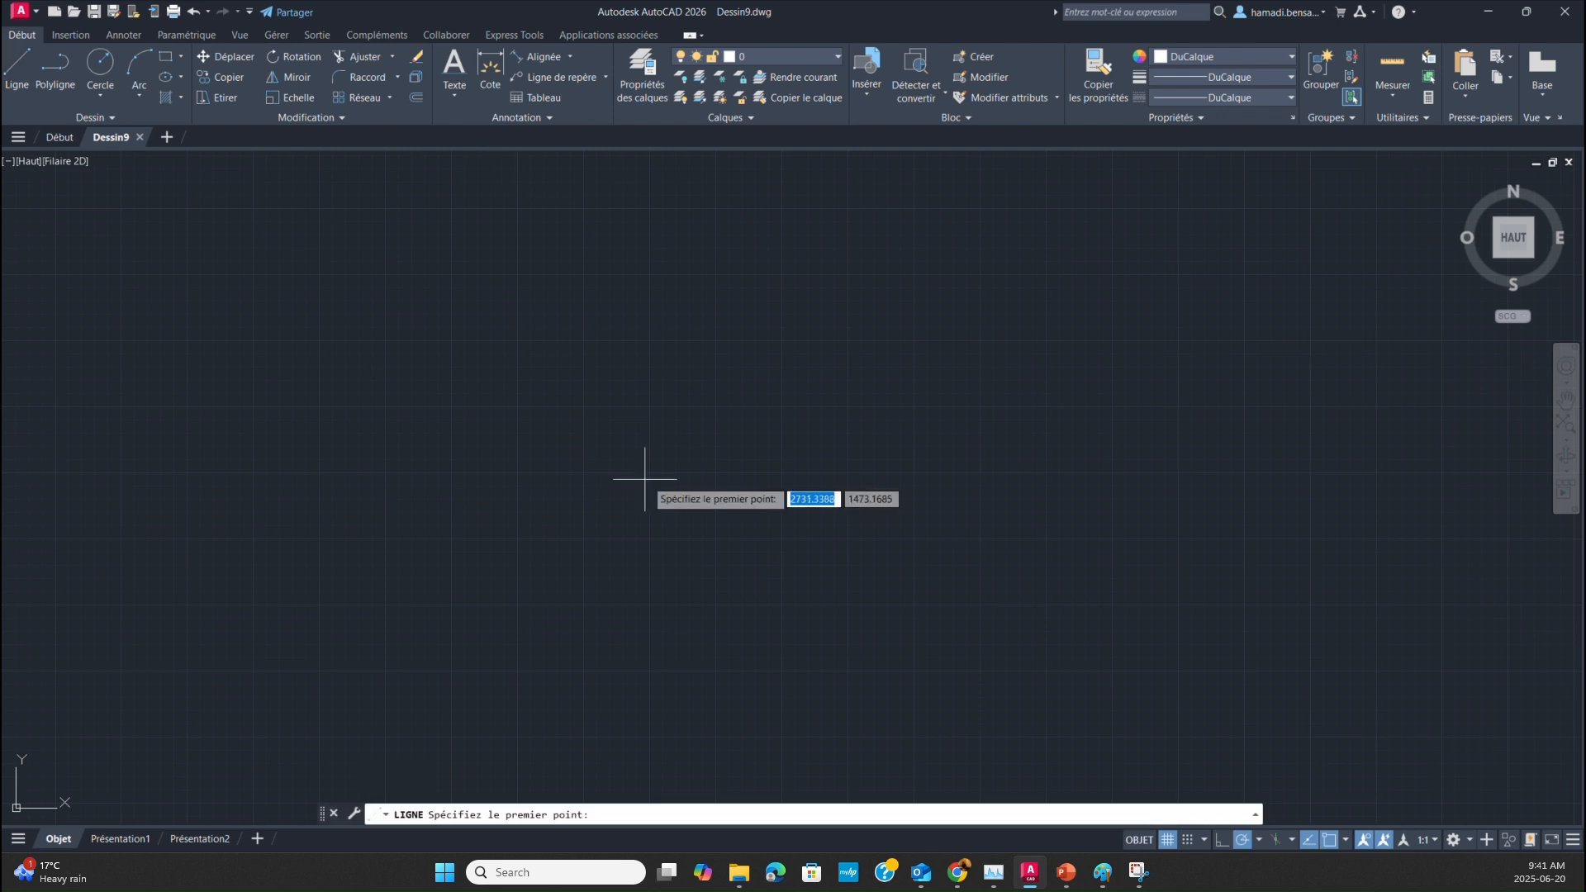
Draw a single horizontal line across the middle of the empty drawing.
click(583, 471)
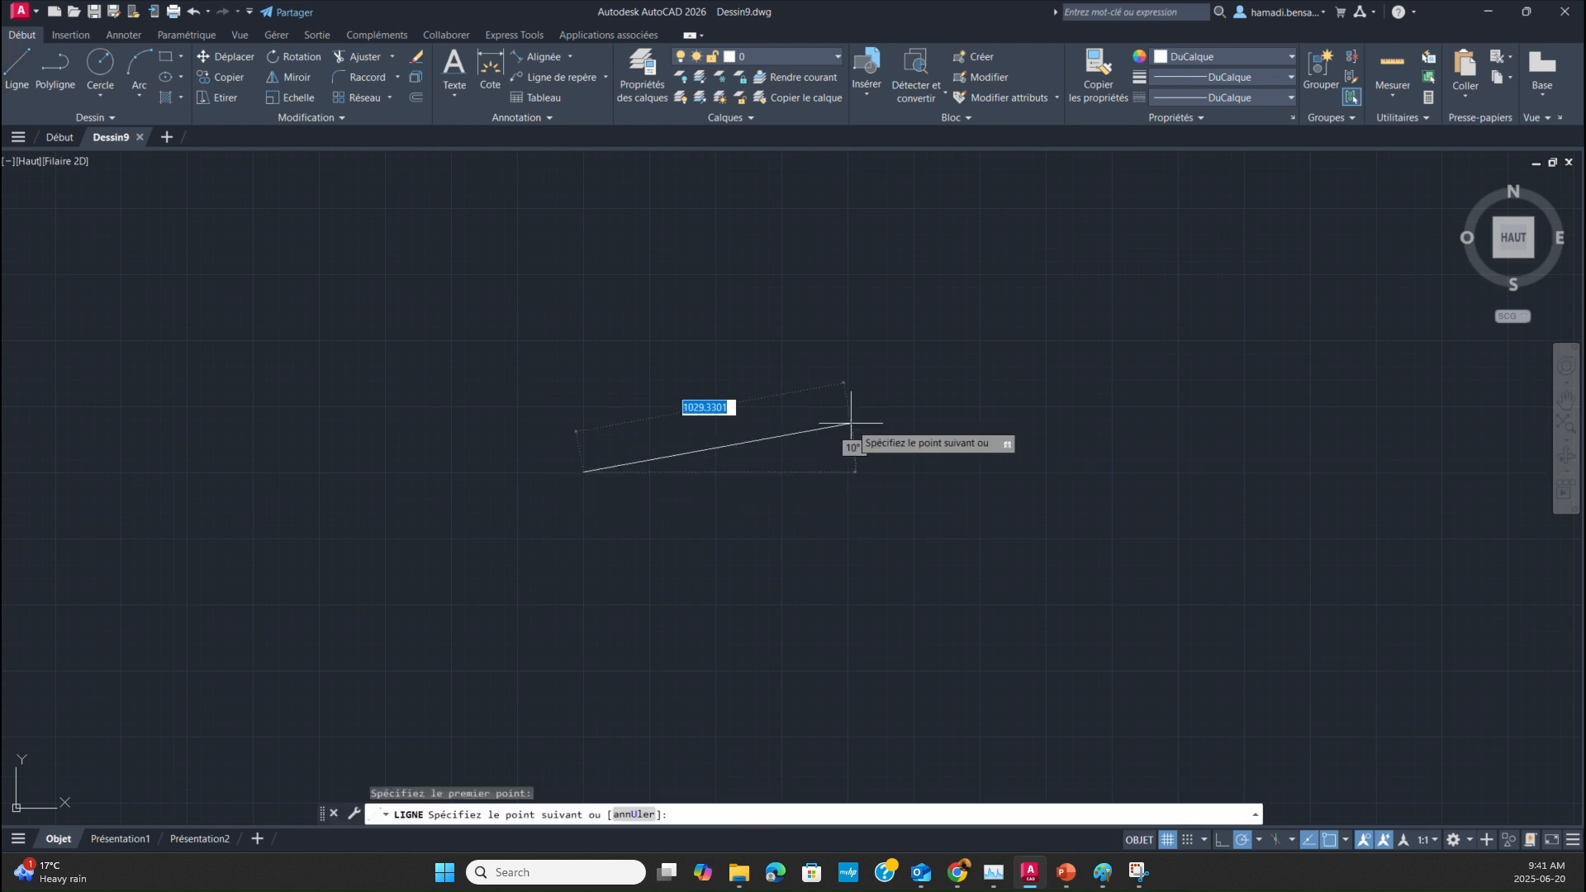
click(942, 473)
key(Escape)
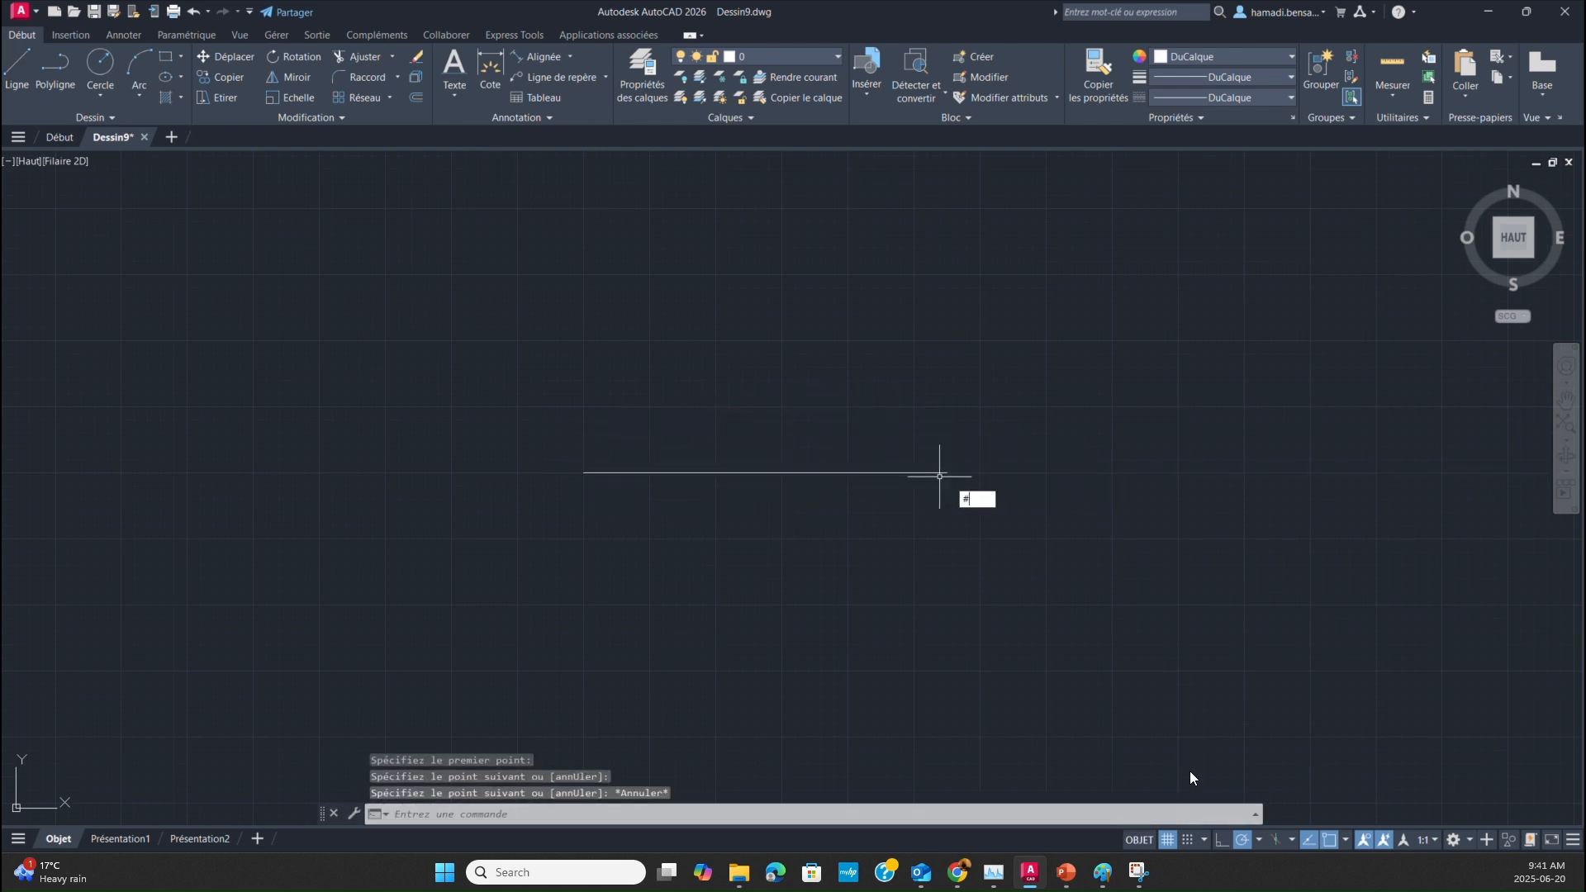
Turn off object snap, object snap tracking and polar tracking.
click(1327, 840)
click(1312, 841)
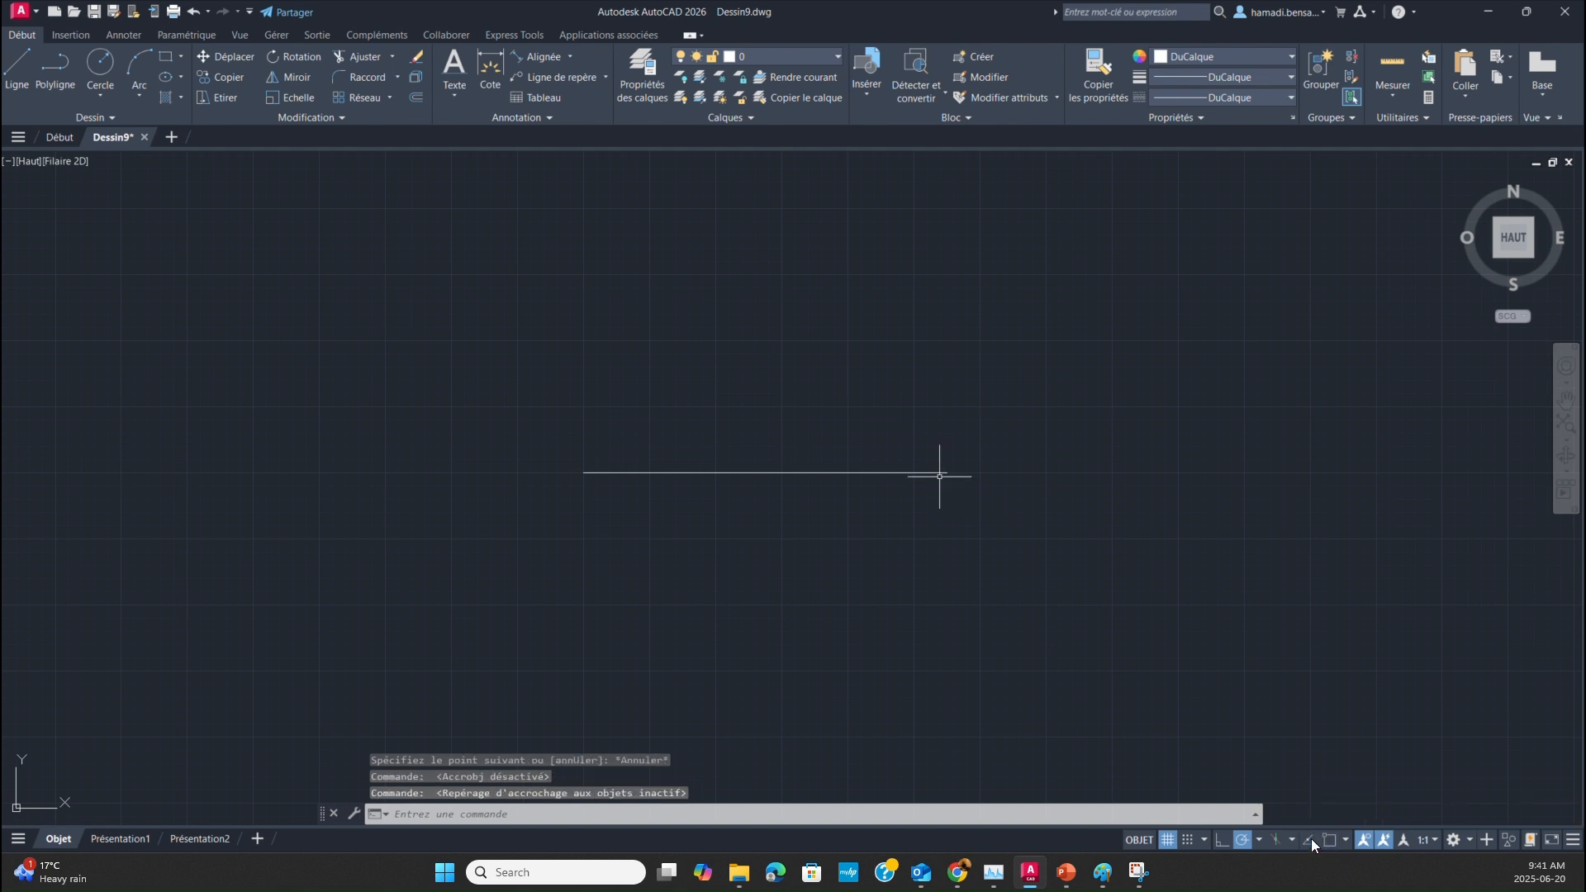
click(1247, 842)
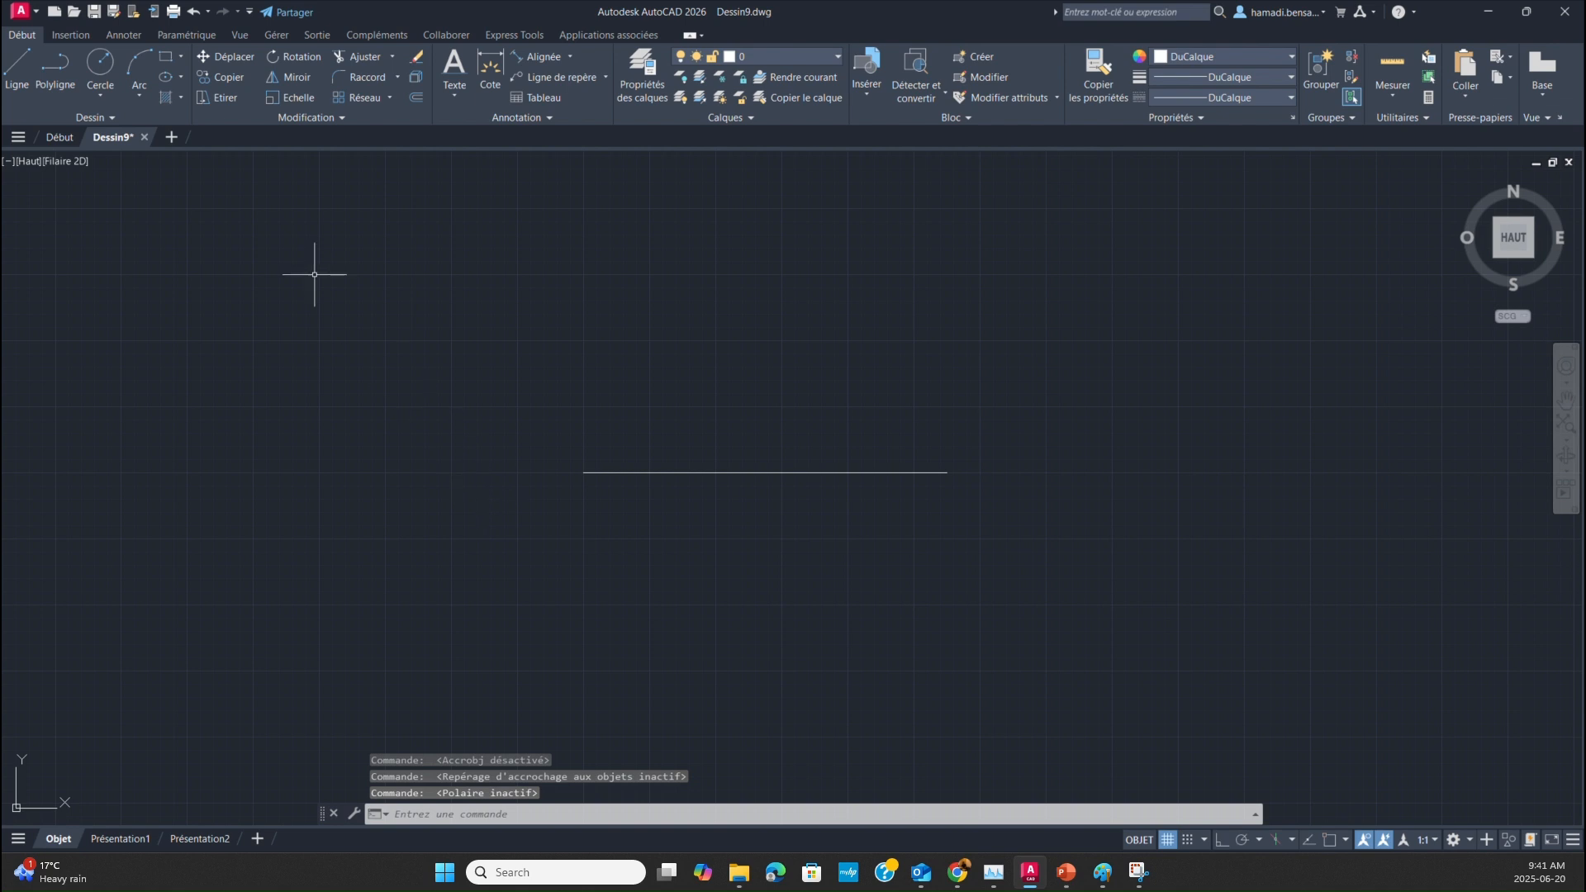
Draw an inclined line rising to the right, picking its start by eye at the horizontal line's left end.
click(17, 64)
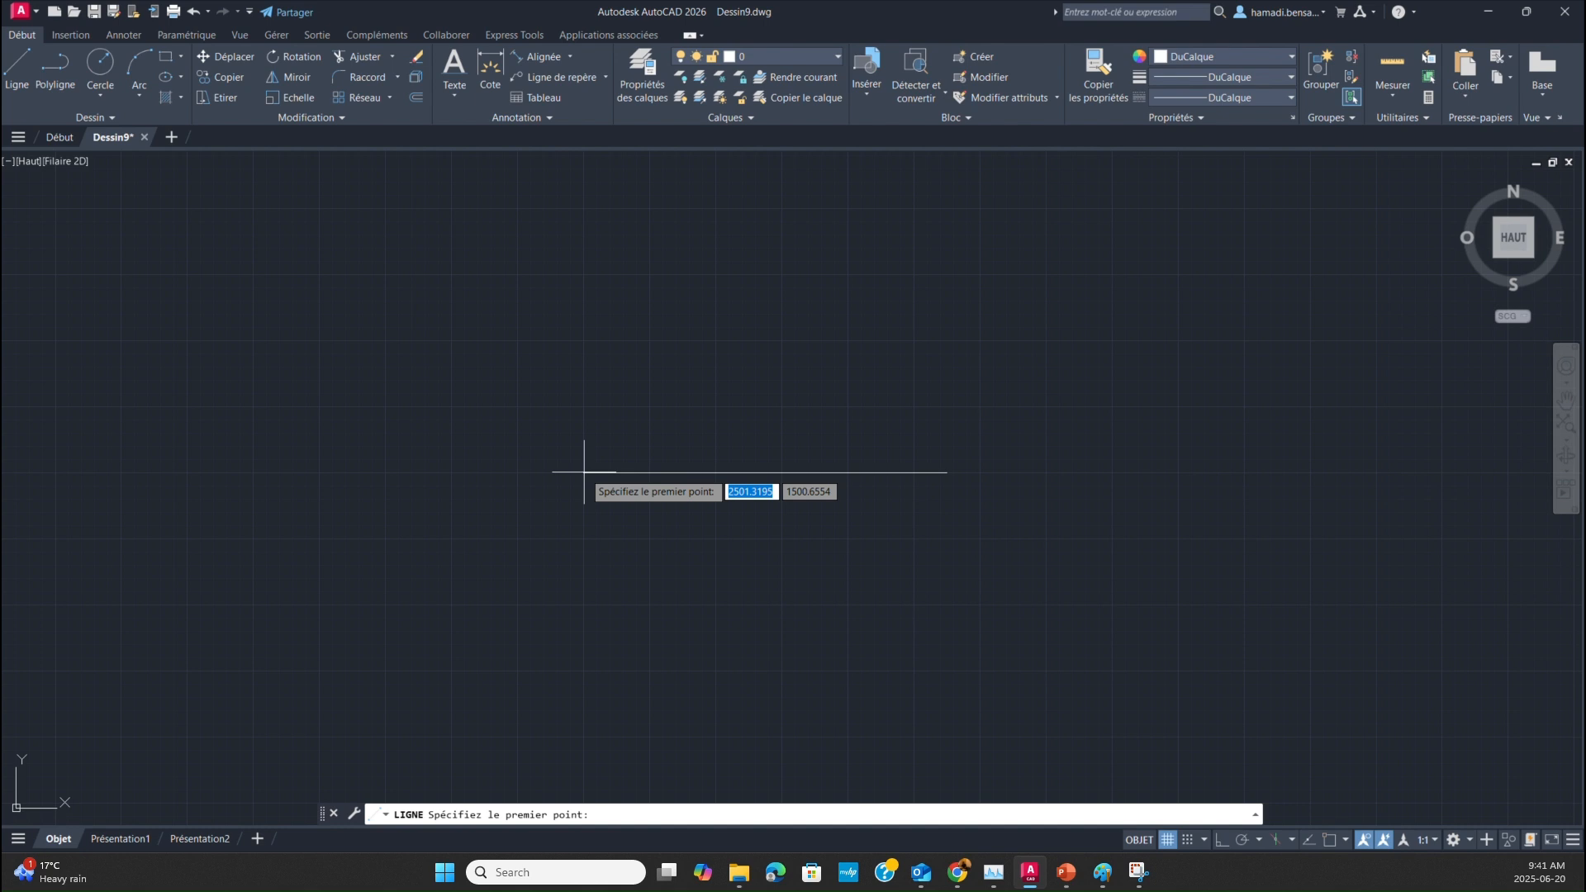
click(584, 473)
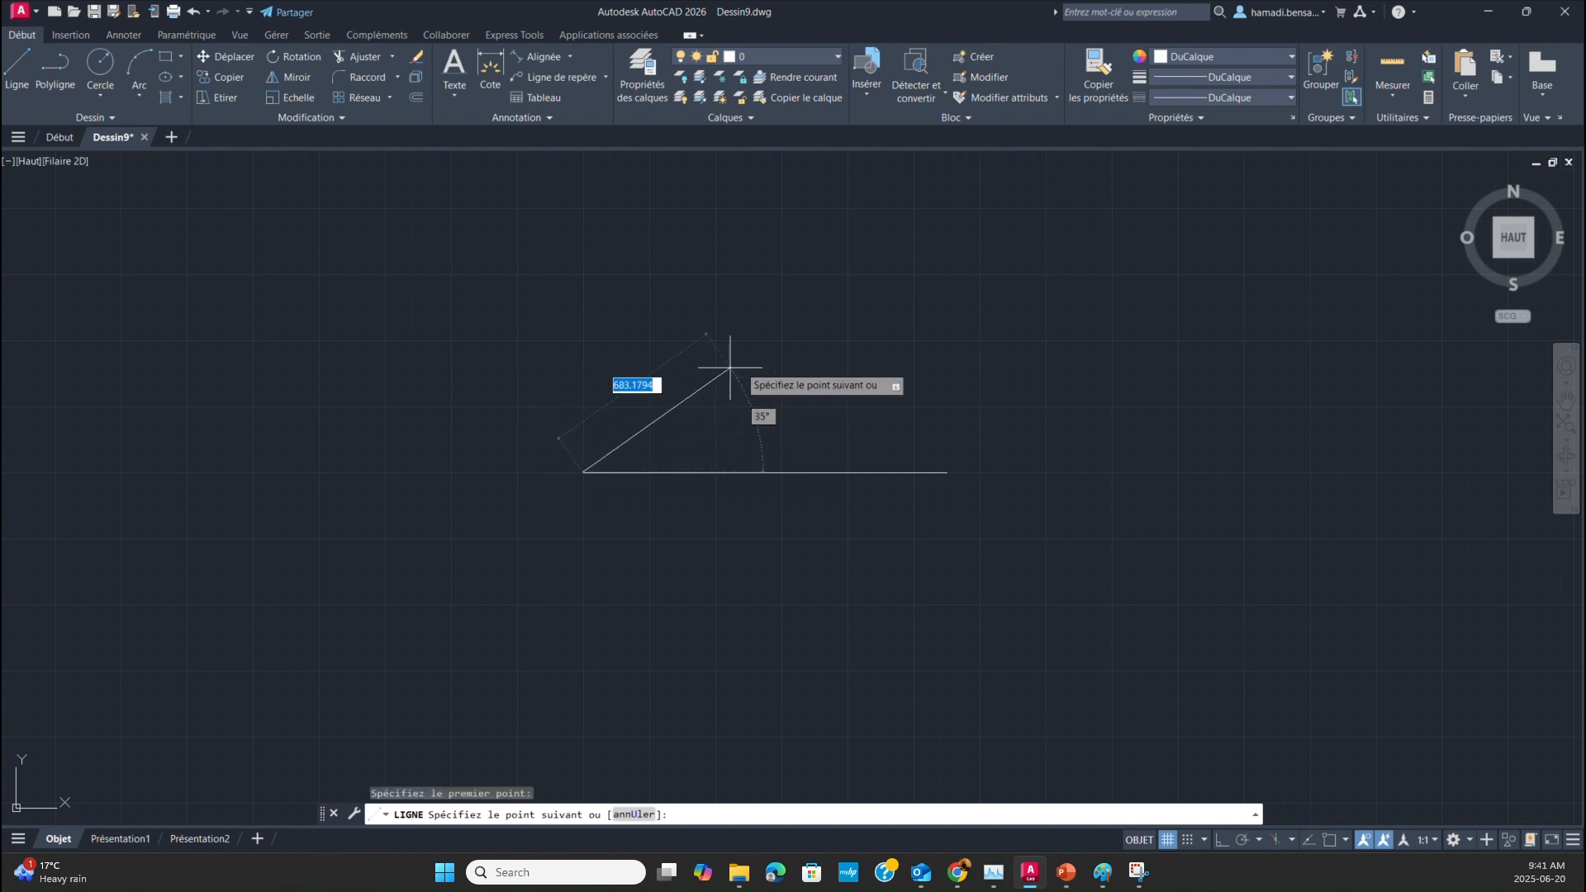
click(906, 296)
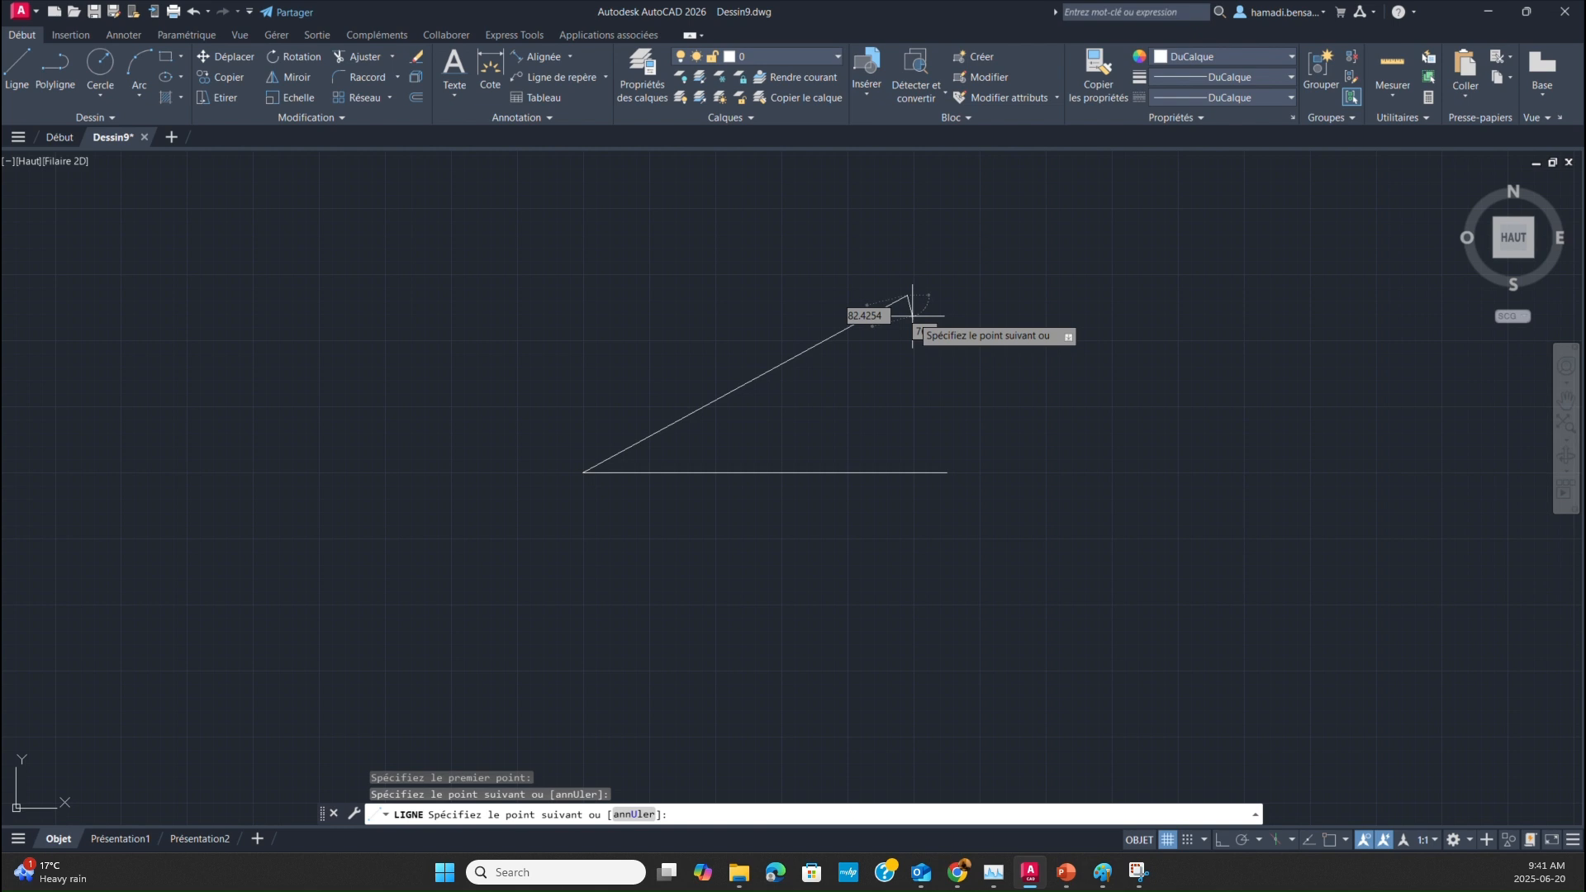
key(Escape)
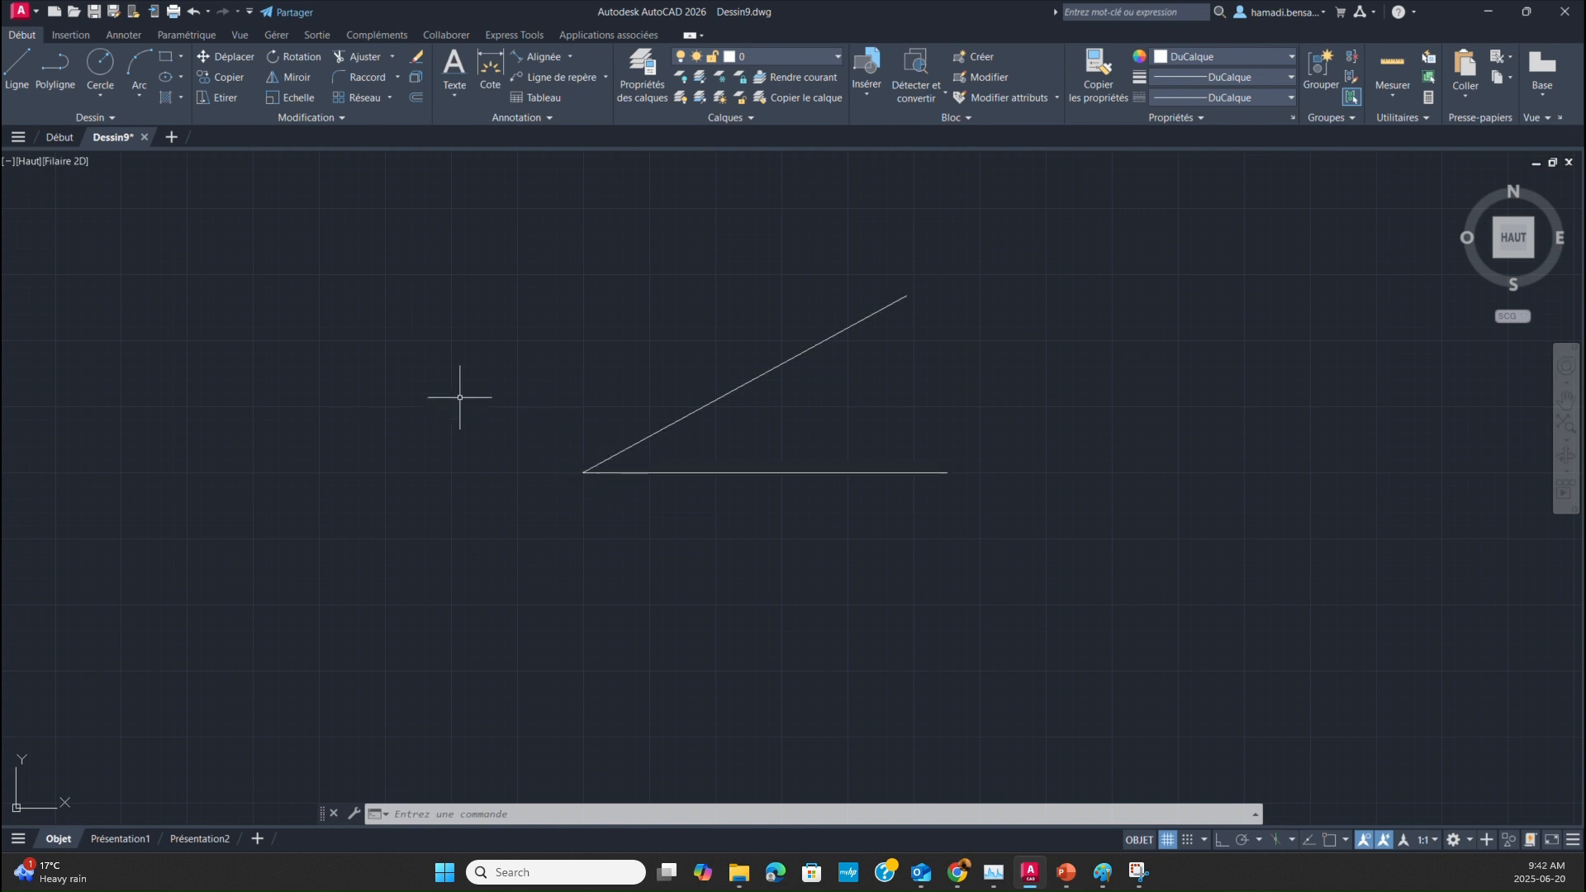
Examine up close the corner where the inclined line starts at the horizontal line's left end.
click(578, 447)
scroll(580, 437, up, 8)
scroll(580, 427, up, 2)
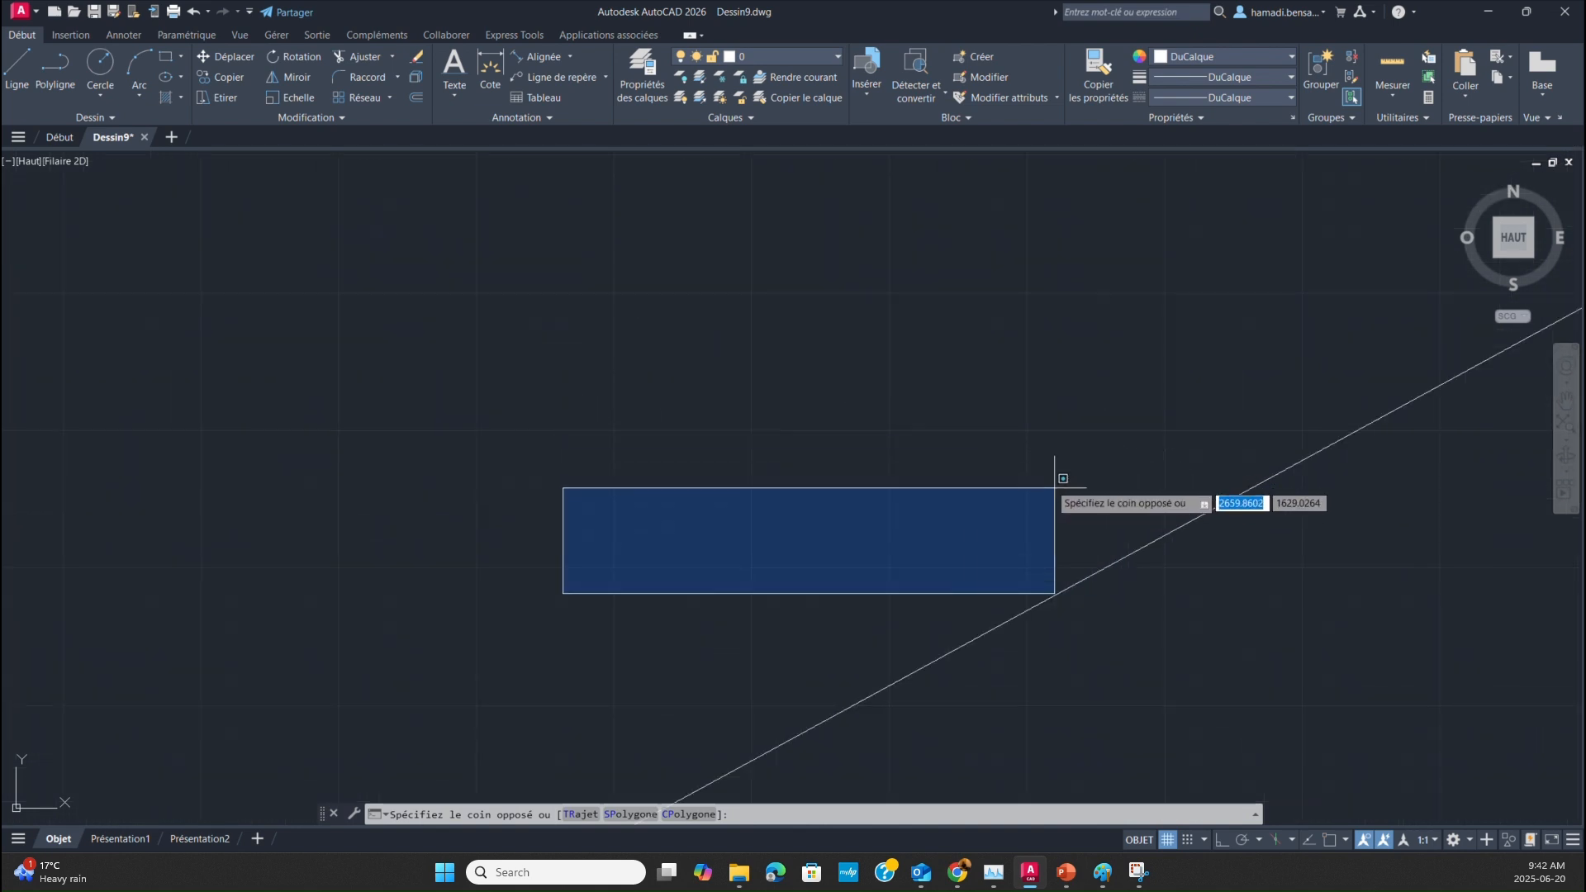
scroll(944, 398, up, 2)
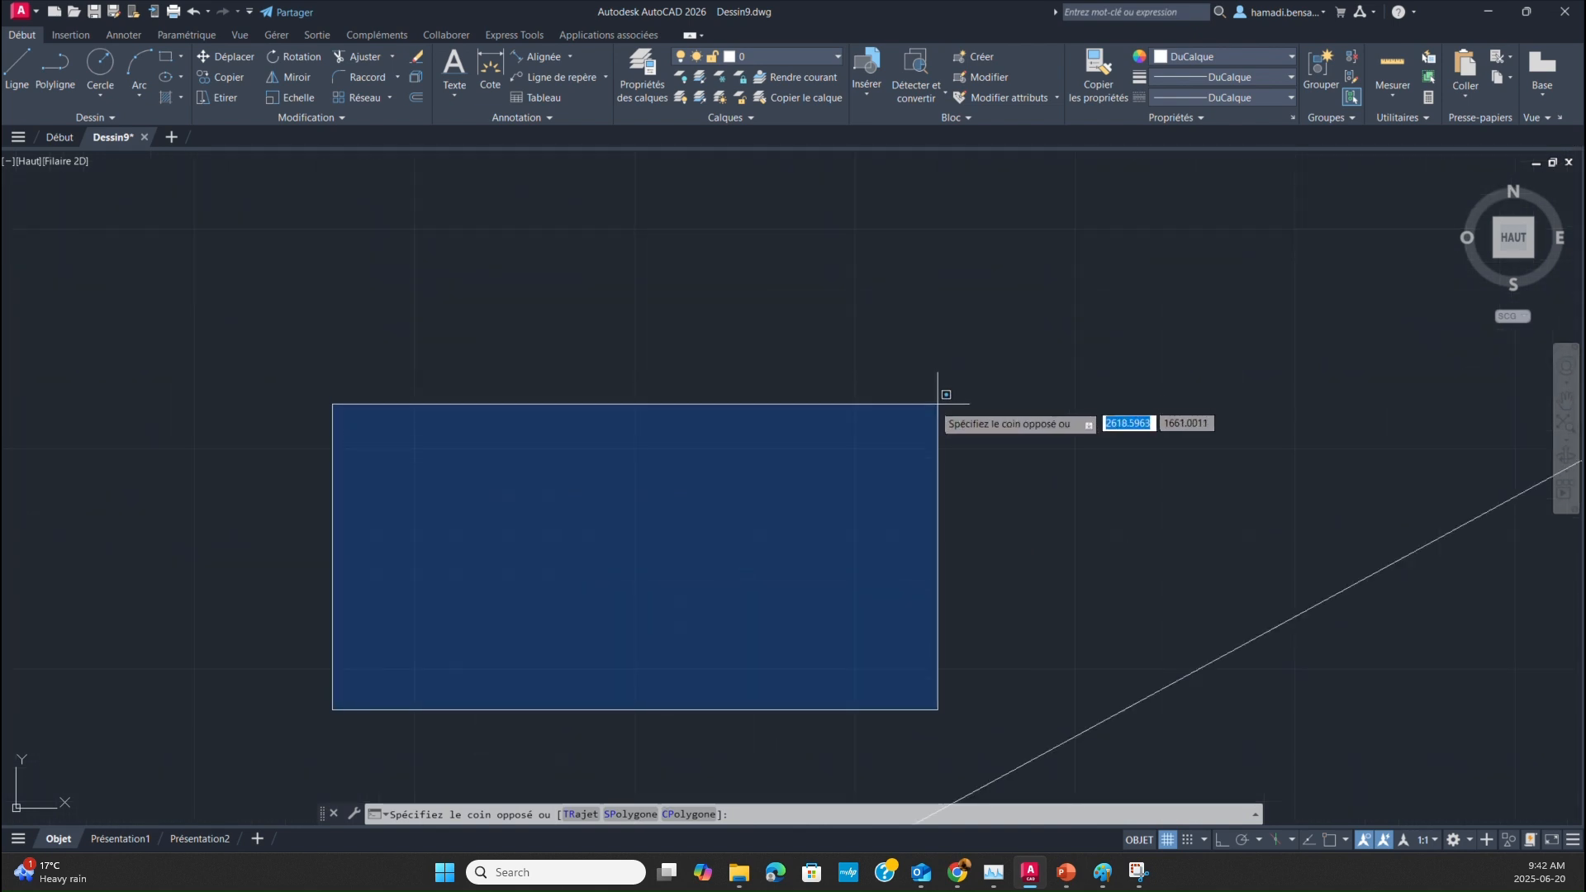
click(946, 395)
scroll(916, 388, up, 2)
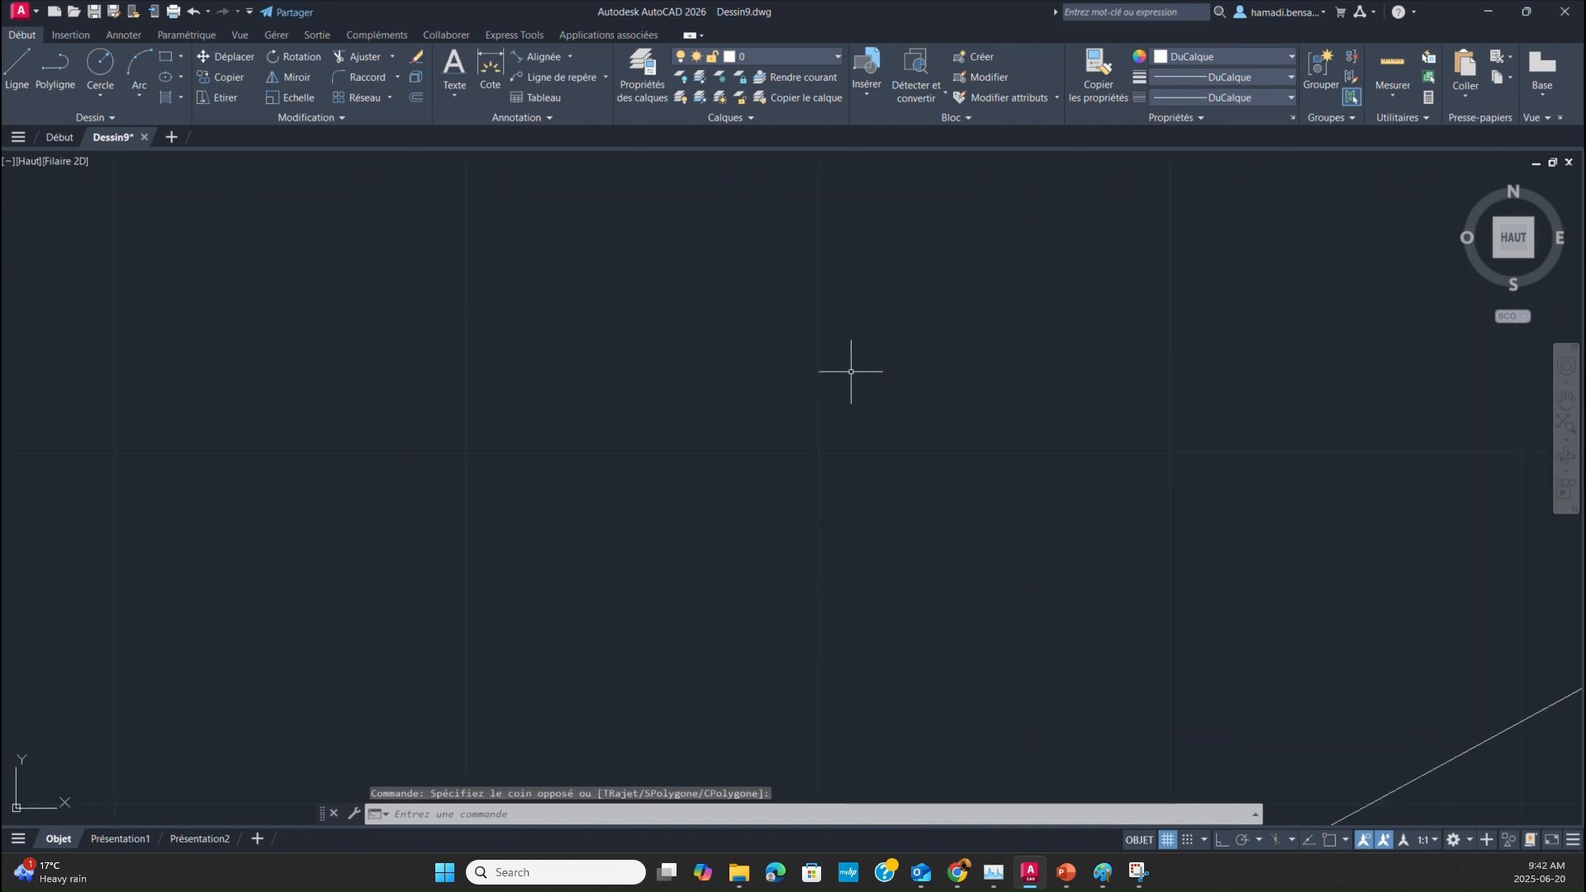
middle_drag(942, 457, 867, 140)
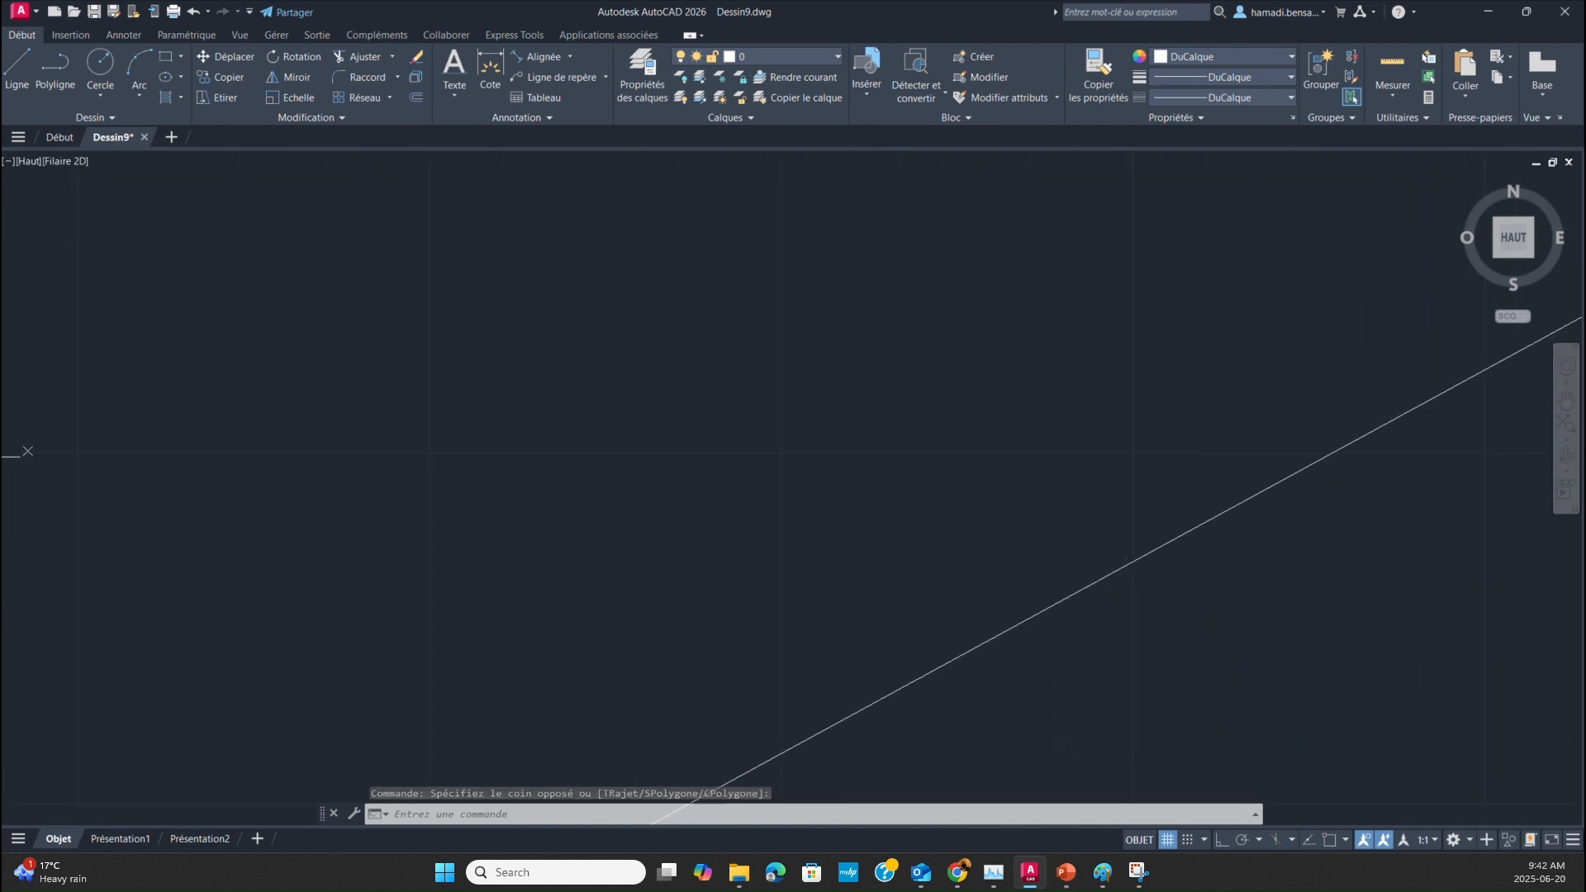
mouse_move(821, 658)
middle_down()
mouse_move(864, 596)
mouse_move(860, 464)
mouse_move(896, 389)
mouse_move(867, 245)
middle_up()
mouse_move(605, 531)
middle_down()
mouse_move(701, 389)
mouse_move(906, 252)
mouse_move(651, 493)
middle_up()
mouse_move(276, 655)
middle_down()
mouse_move(368, 513)
mouse_move(622, 432)
mouse_move(726, 135)
mouse_move(1016, 138)
middle_up()
scroll(610, 455, up, 2)
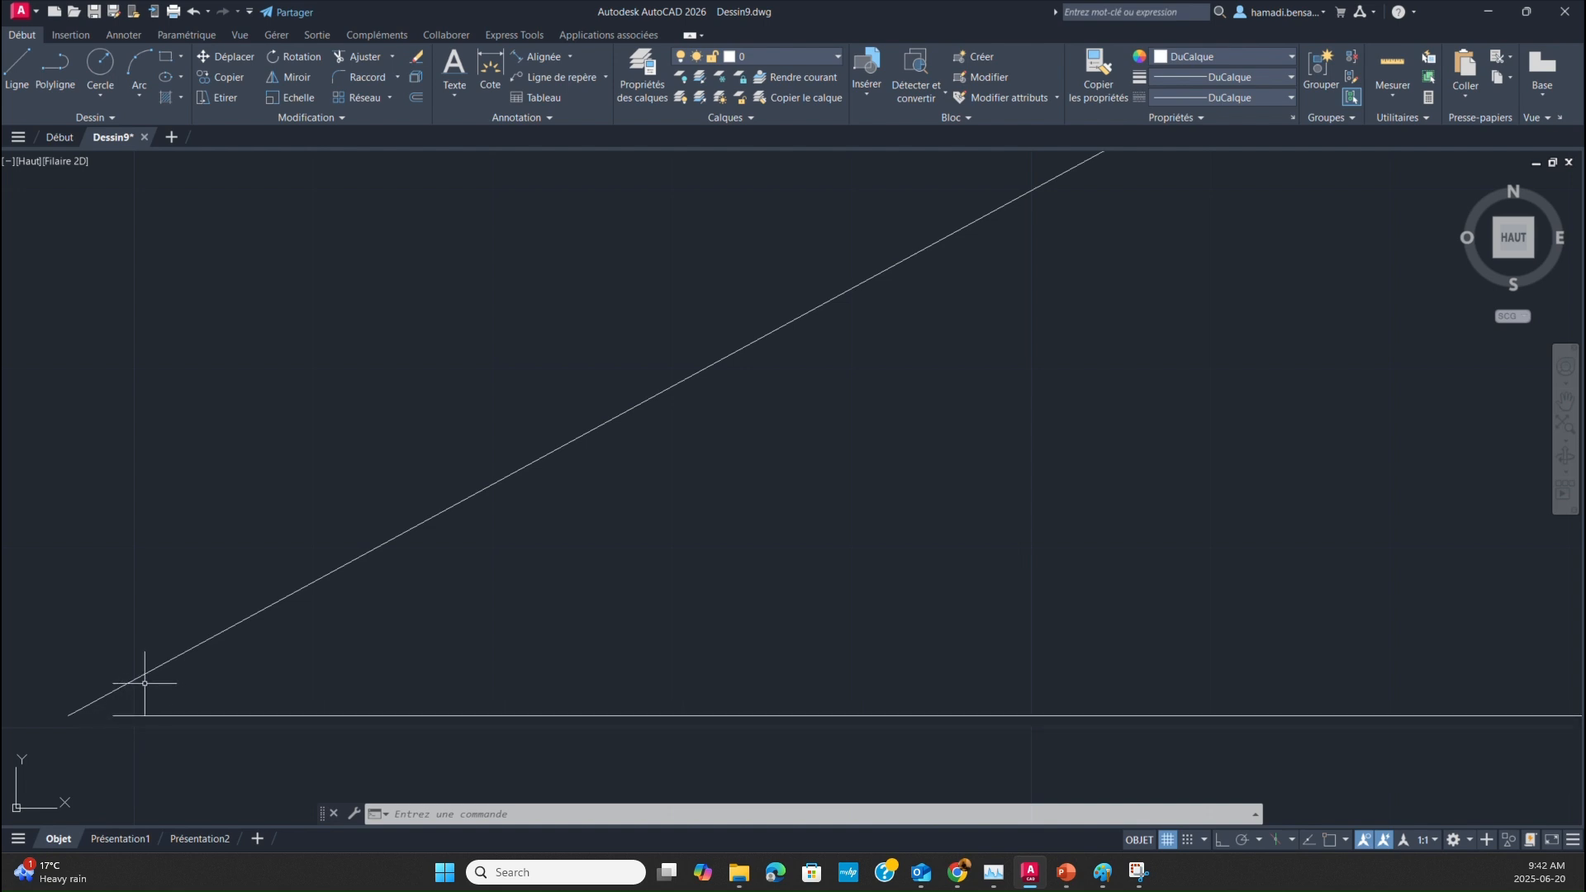
scroll(140, 684, down, 5)
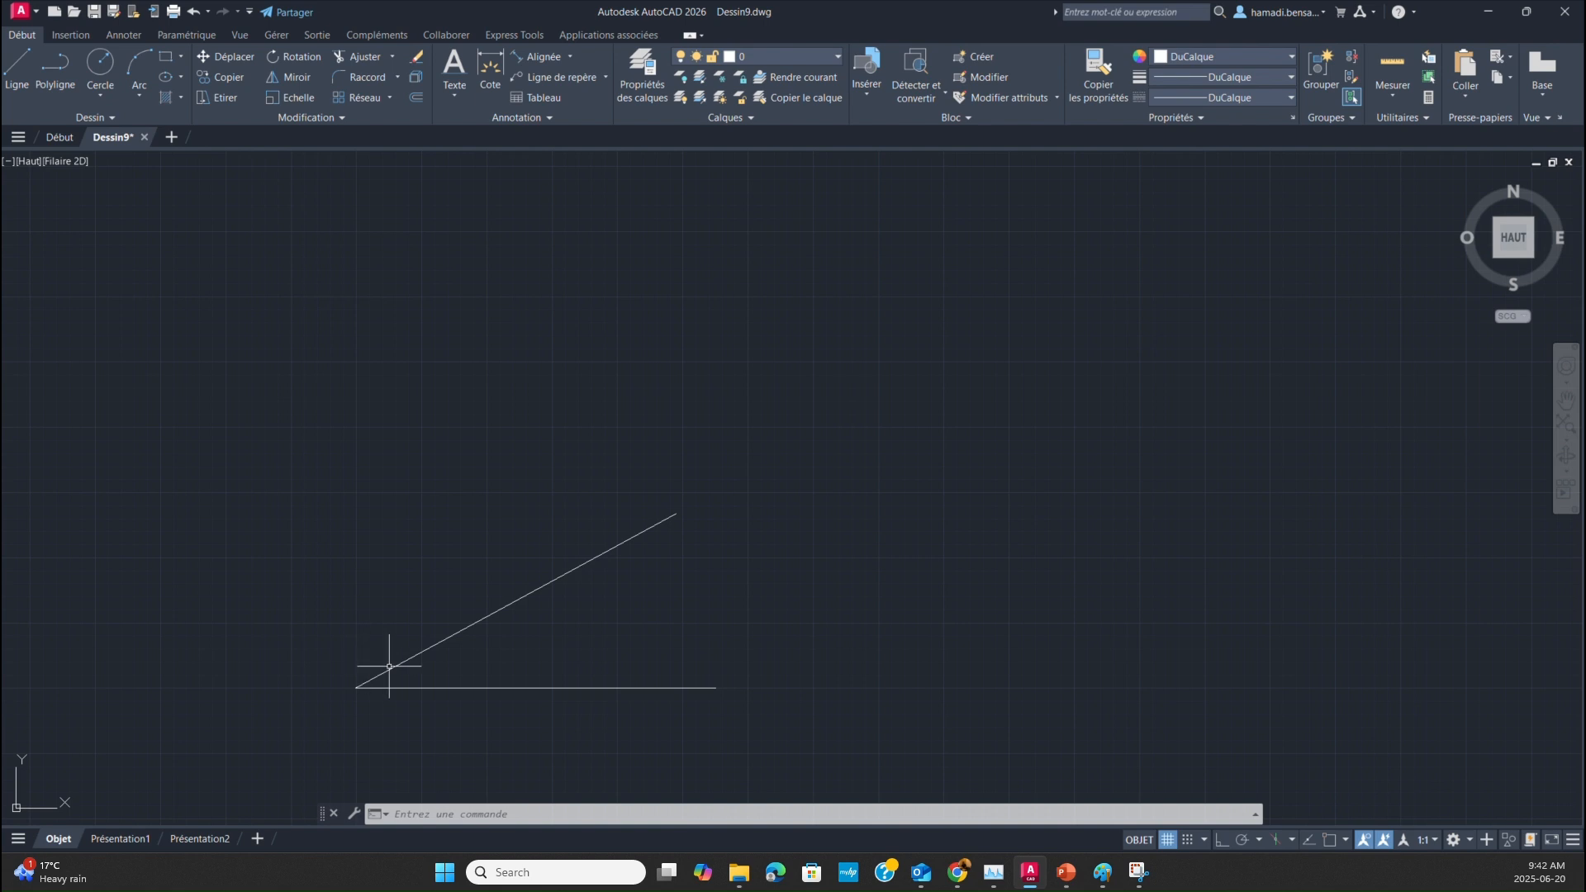
scroll(405, 682, up, 5)
scroll(393, 696, up, 2)
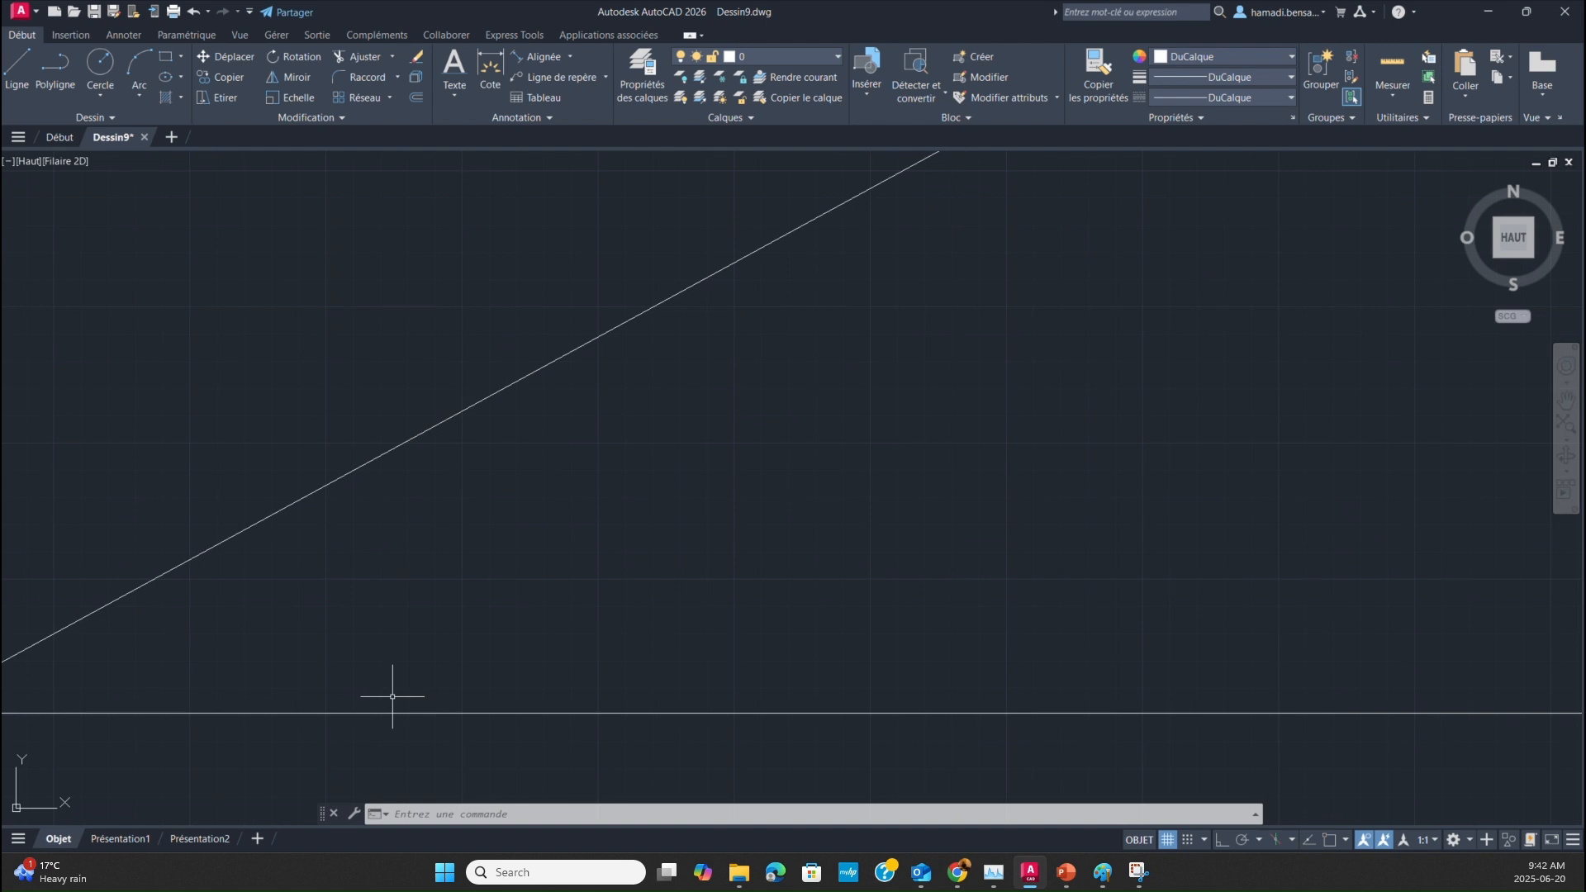
scroll(396, 700, down, 3)
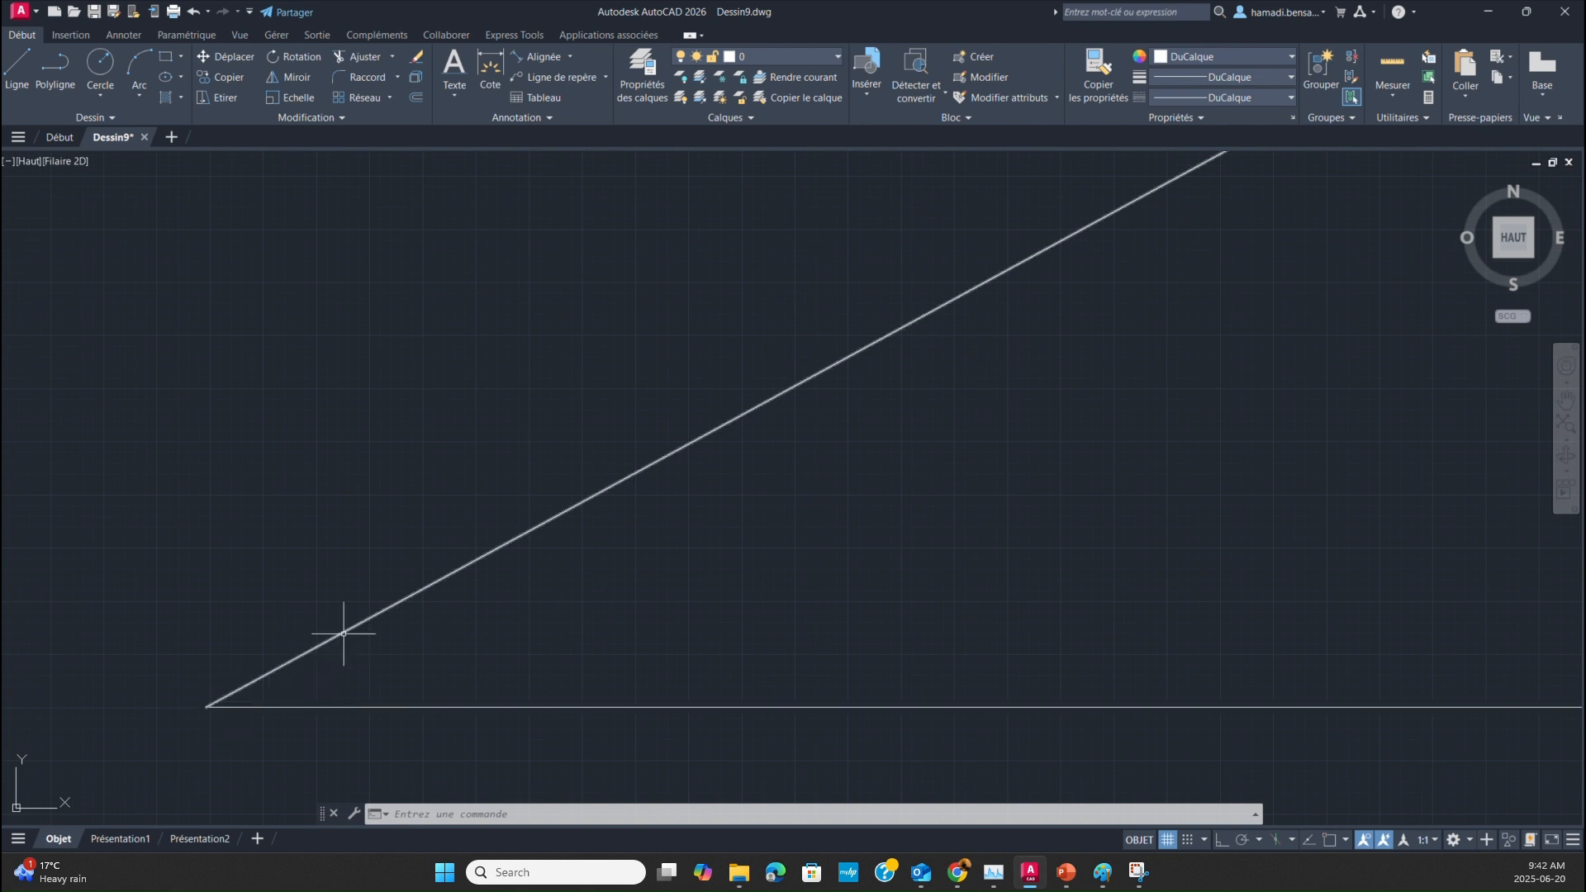
Delete the inclined line.
mouse_move(344, 633)
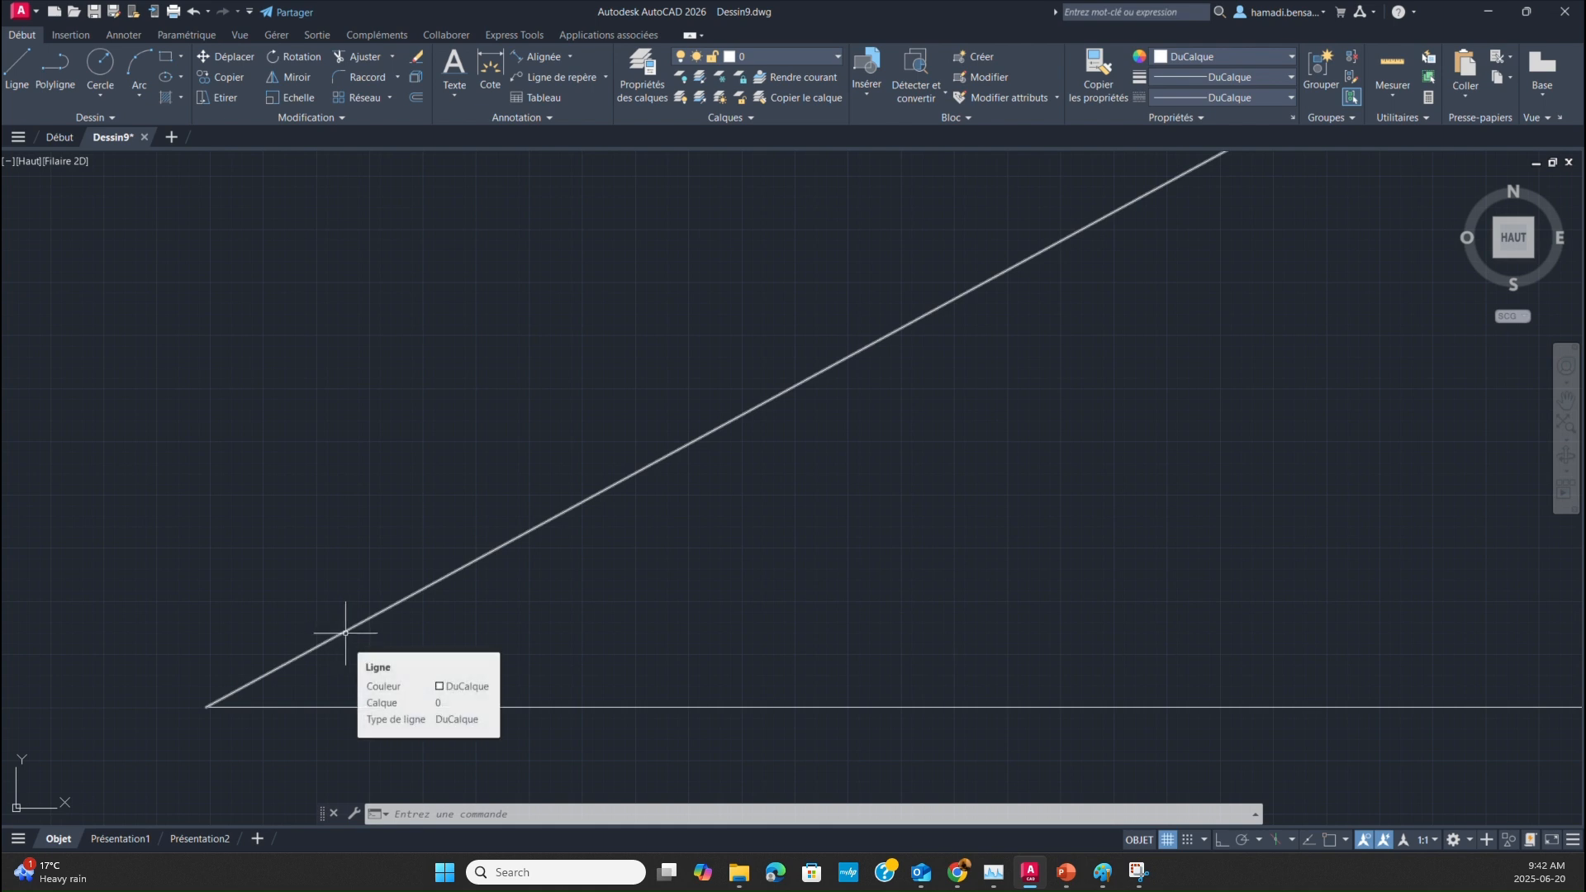
click(345, 634)
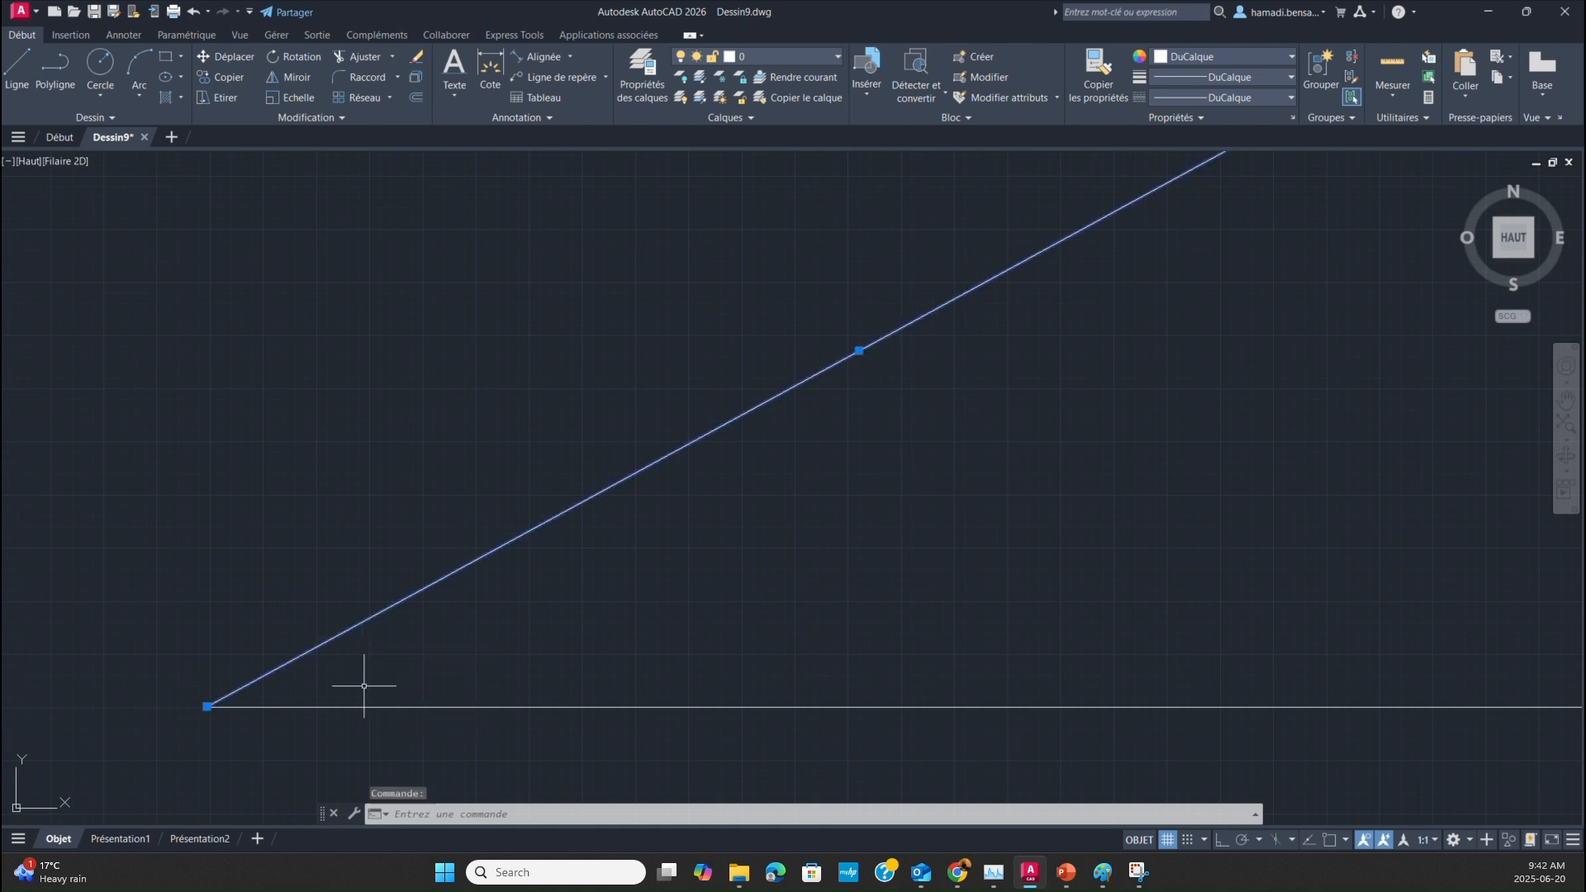
click(418, 58)
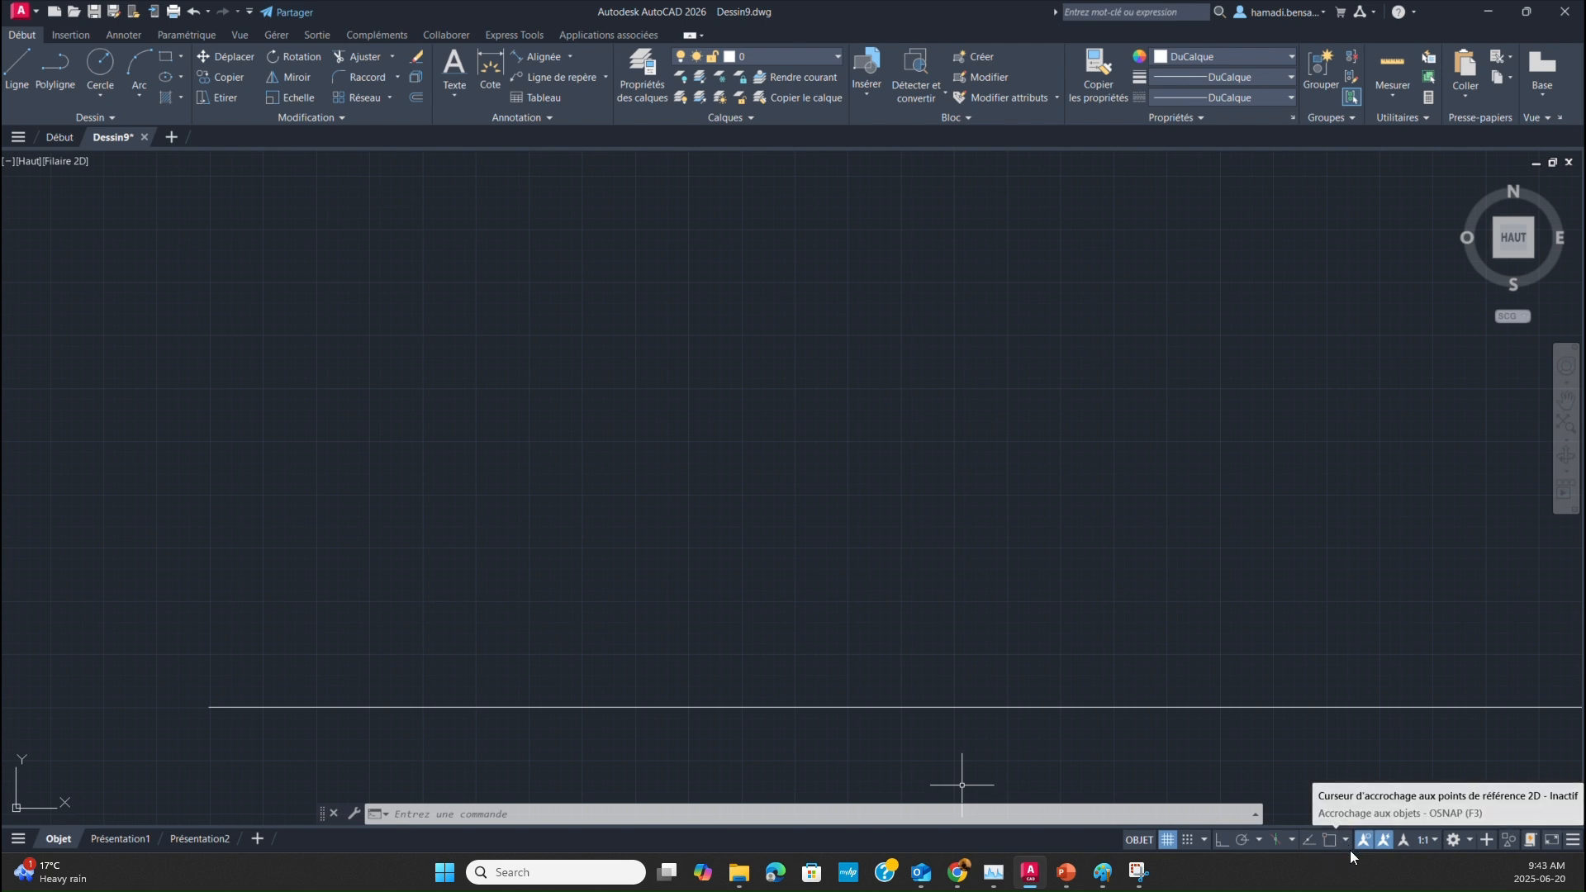
Turn on 2D object snap and leave Extrémité as the only active snap mode.
click(1574, 840)
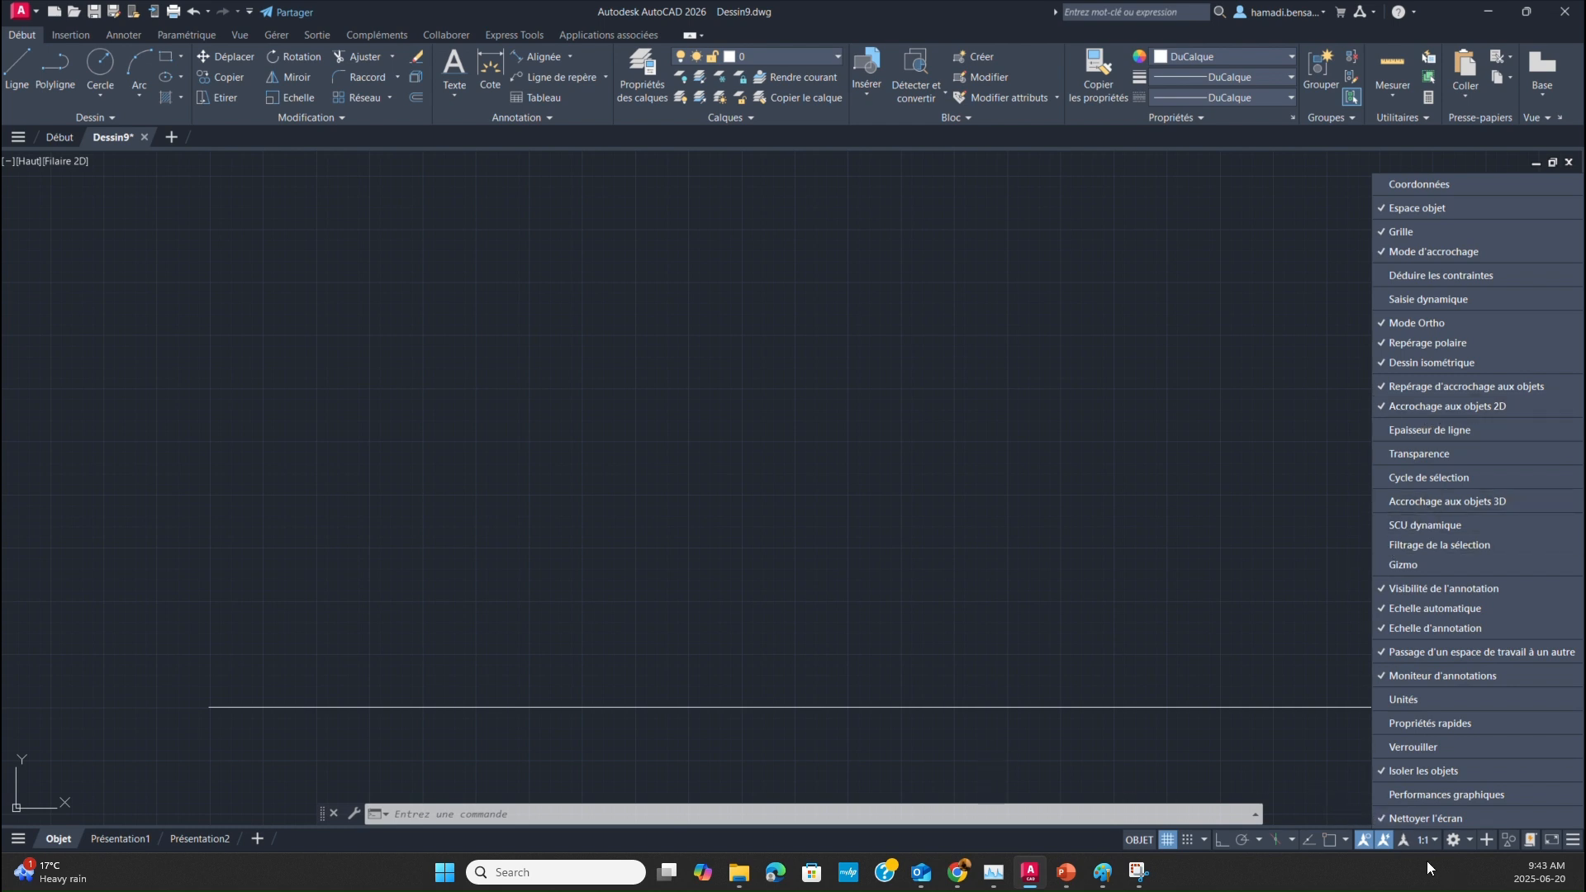
click(1332, 839)
click(1330, 839)
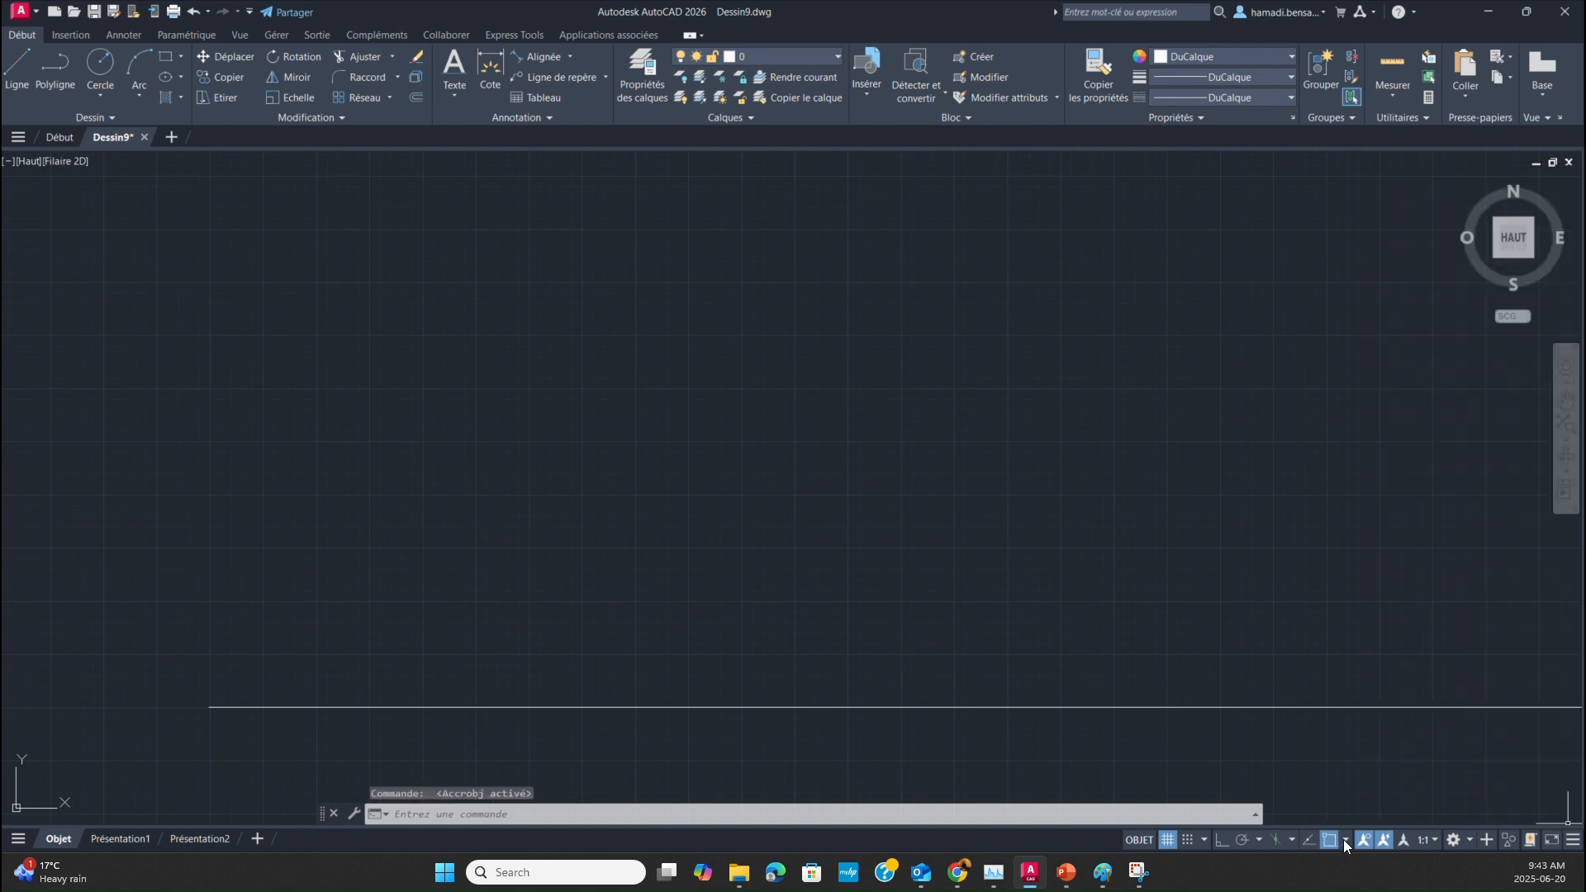
click(1344, 839)
click(1327, 757)
click(1325, 638)
click(1332, 576)
click(1325, 558)
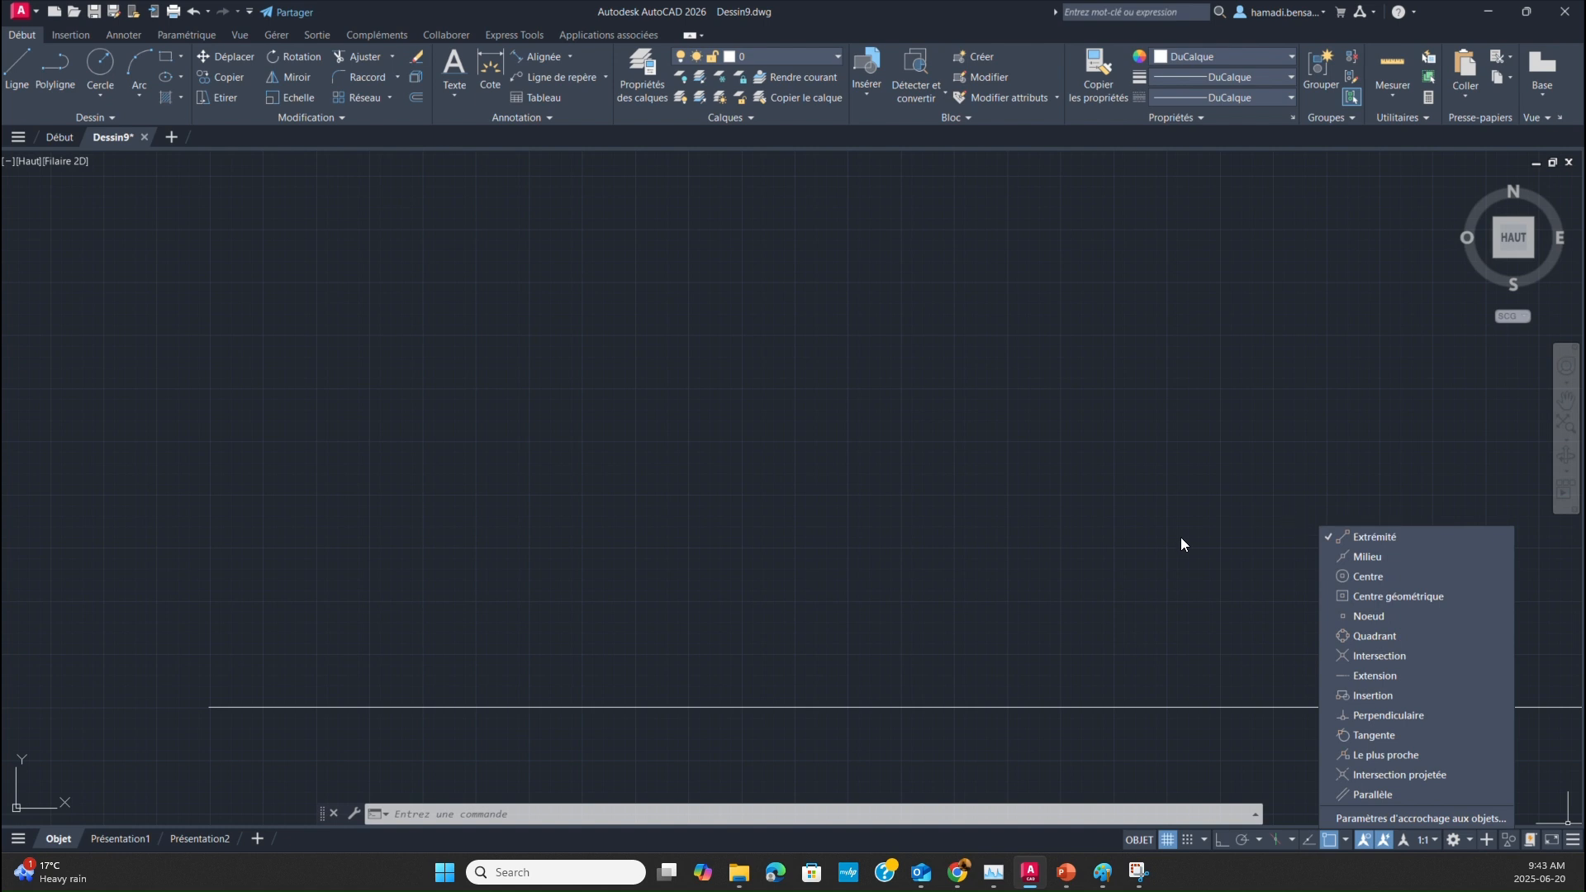
Draw an inclined line at about 36° upward to the right, snapping its start to the horizontal line's left endpoint.
click(16, 78)
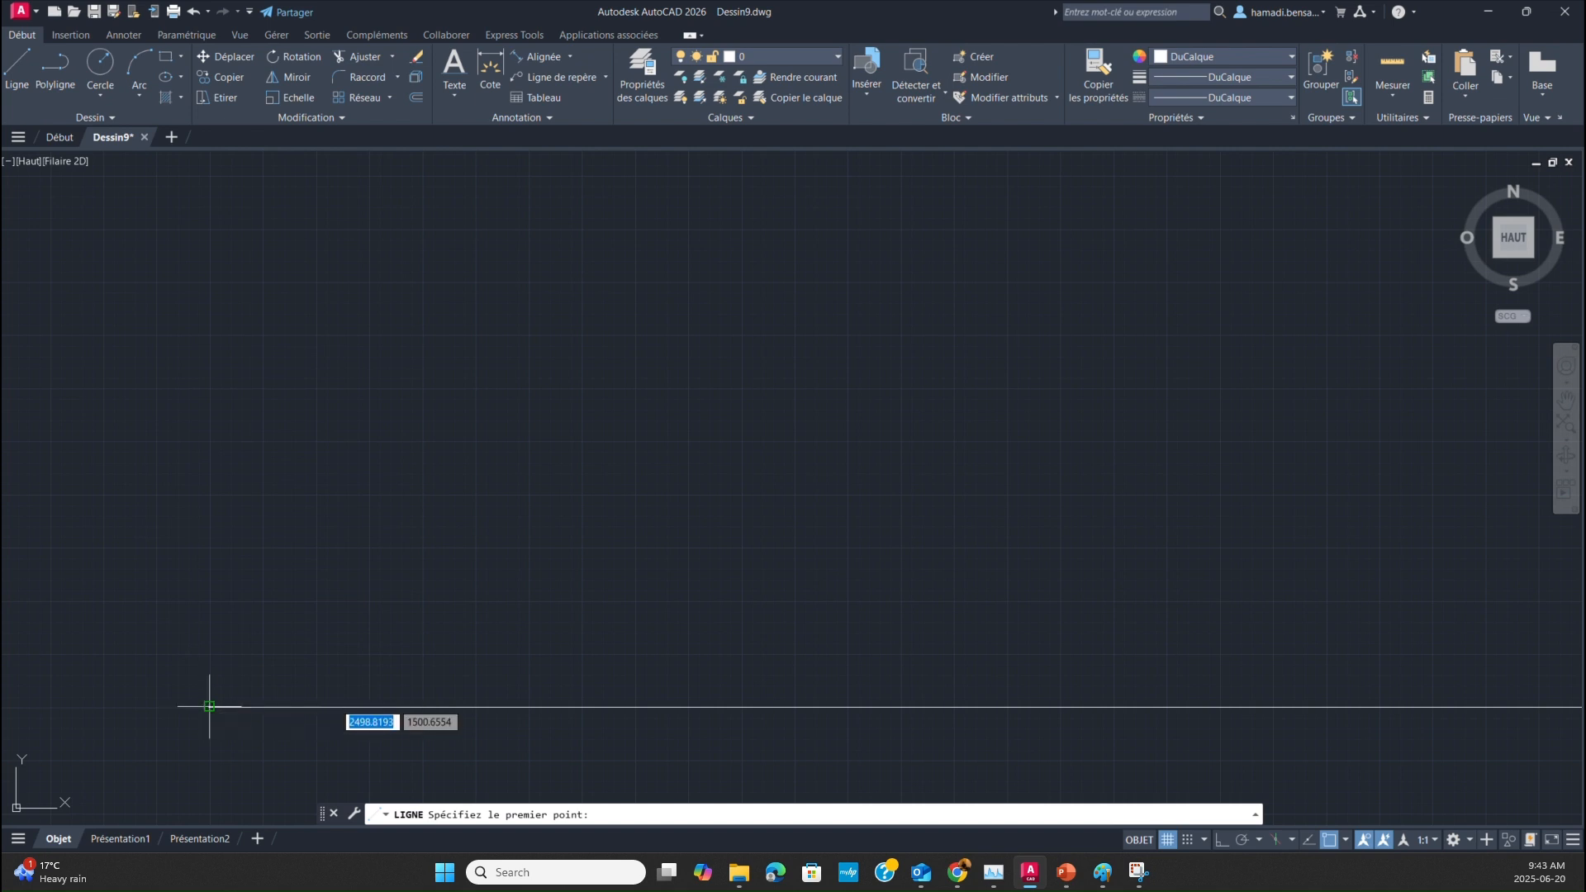
scroll(501, 635, down, 3)
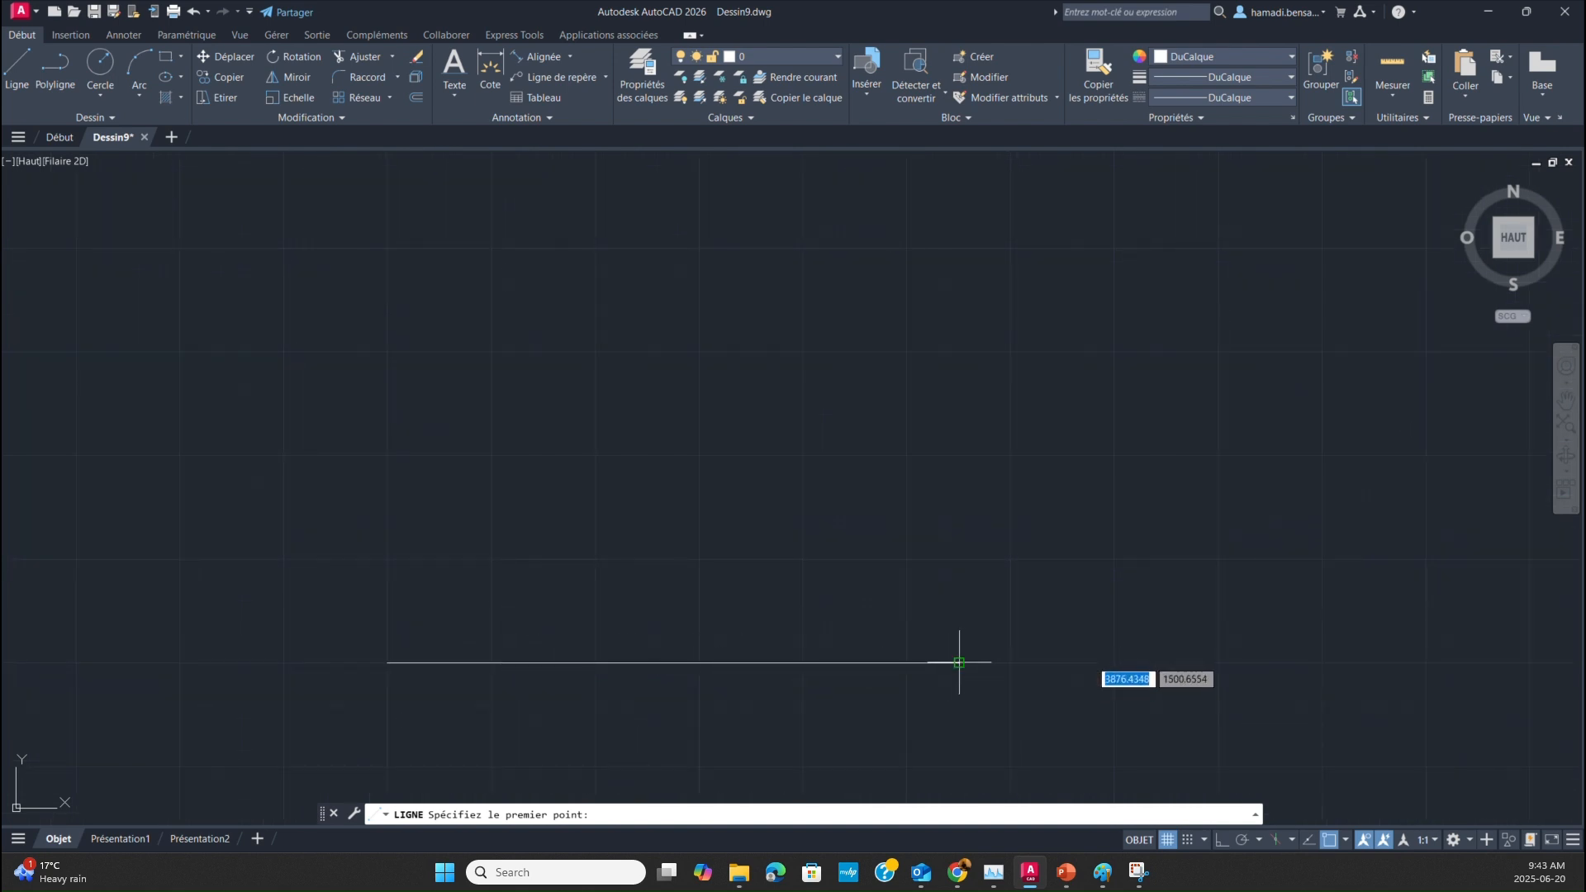
click(387, 662)
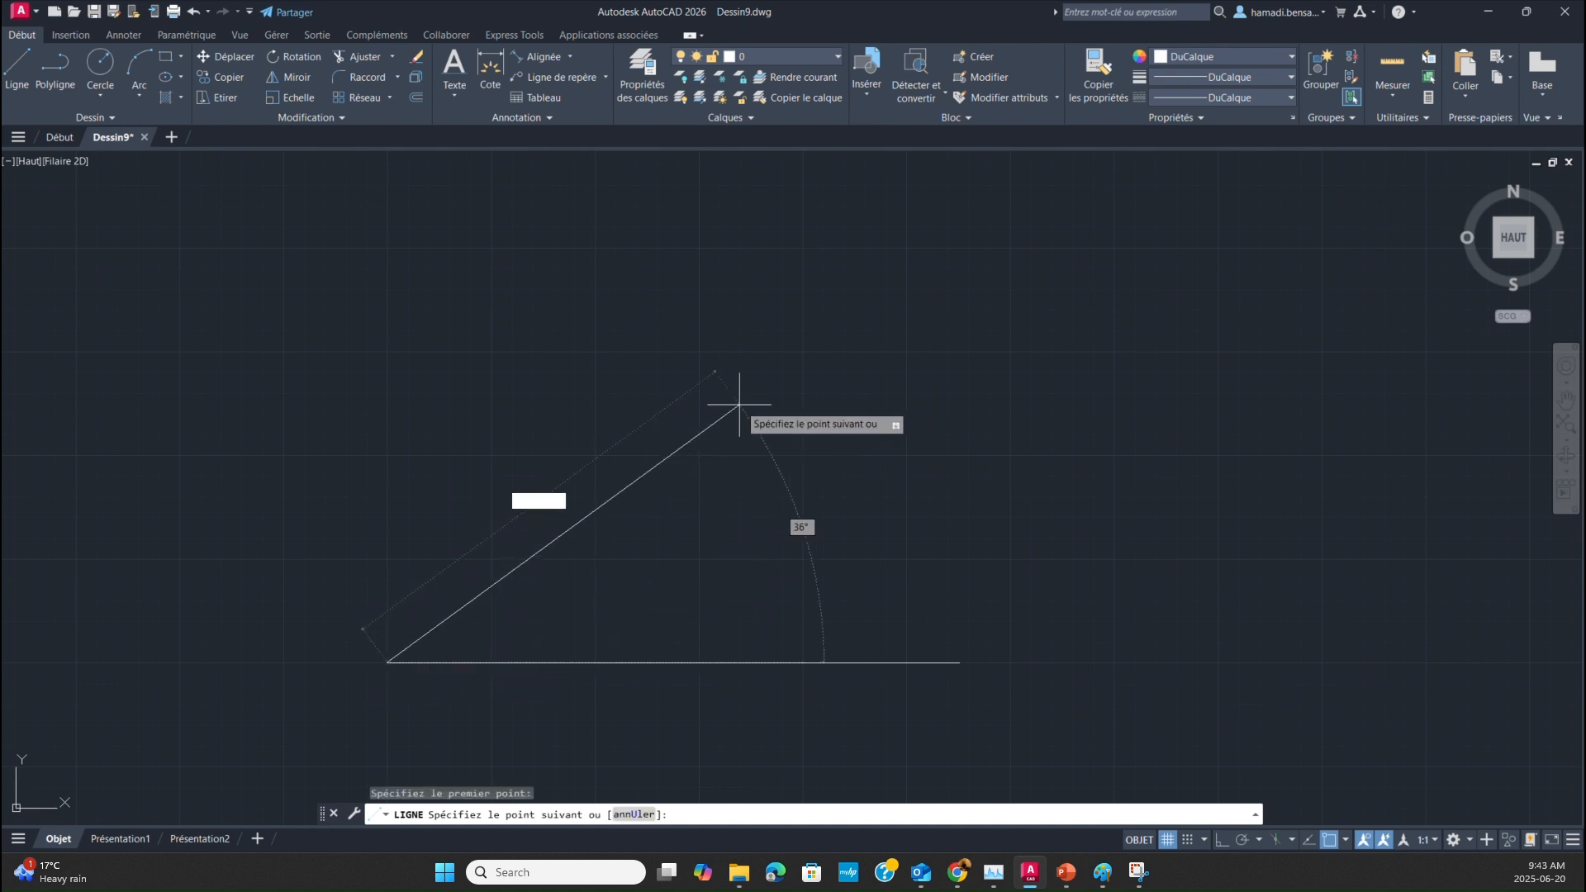
key(Escape)
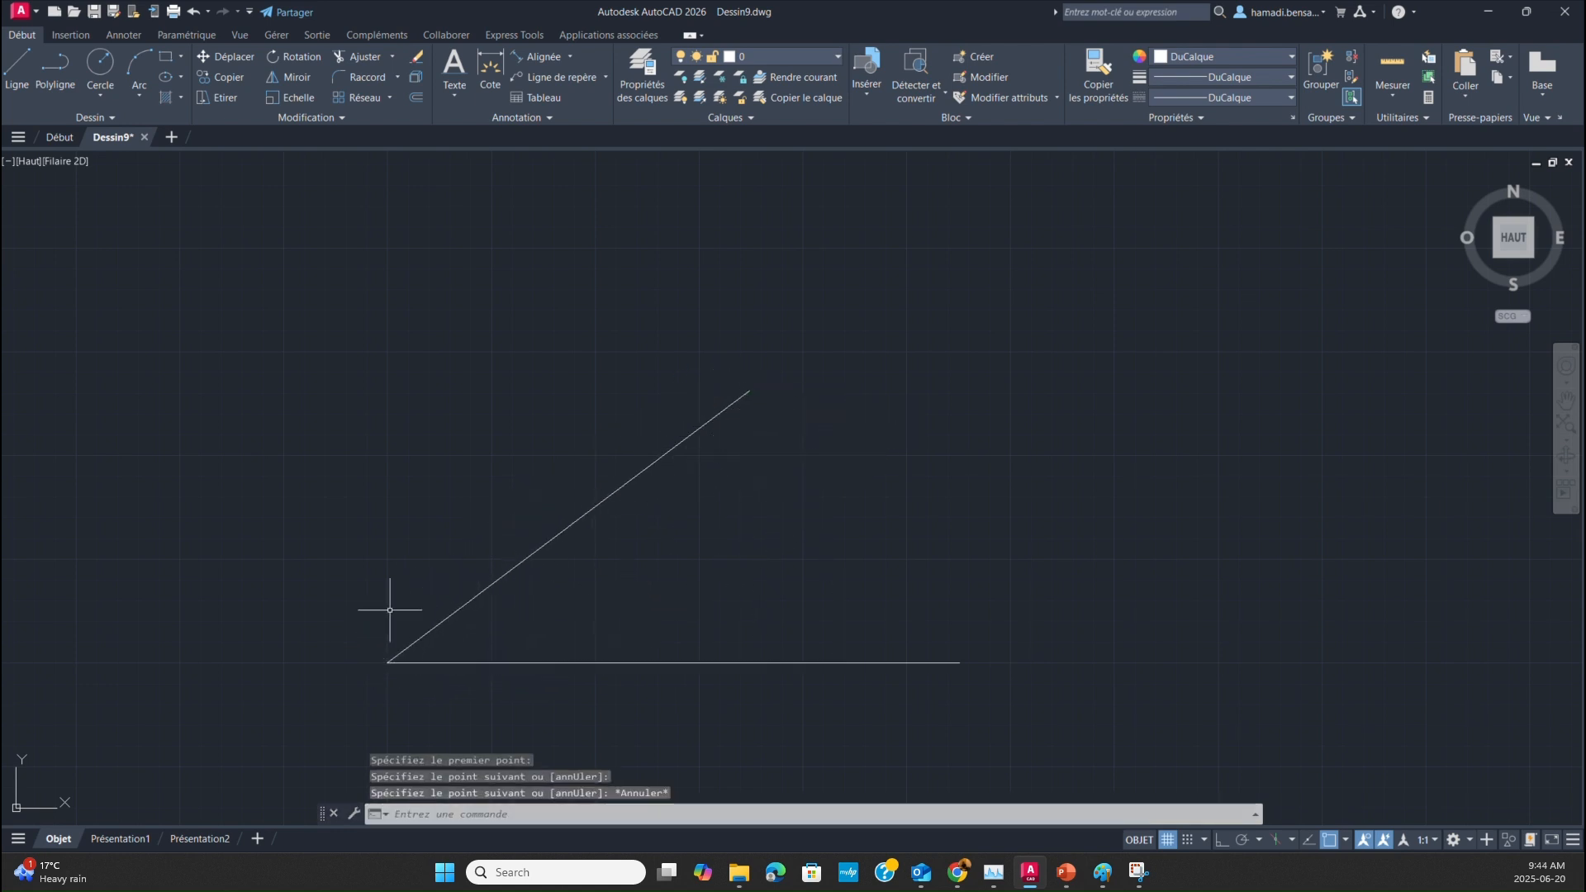
Examine up close whether the inclined line meets the horizontal line exactly at their shared left endpoint.
click(392, 647)
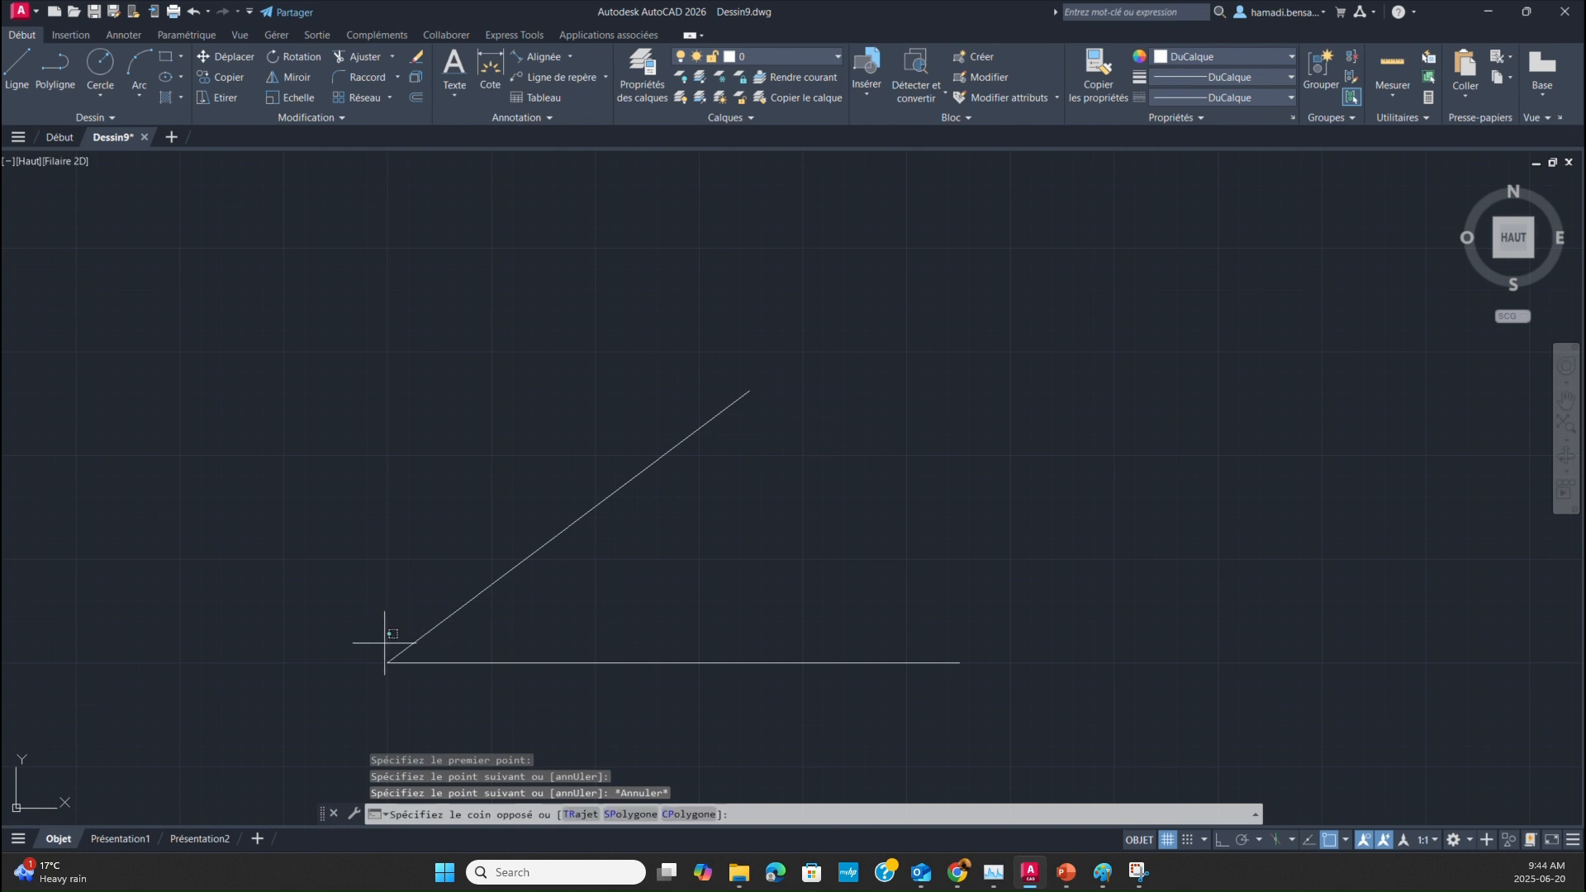
scroll(402, 652, up, 4)
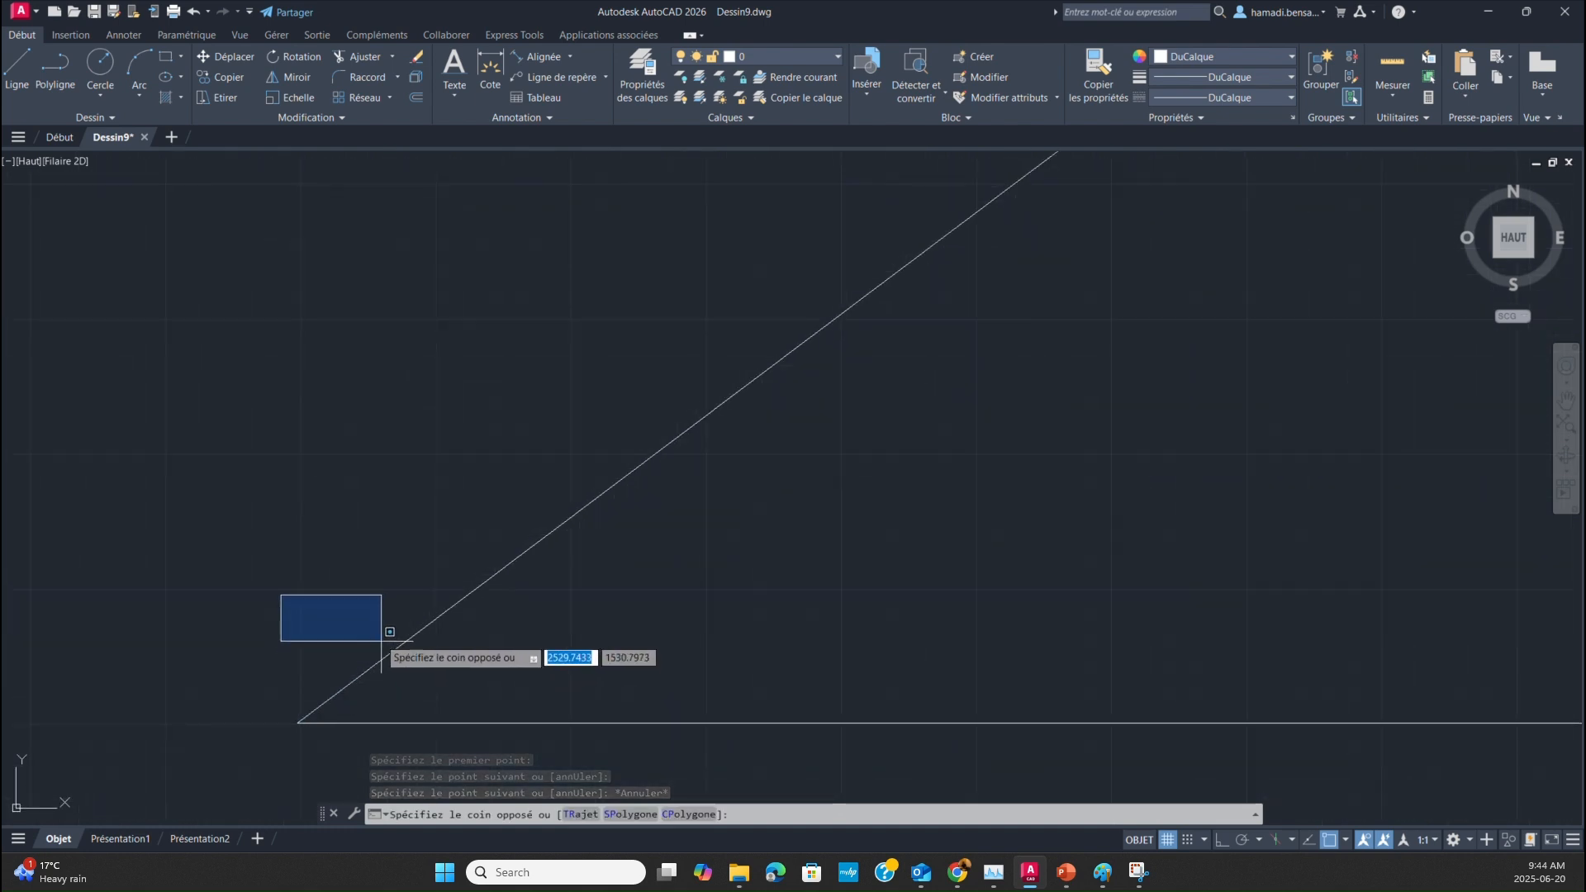
click(309, 763)
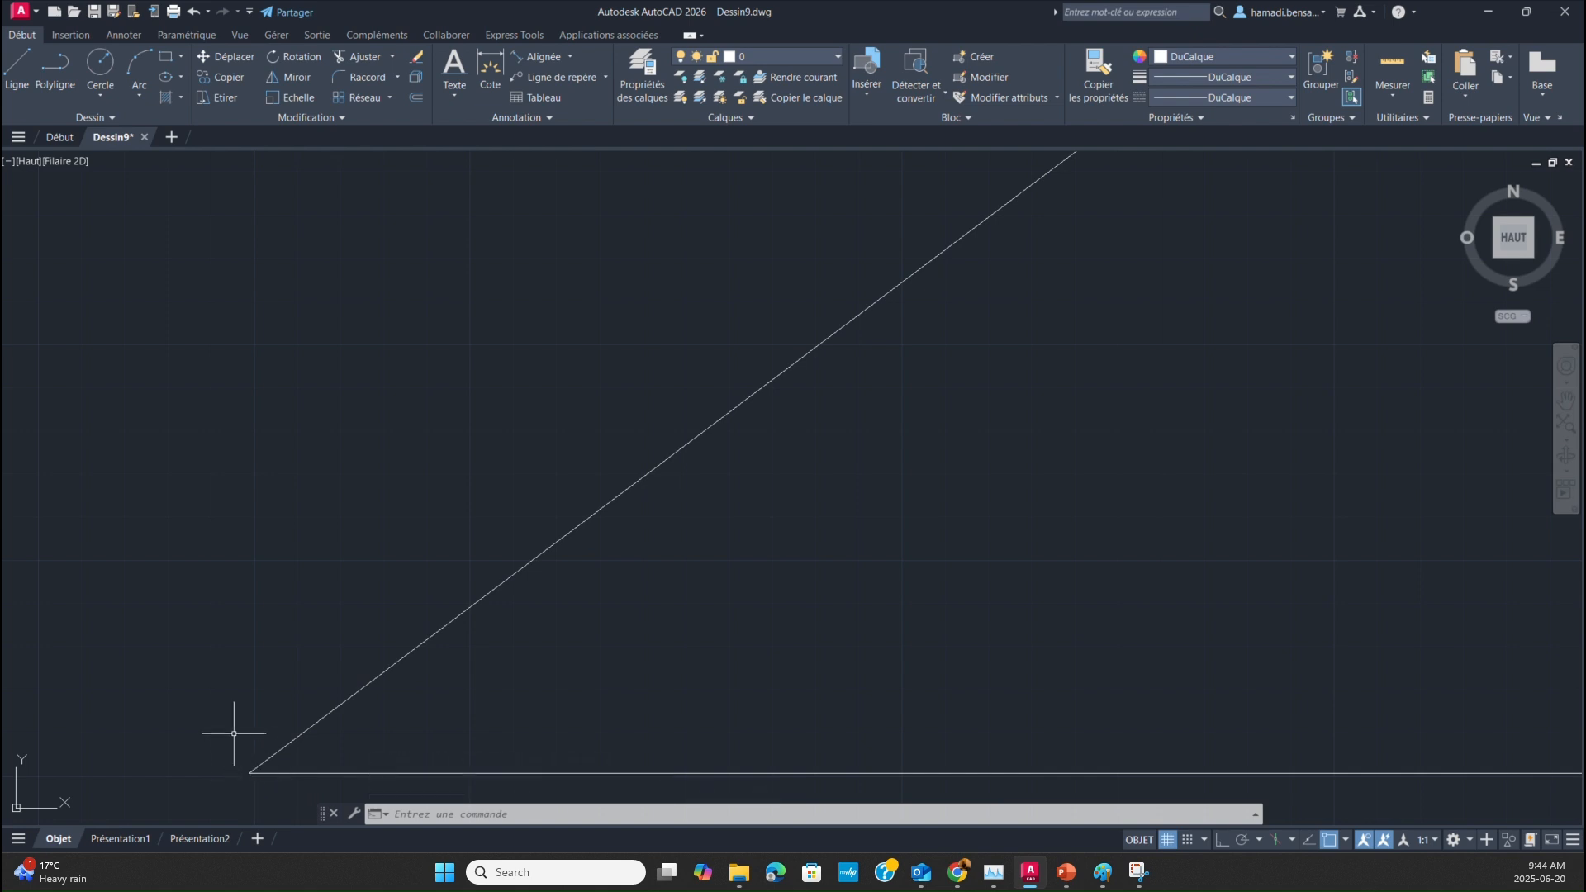
scroll(232, 715, up, 5)
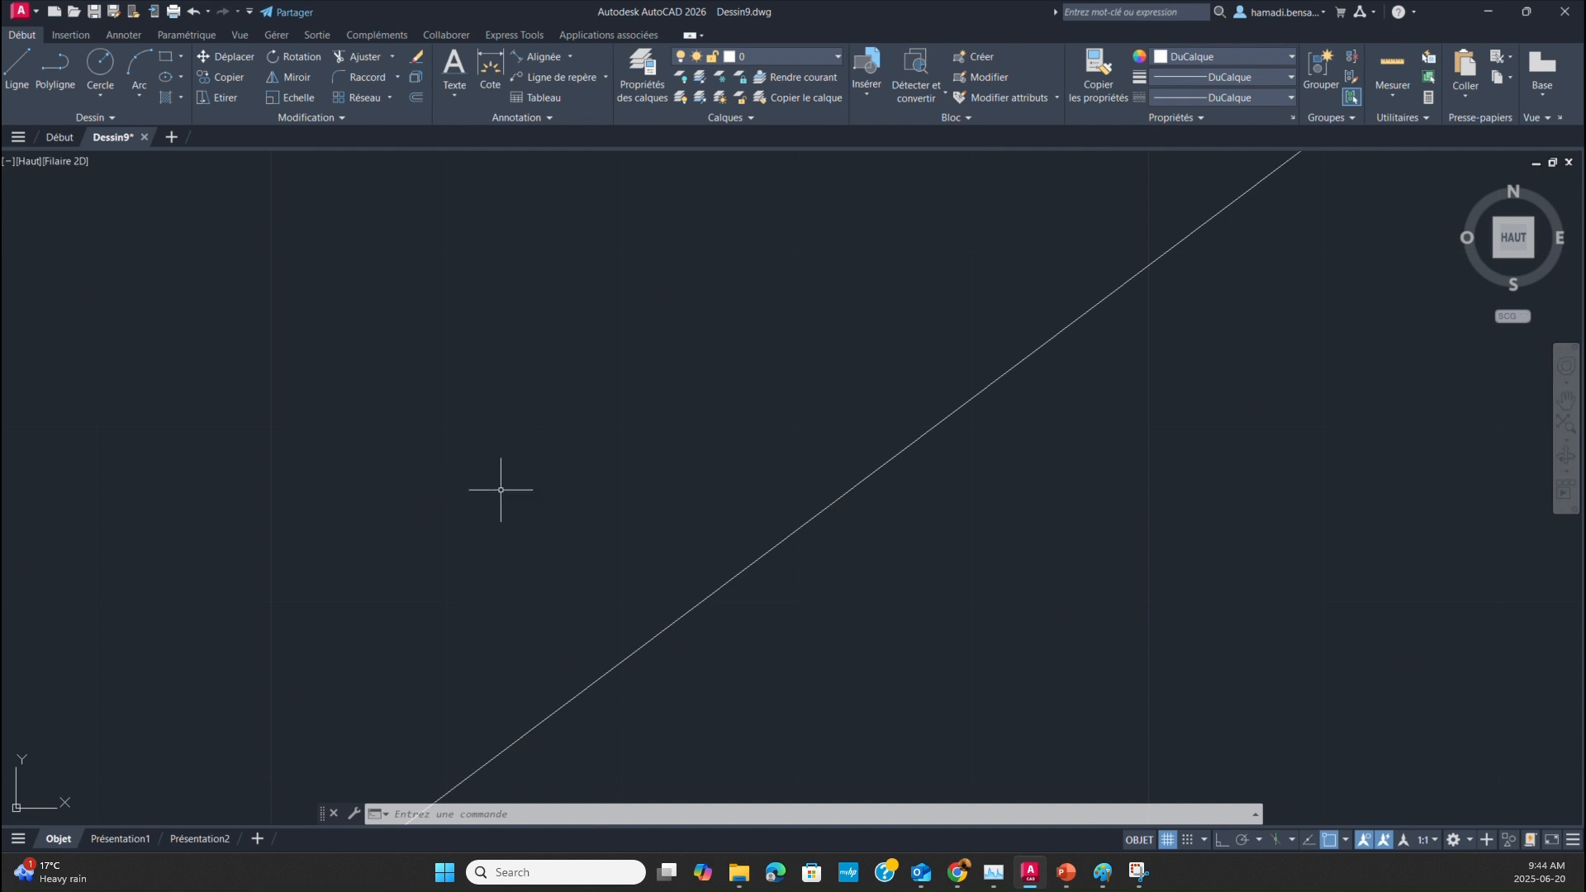
middle_drag(512, 471, 467, 239)
scroll(941, 584, down, 5)
scroll(938, 584, down, 3)
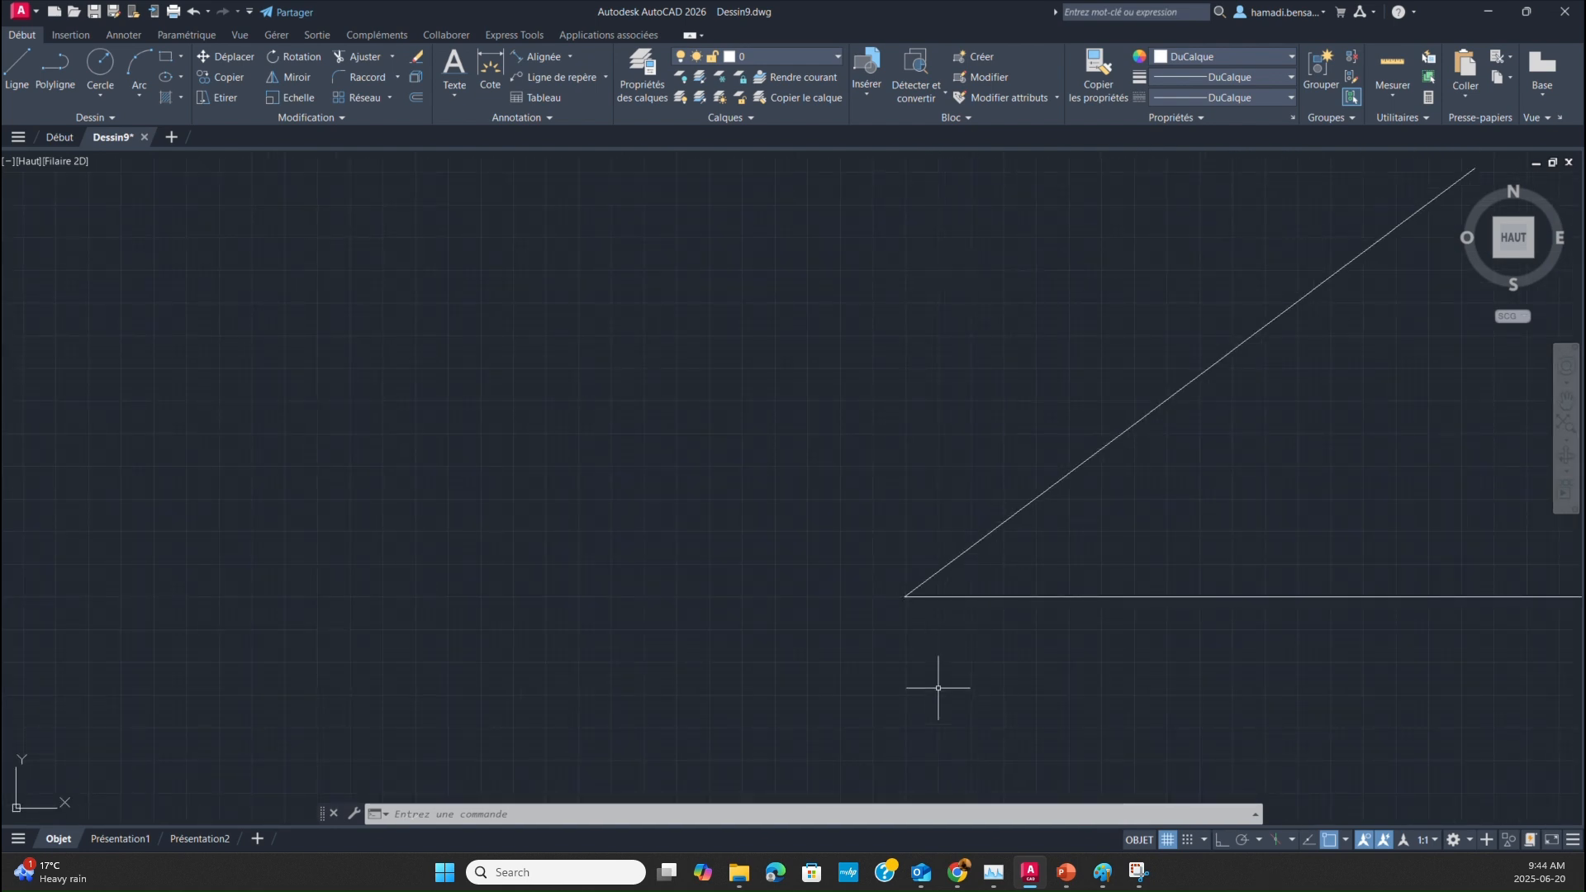
Start a new line and enable the Milieu object snap in addition to Extrémité.
click(1346, 839)
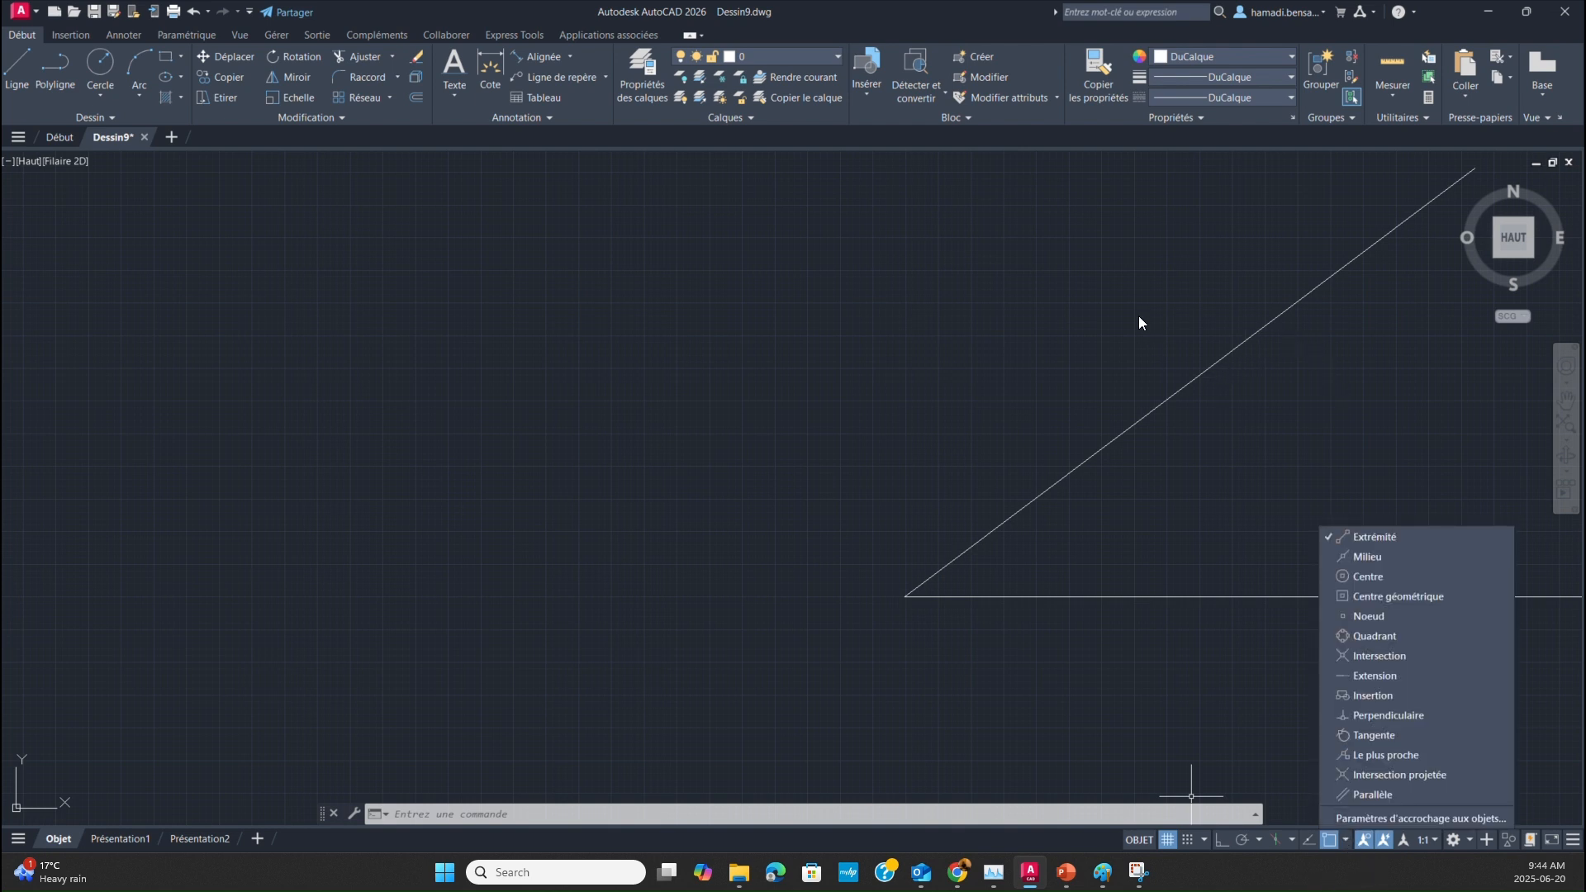
click(15, 66)
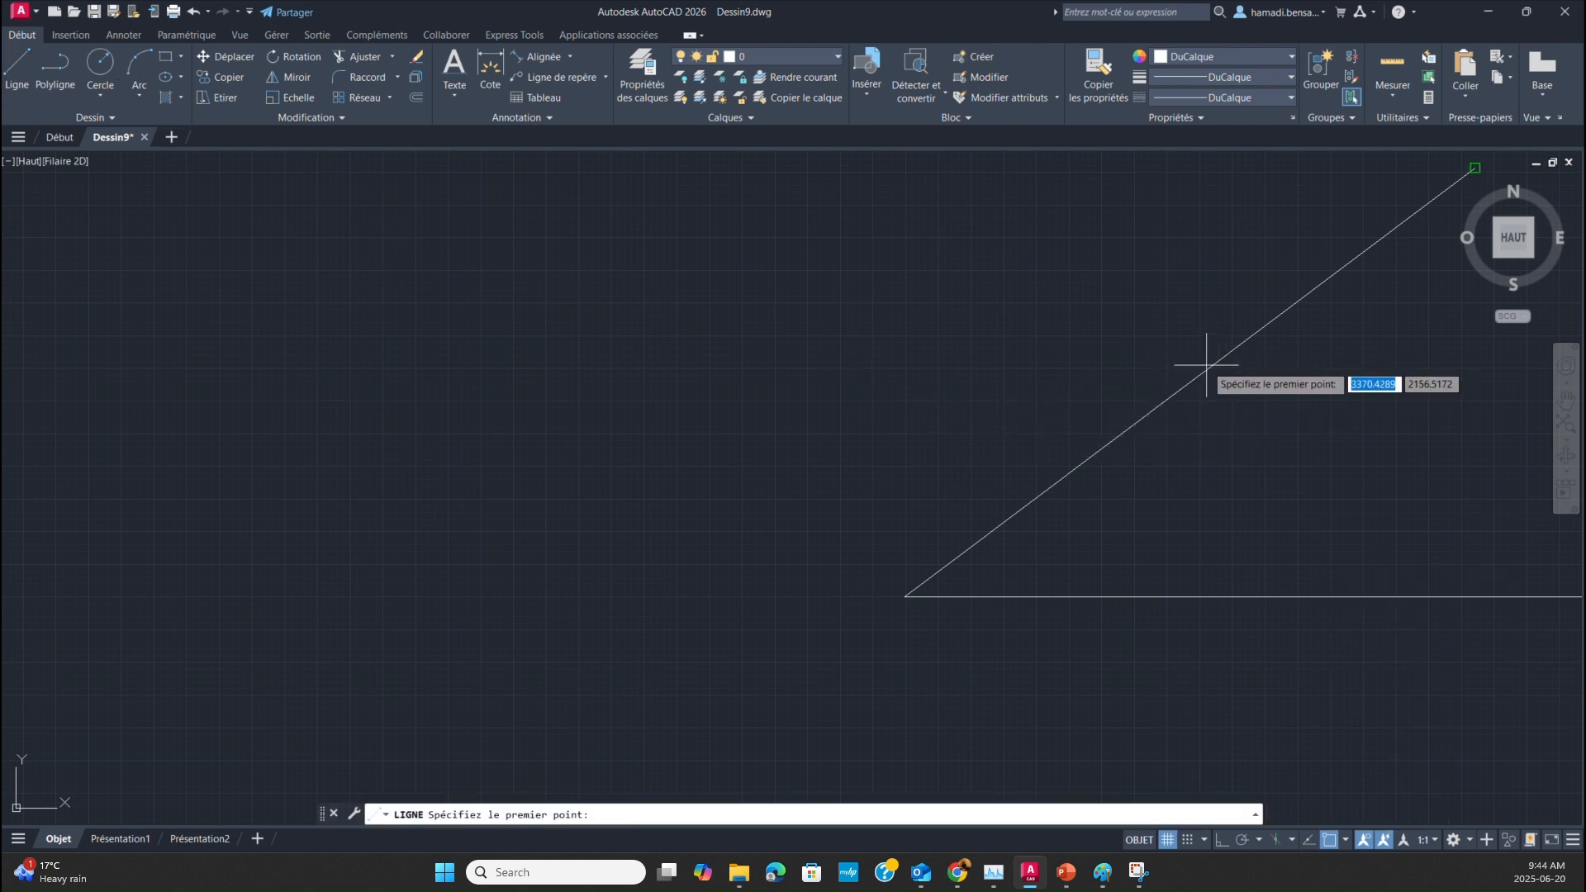
click(1346, 839)
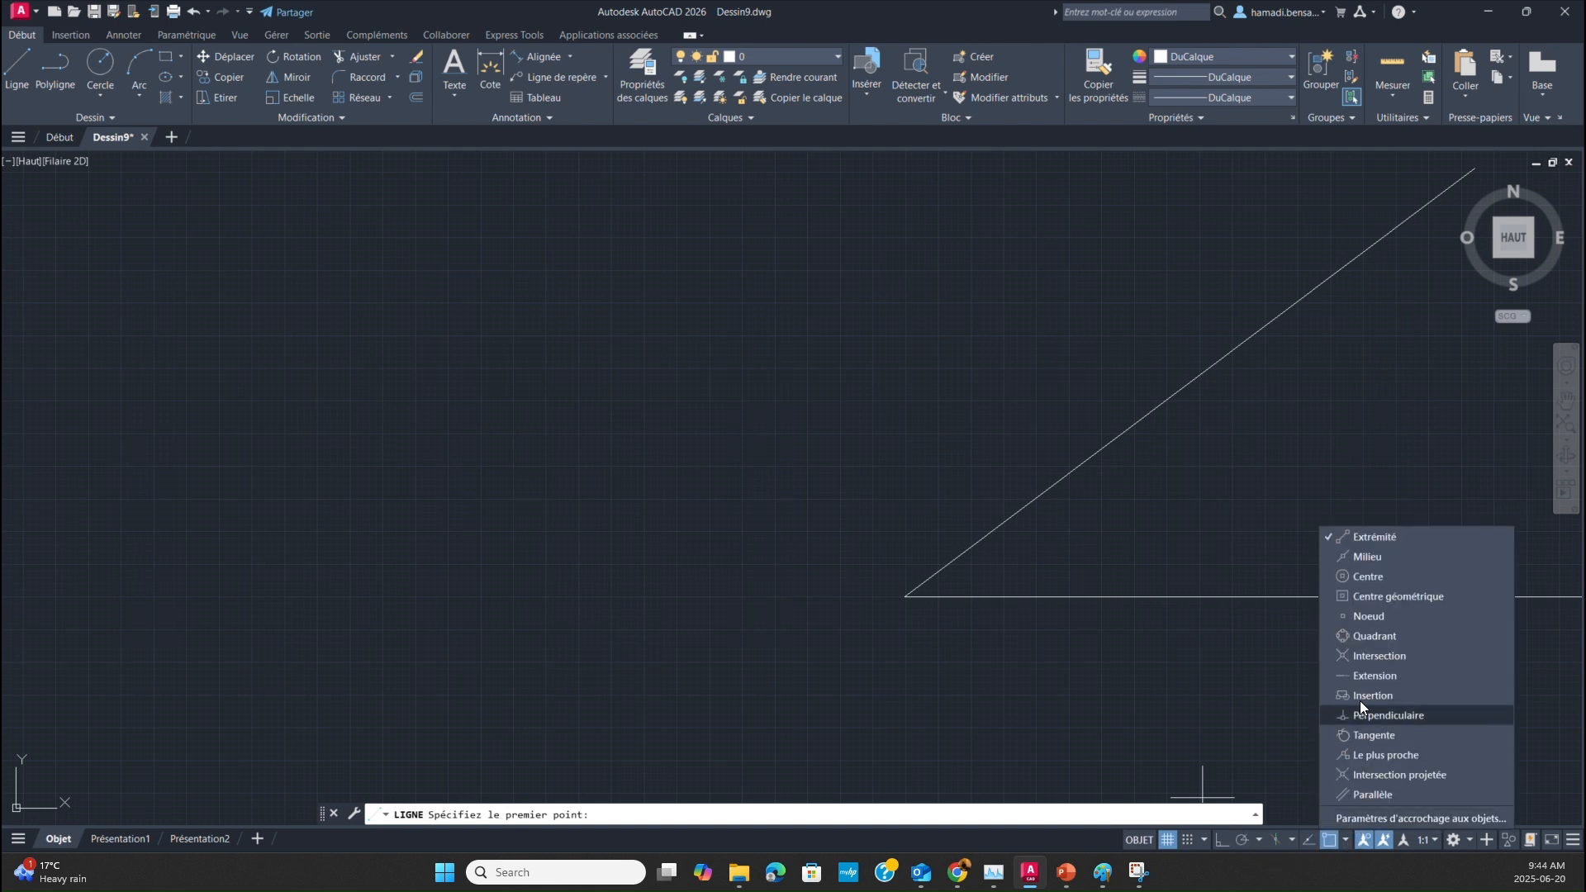
click(1351, 558)
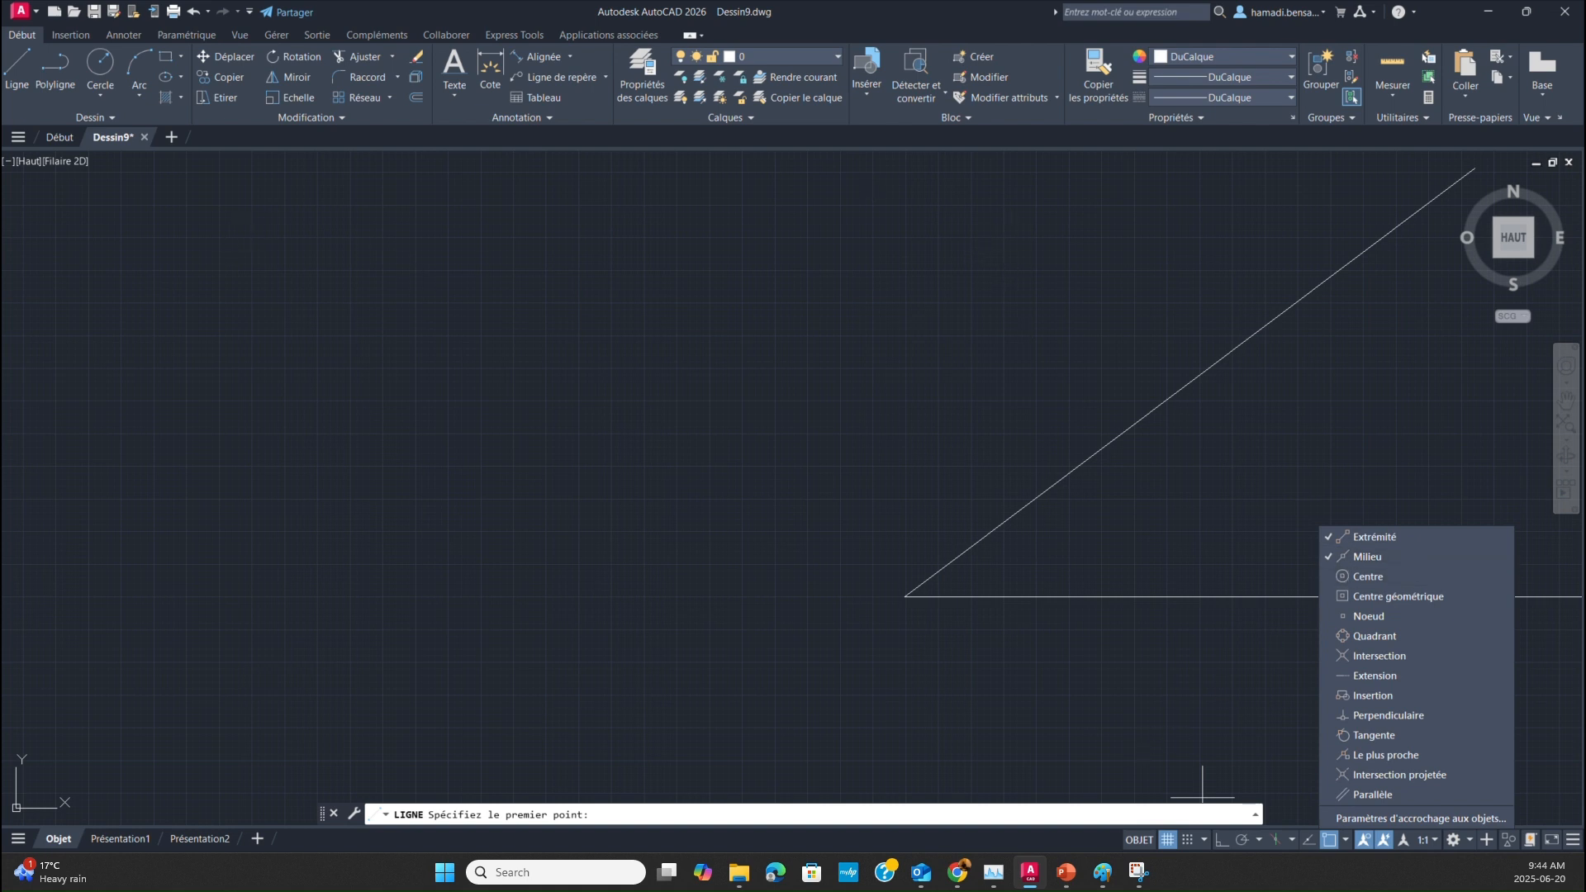
Draw a line upward to the left, snapping its start to the midpoint of the inclined line.
click(26, 66)
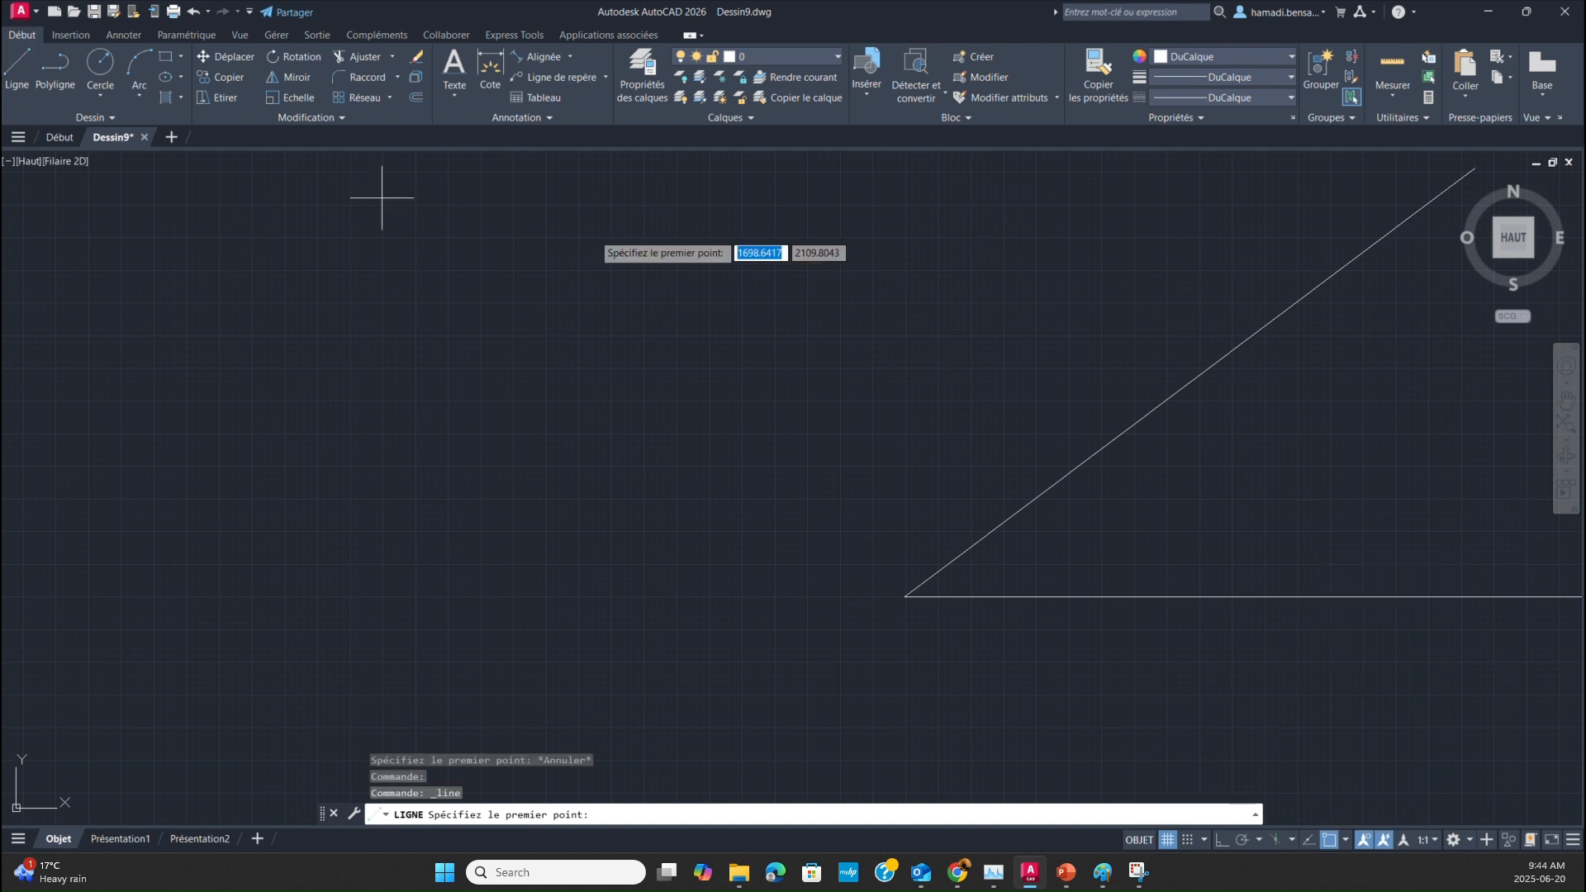
click(1189, 381)
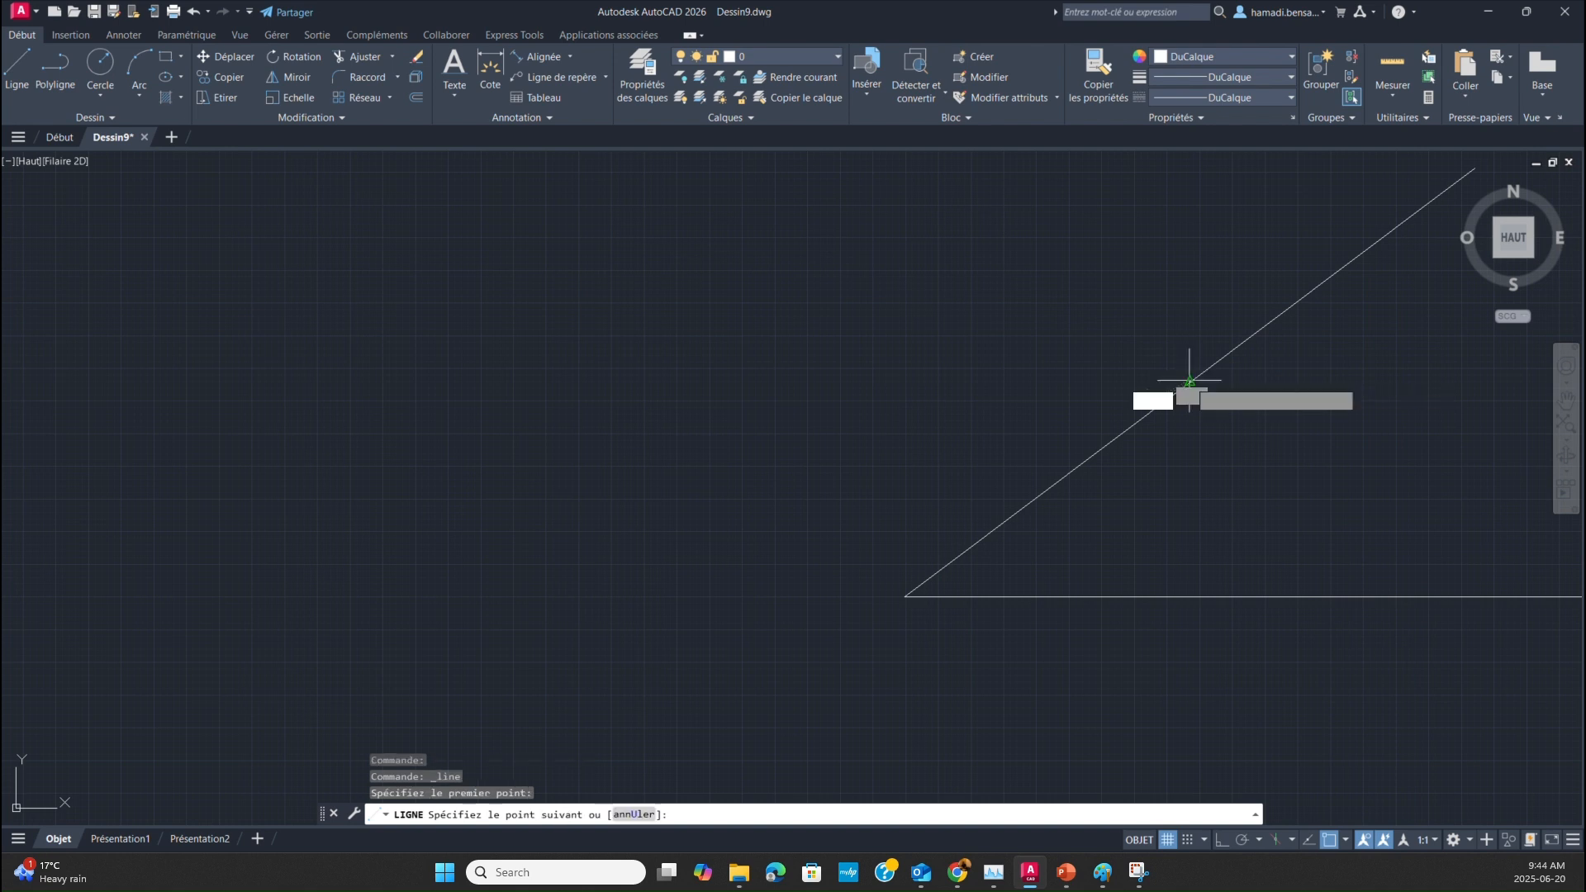
click(1009, 216)
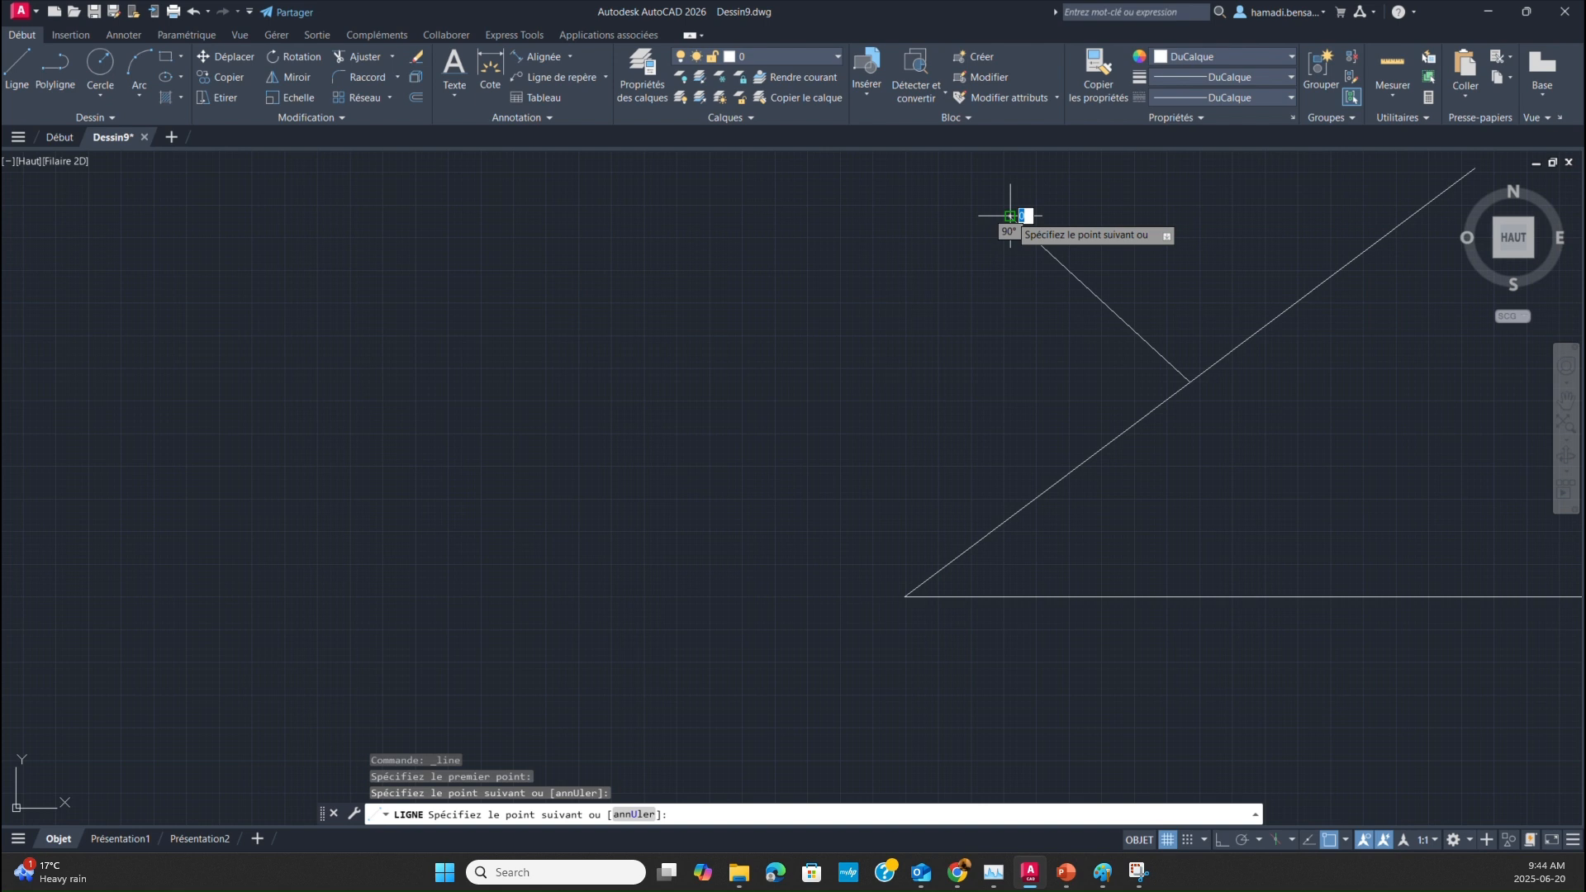
key(Escape)
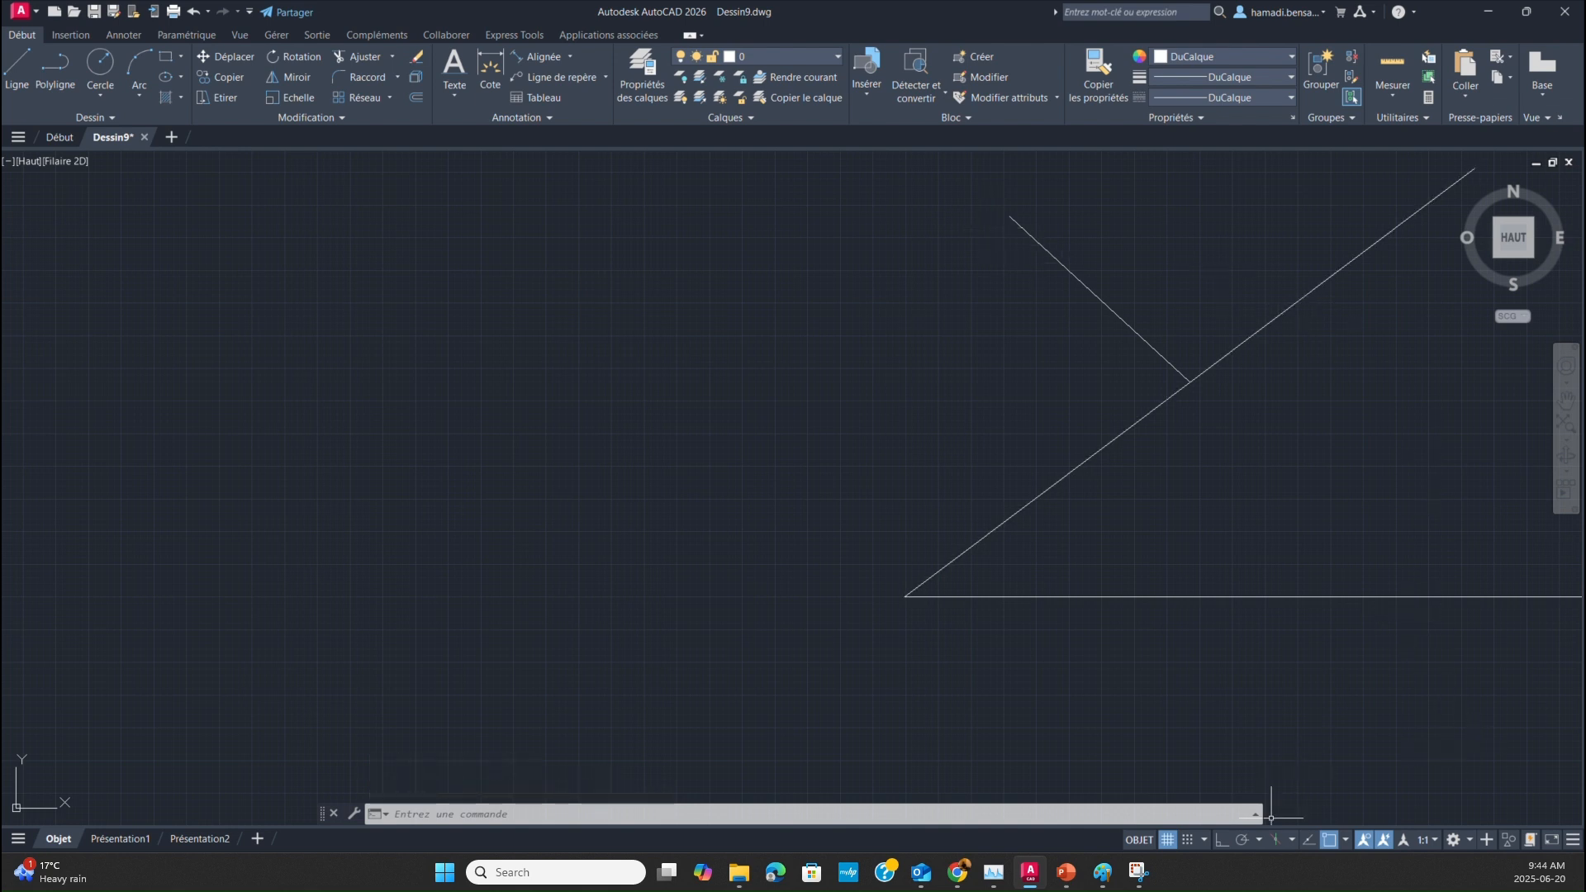
Enable the Centre object snap and draw a nearly circular ellipse with a first semi-axis of about 217, left of the existing lines.
click(1345, 841)
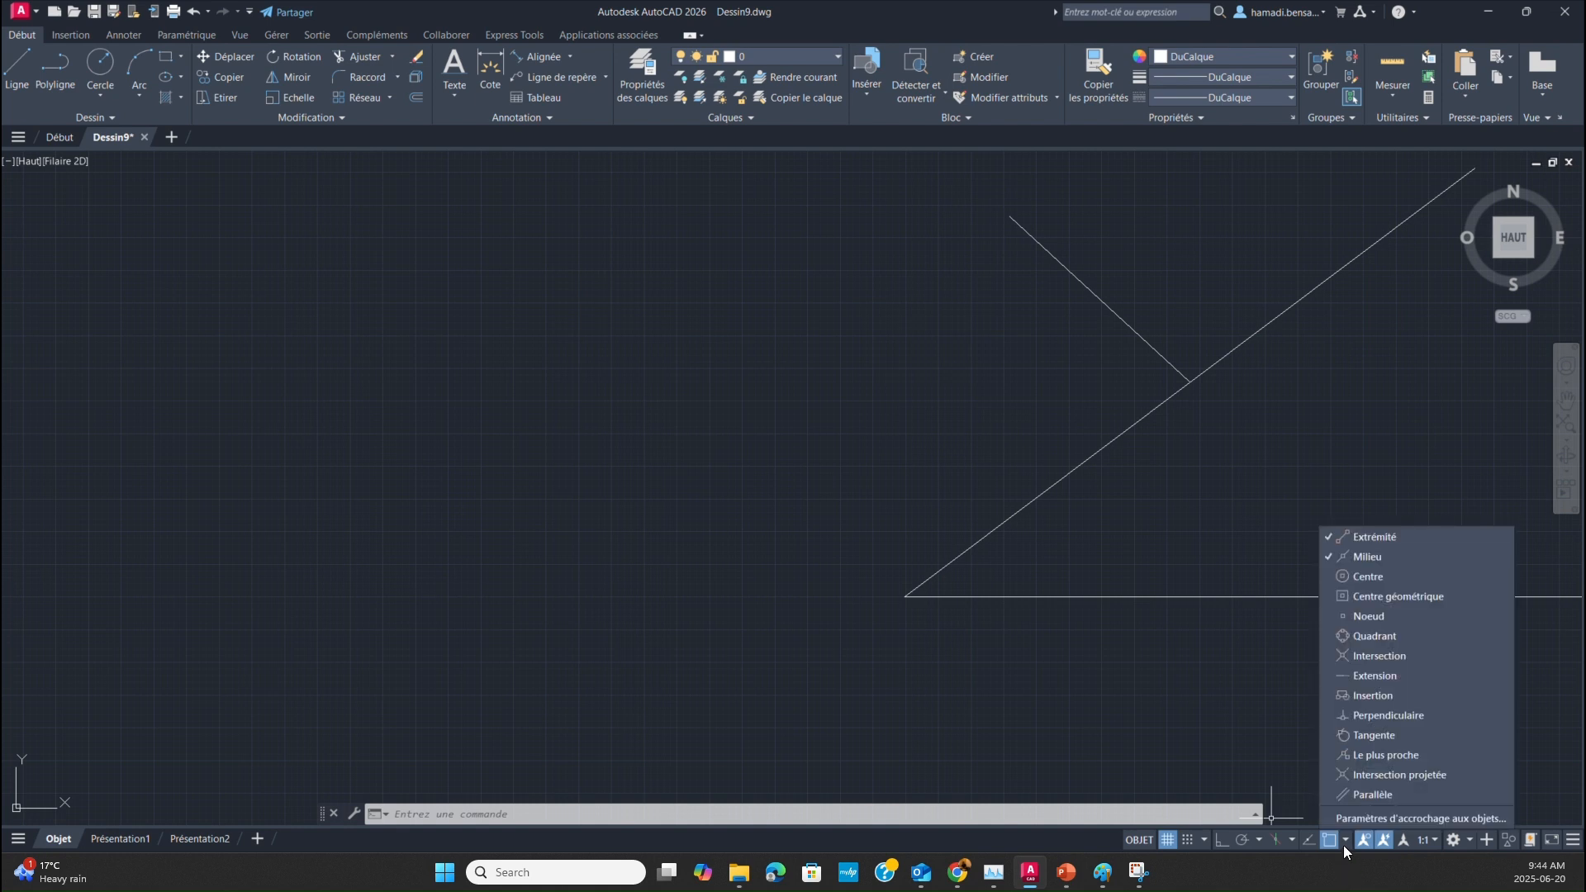
click(1363, 576)
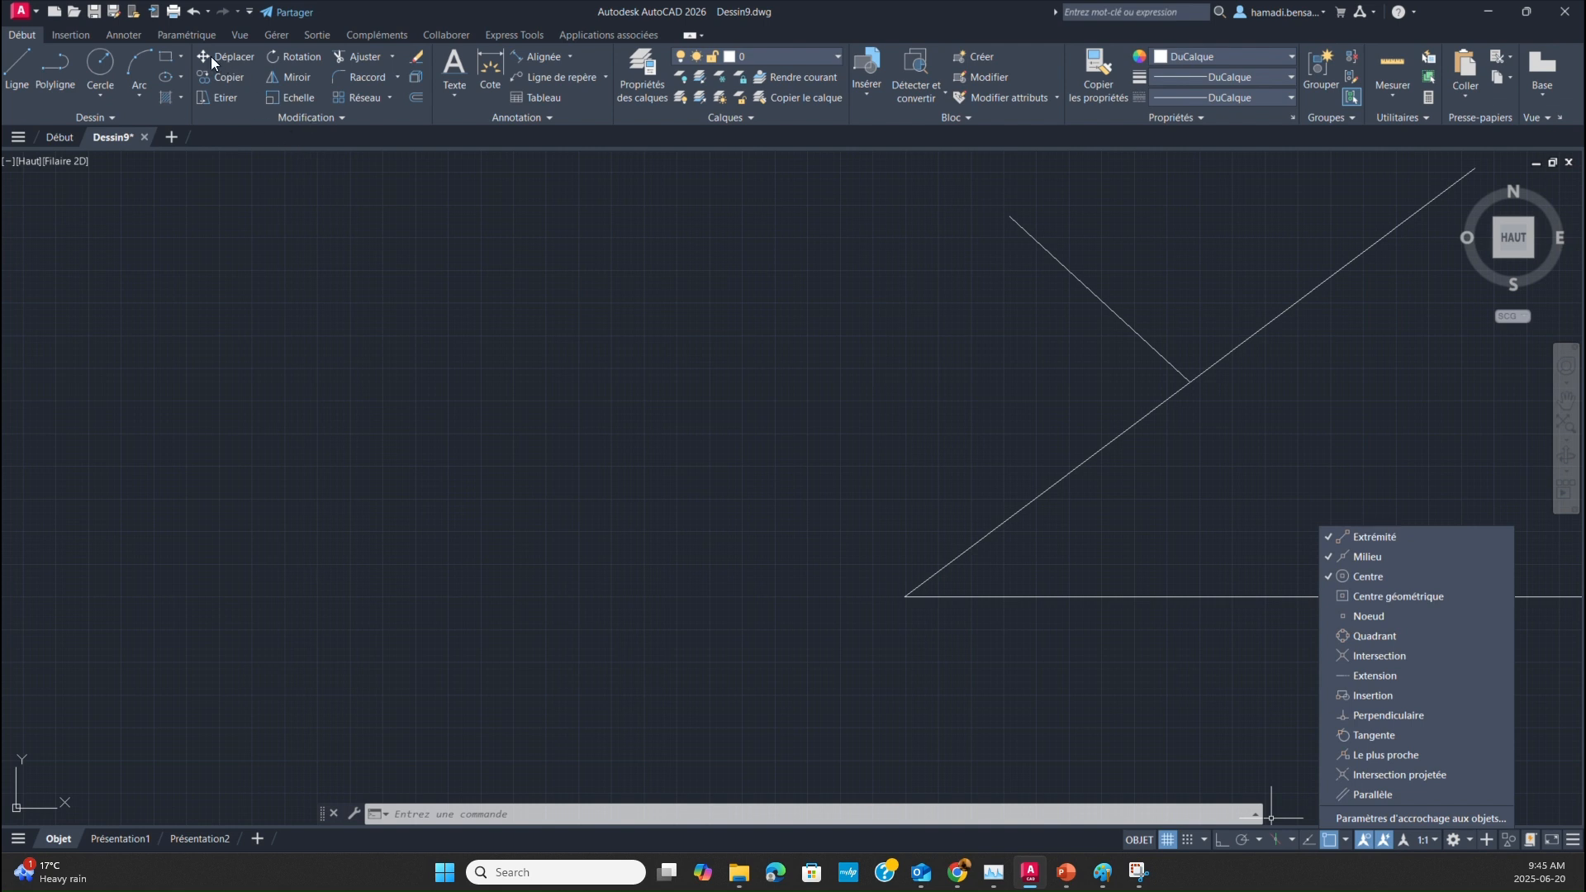
click(163, 79)
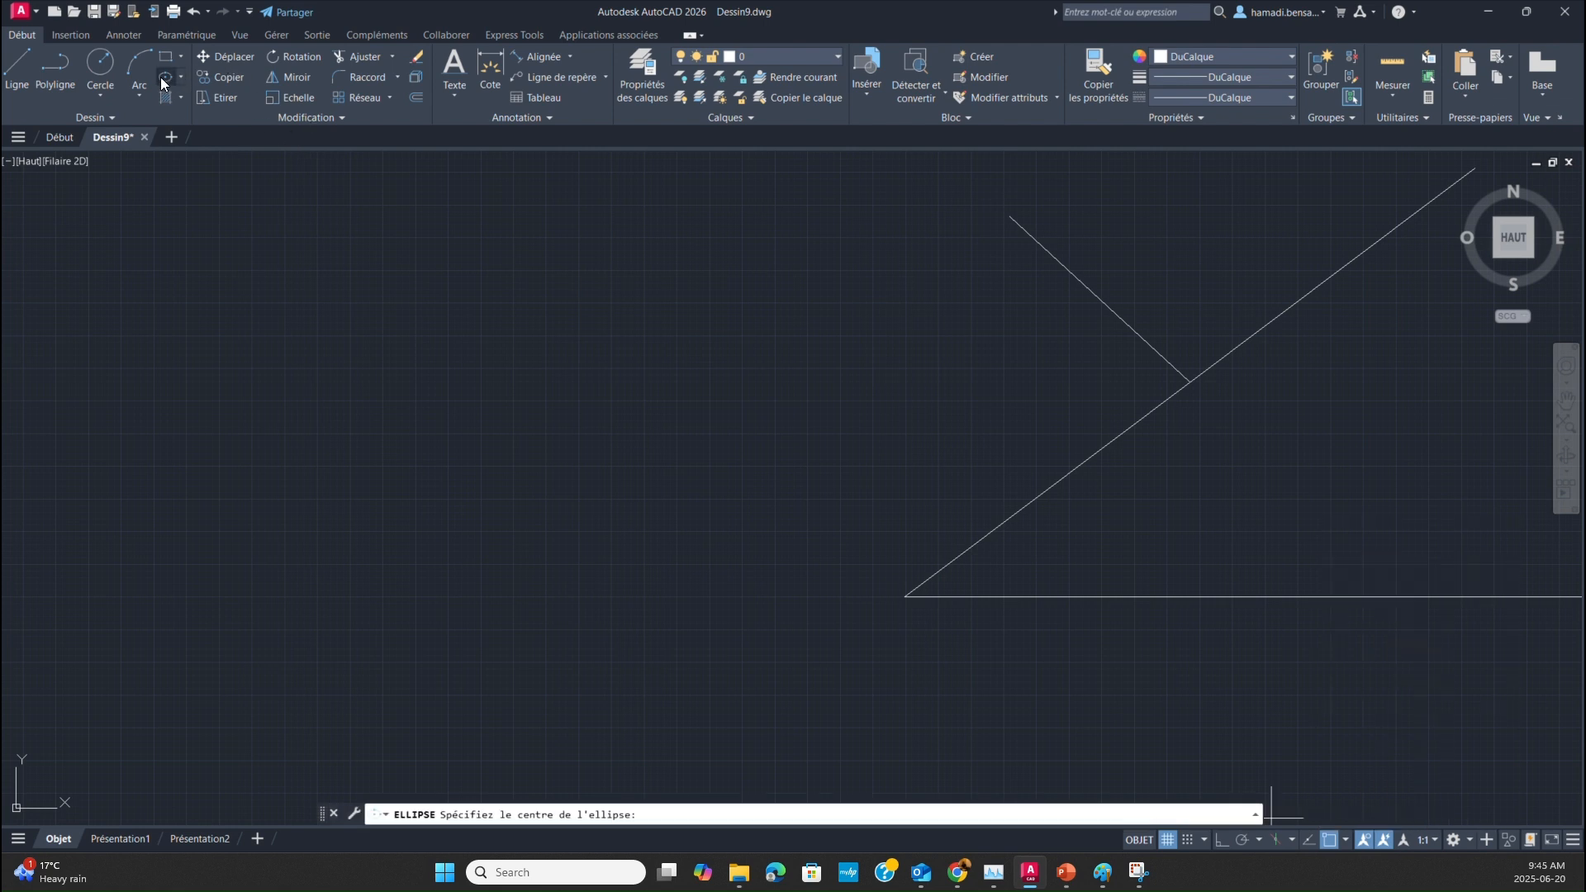
click(341, 360)
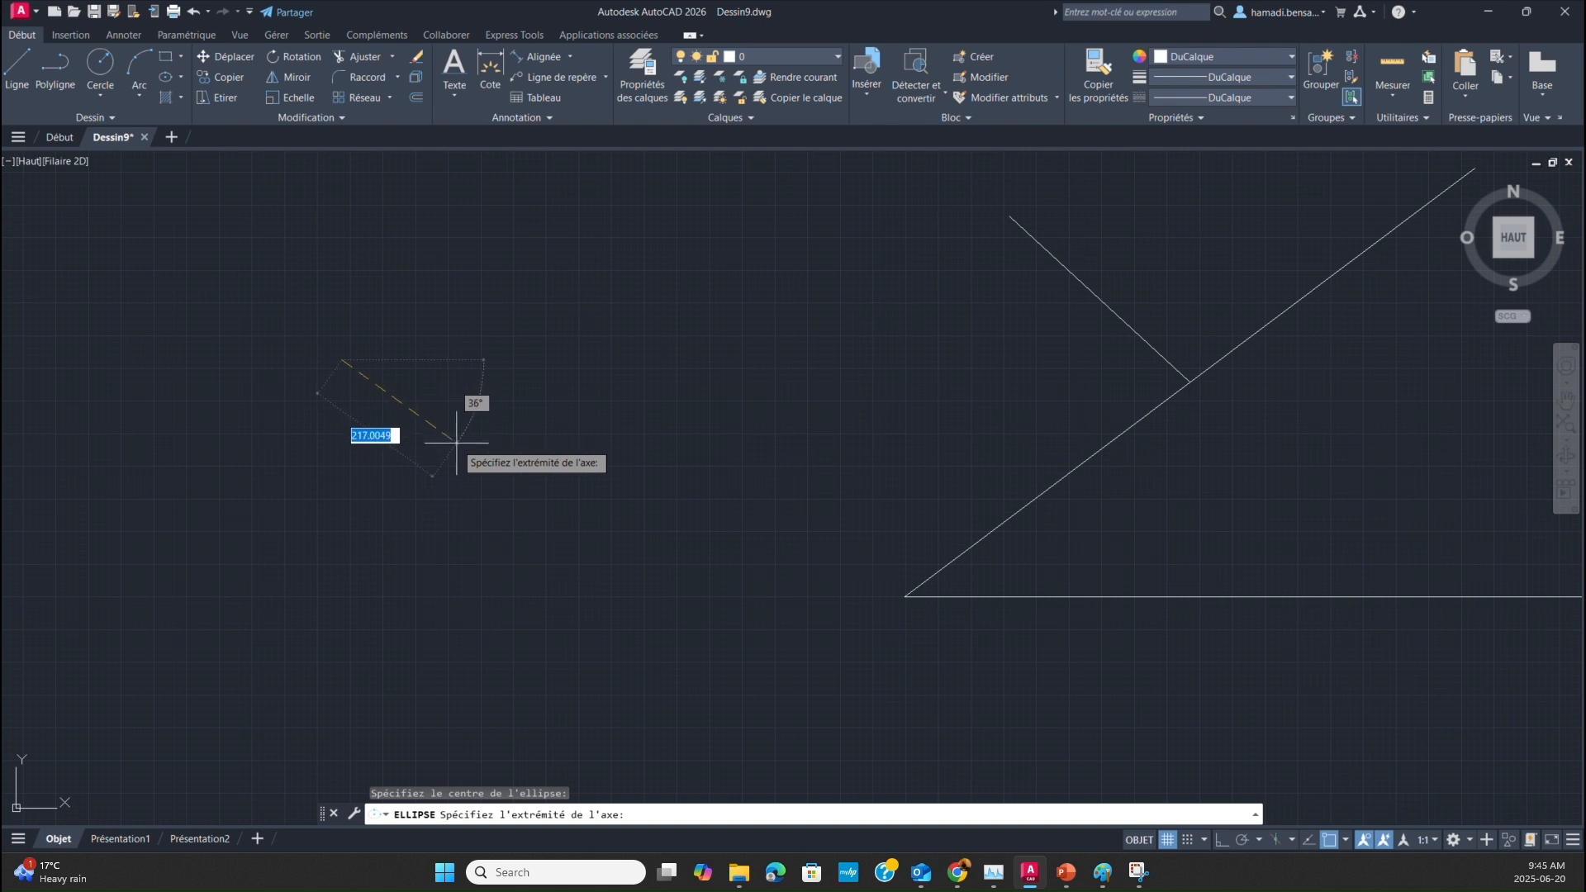
click(457, 442)
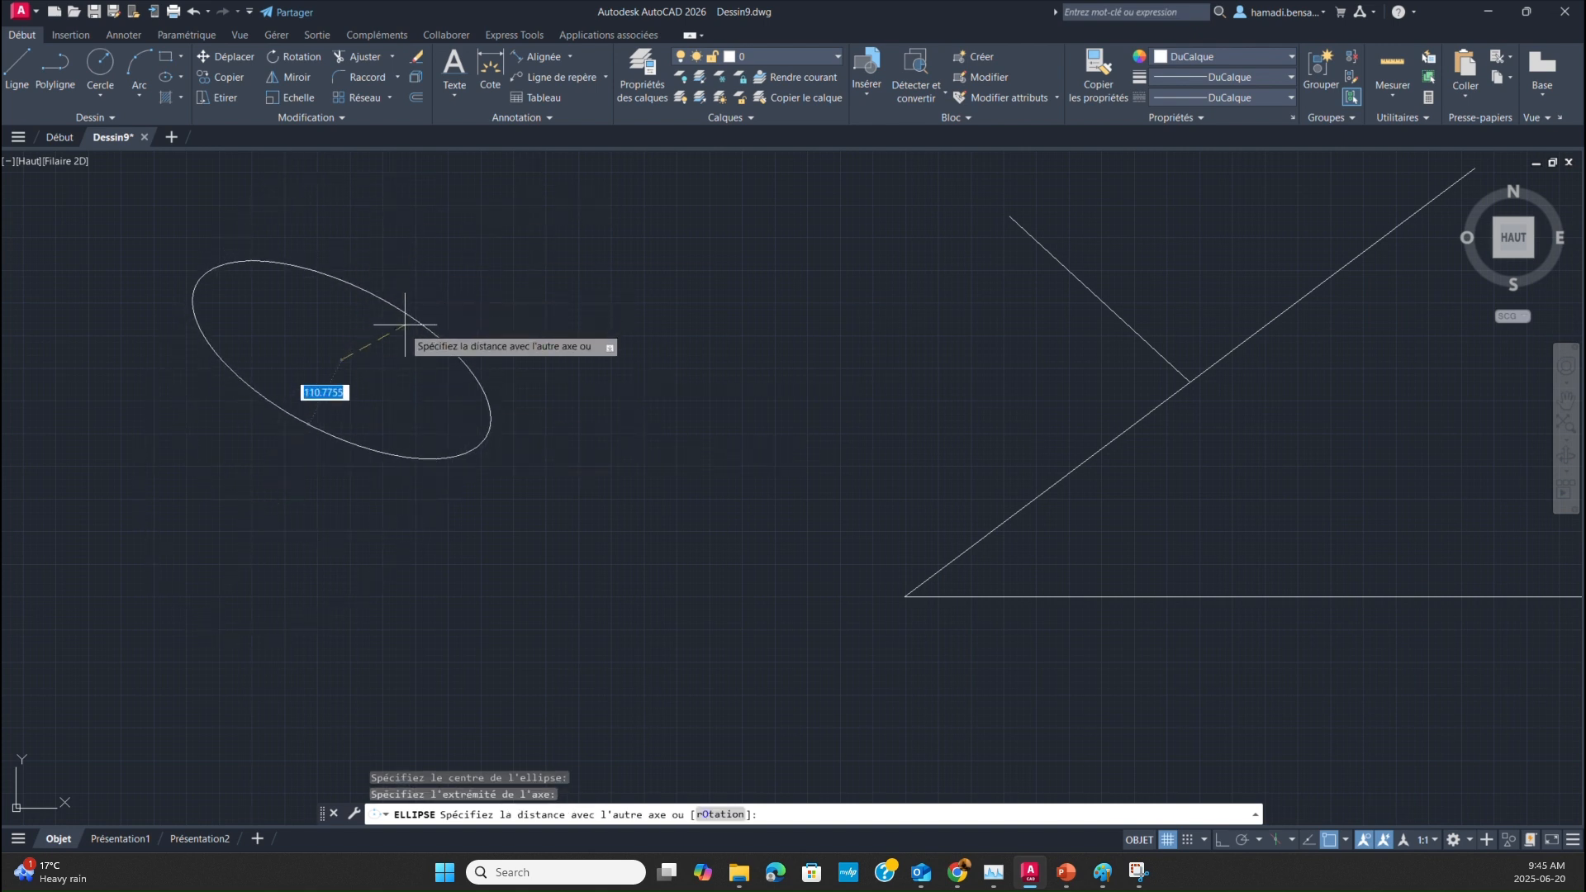
click(450, 252)
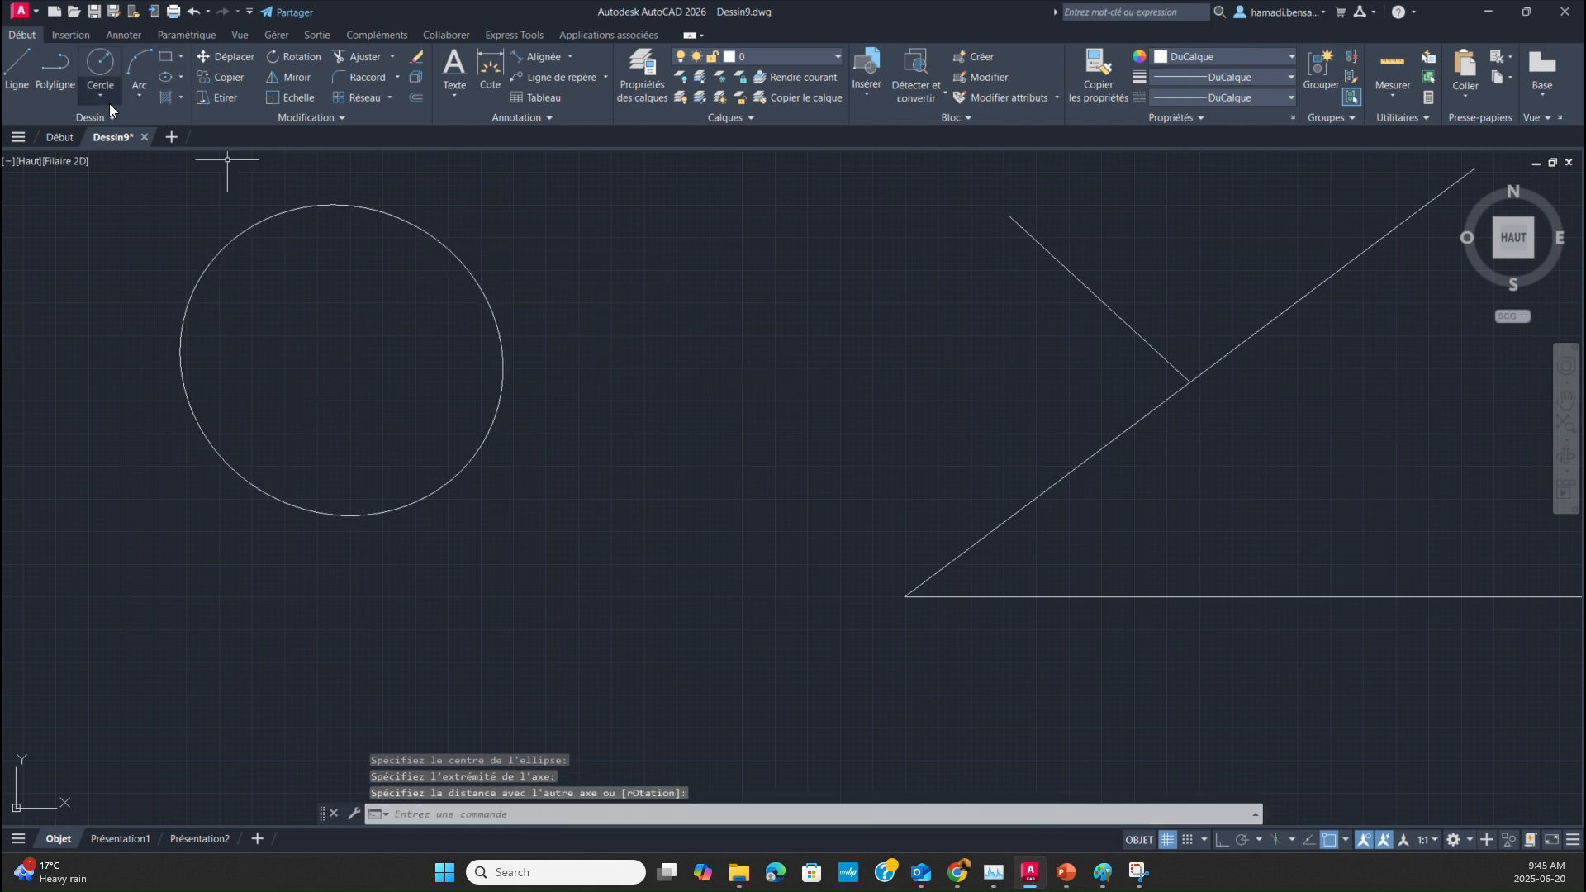
Draw a nearly horizontal line from the ellipse's centre to the right, ending beyond its outline.
click(17, 66)
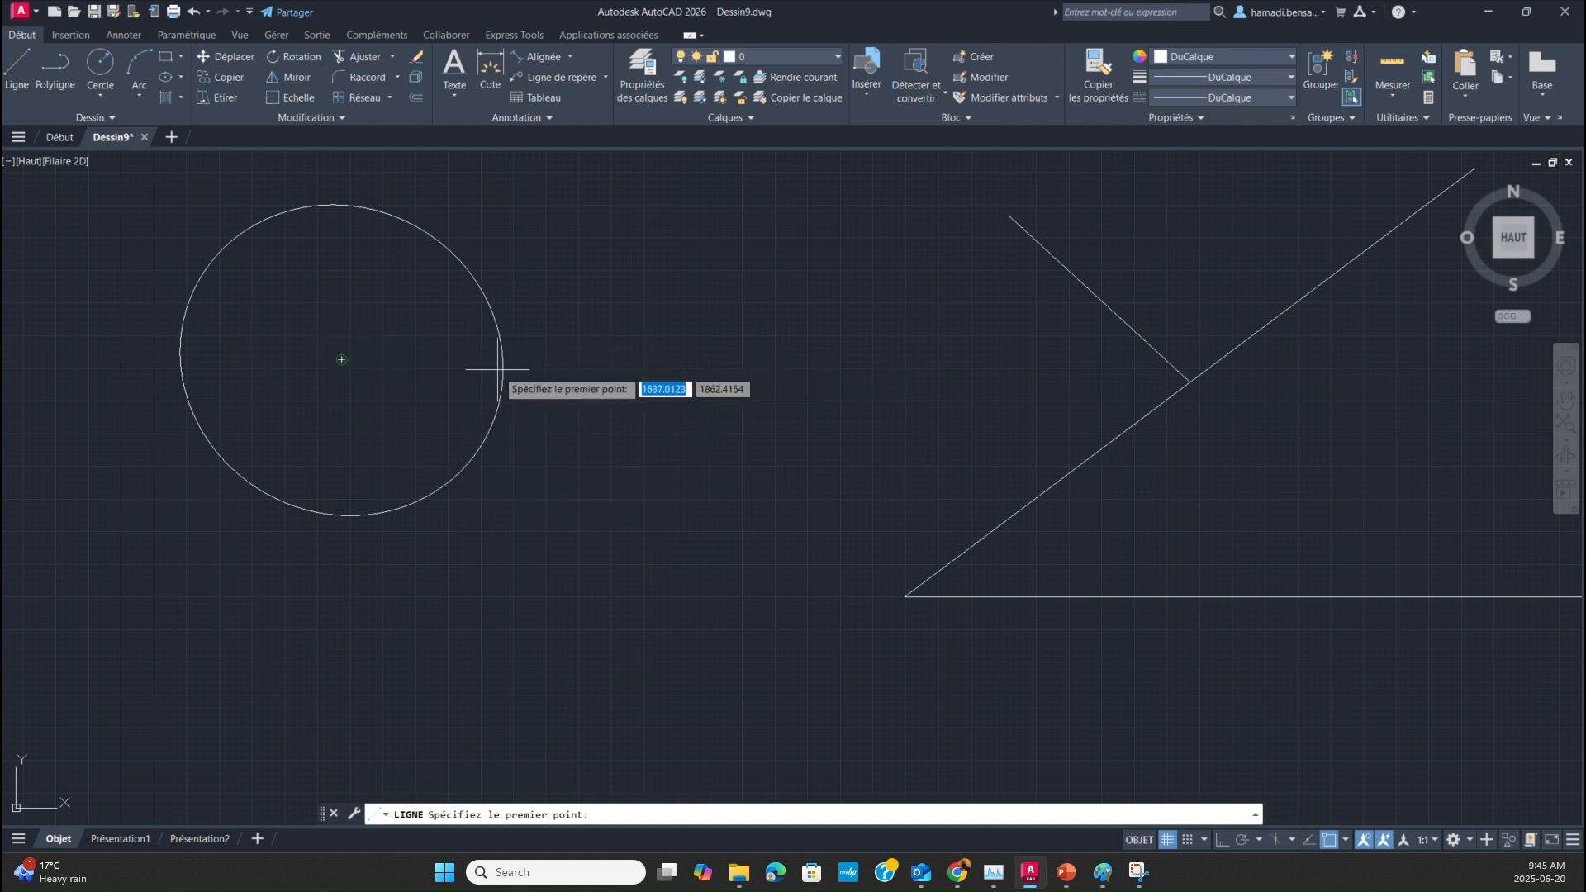
click(341, 360)
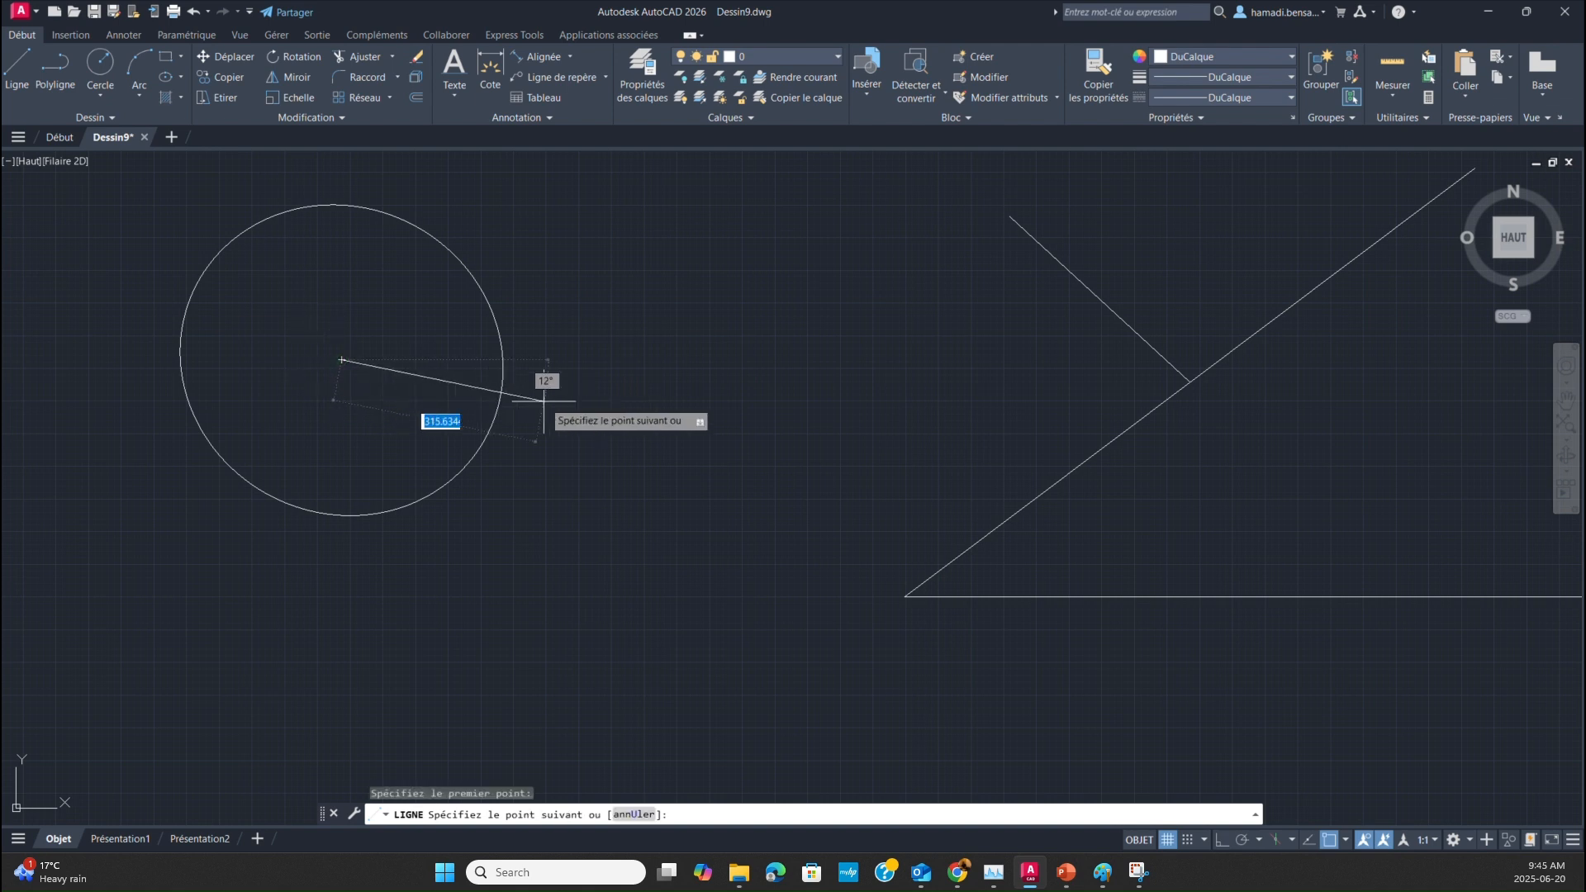
click(661, 363)
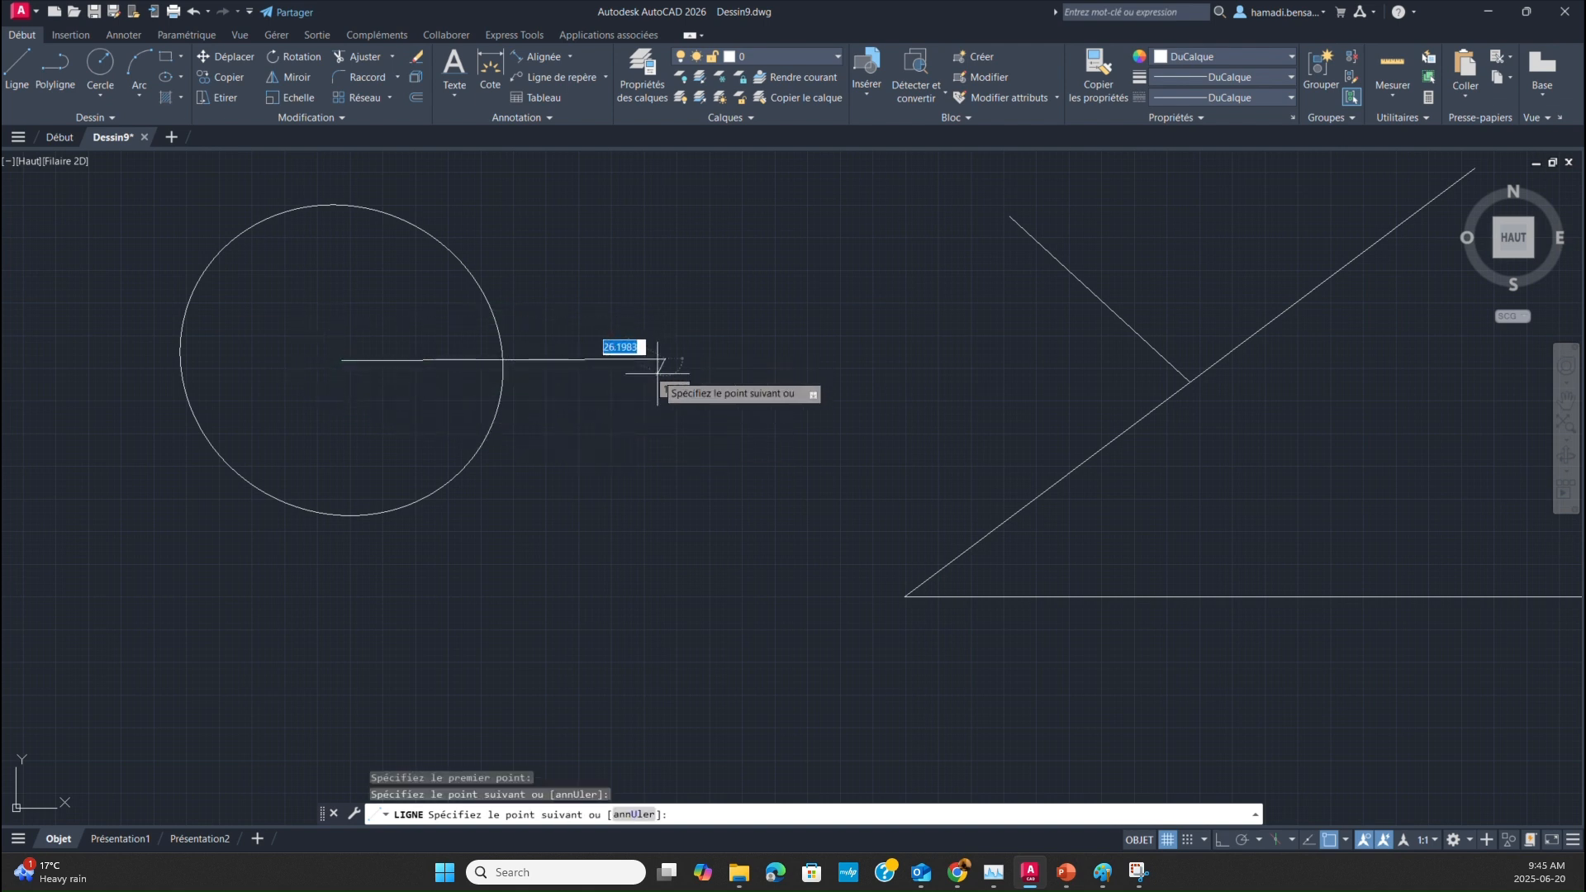
key(Escape)
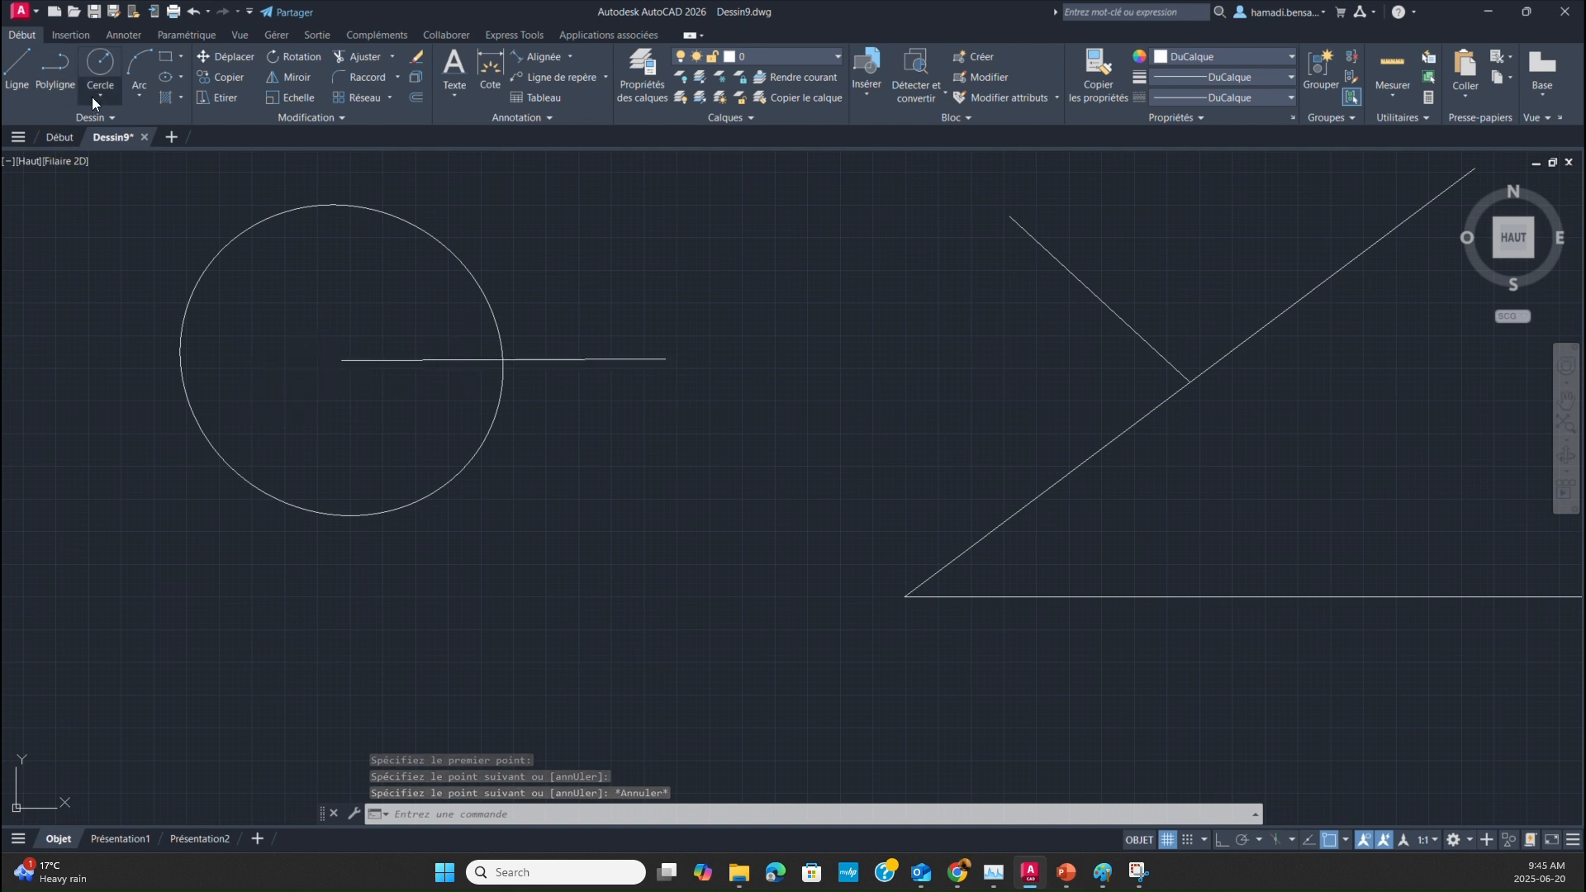
Enable the Quadrant and Le plus proche object snaps in addition to Extrémité, Milieu and Centre.
click(1344, 839)
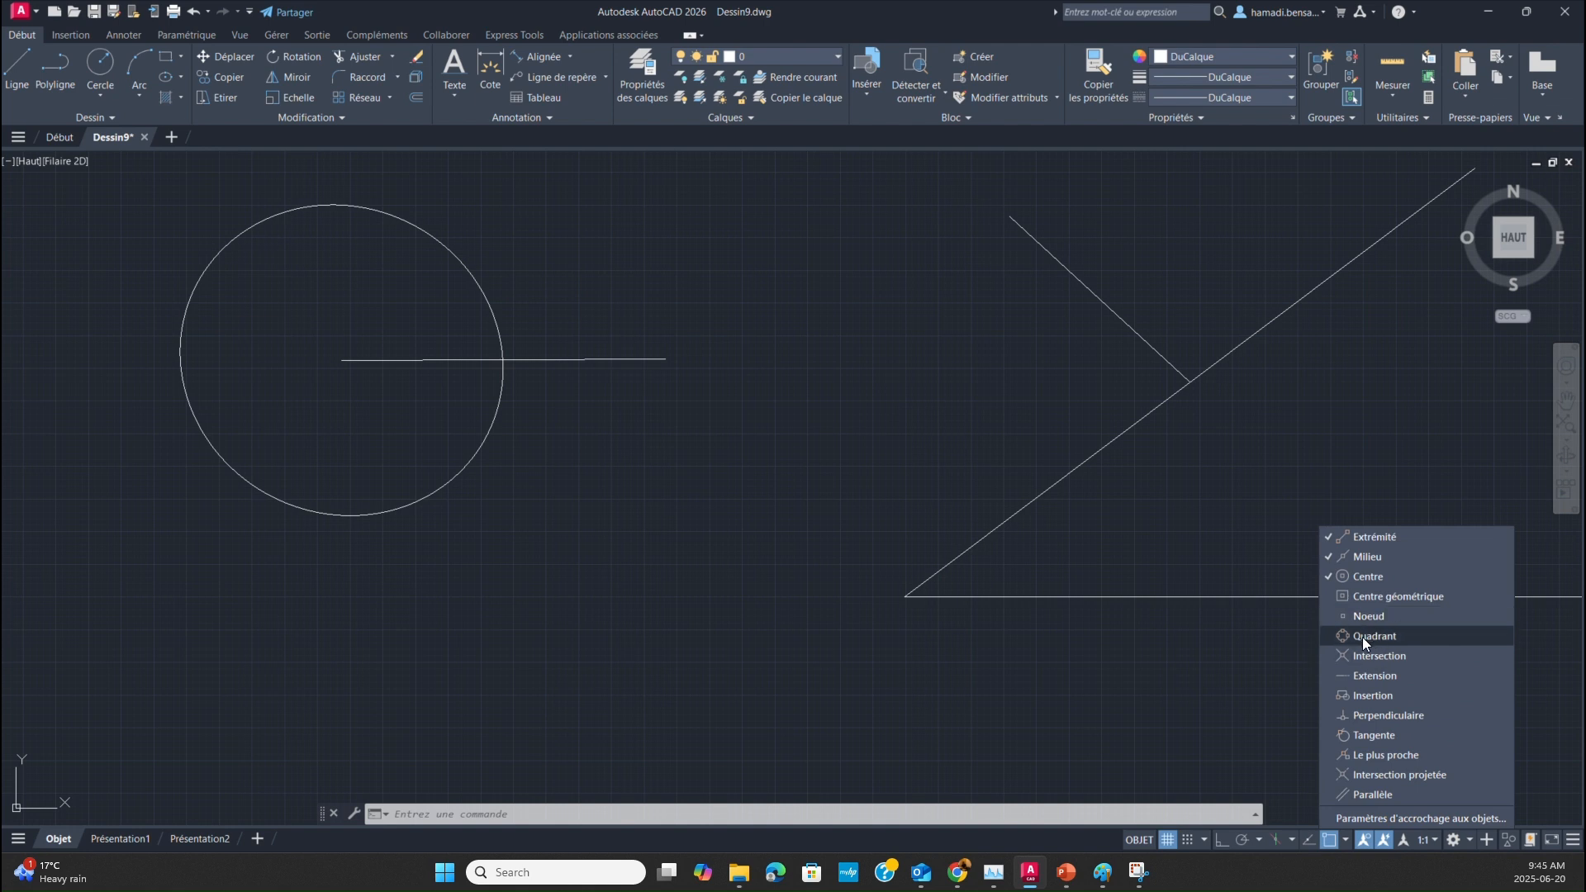
click(1345, 637)
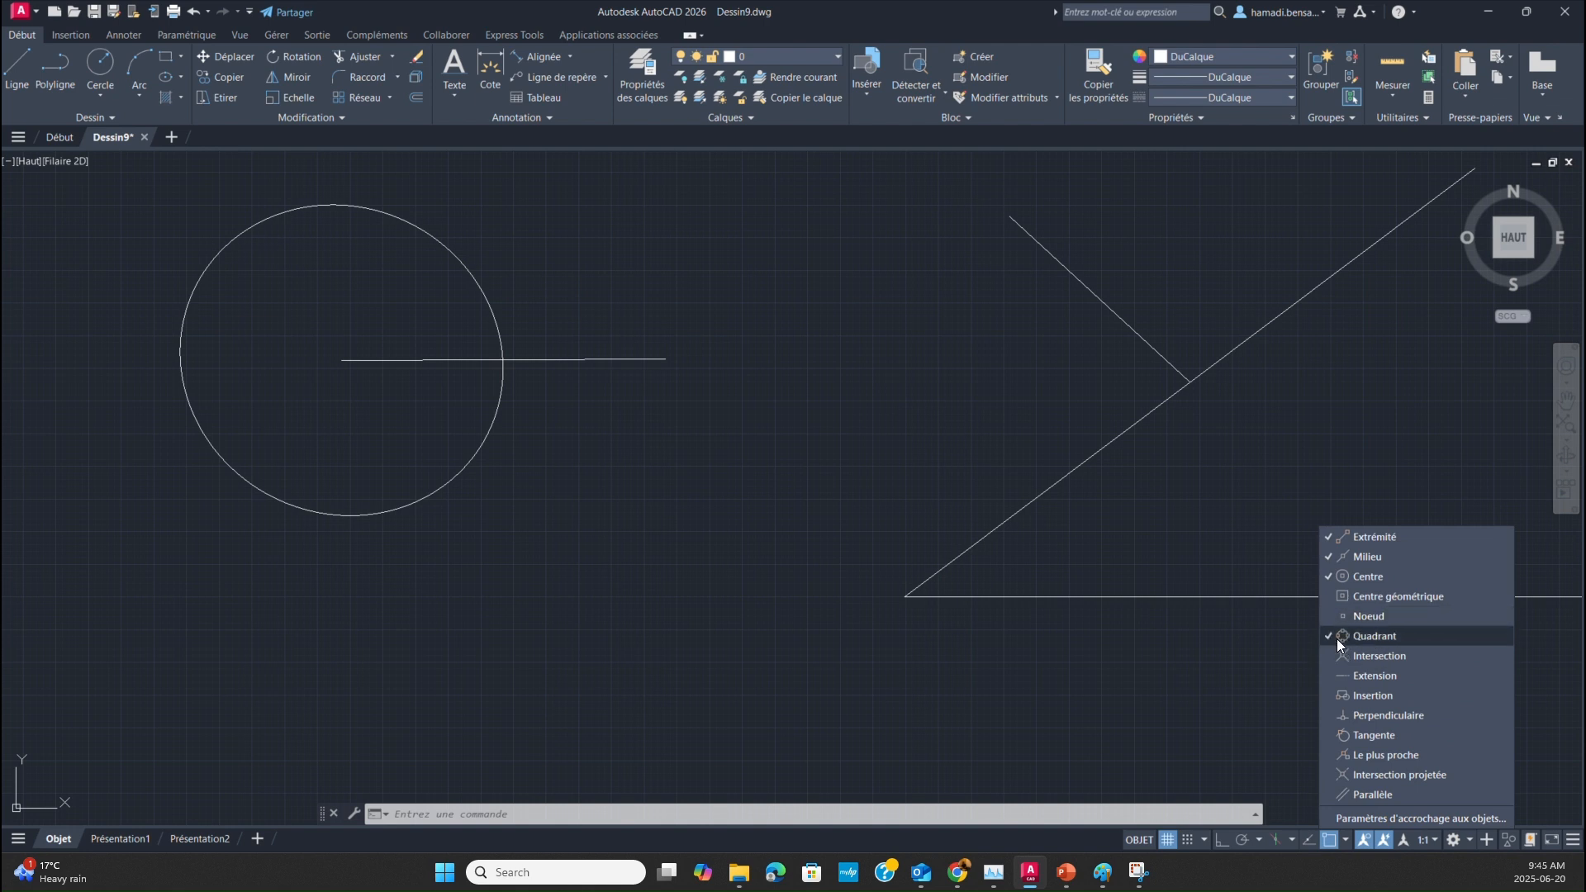
click(18, 49)
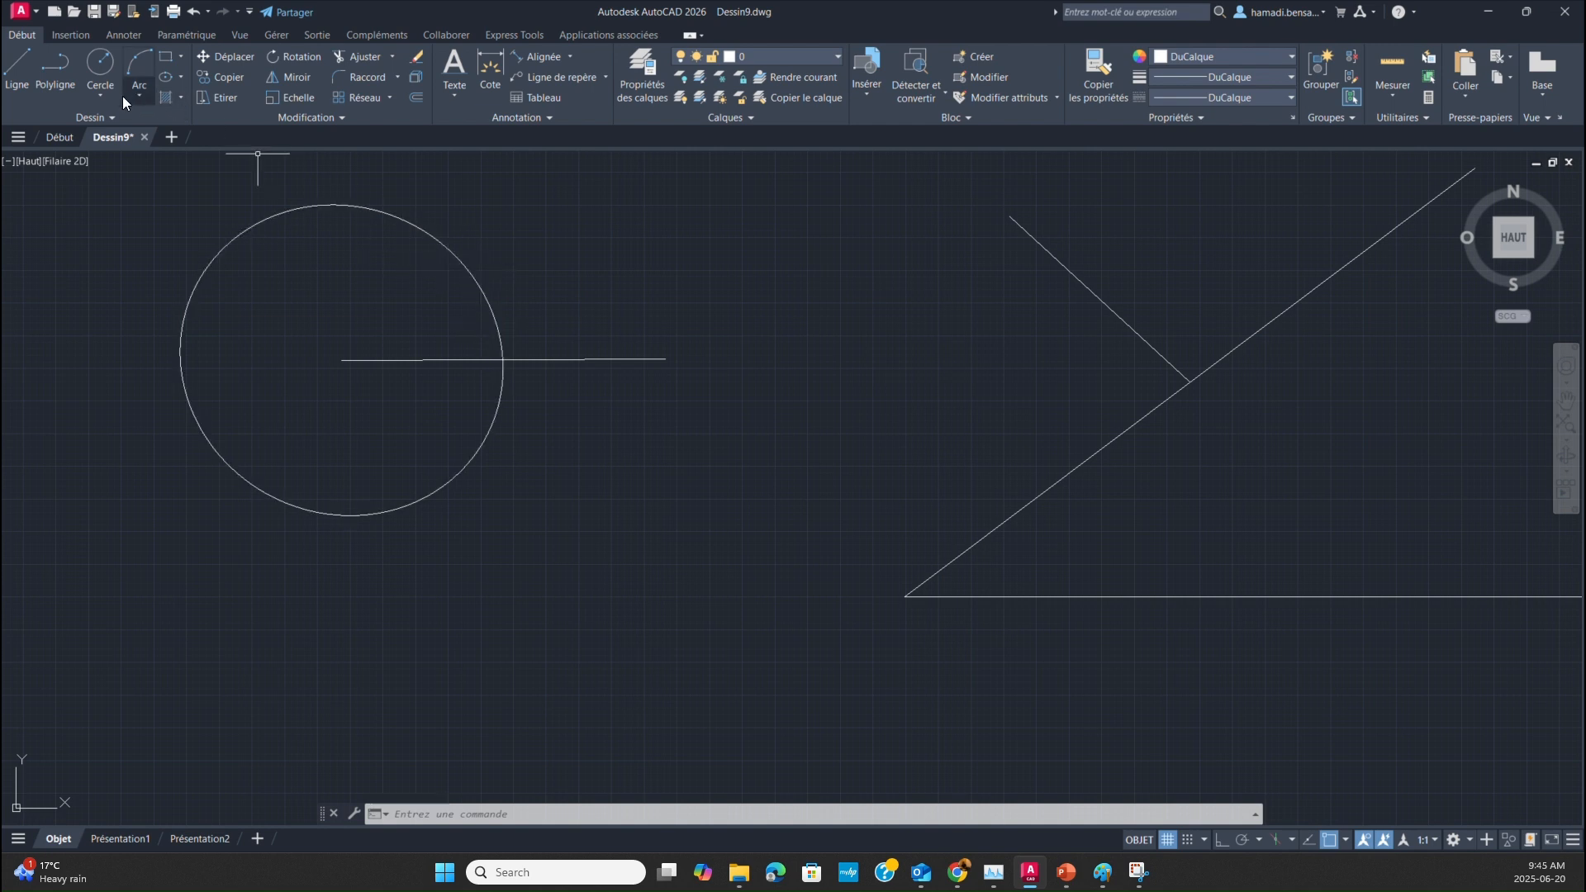
click(16, 66)
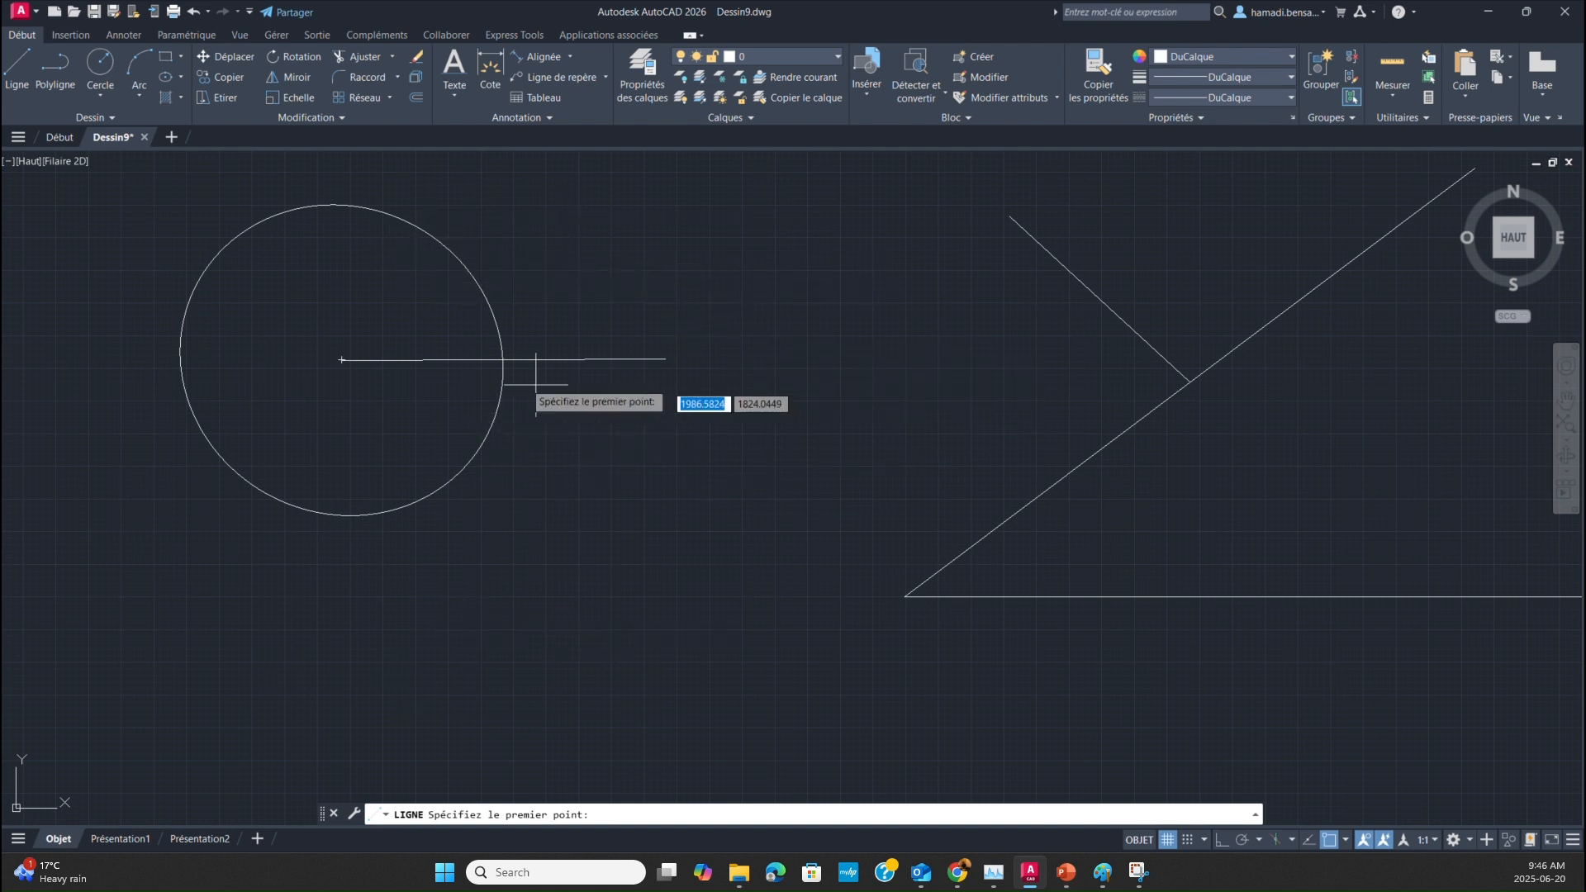
click(1347, 839)
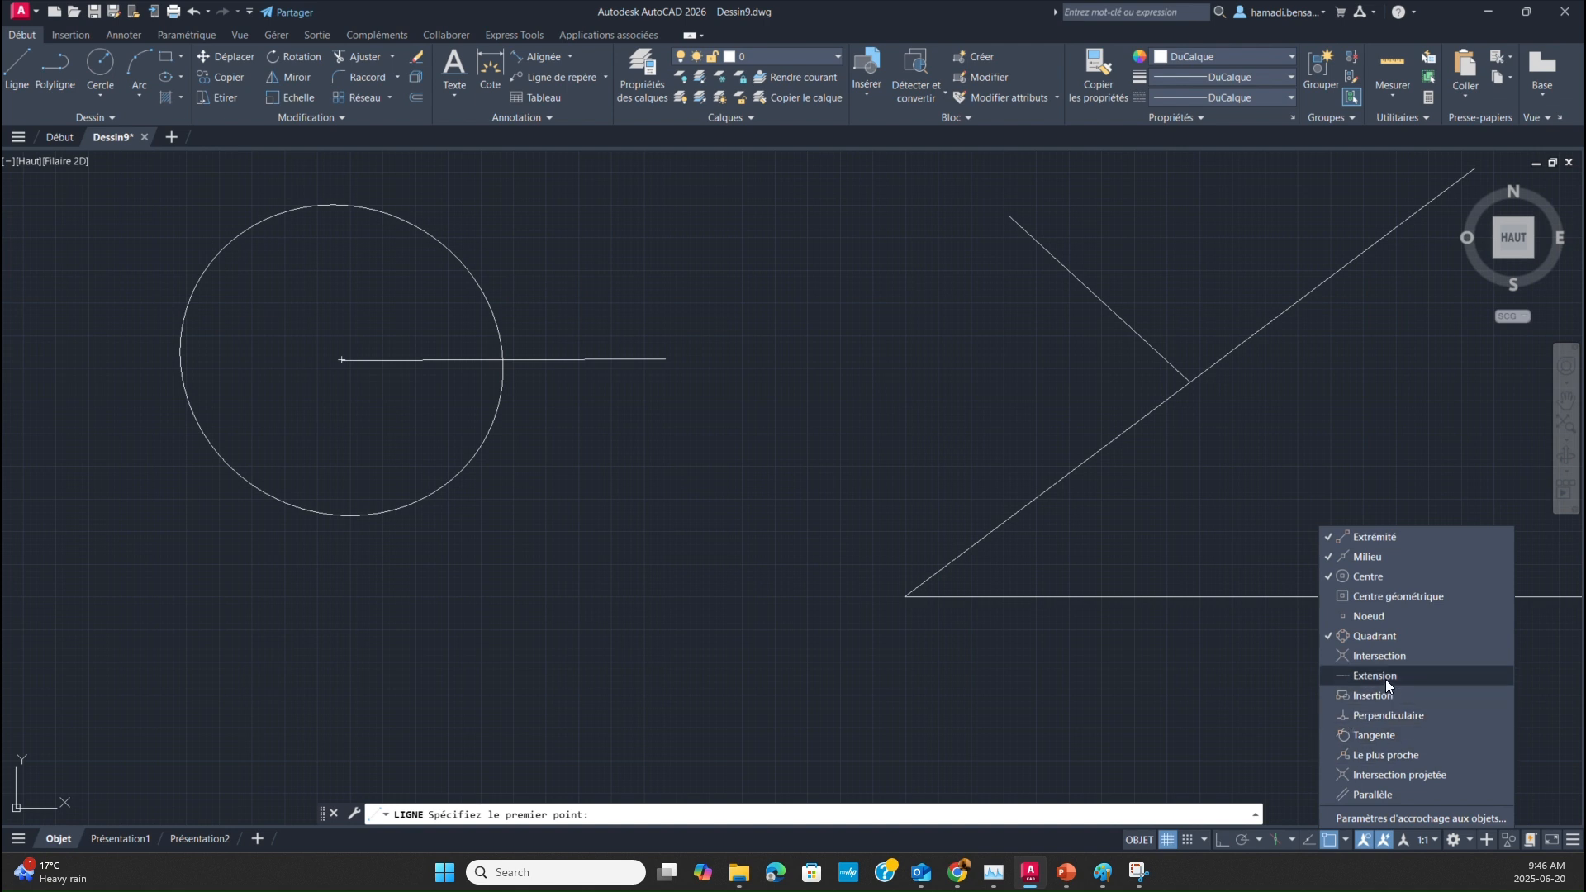
click(1374, 754)
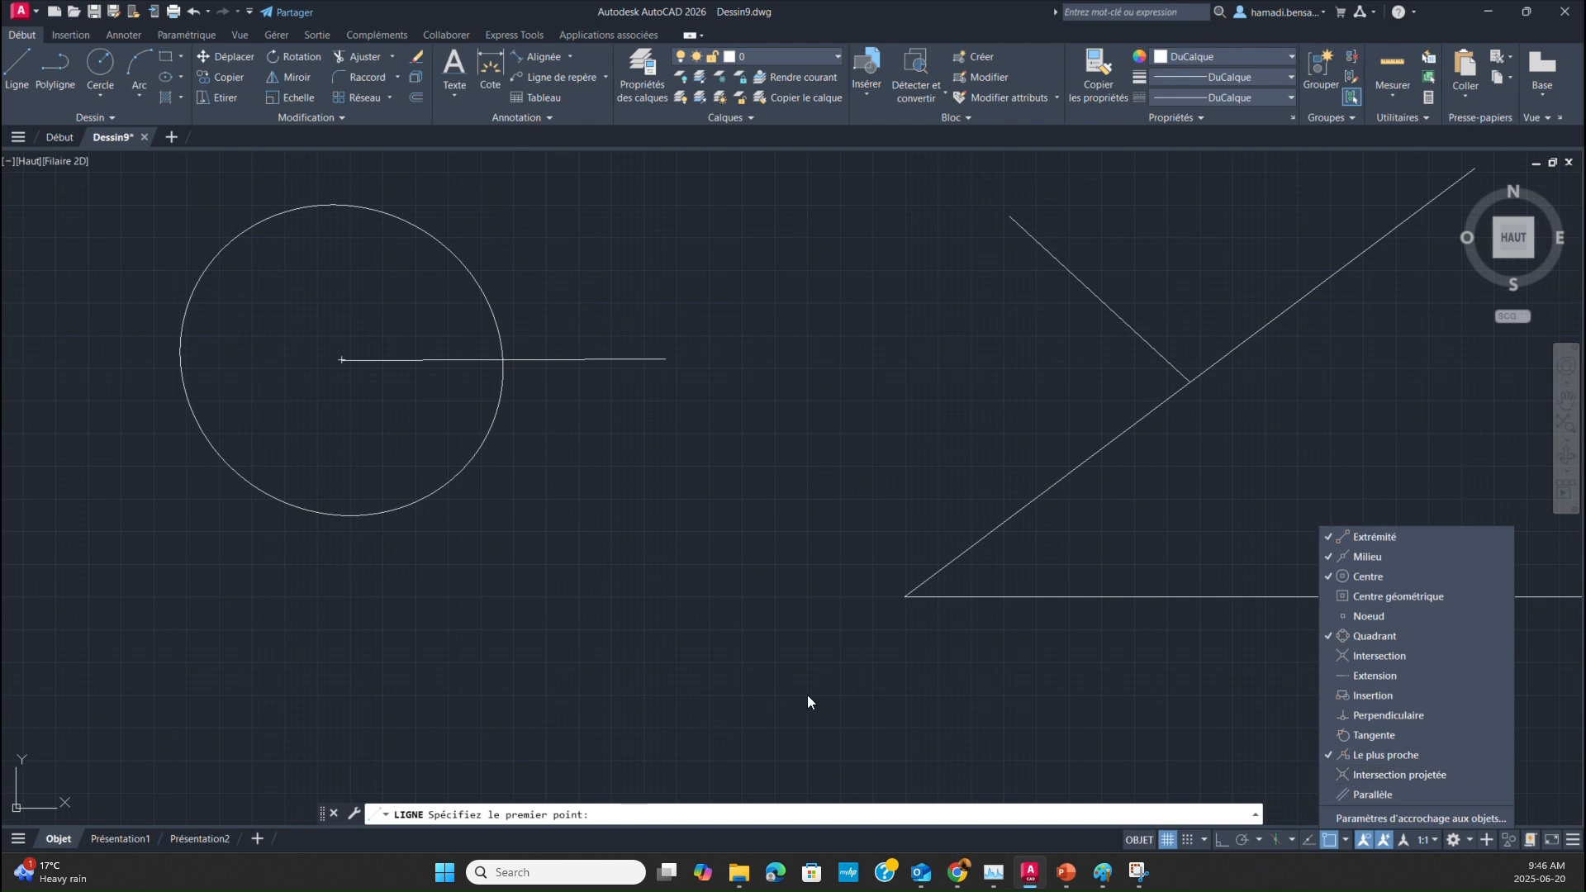
Draw a line upward to the left from a nearest-point snap on the inclined line's lower half, and inspect the junction up close.
click(28, 63)
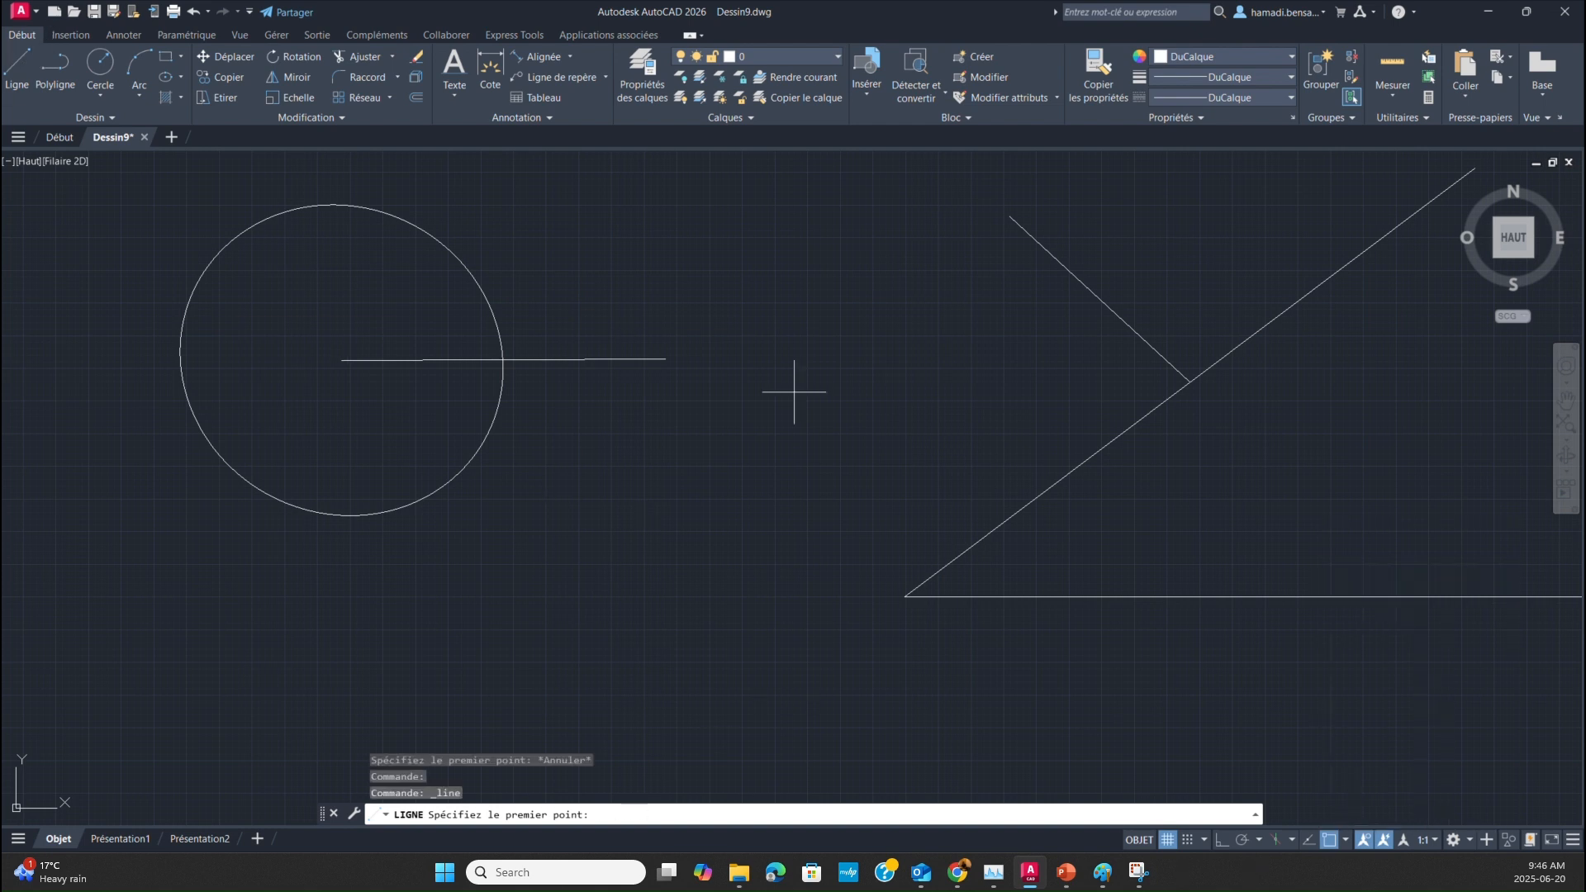
click(1066, 472)
click(860, 289)
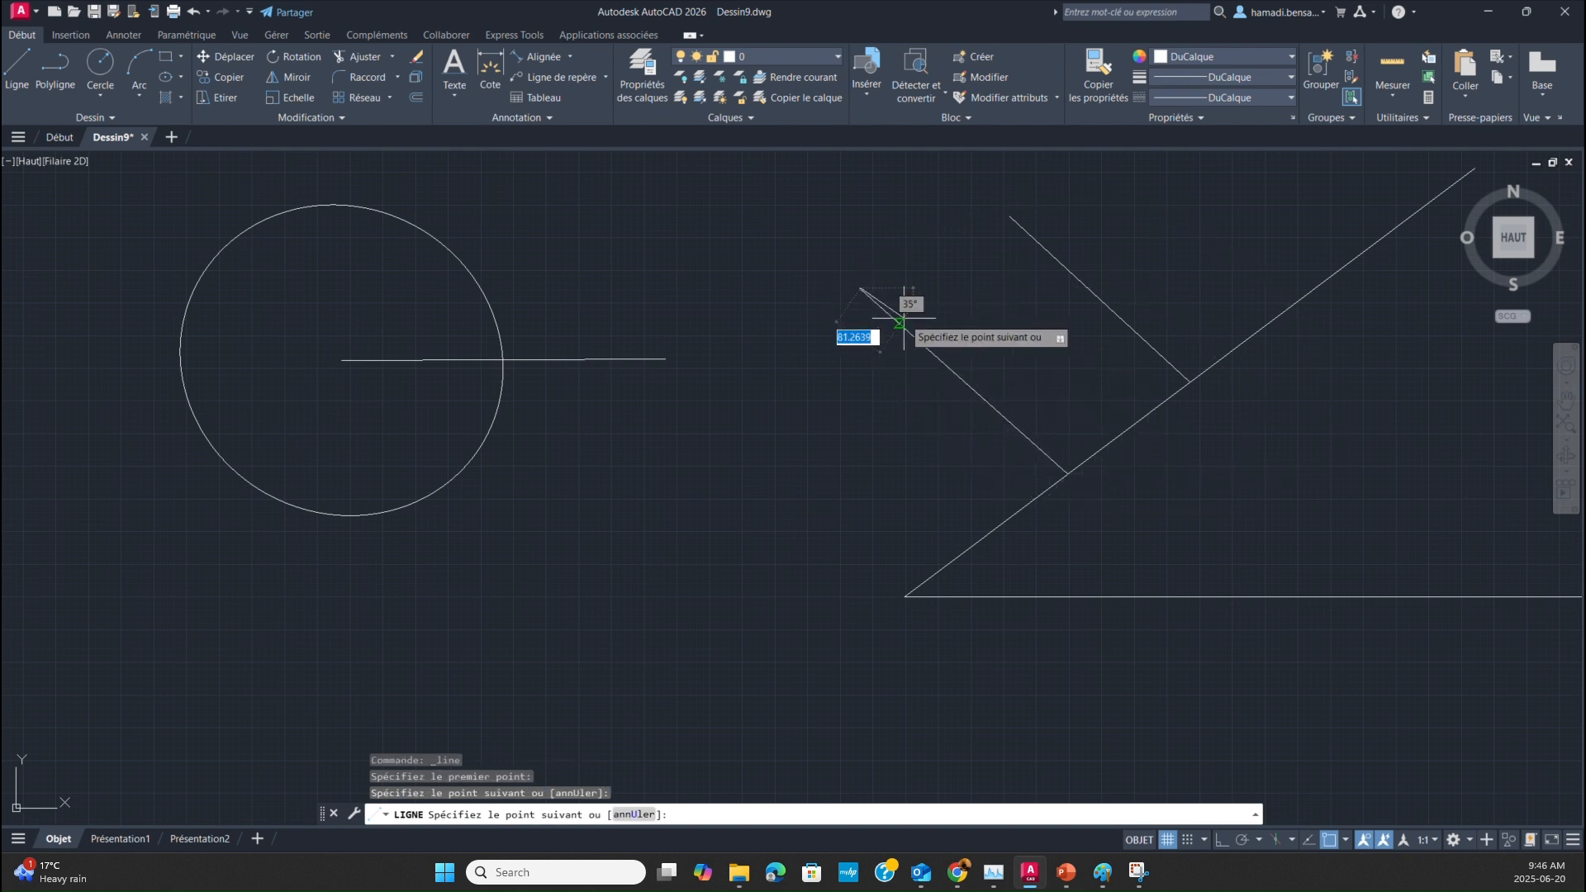
key(Escape)
scroll(1087, 454, up, 5)
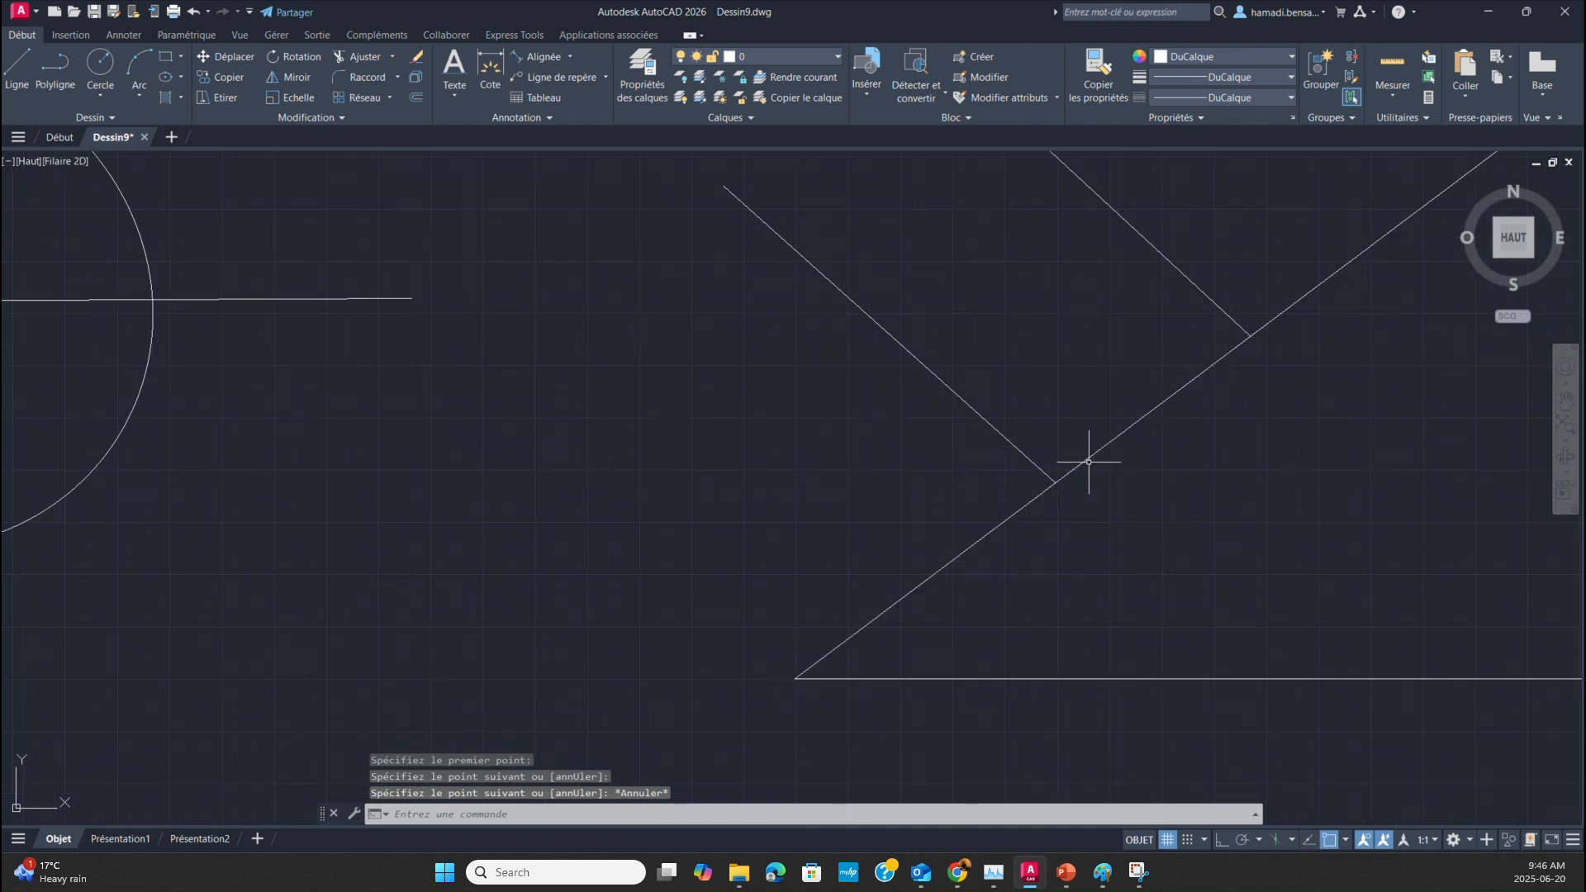
scroll(1005, 561, up, 2)
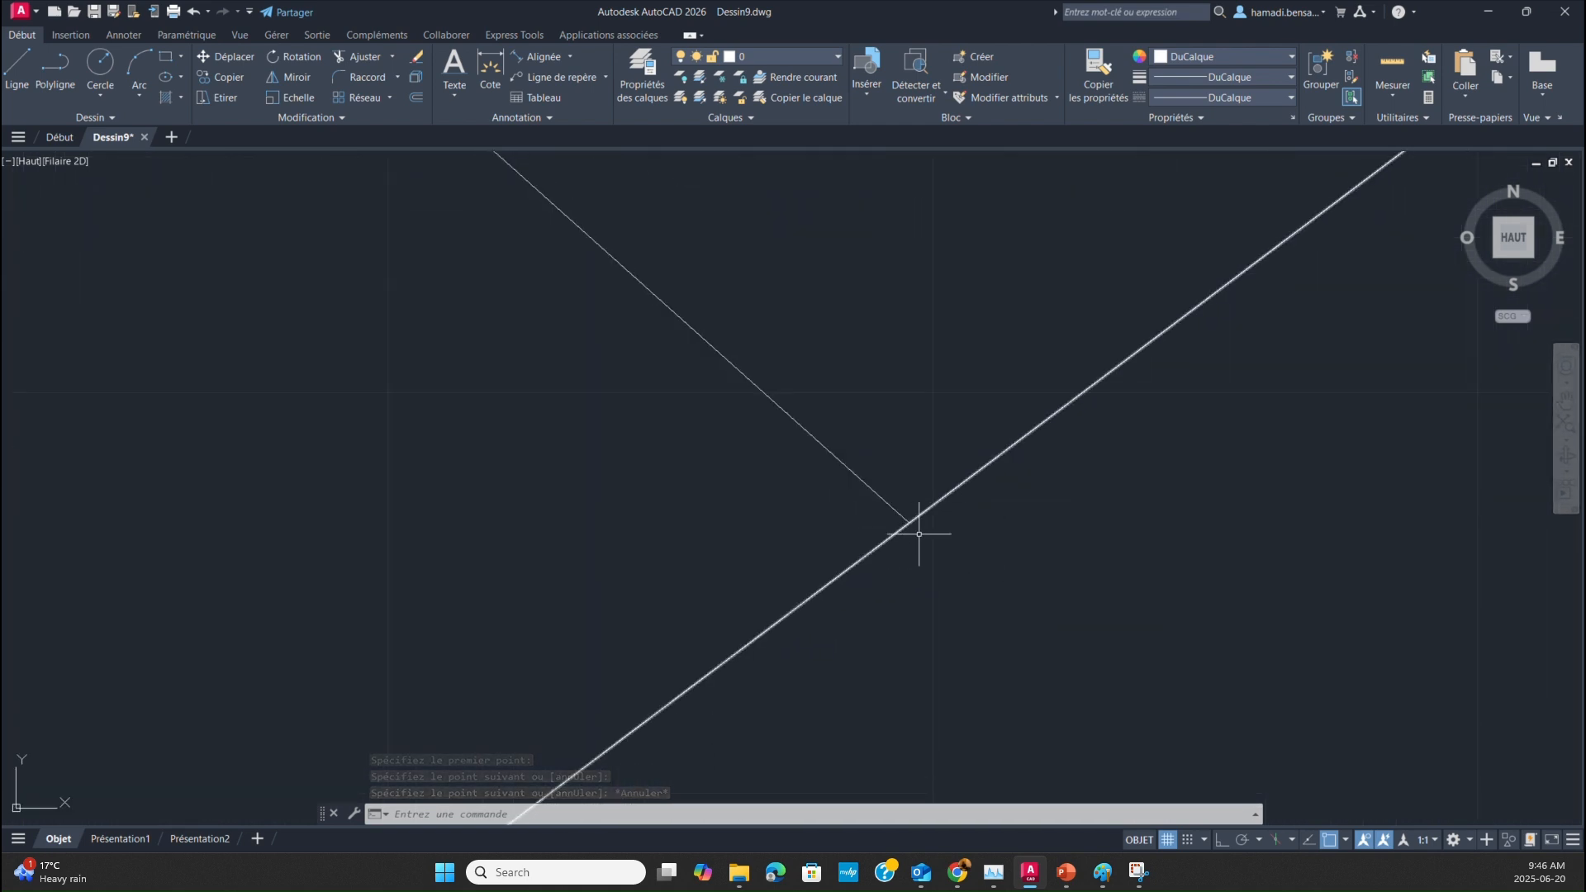
scroll(893, 495, down, 3)
scroll(897, 499, down, 2)
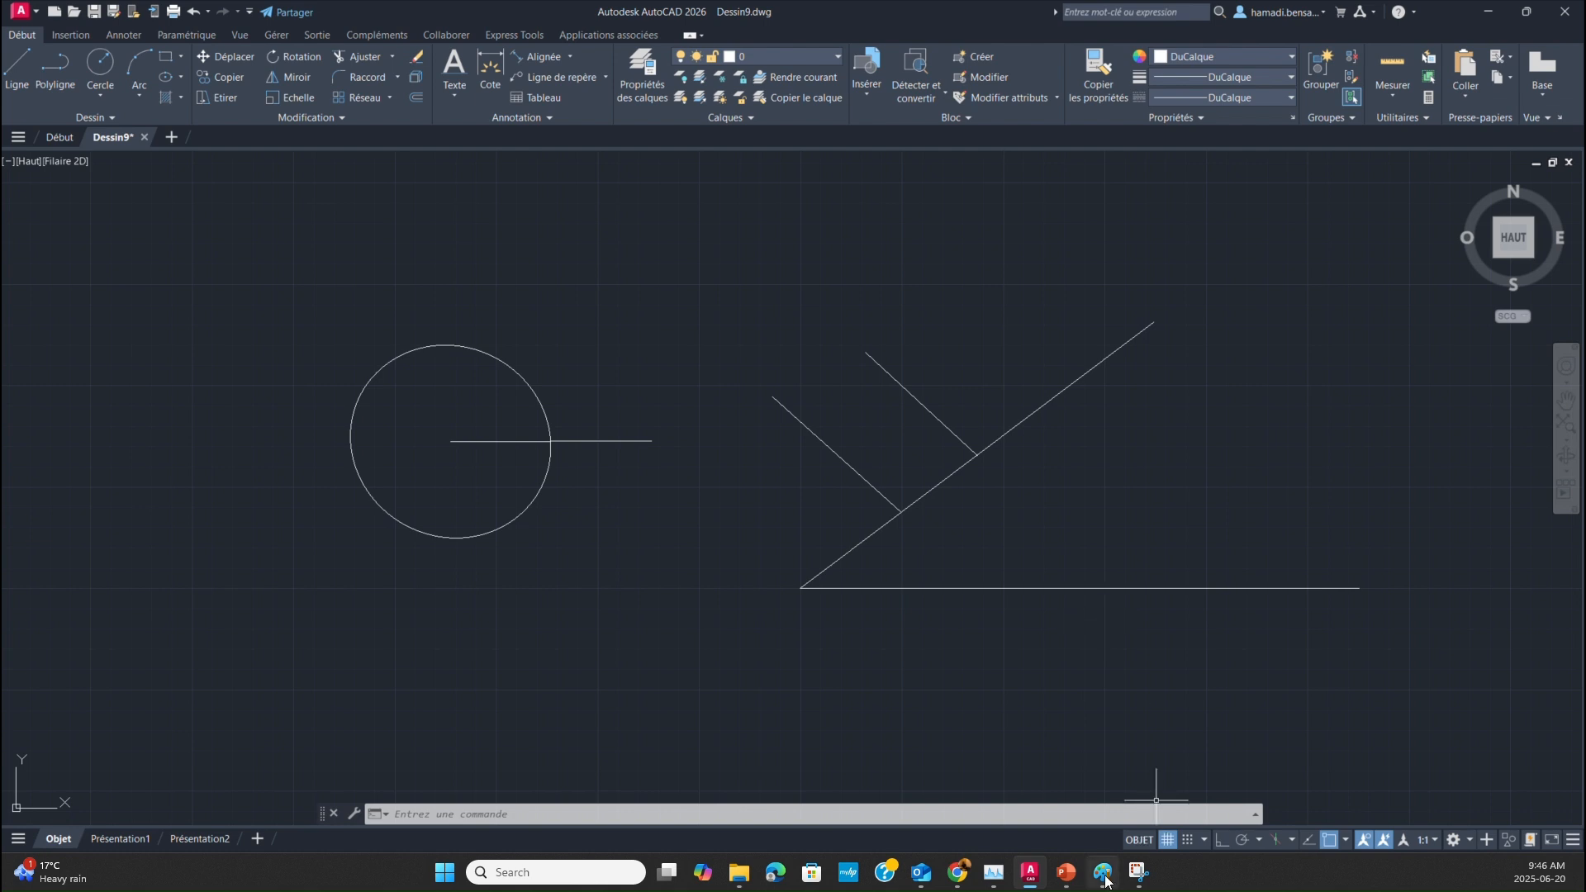
Switch to the PowerPoint slide show and advance the "Accrochage aux objets" slide to the "Assurer la précision" point.
mouse_move(1103, 878)
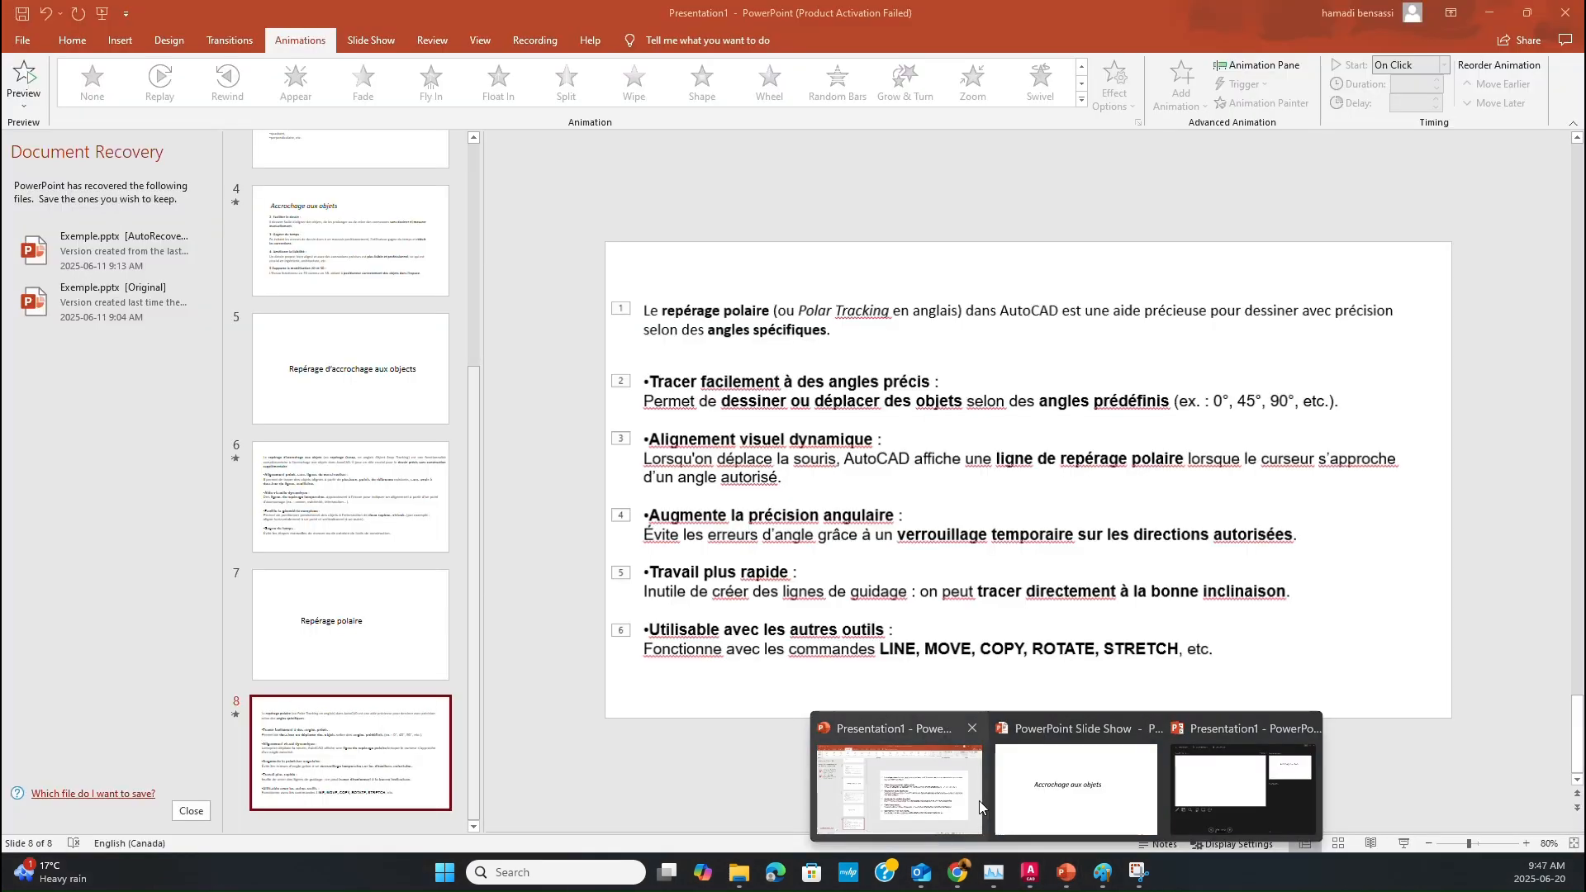
click(1049, 798)
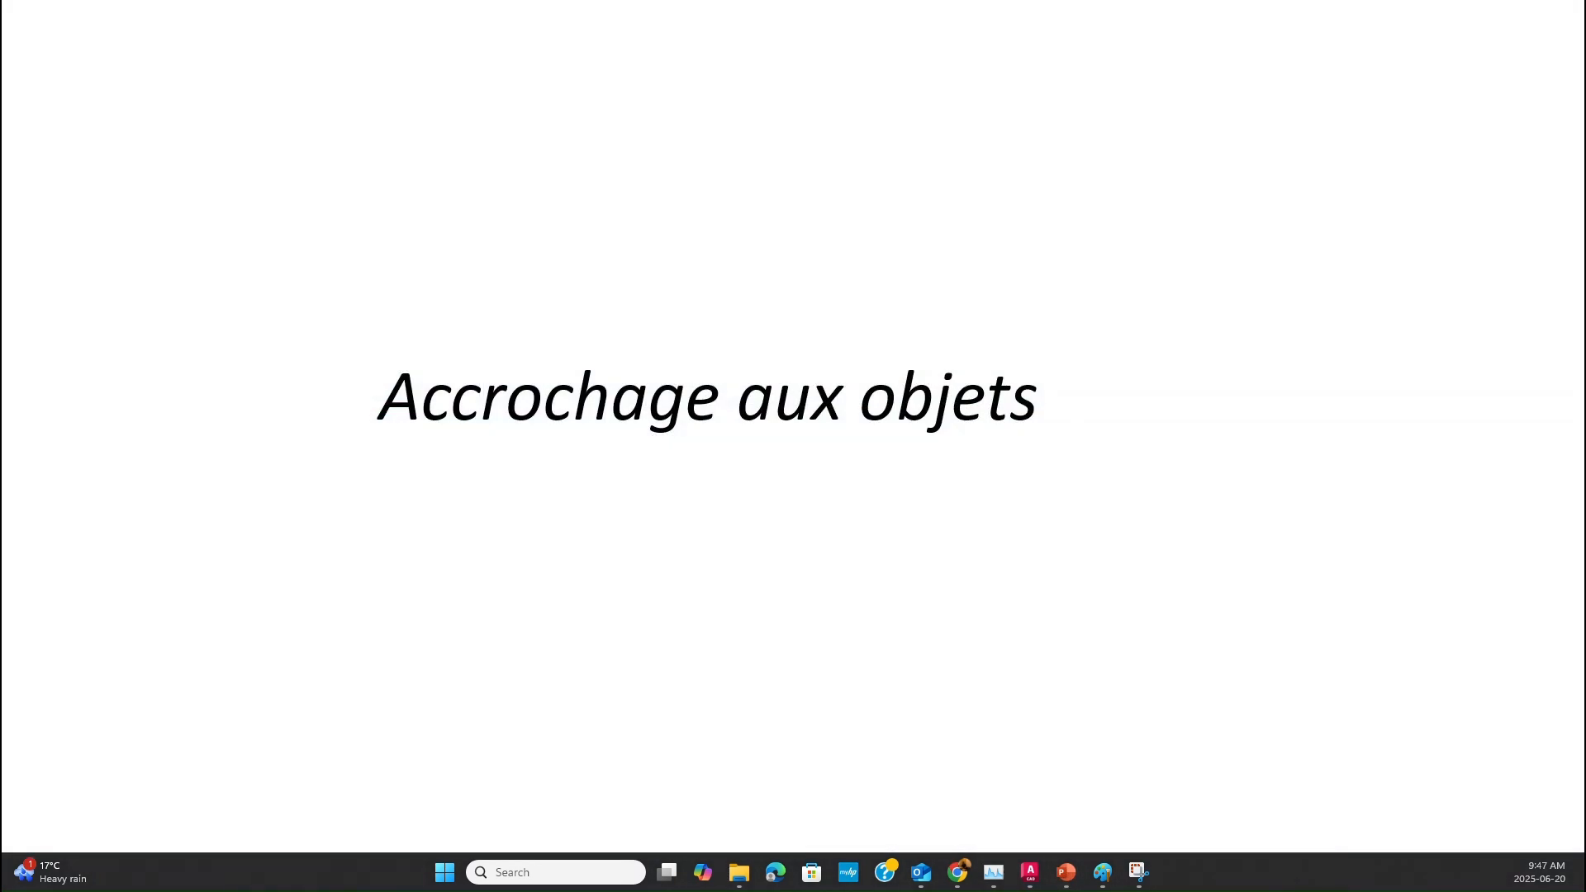
key(Right)
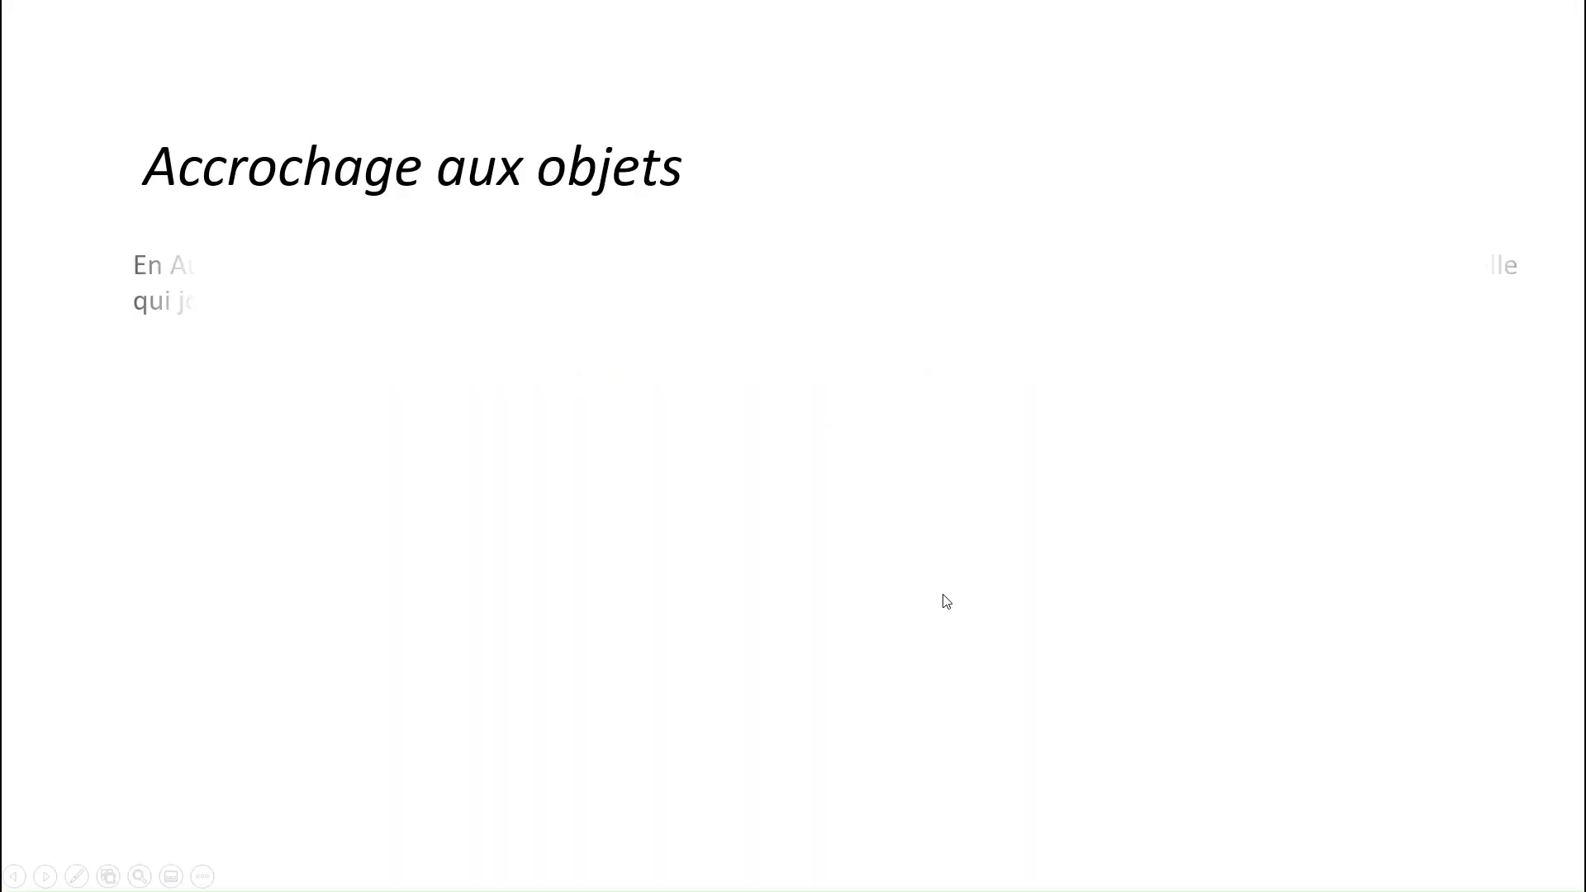
click(942, 593)
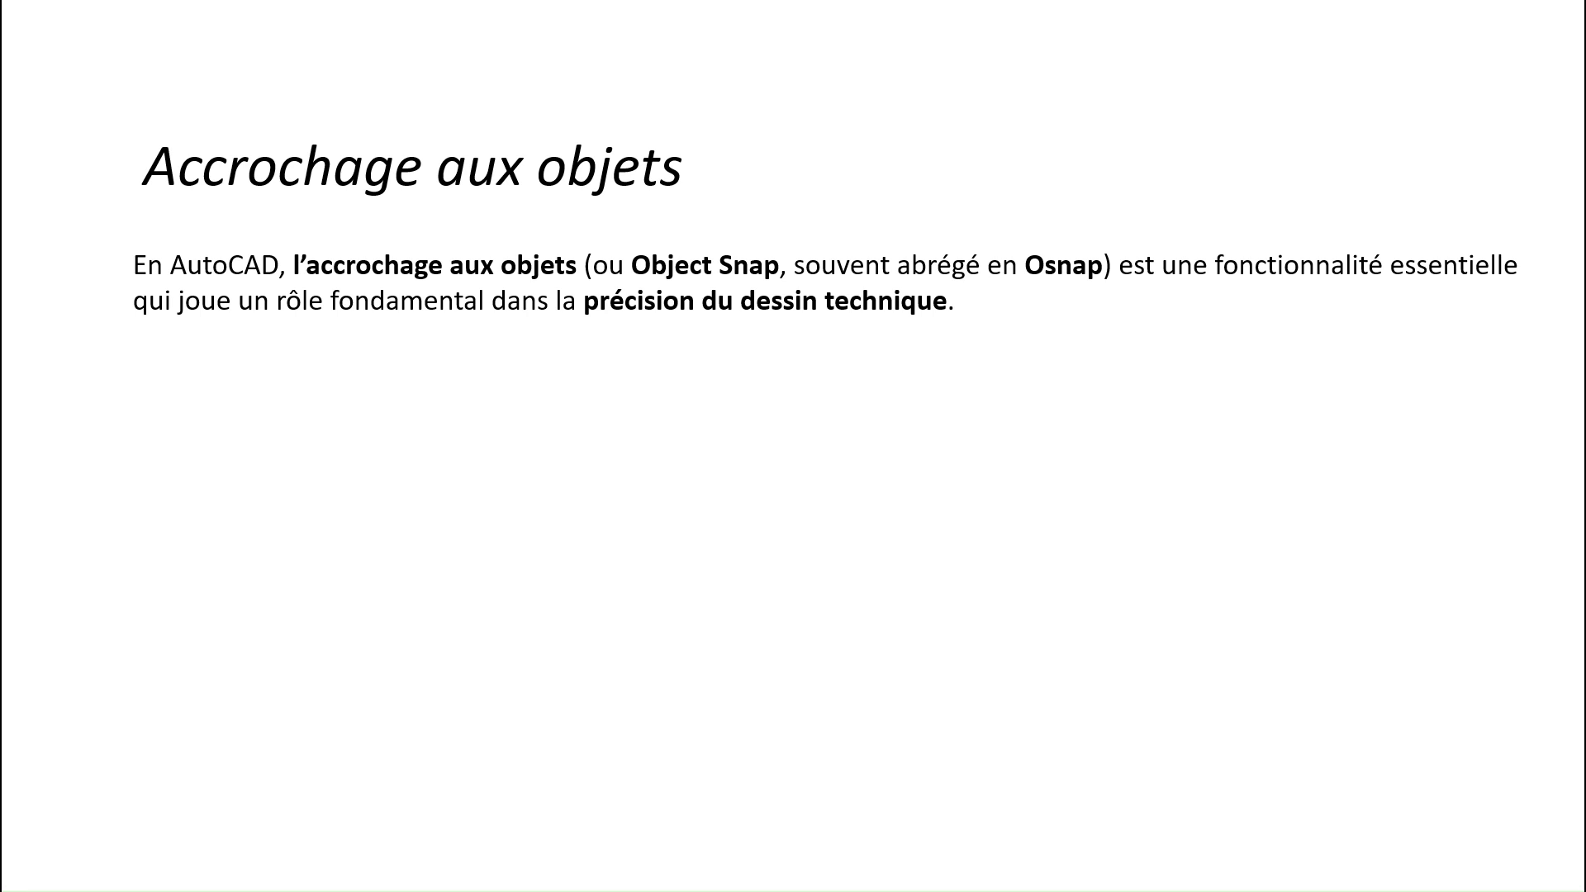
key(Right)
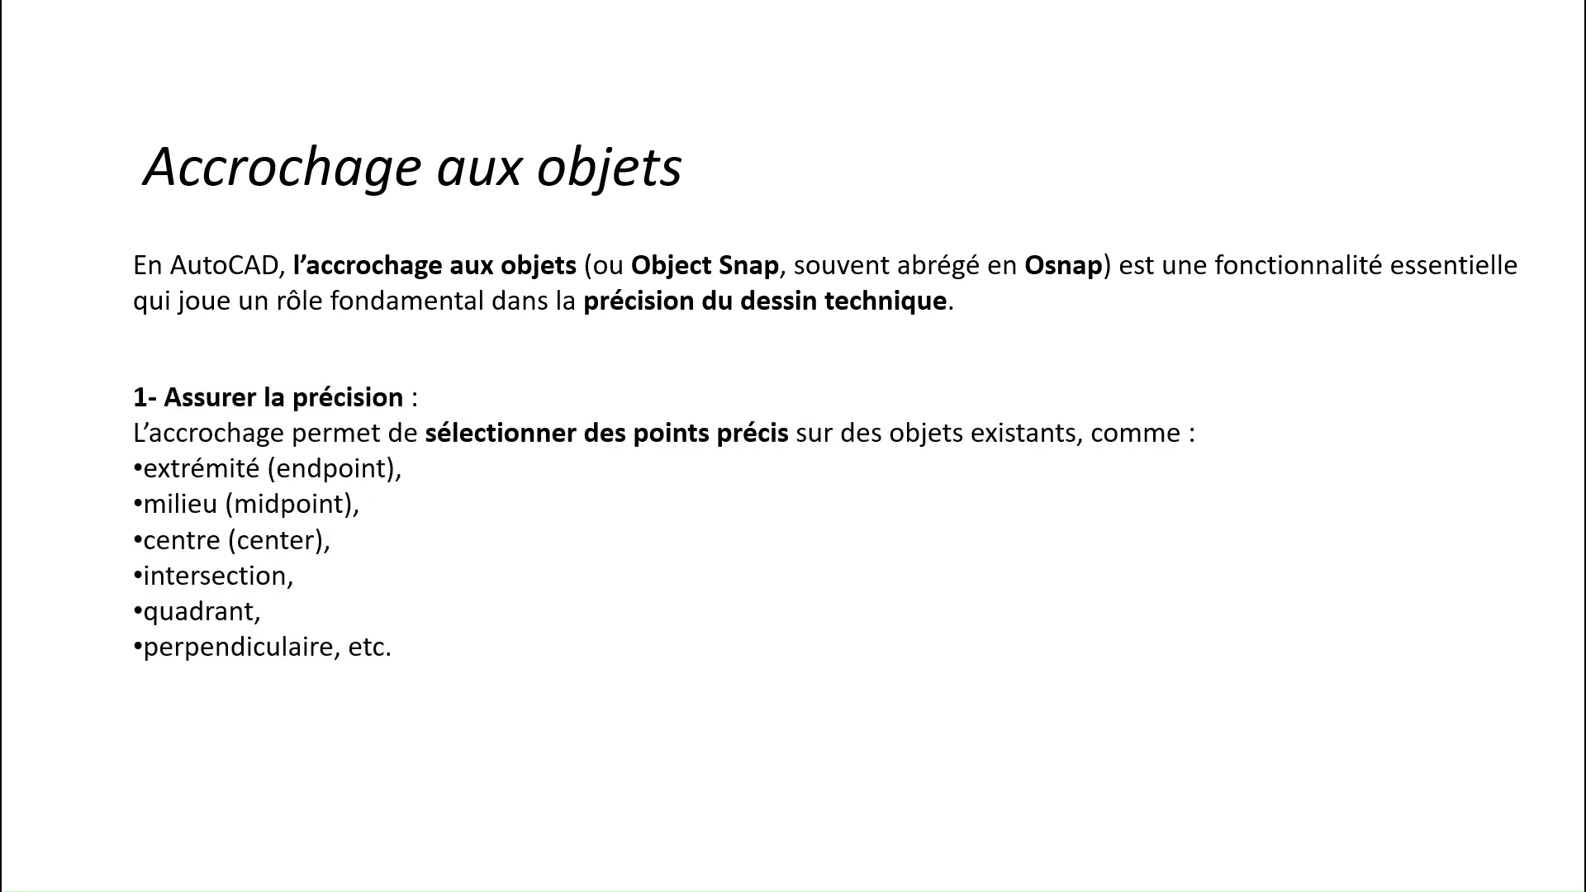
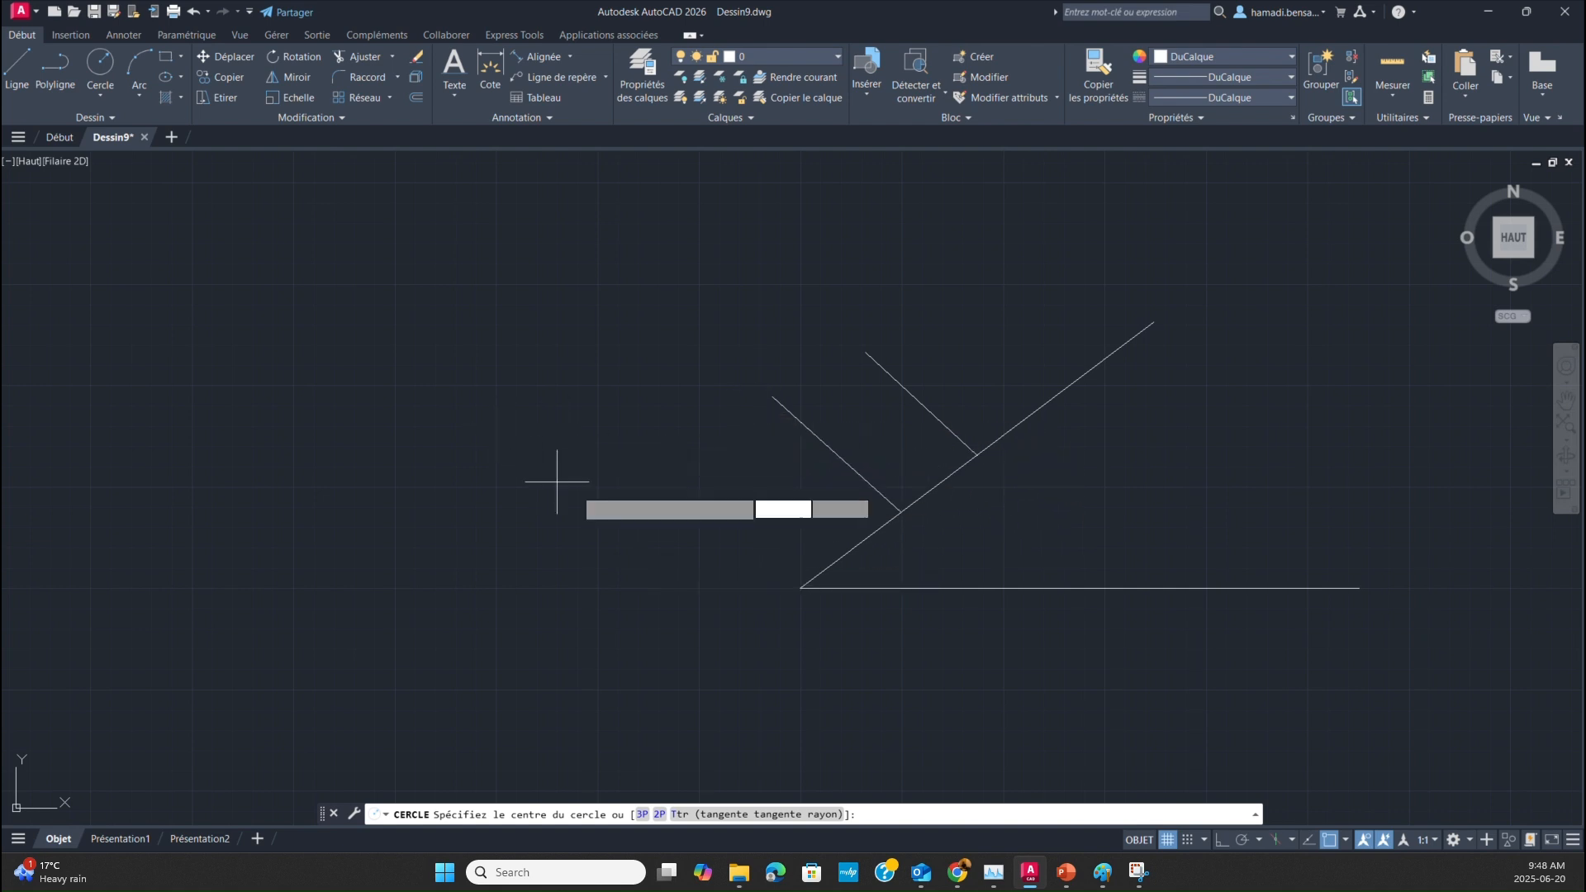
Draw a nearly horizontal line to the left, snapping its start to the inclined line's midpoint.
click(18, 67)
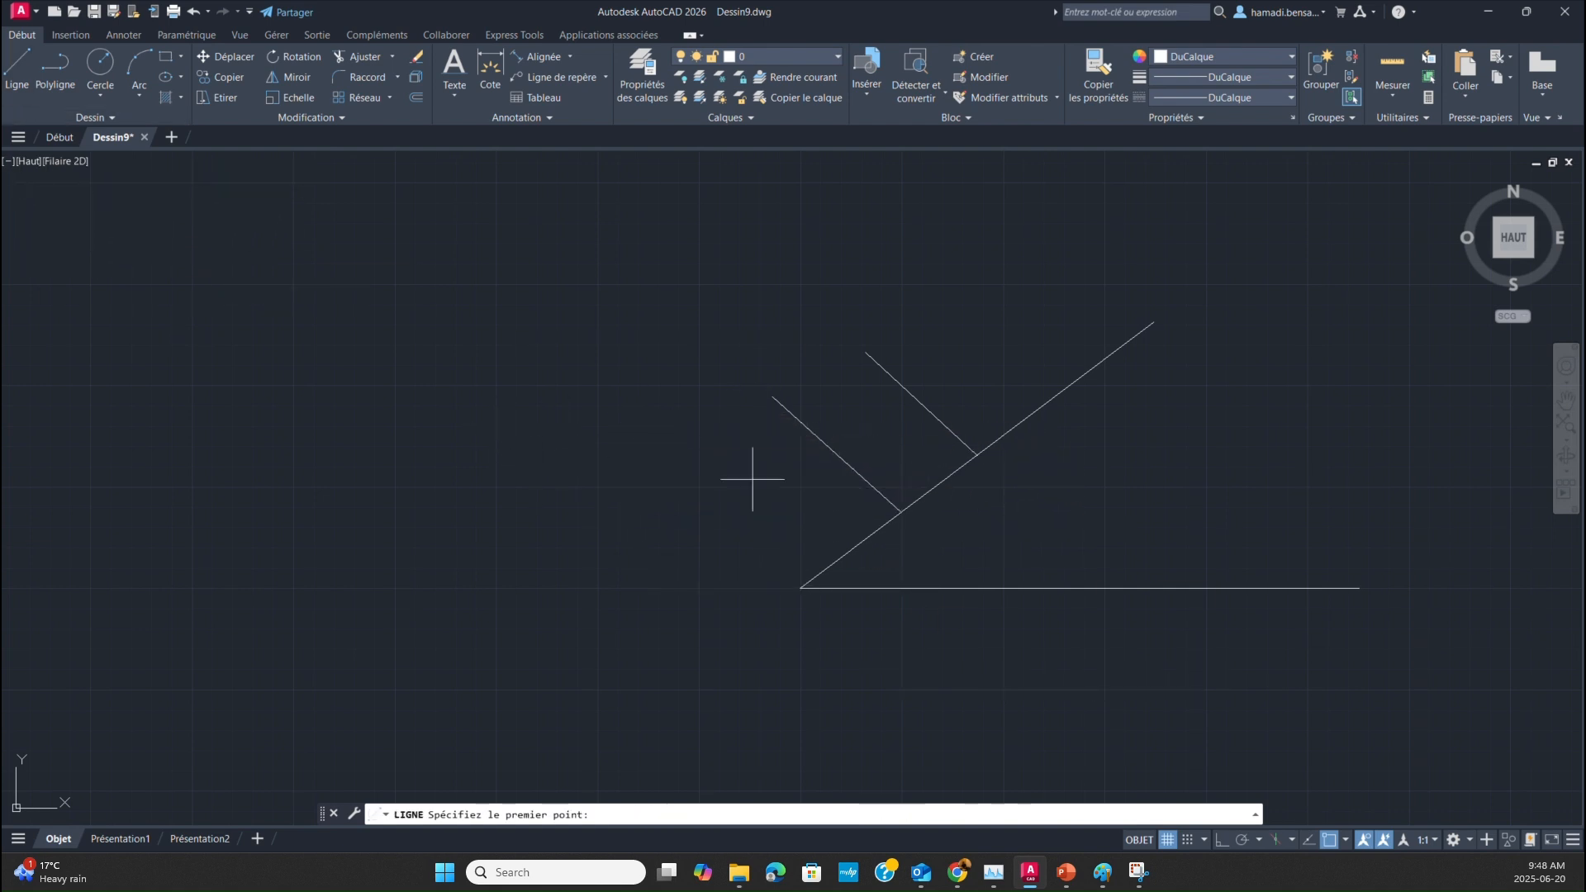
click(975, 453)
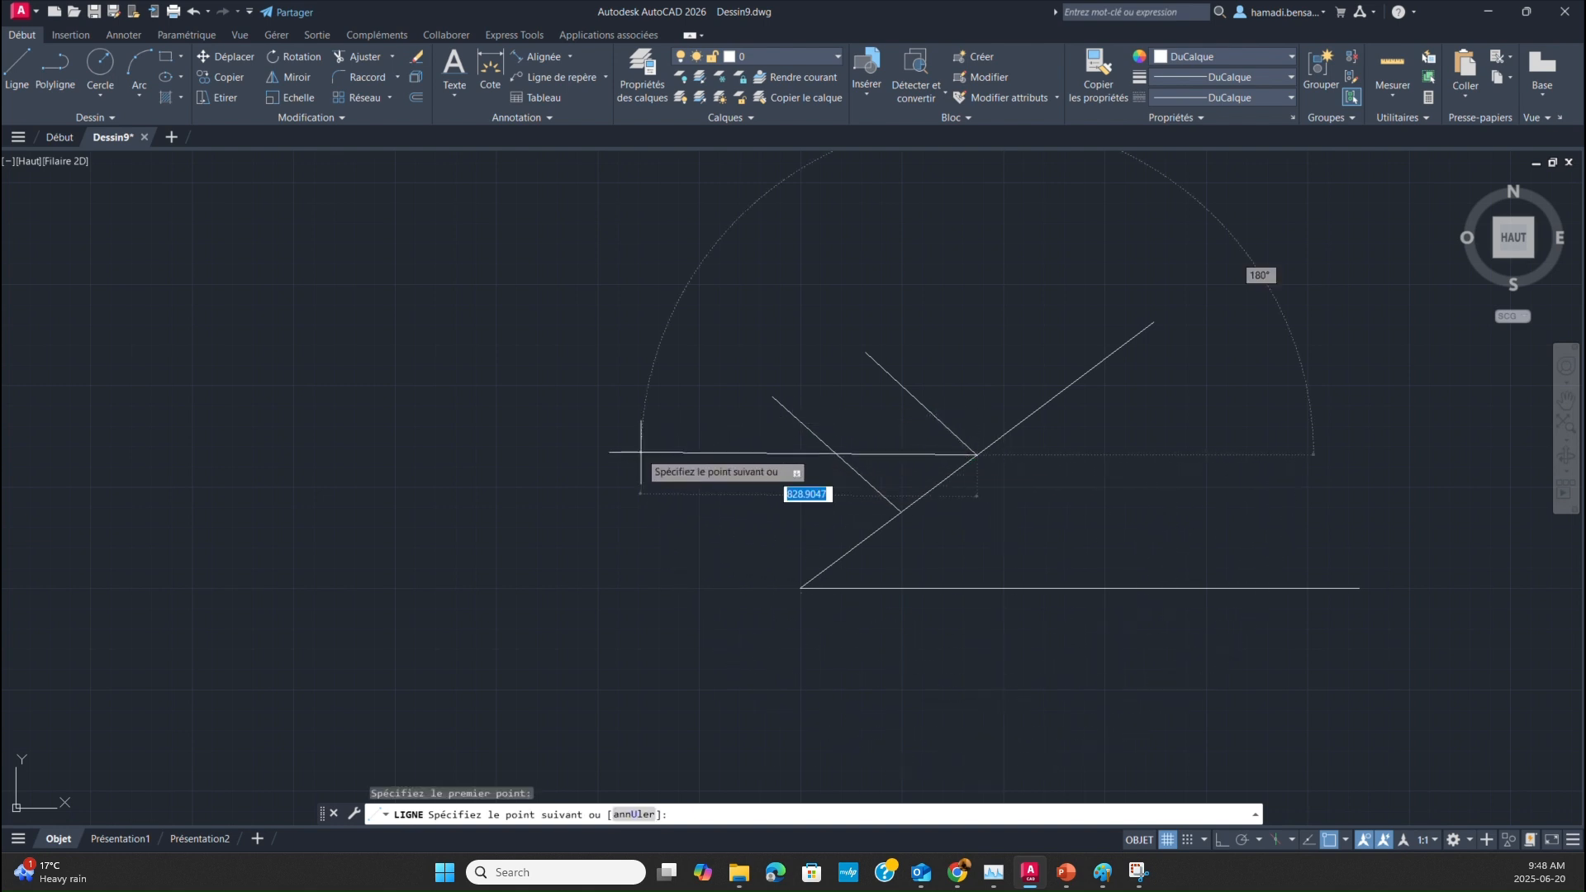
click(560, 451)
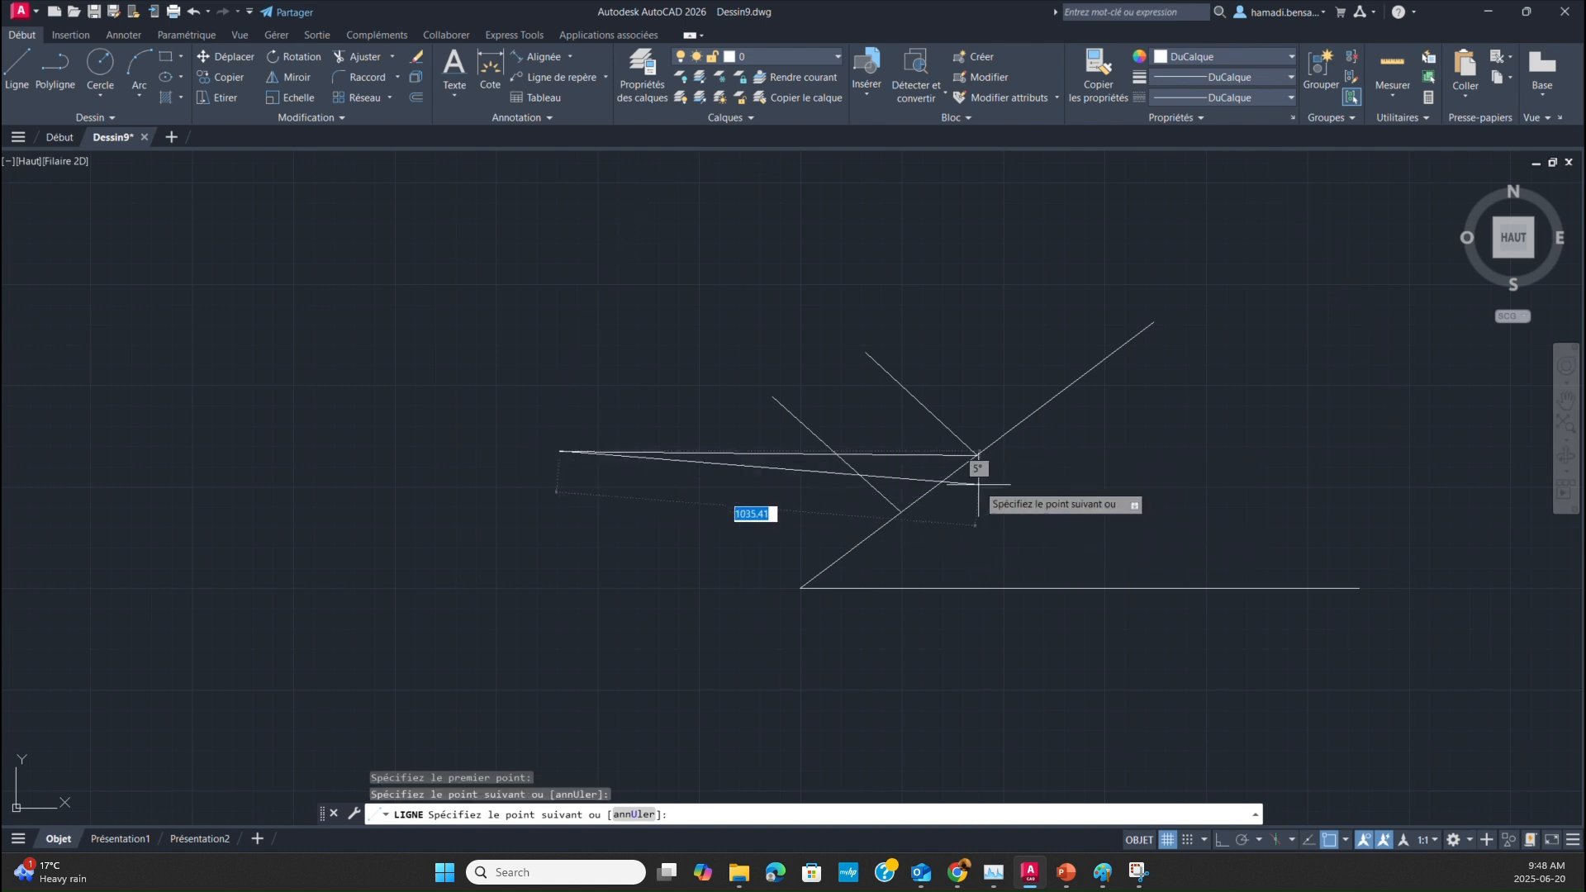
key(Escape)
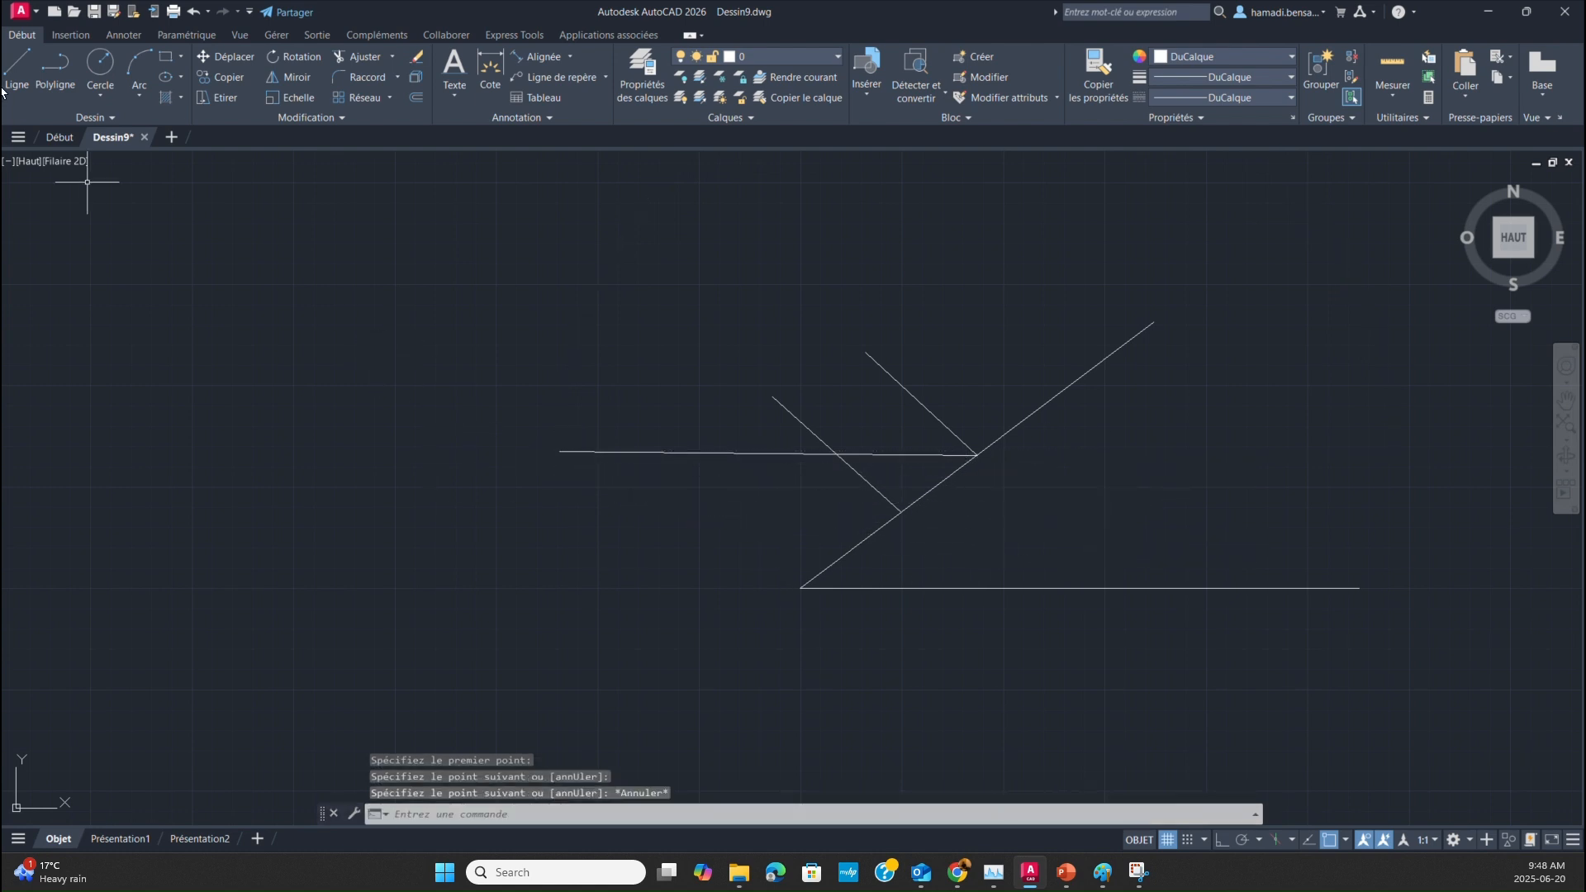
Draw a circle of about 231.5 units radius centred on the free endpoint of the nearly horizontal line.
click(99, 96)
click(106, 123)
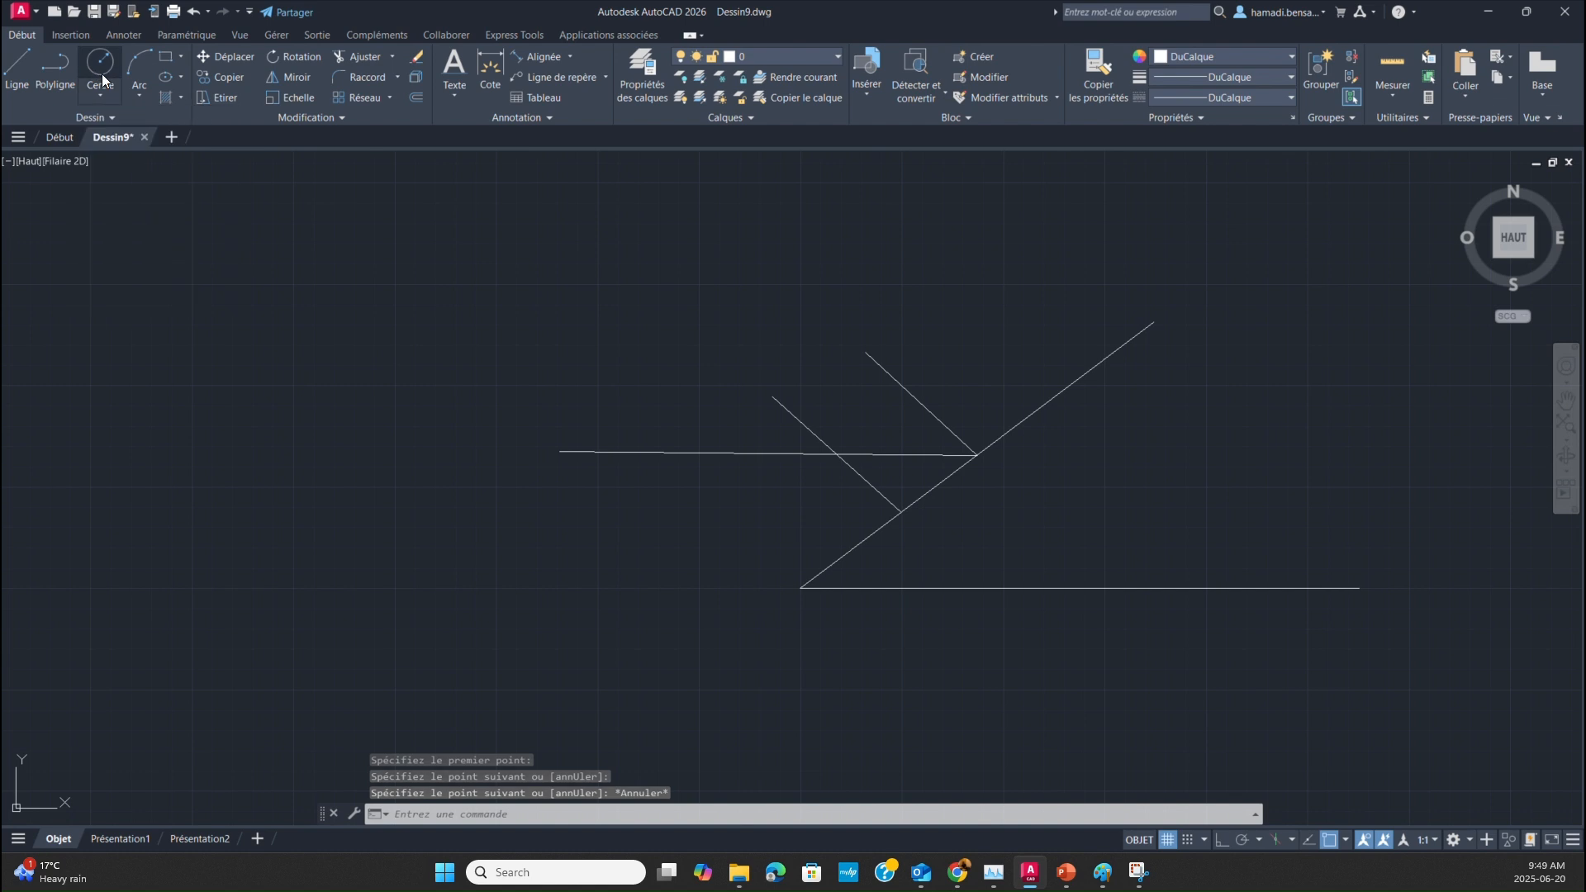
click(560, 451)
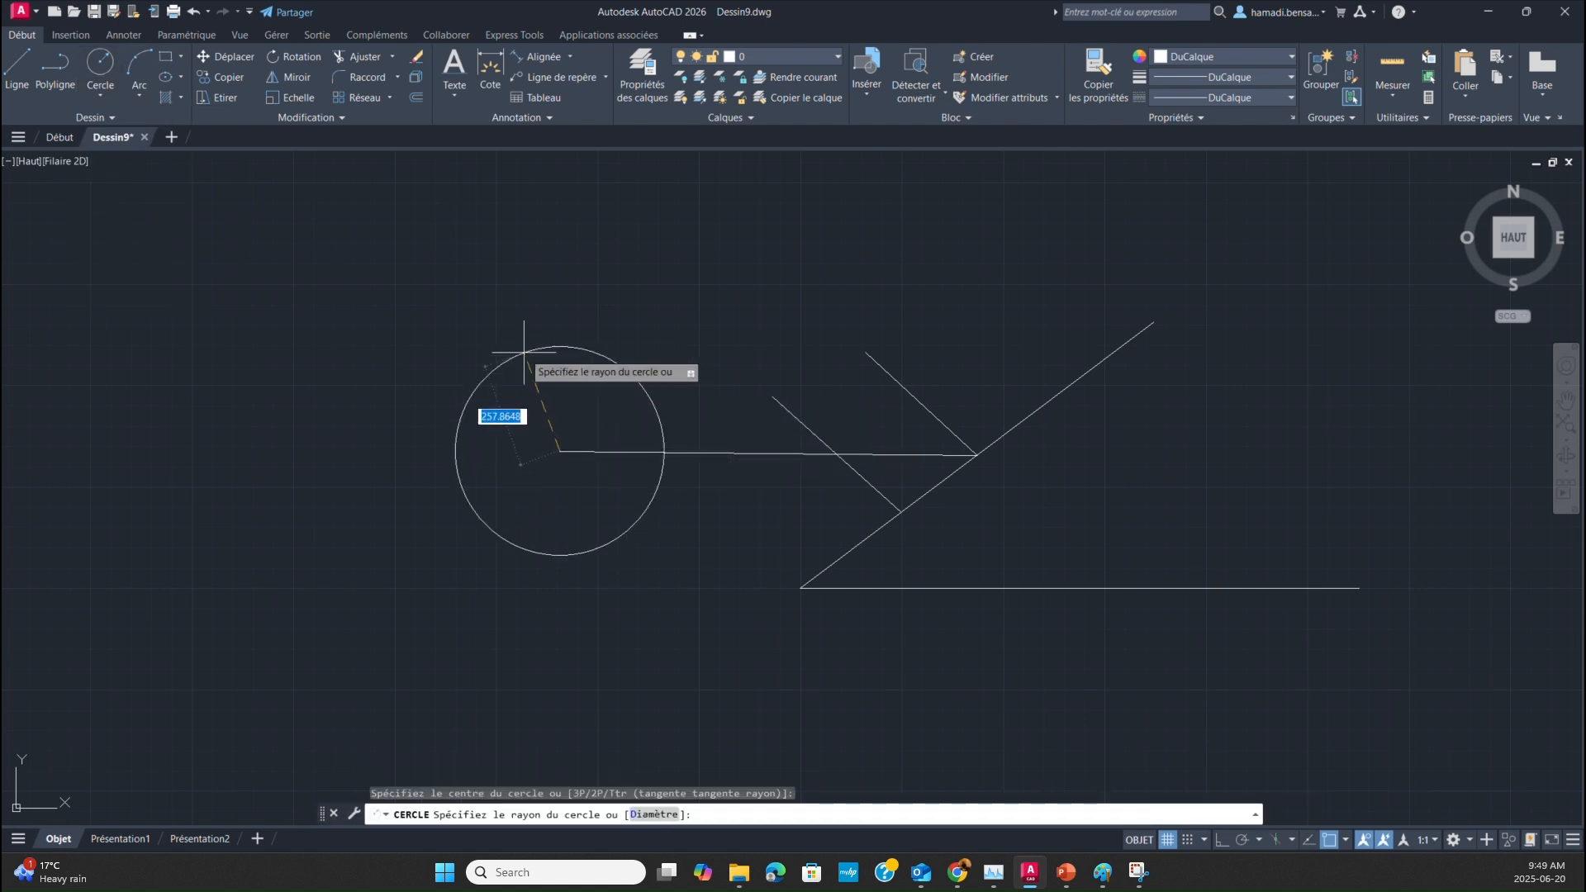
click(530, 362)
Delete the nearly horizontal line and the circle drawn at its endpoint.
click(797, 454)
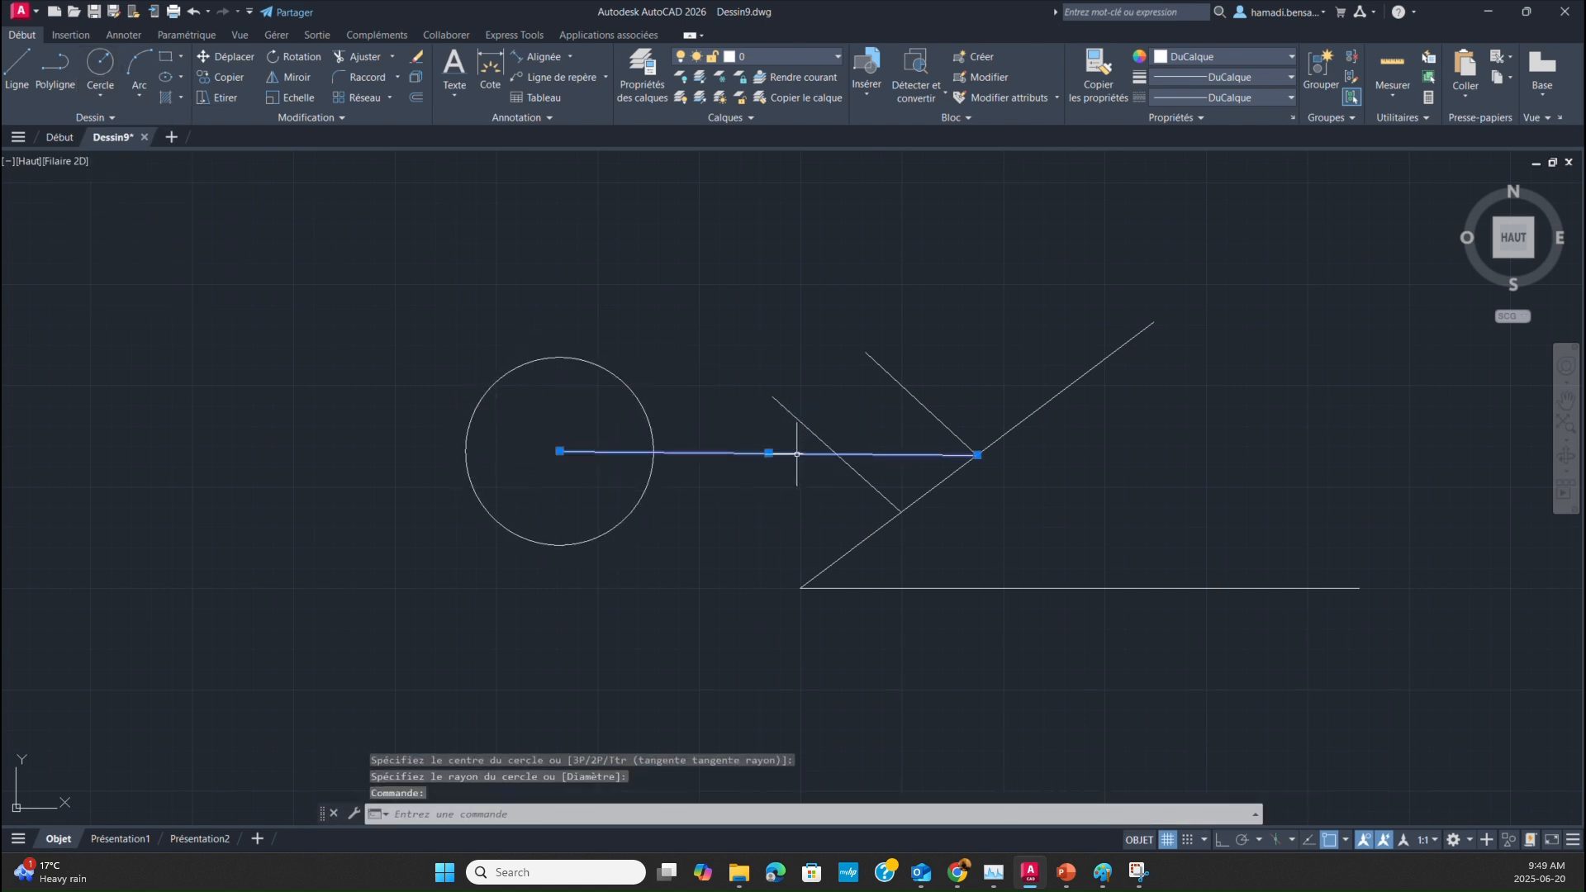
key(Delete)
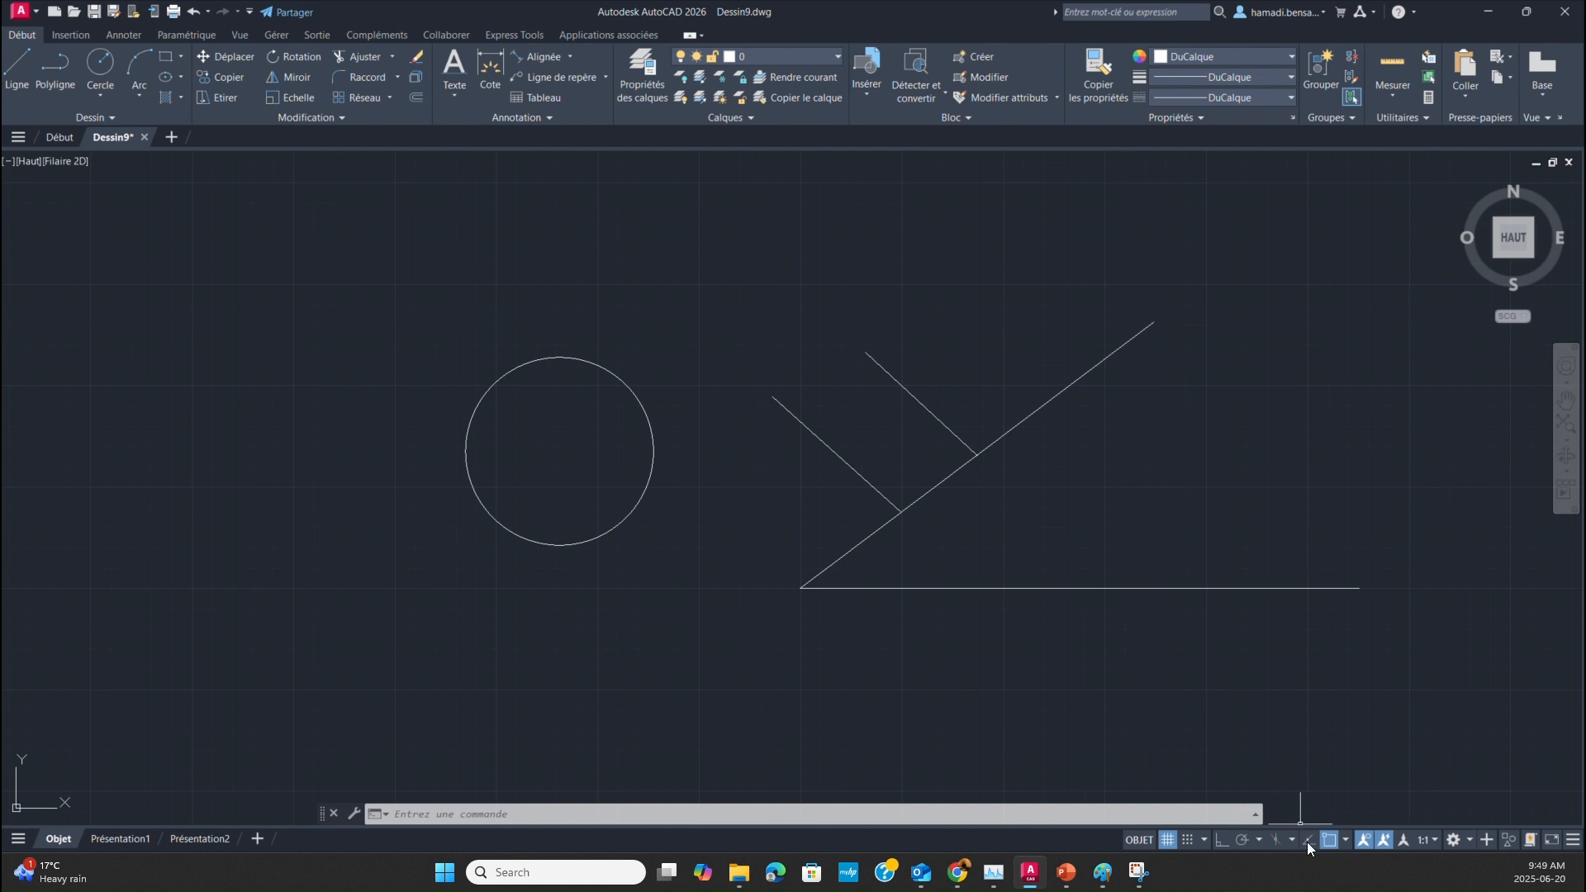
click(631, 528)
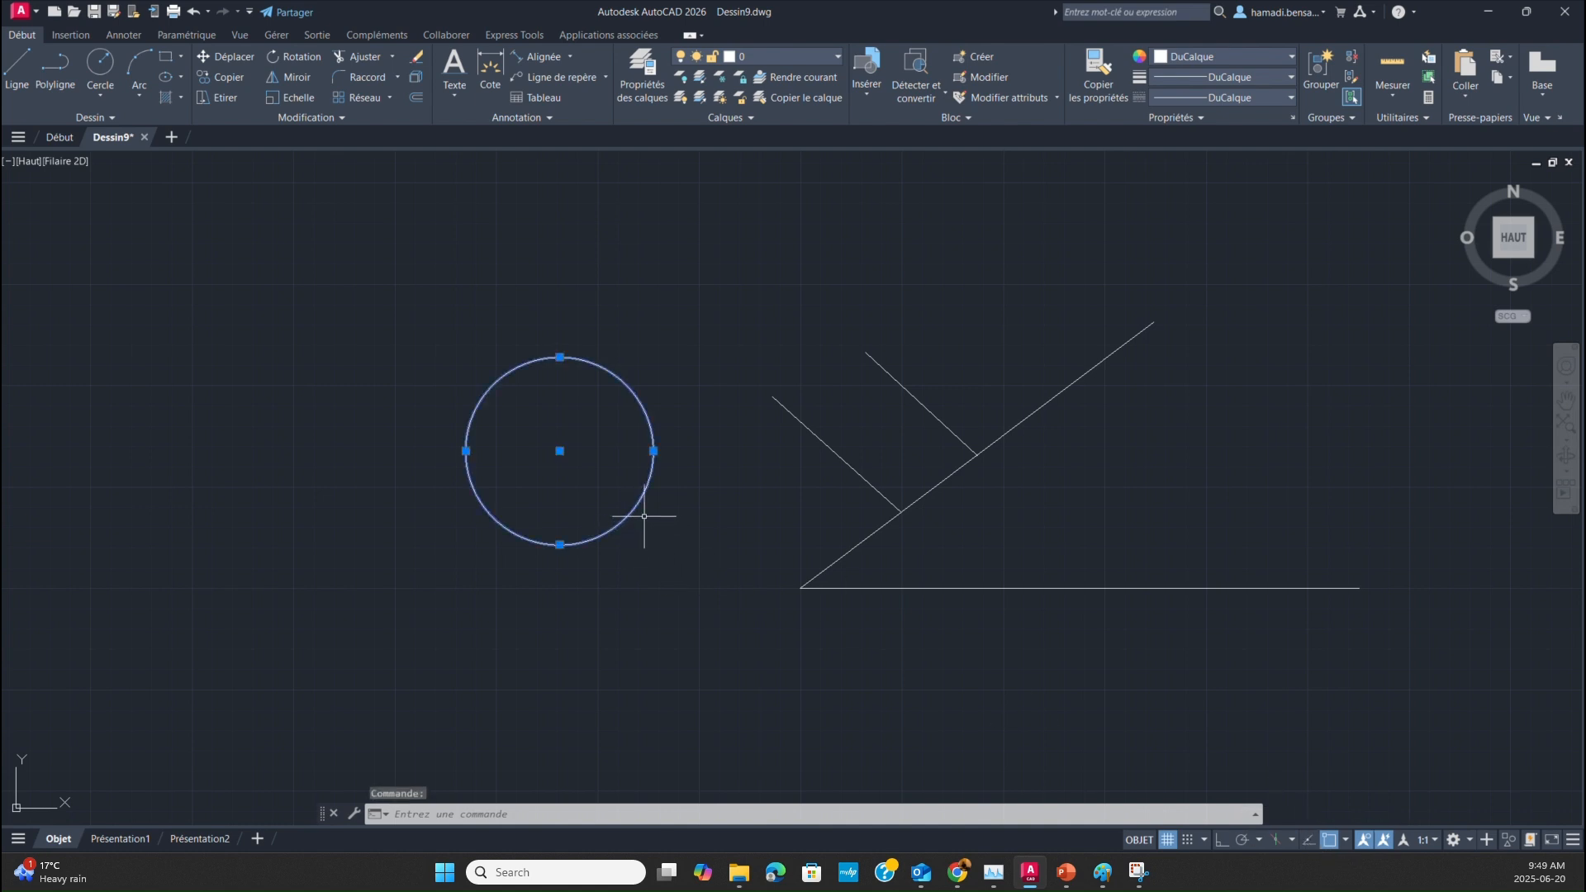
key(Delete)
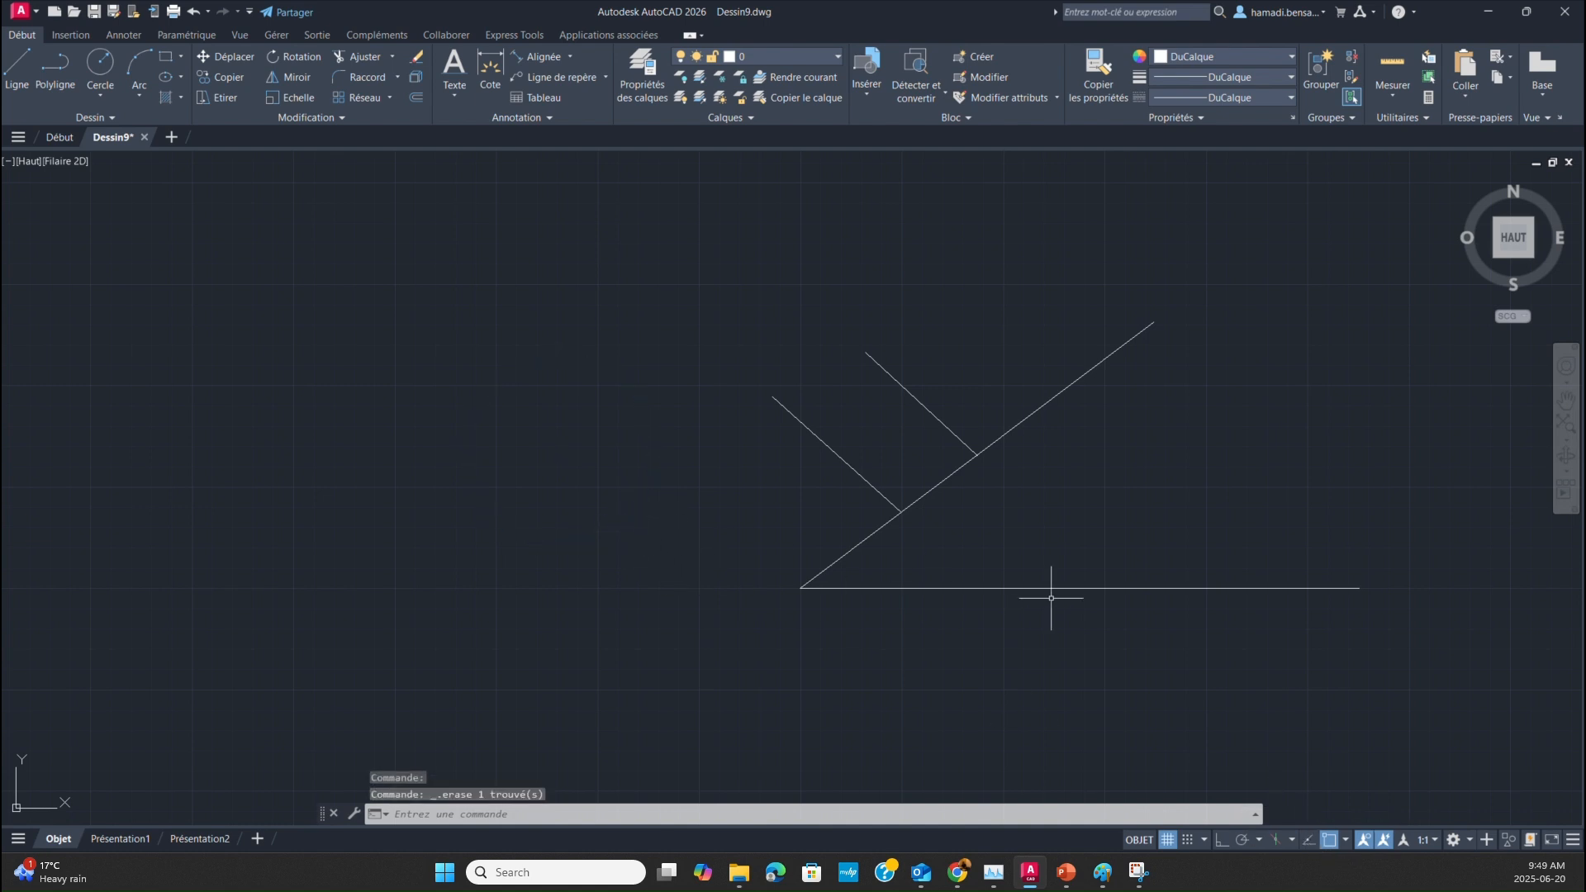
Turn on object snap tracking and draw a circle whose centre is tracked horizontally left from the slanted line's endpoint on the inclined line.
click(1308, 840)
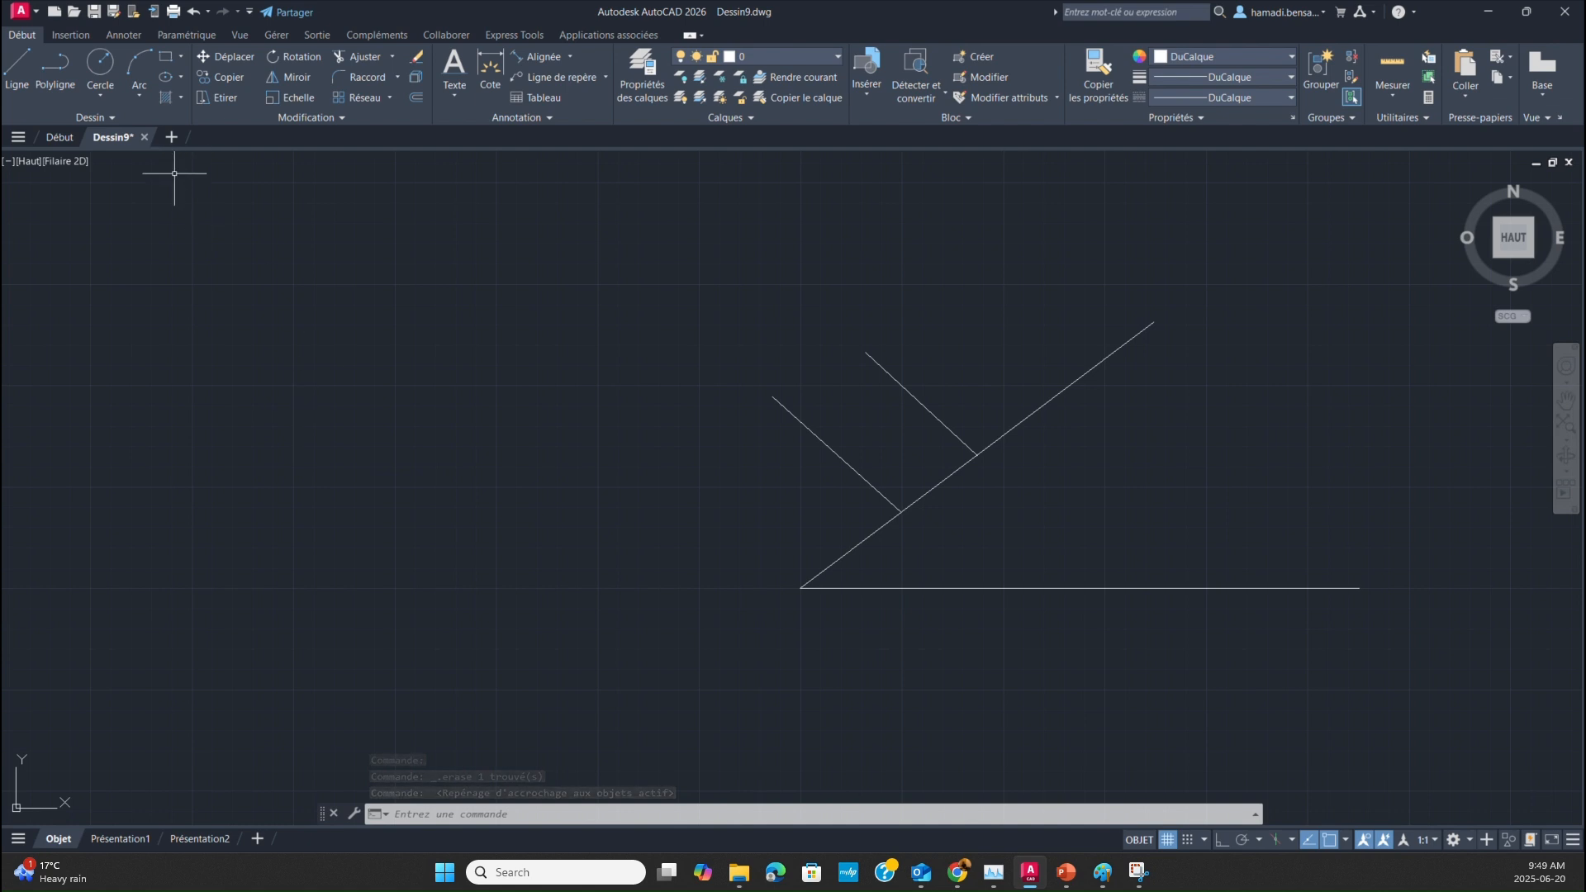
click(82, 73)
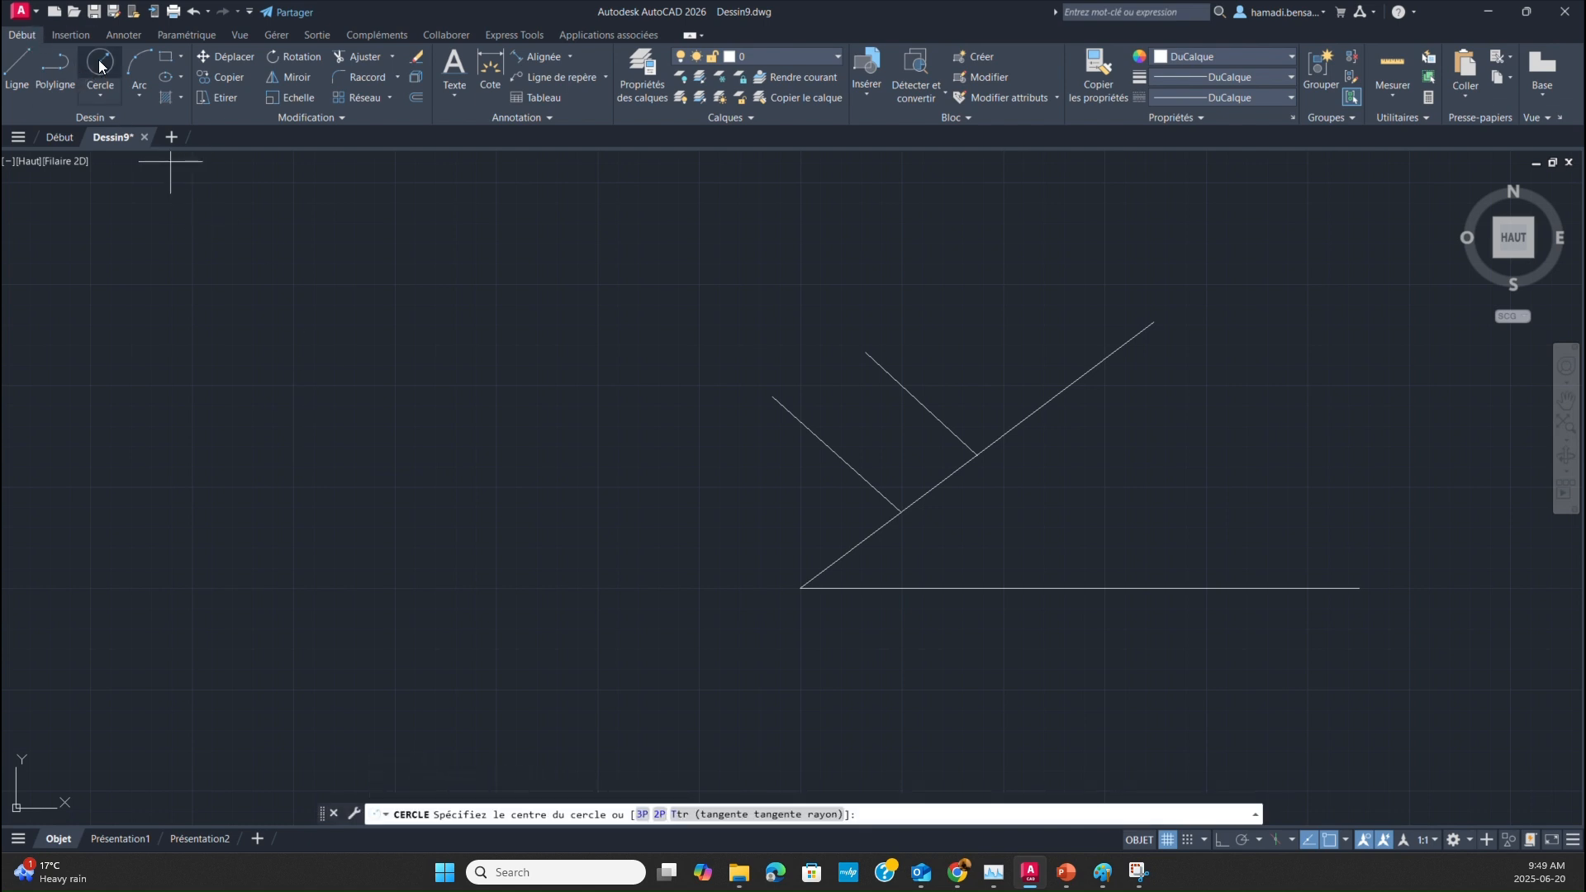
click(108, 70)
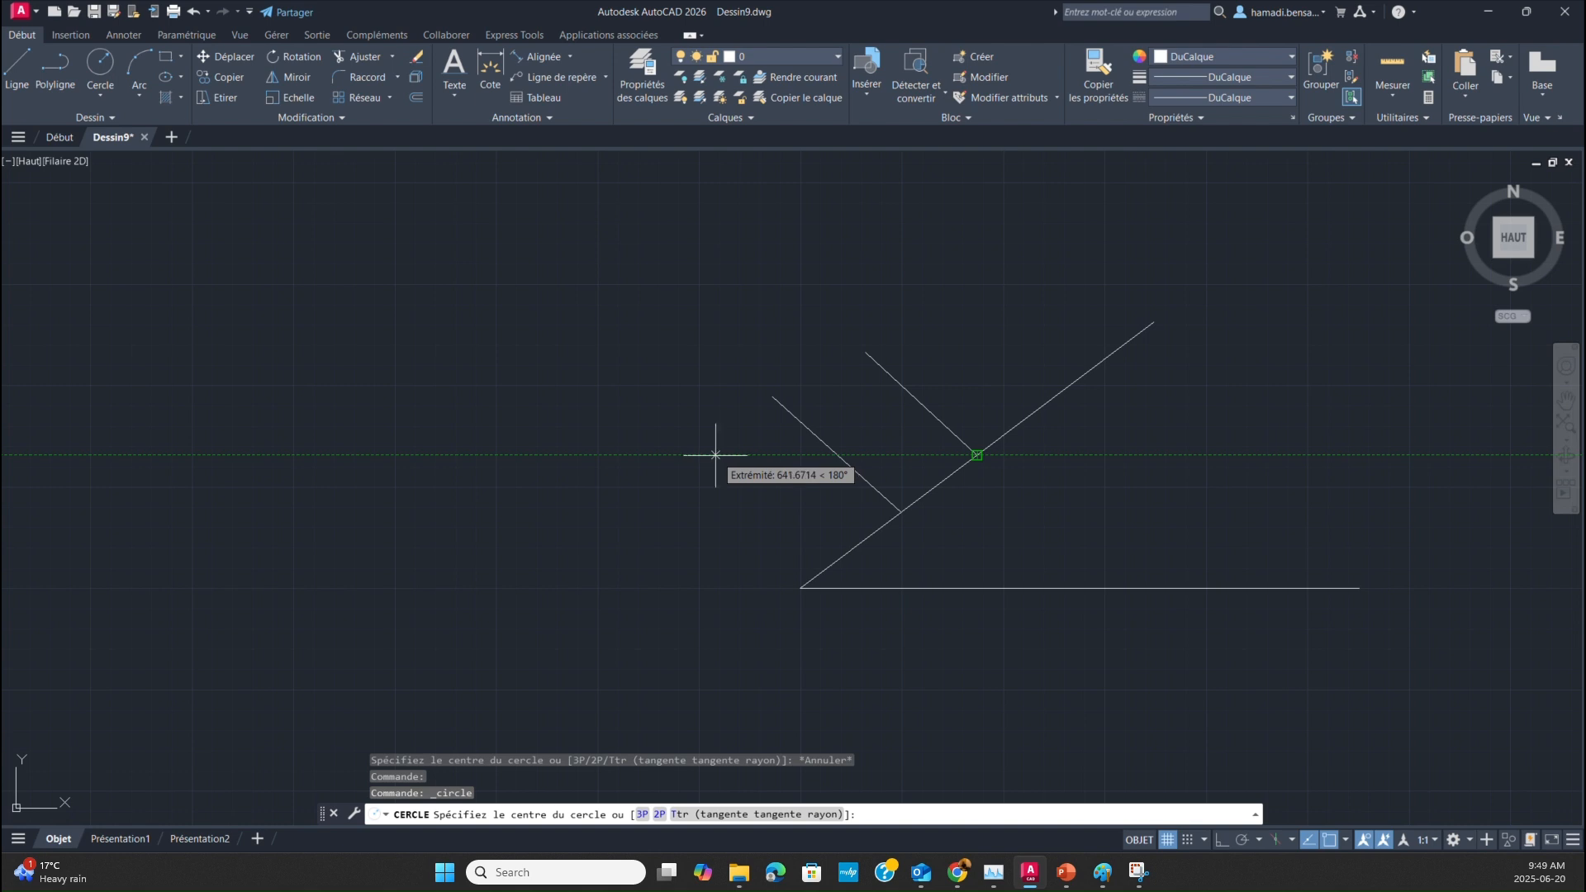
click(695, 455)
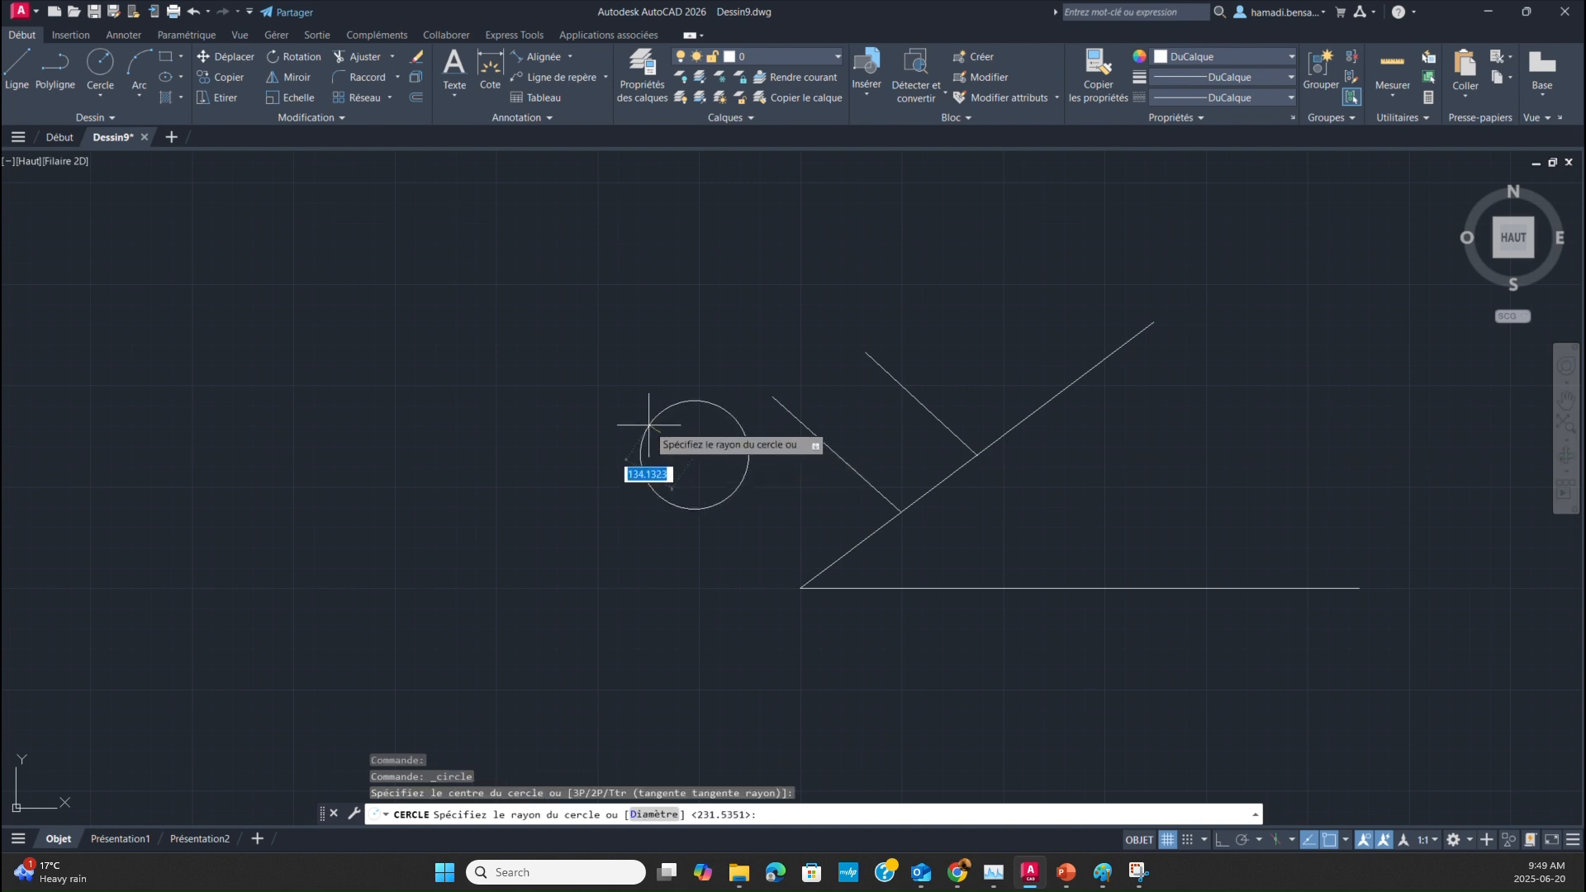
click(638, 419)
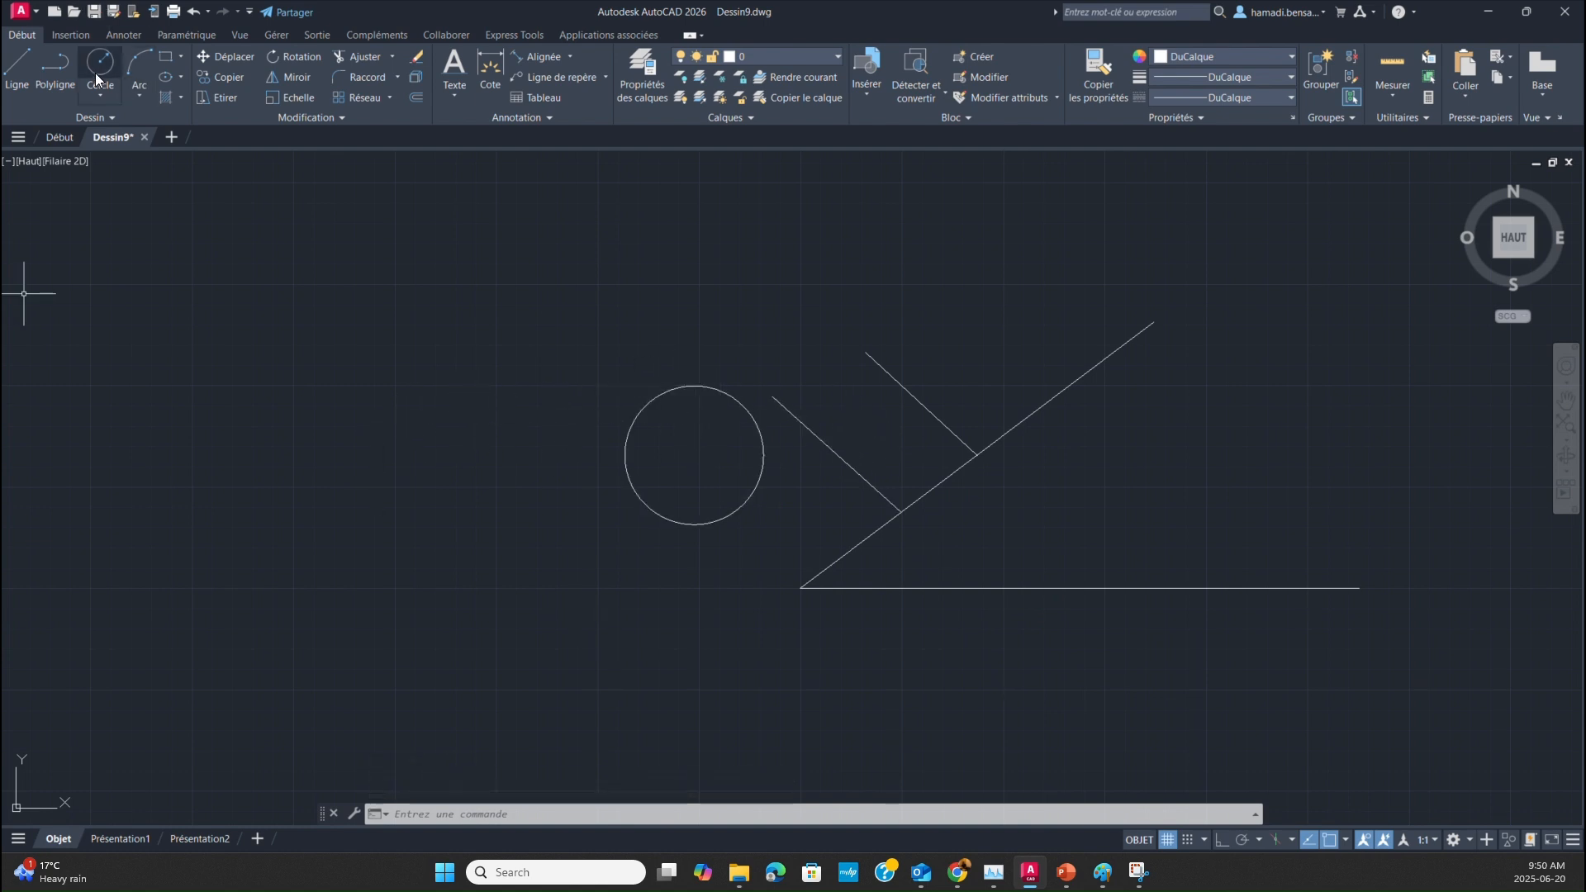
Copy the circle by its centre to the left, tracked horizontally from the slanted line's endpoint on the inclined line.
click(716, 394)
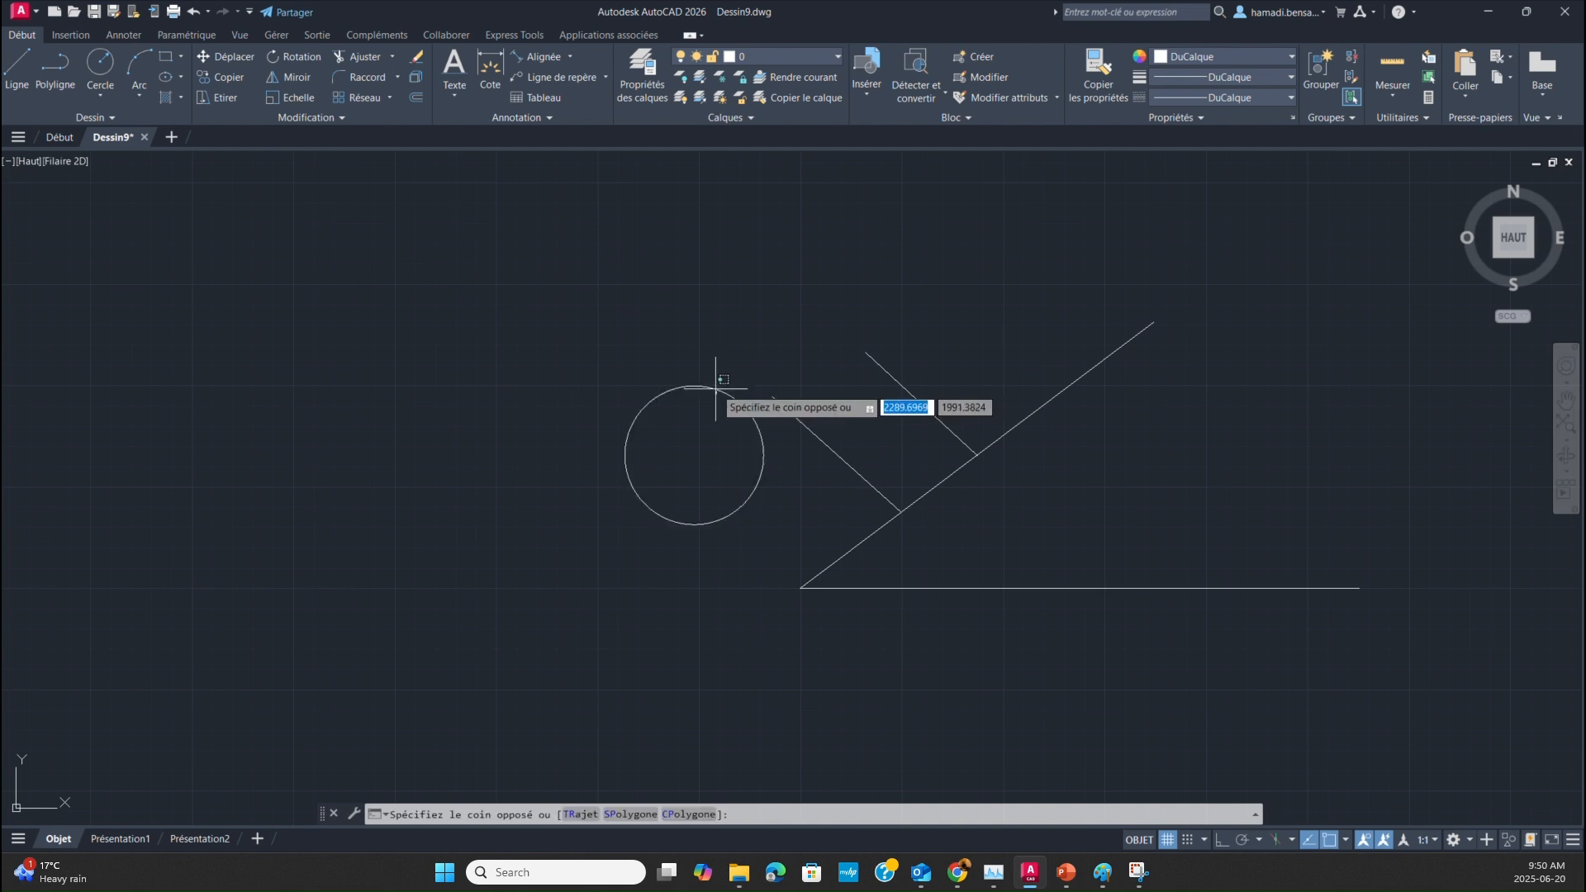
click(715, 387)
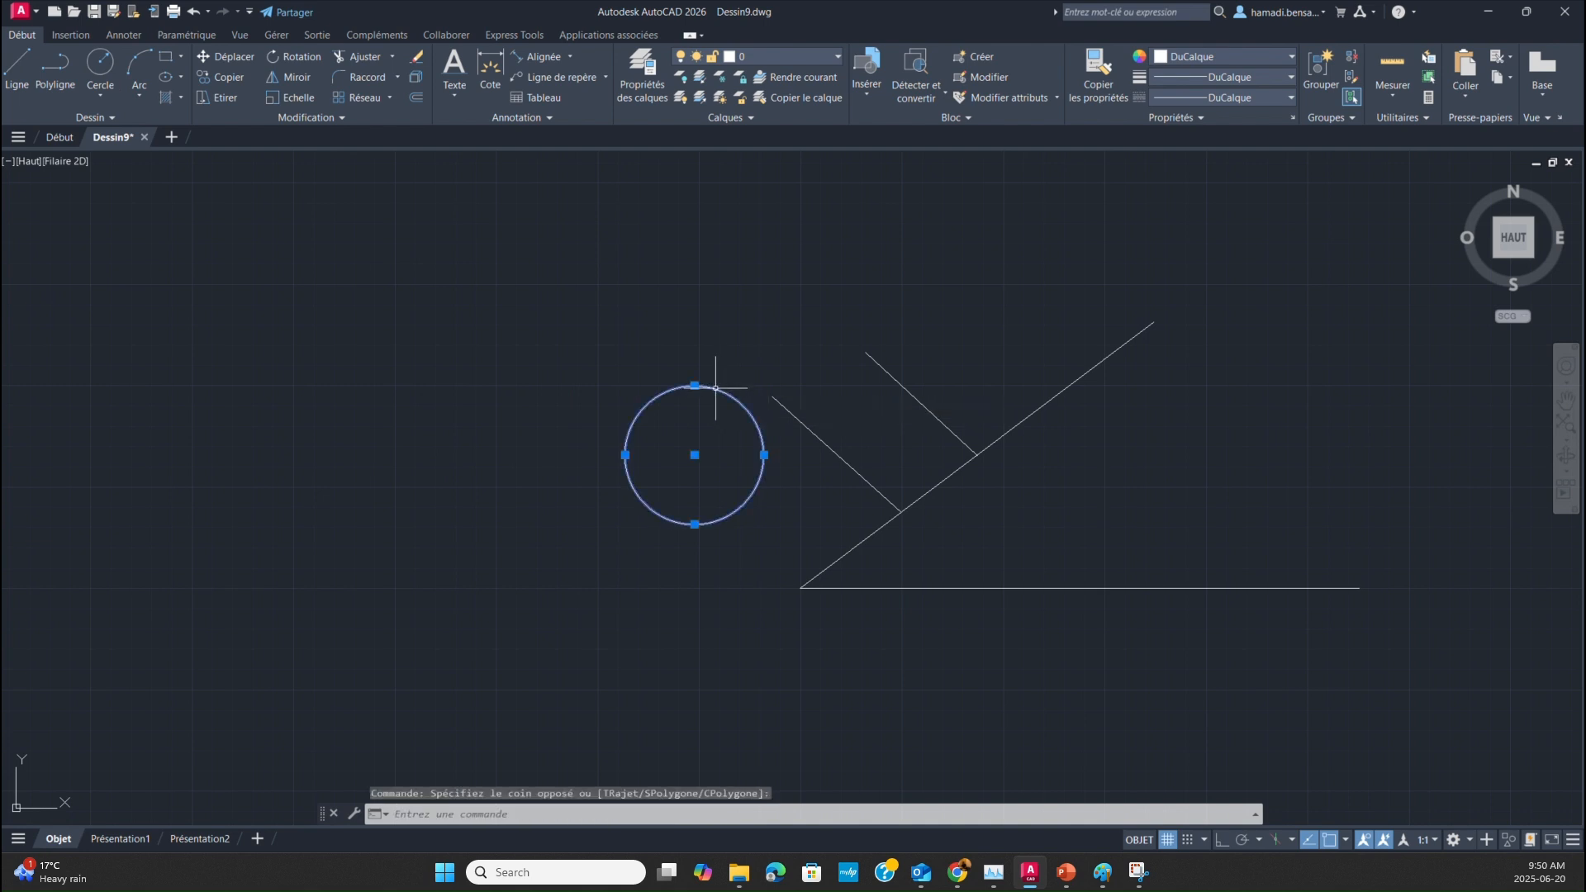
click(217, 80)
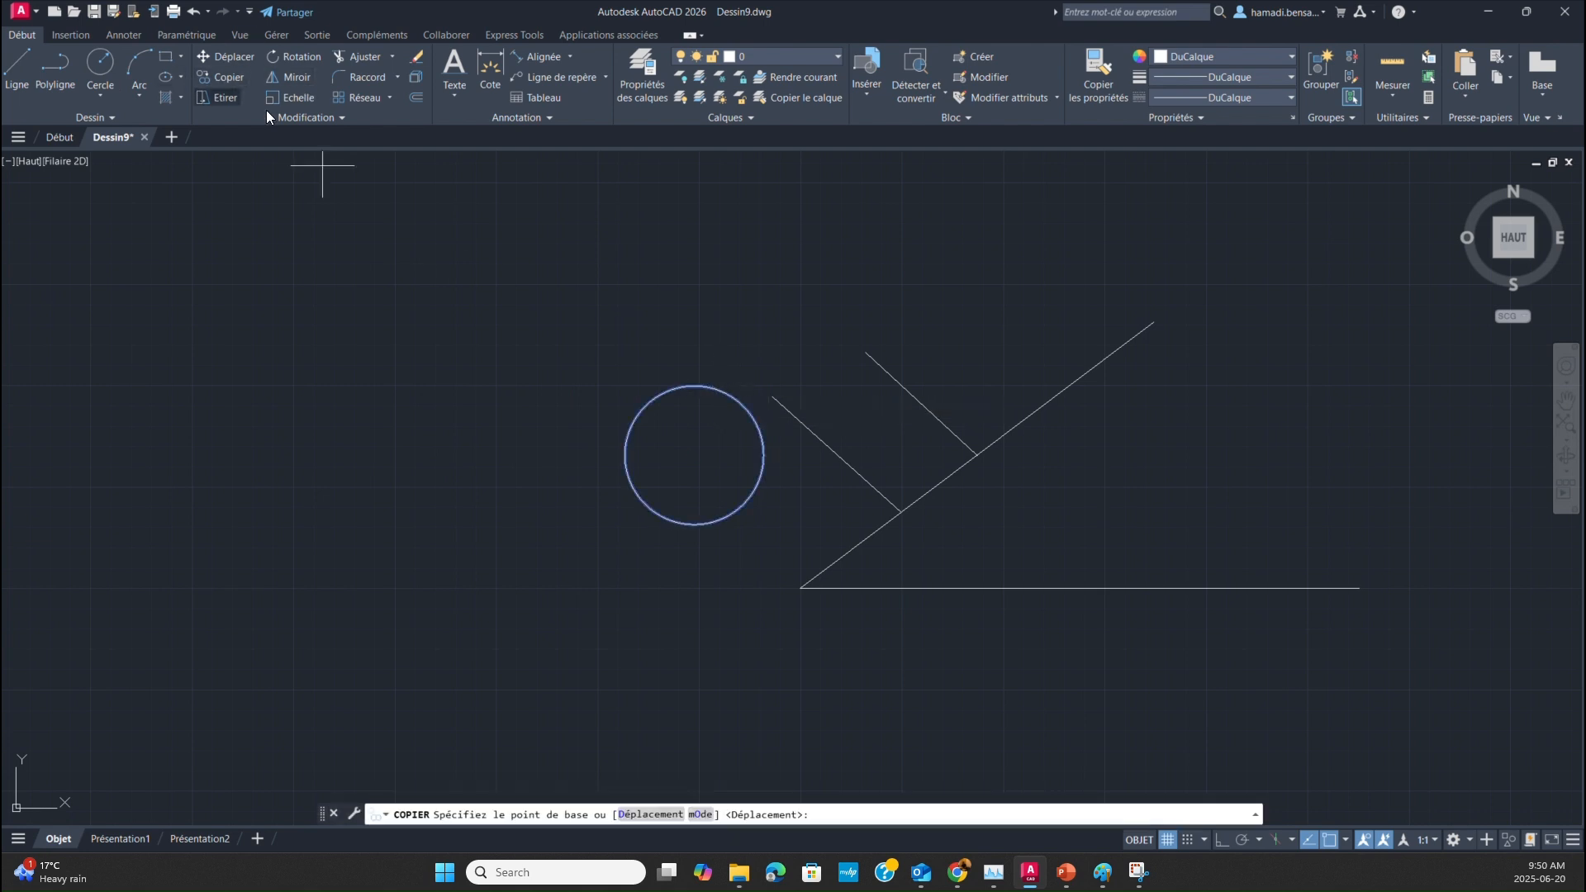
click(694, 454)
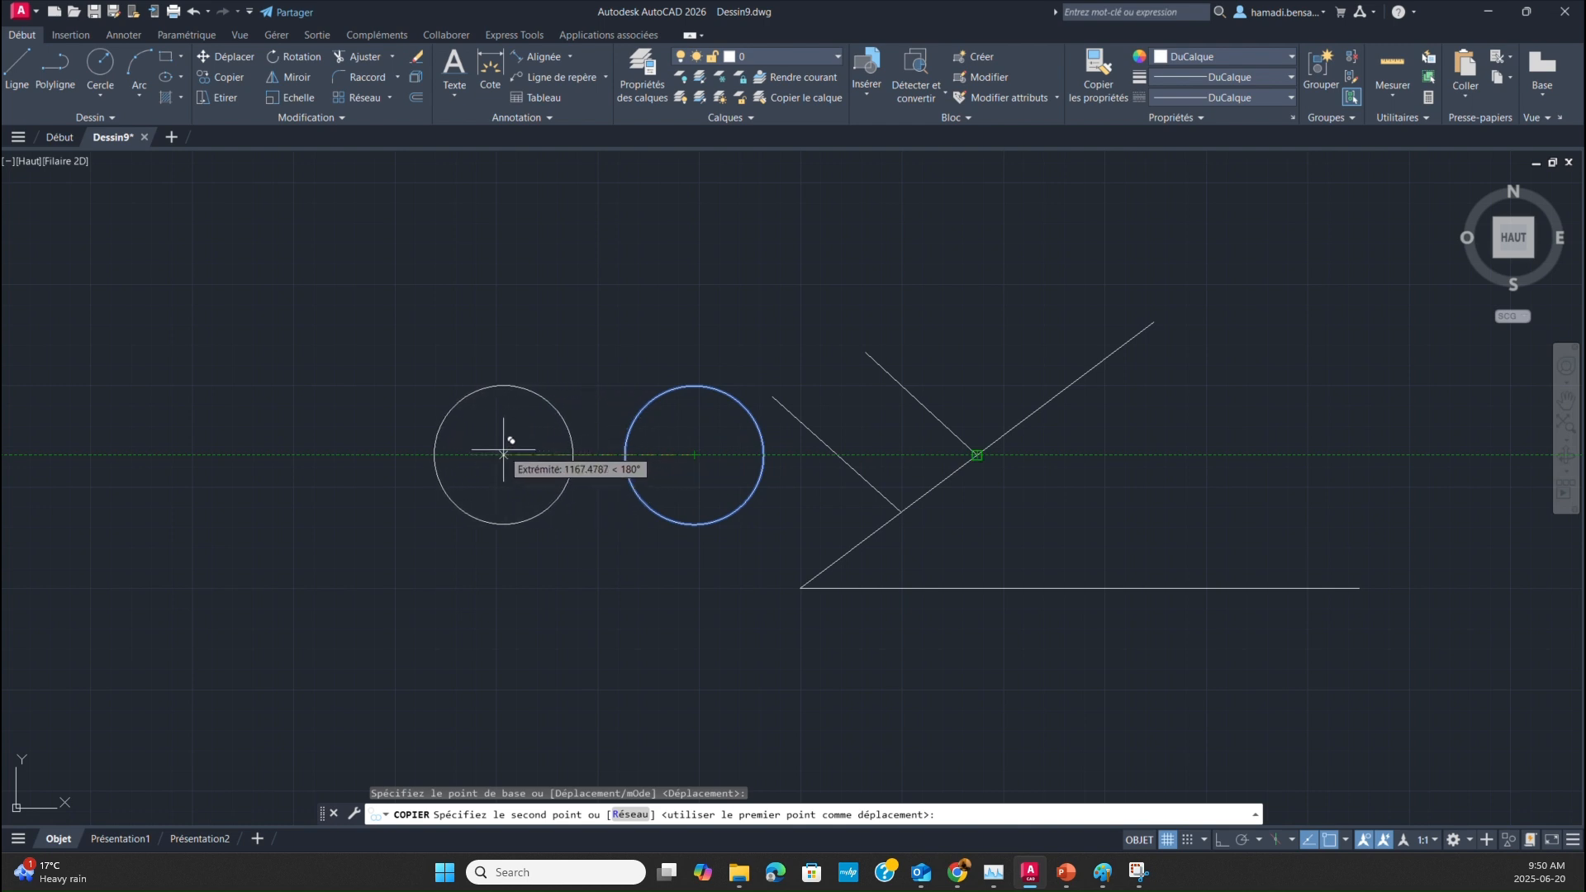
click(486, 455)
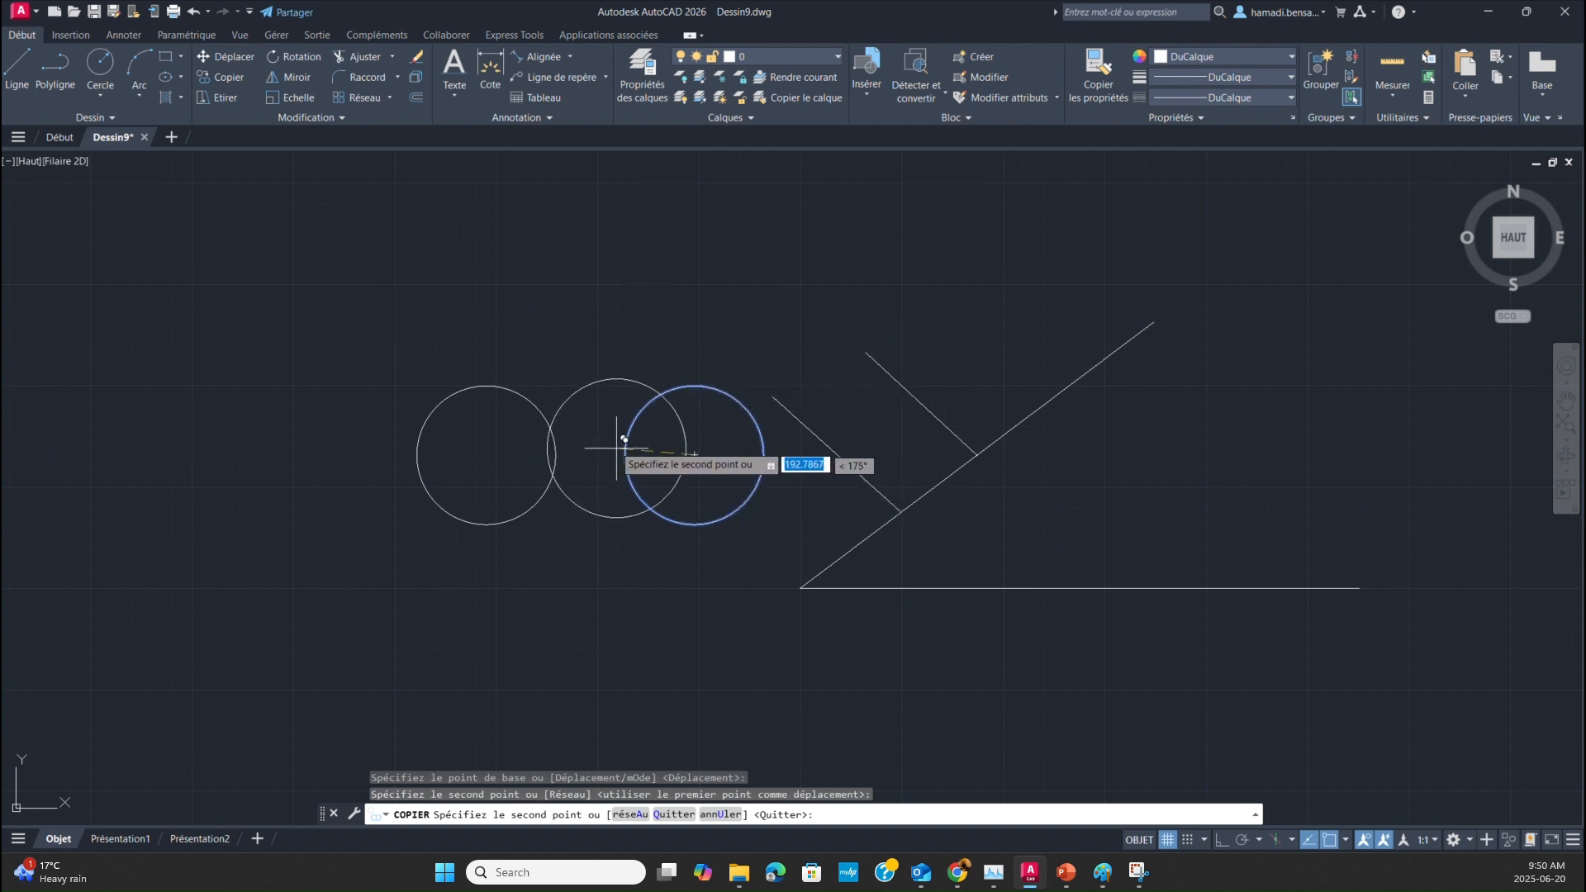
key(Escape)
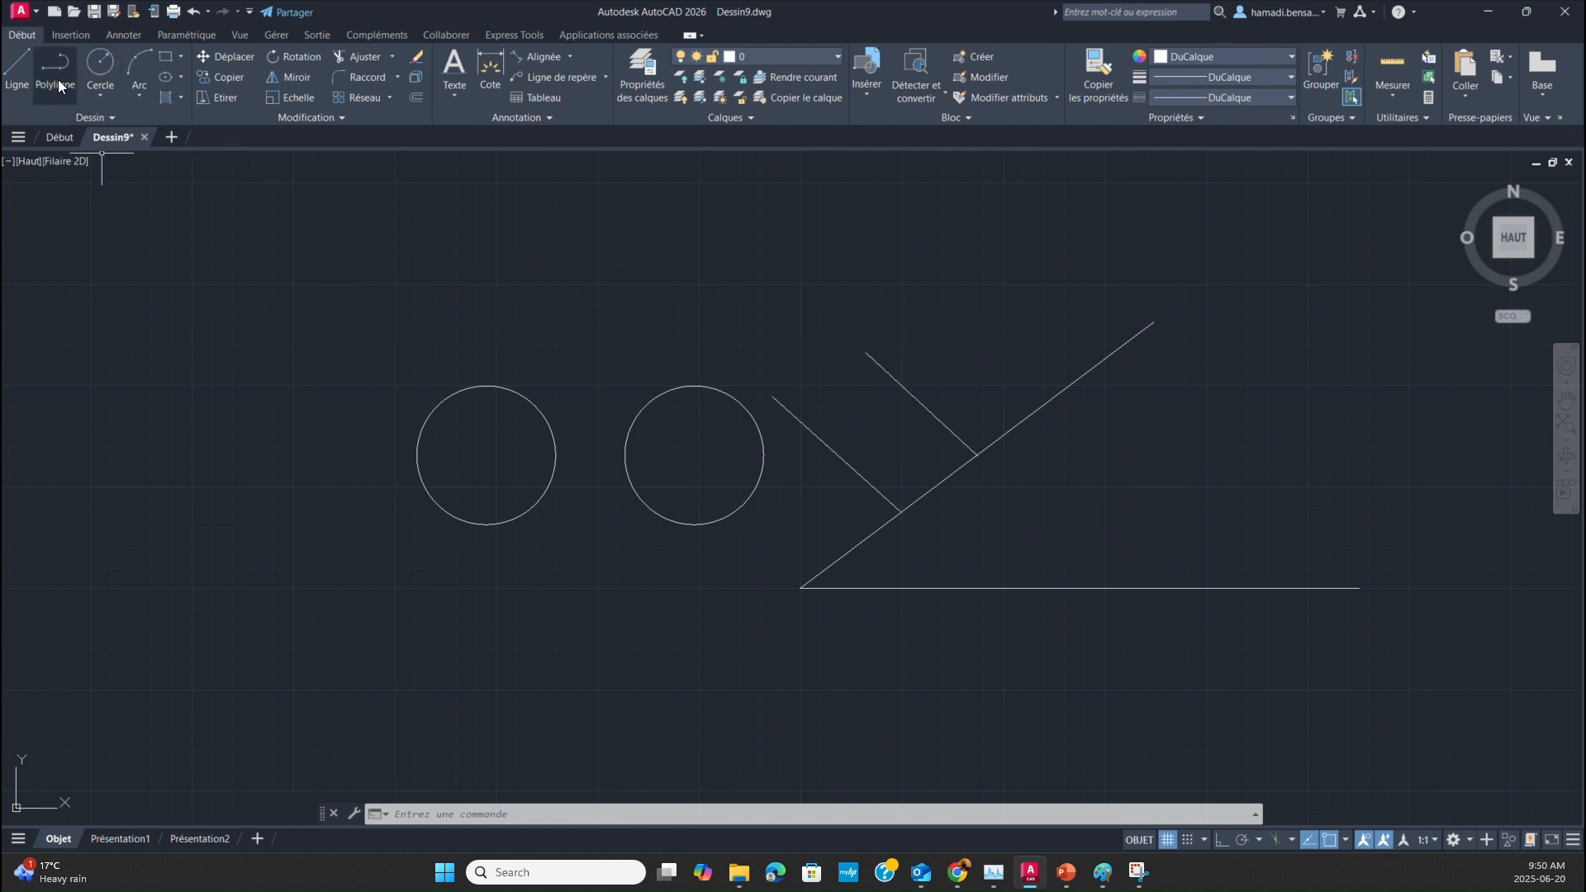
Draw a line starting level with the upper slanted line's free endpoint and ending on the upper half of the inclined line.
click(17, 66)
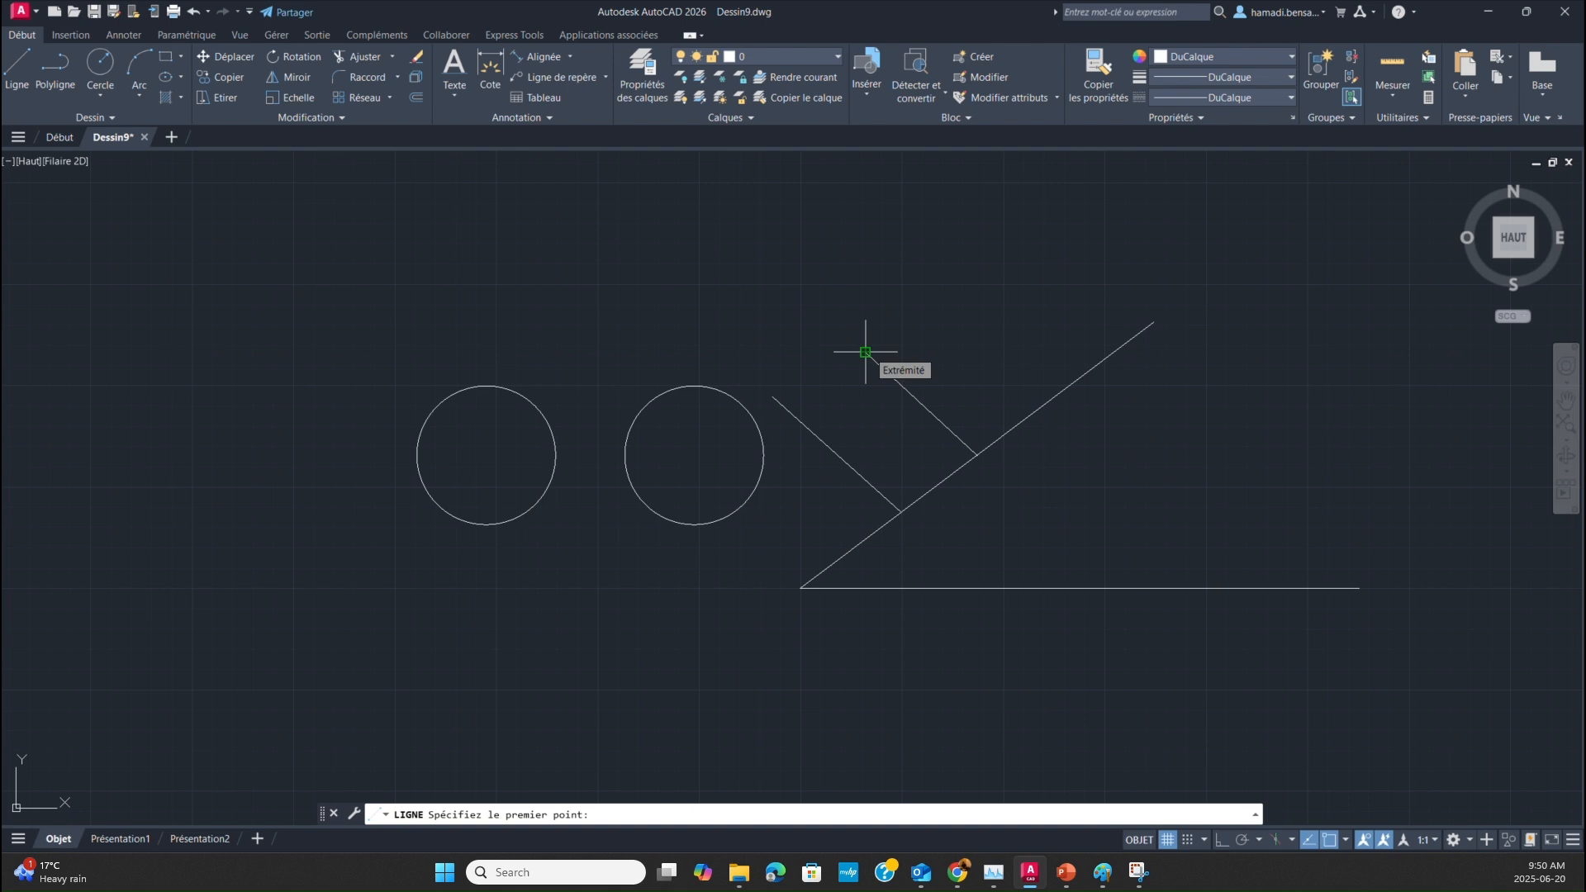
click(955, 352)
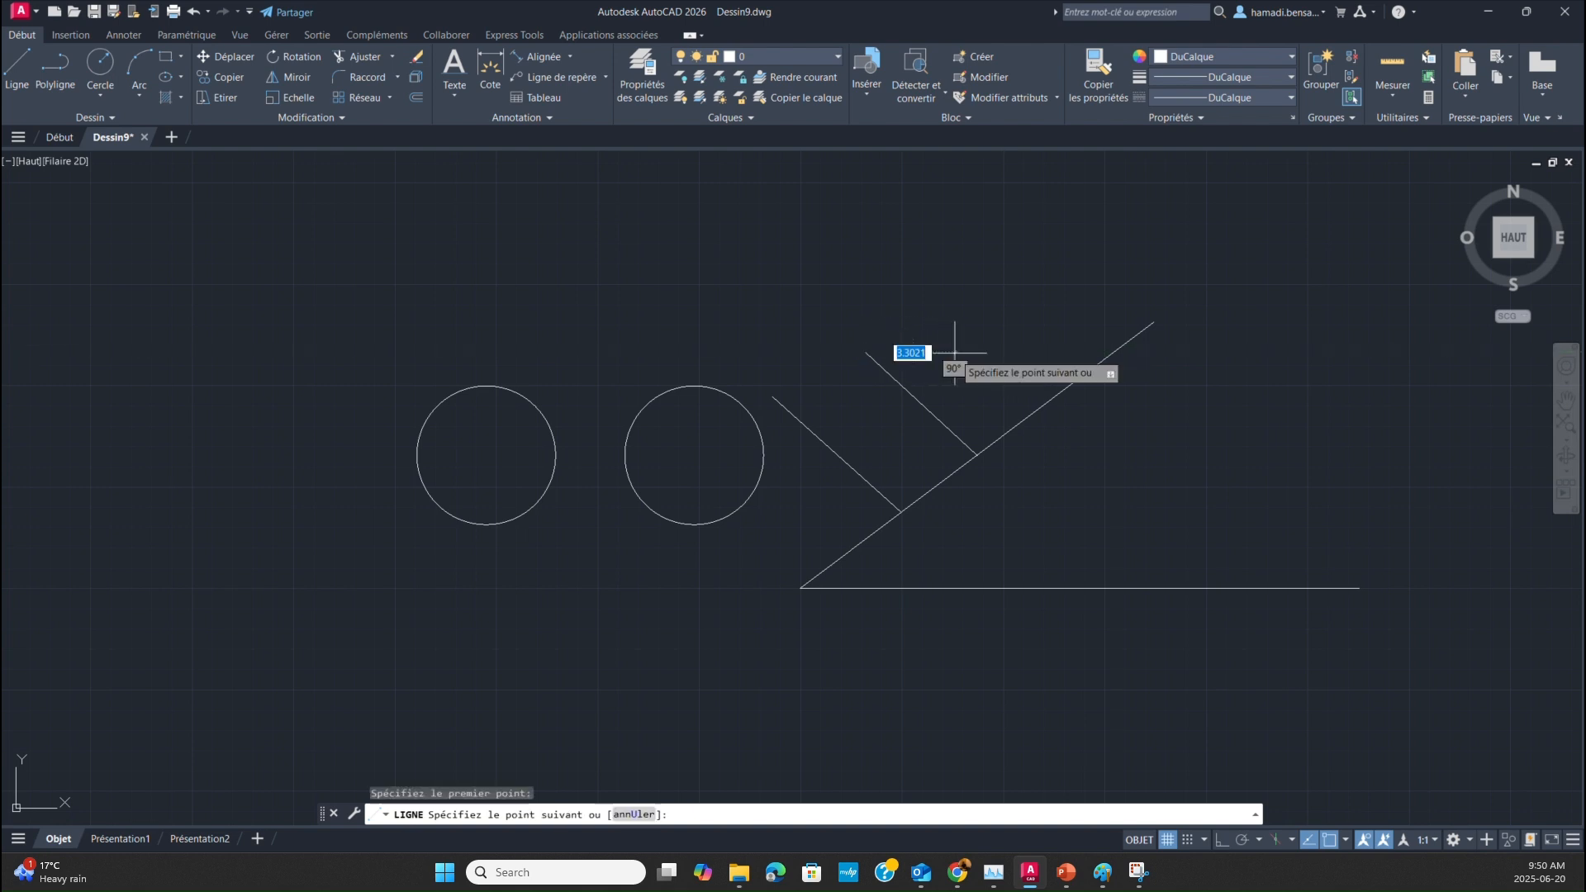
click(1024, 421)
key(Escape)
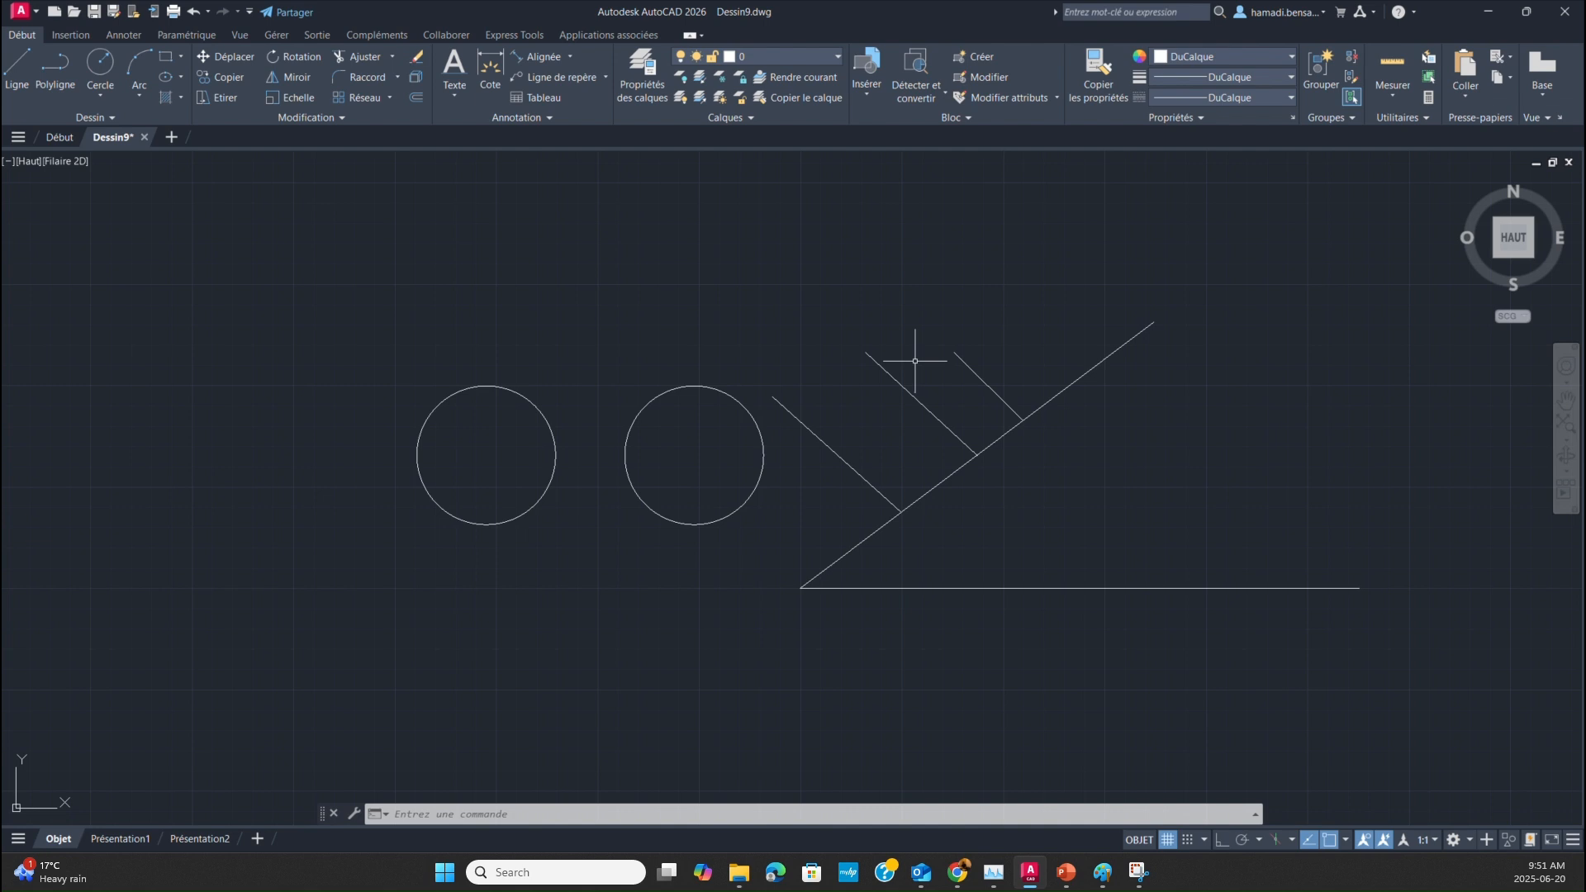
Copy the left circle by its centre to two spots vertically aligned with the other circle's centre, one about 493 units above and one below.
click(501, 382)
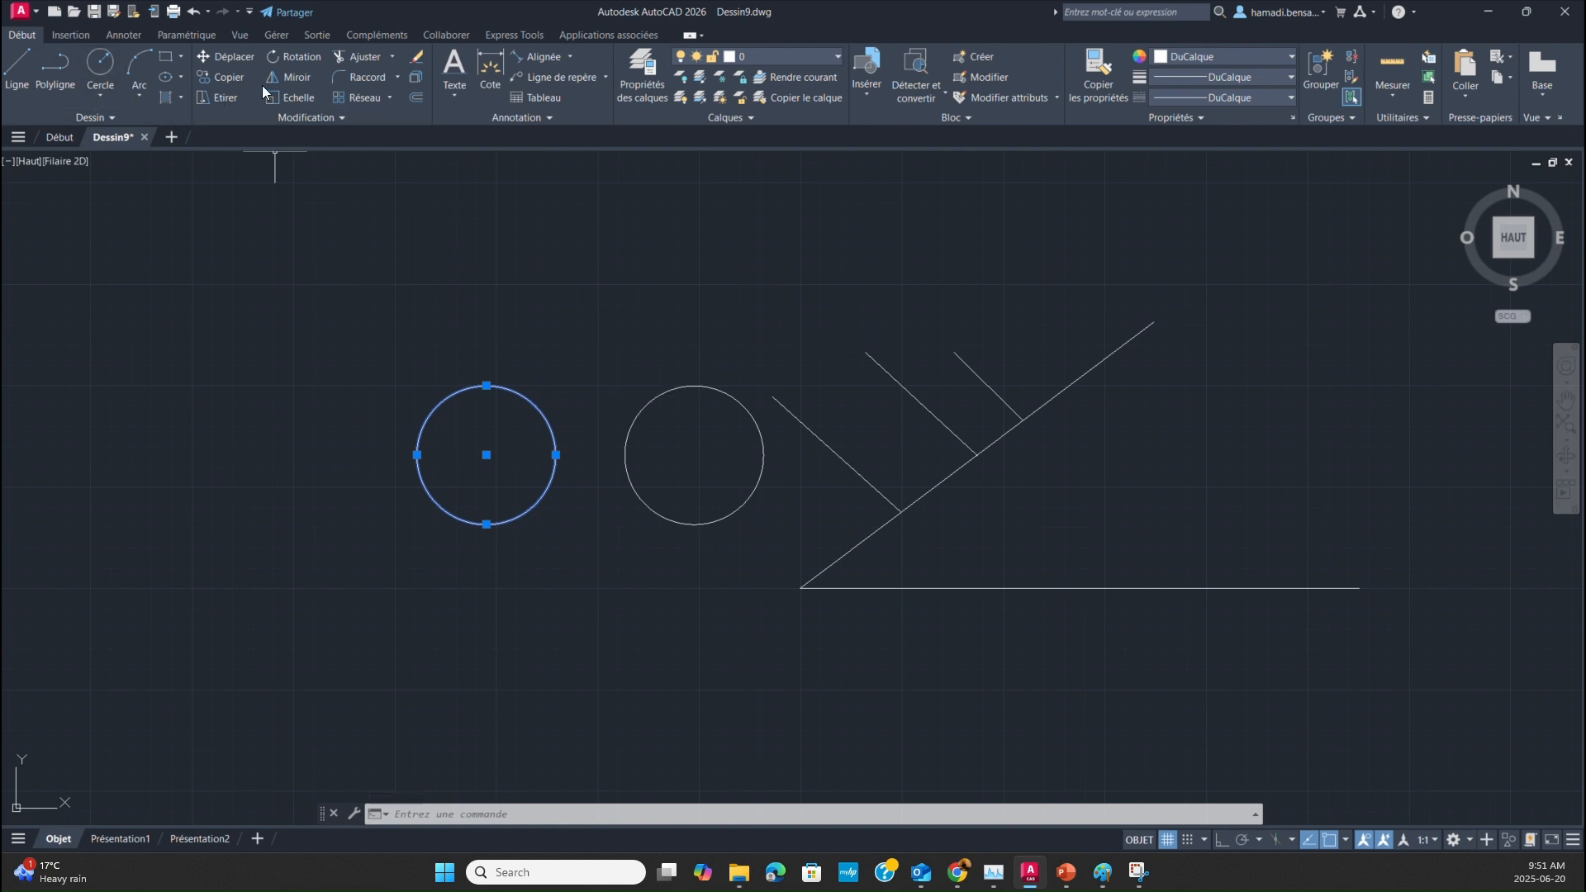
click(239, 80)
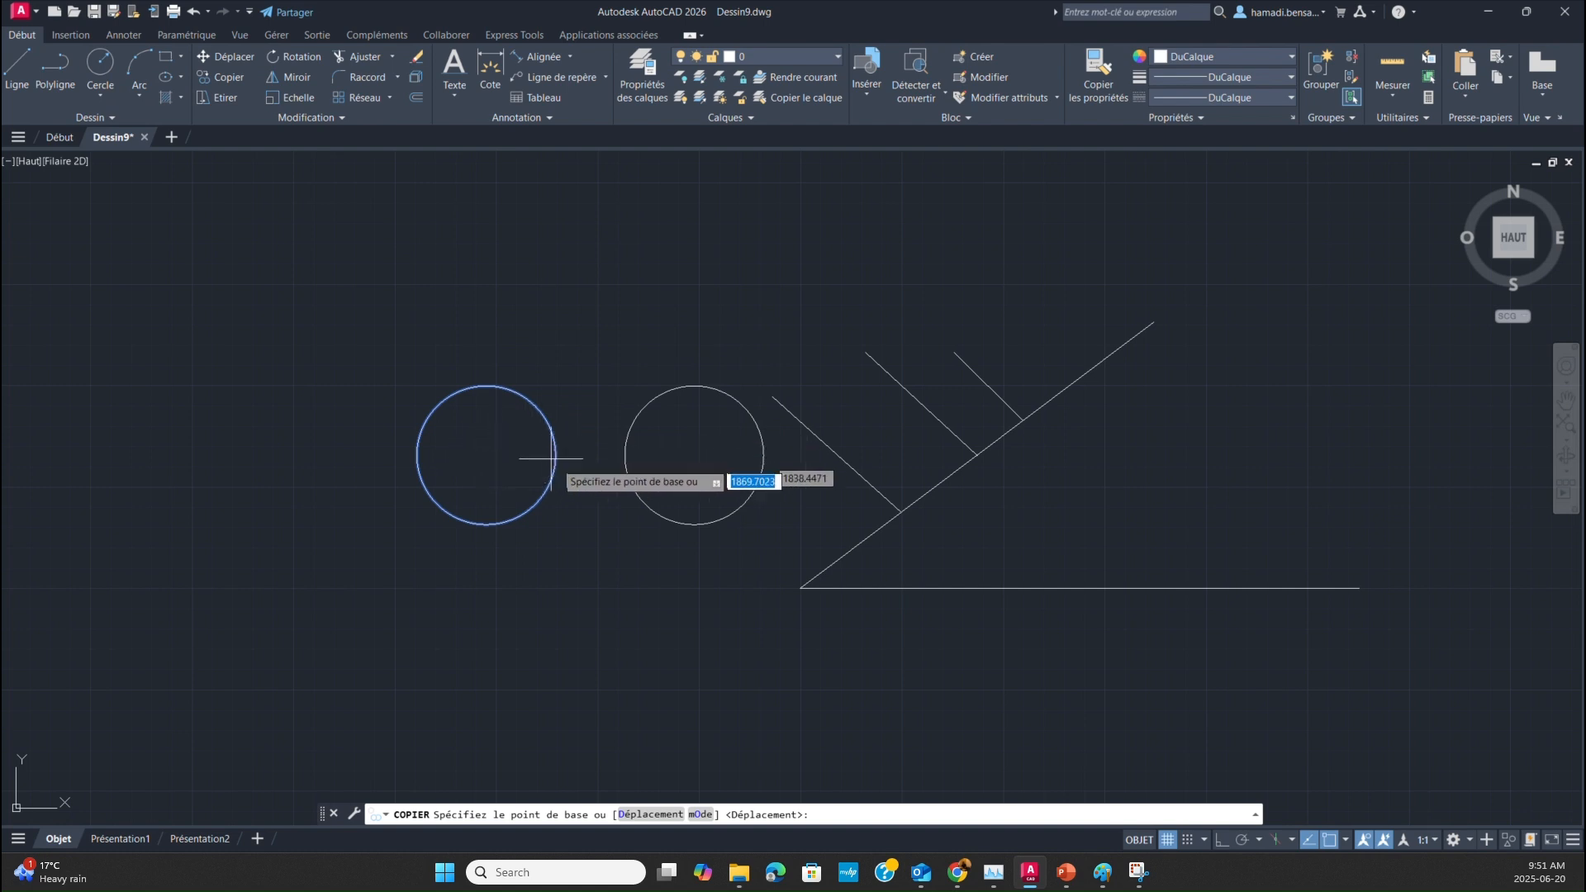
click(487, 454)
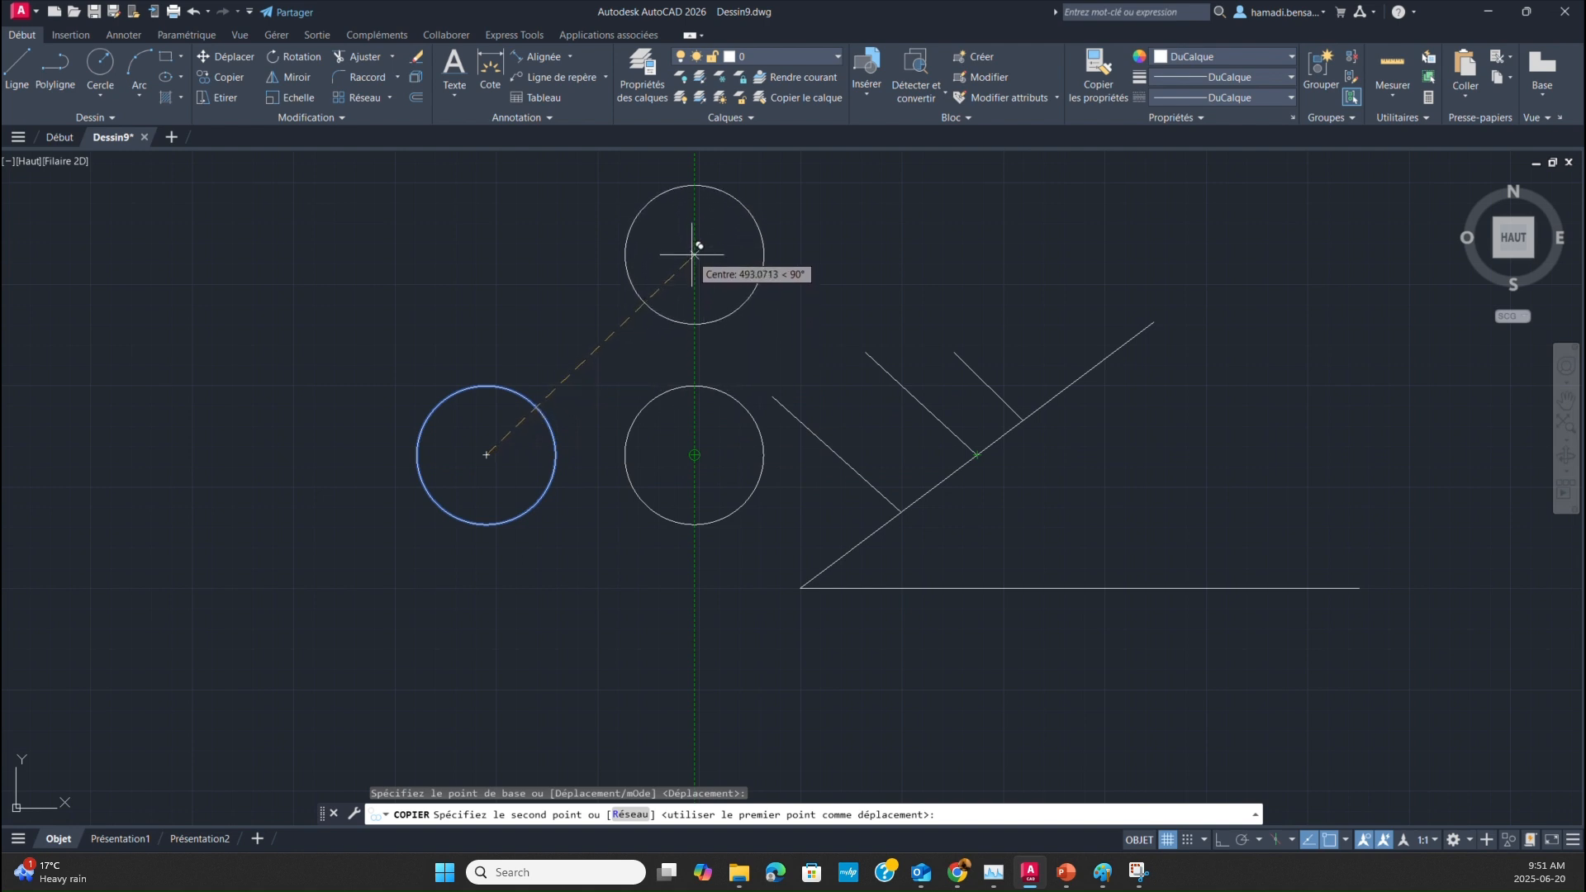
click(692, 253)
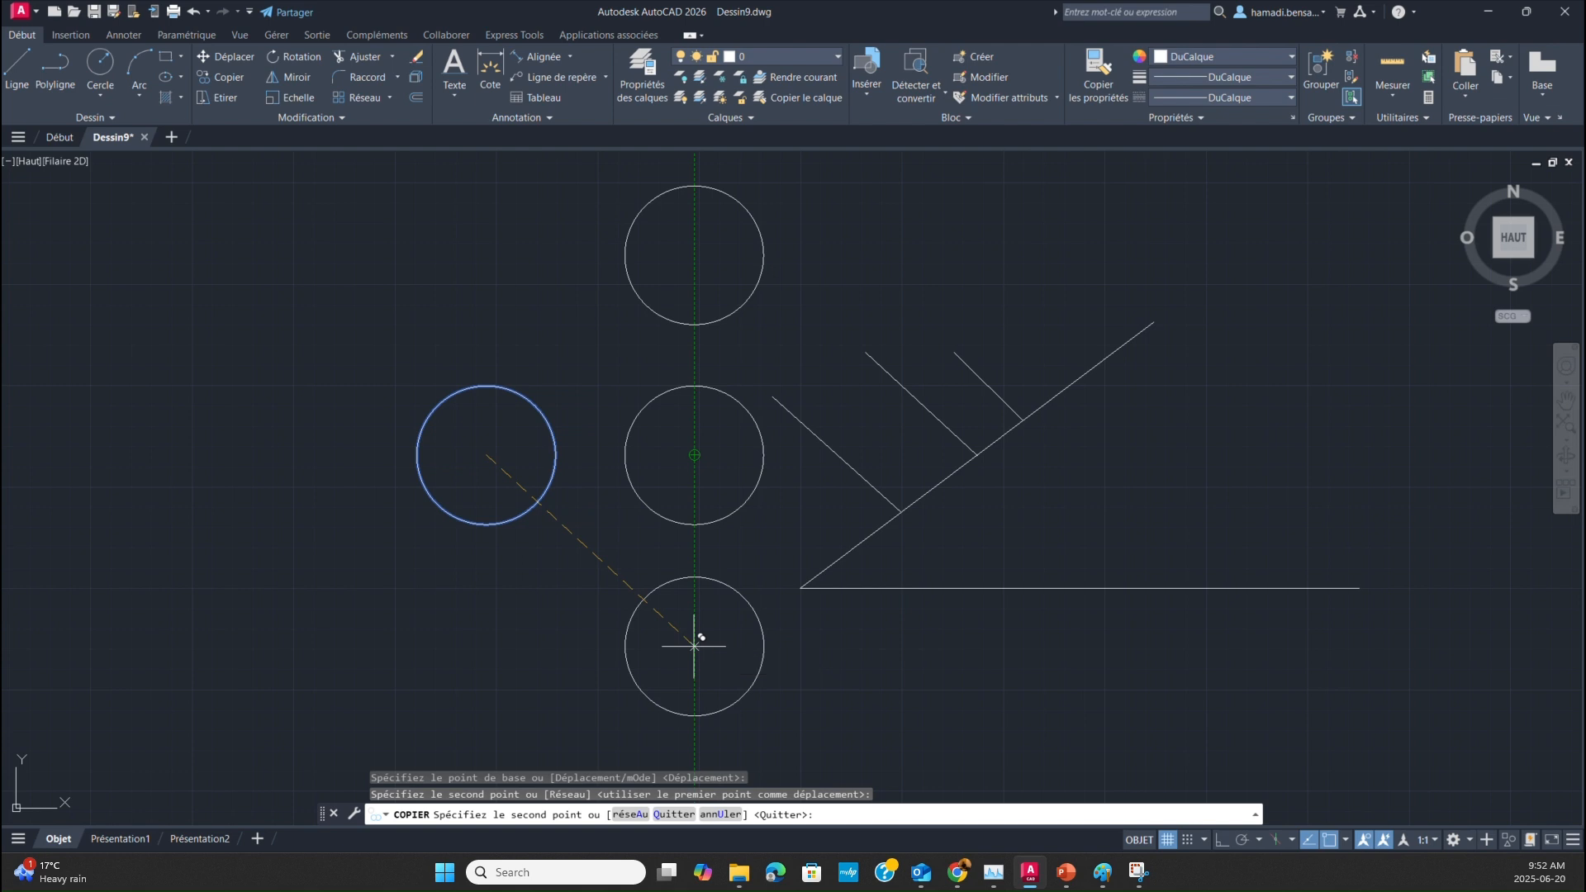
key(Escape)
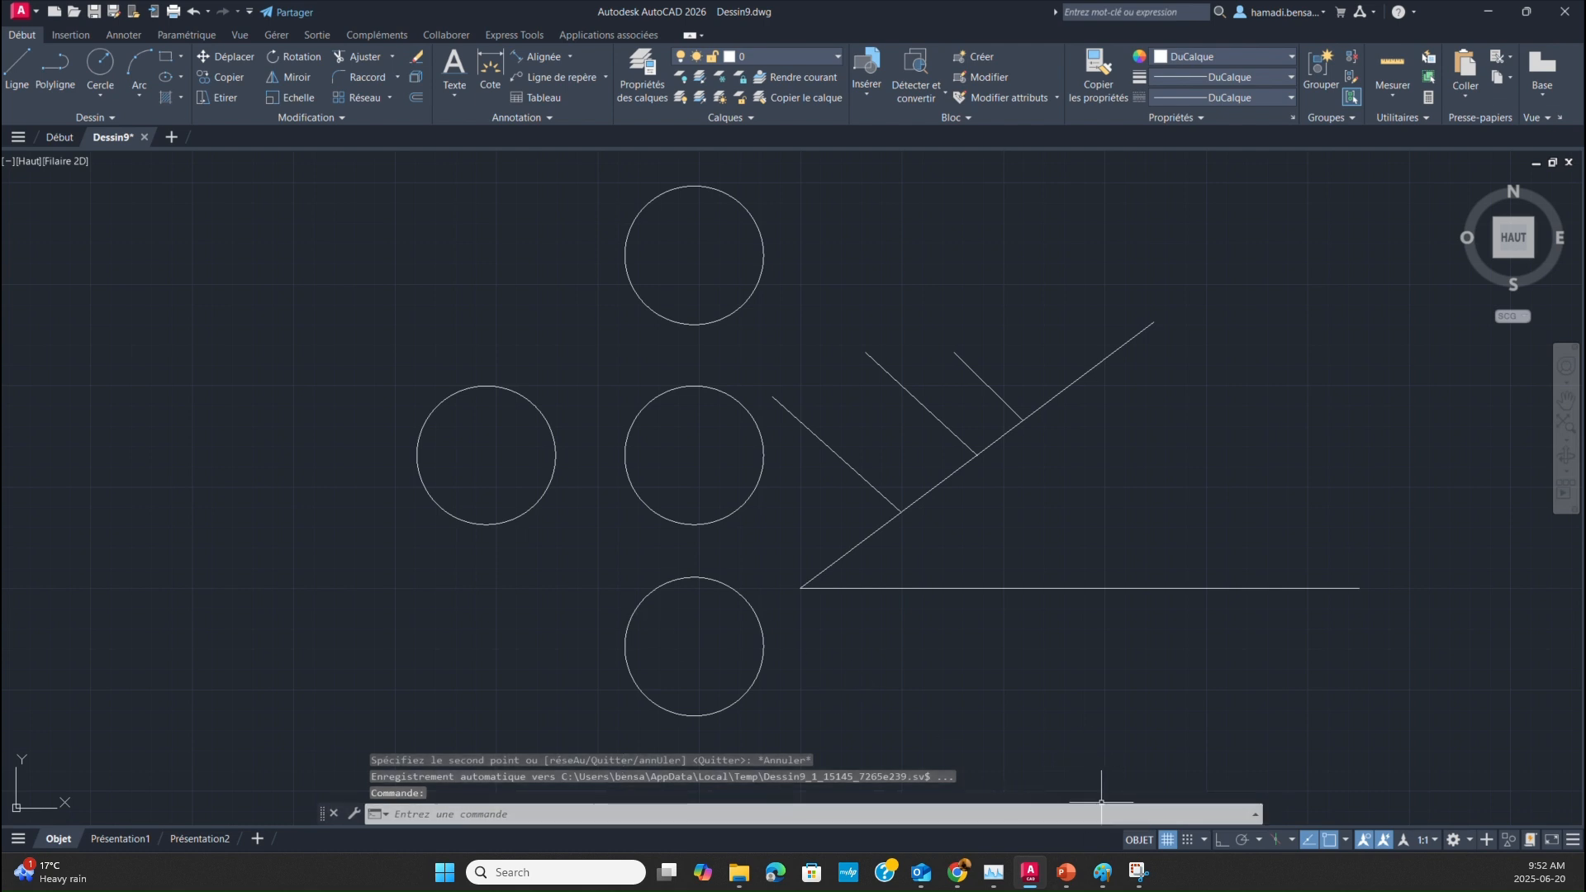
Switch to the PowerPoint slide show and advance past the "Repérage d'accrochage aux objects" title to its definition slide.
mouse_move(1080, 880)
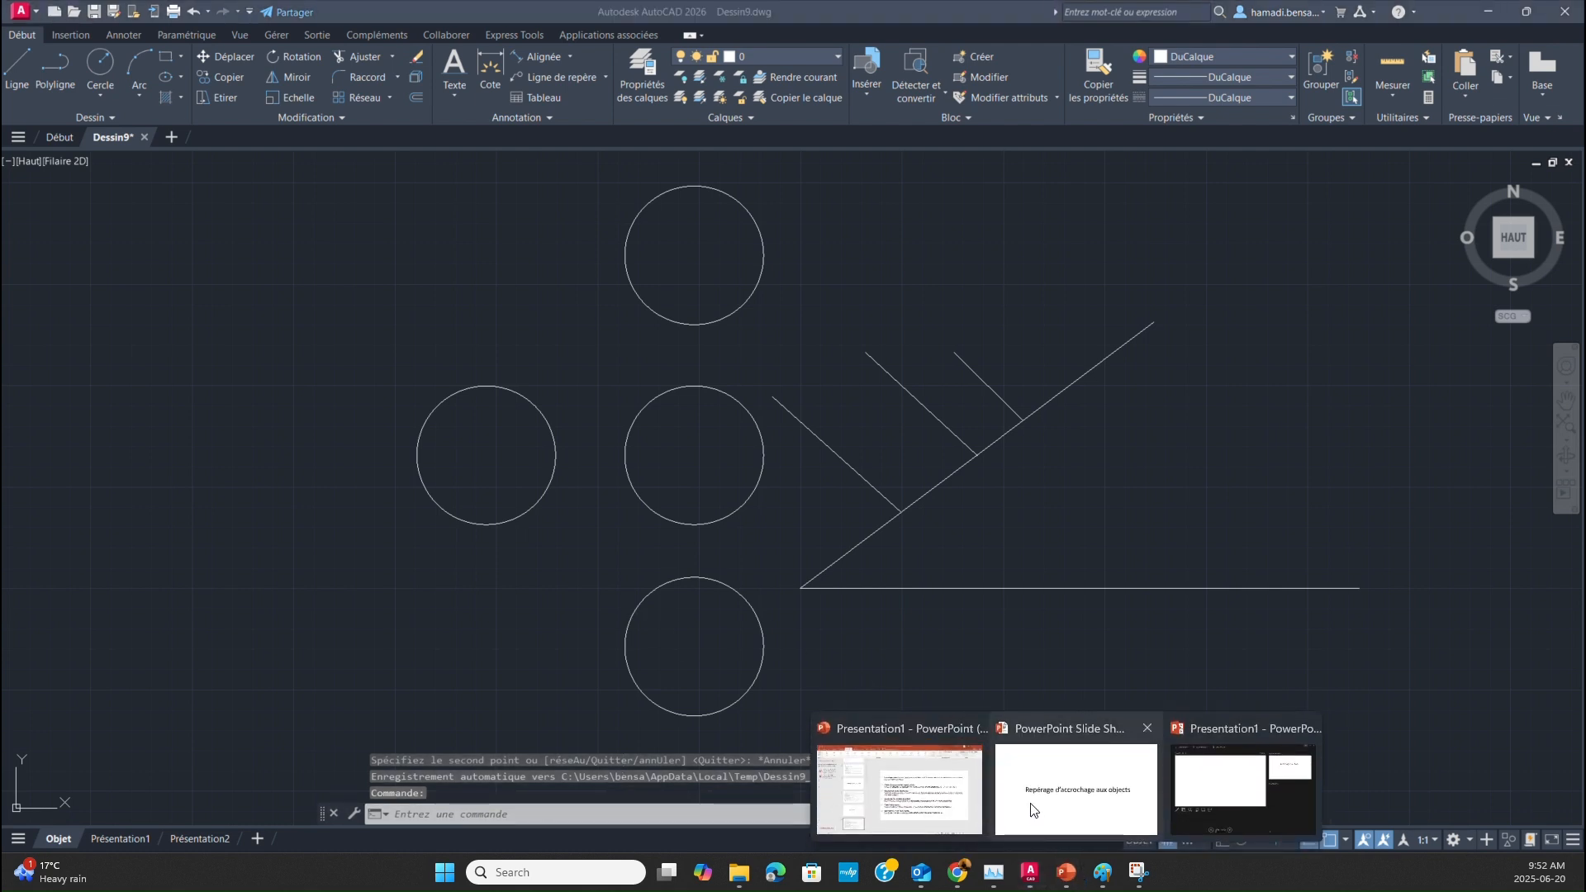
click(1064, 818)
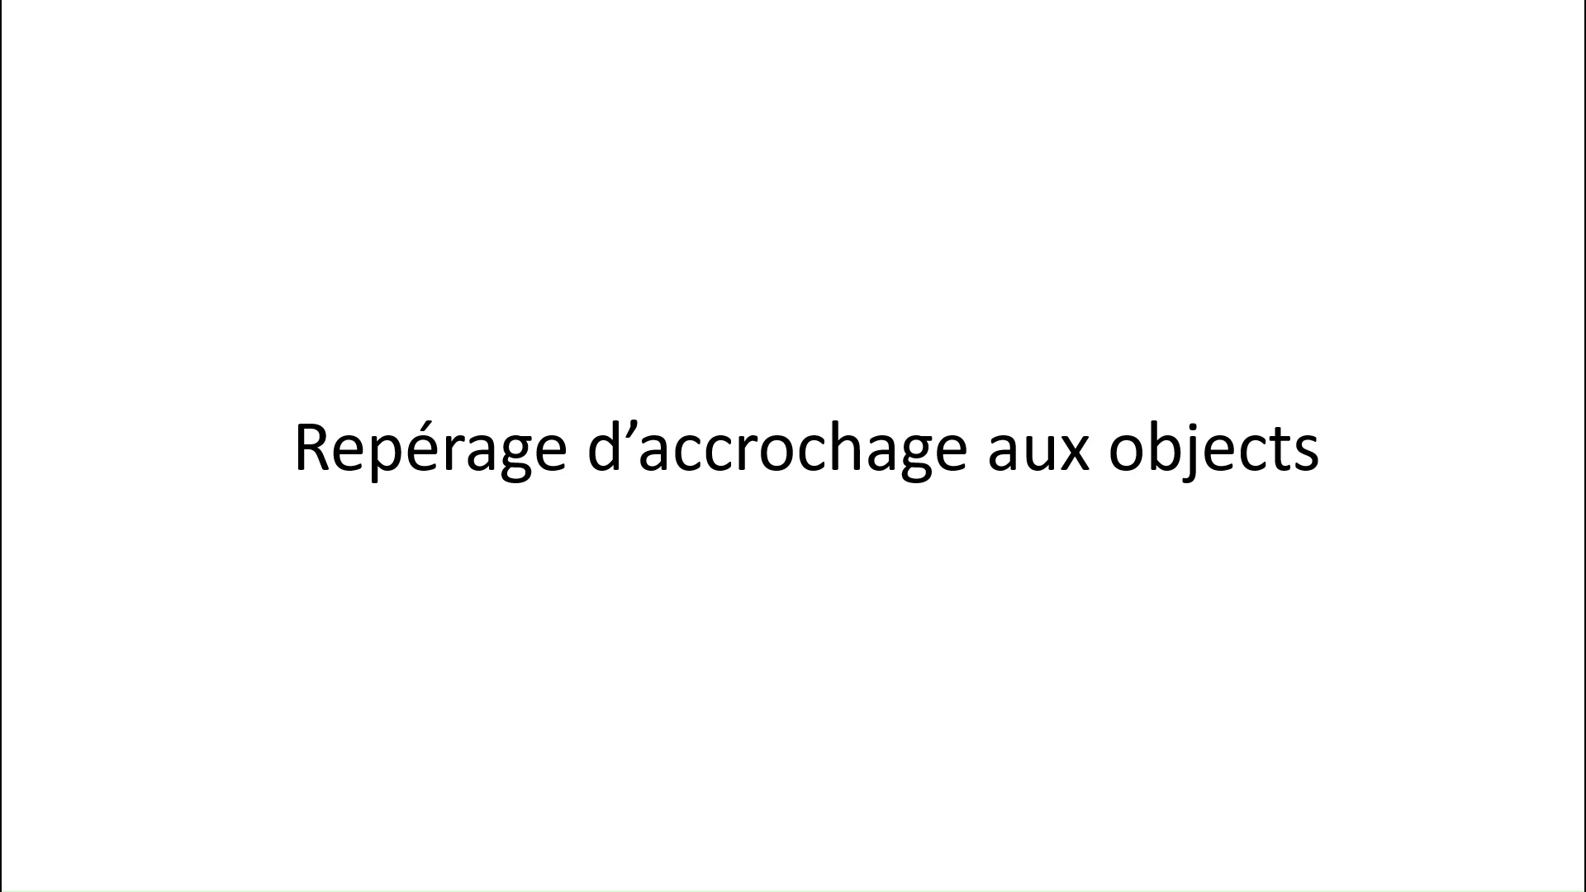
key(Right)
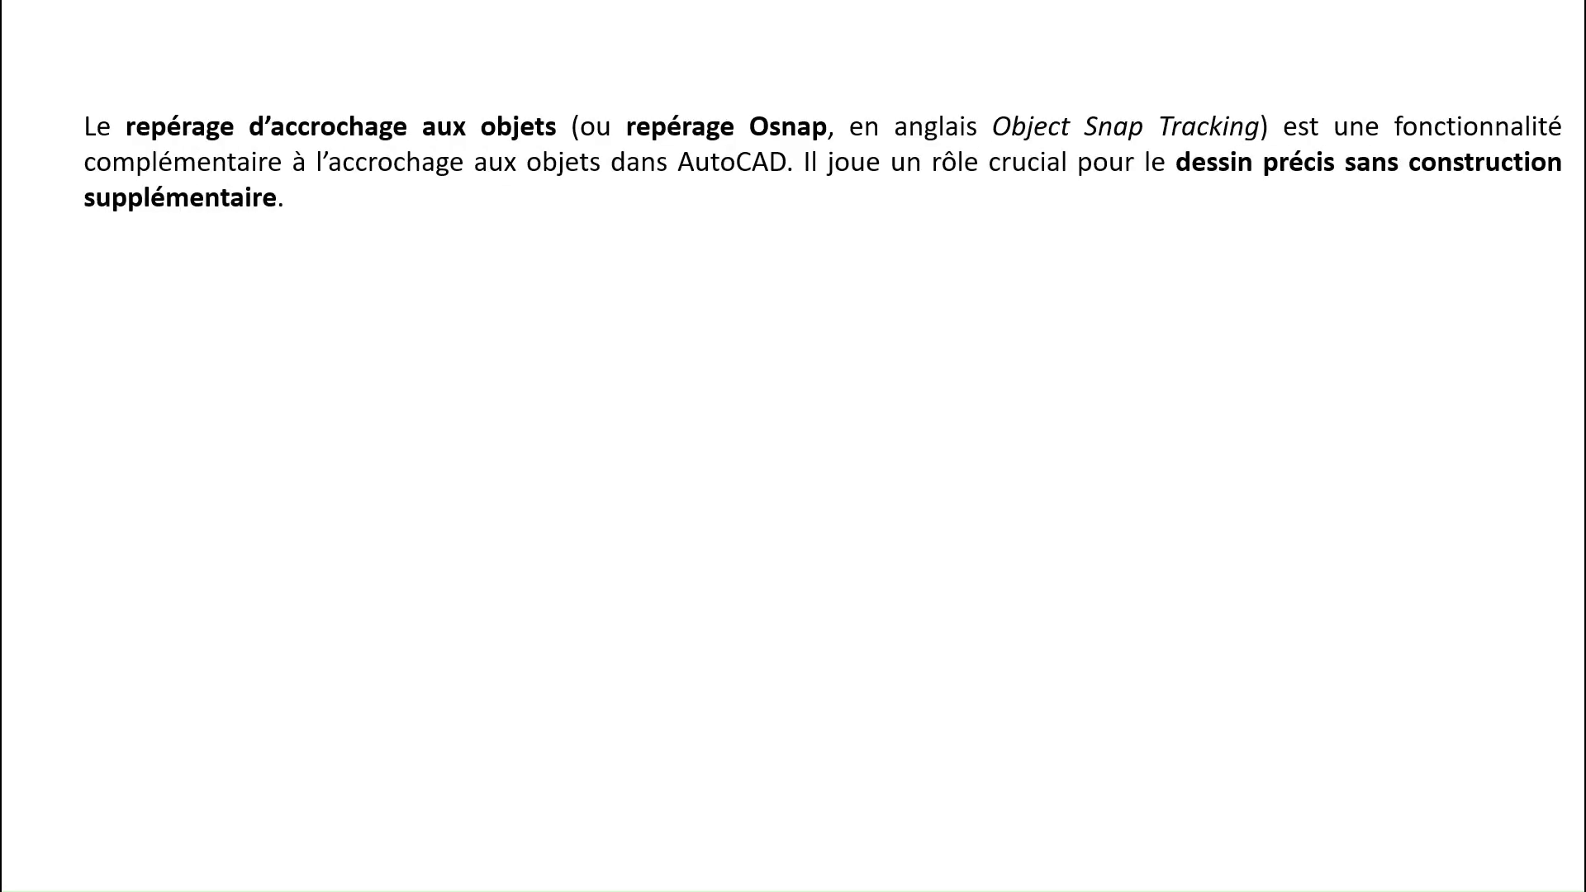
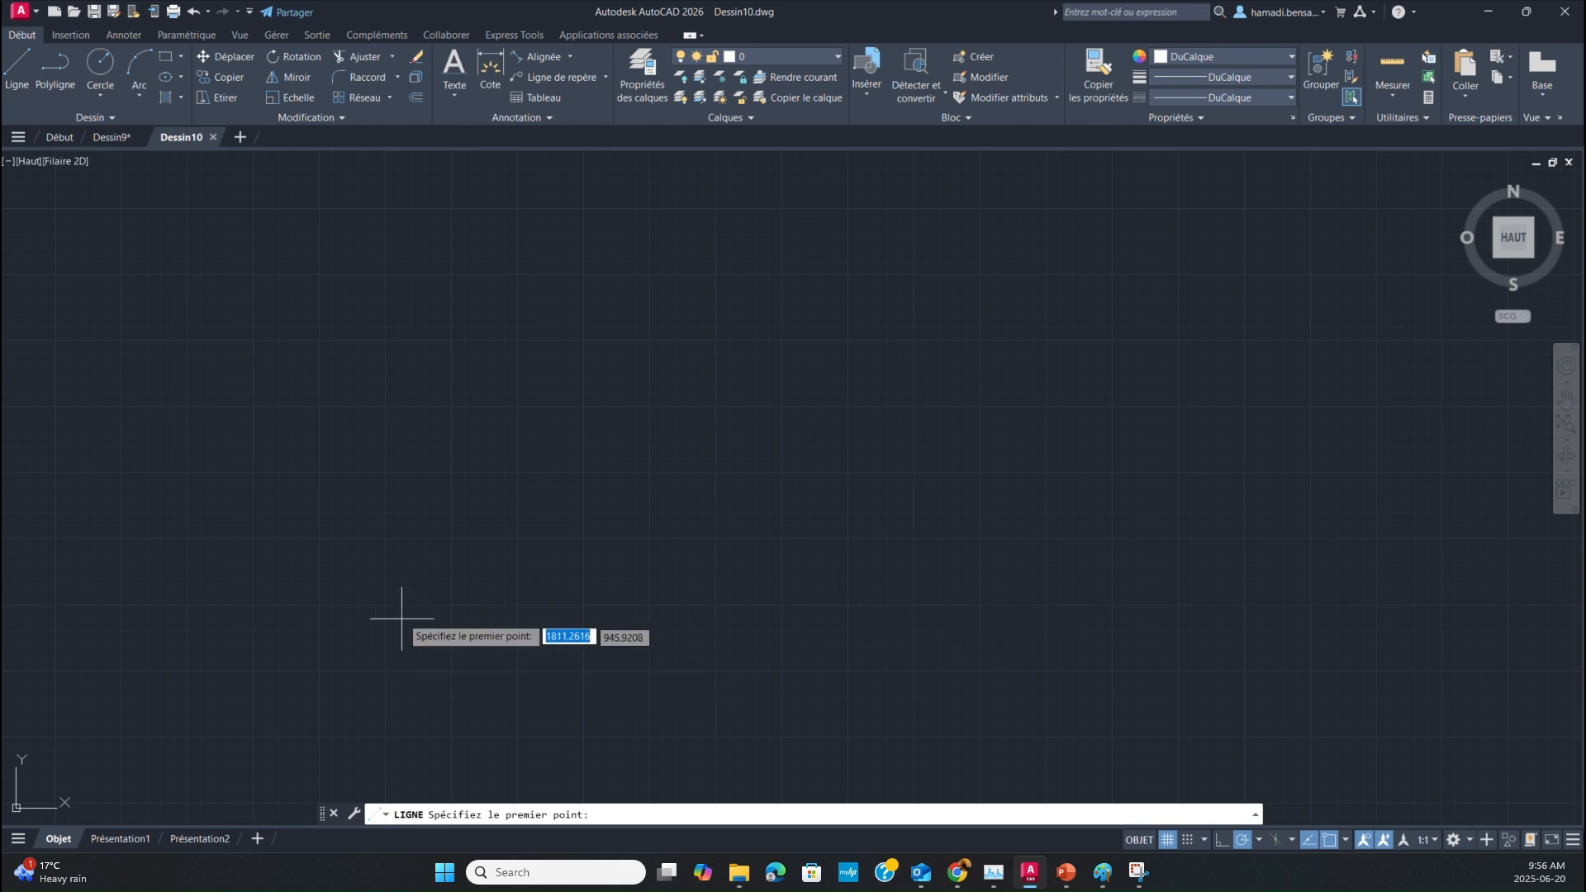
Draw a line 1000 units to the left, continued by a vertical segment about 545 units upward.
click(848, 606)
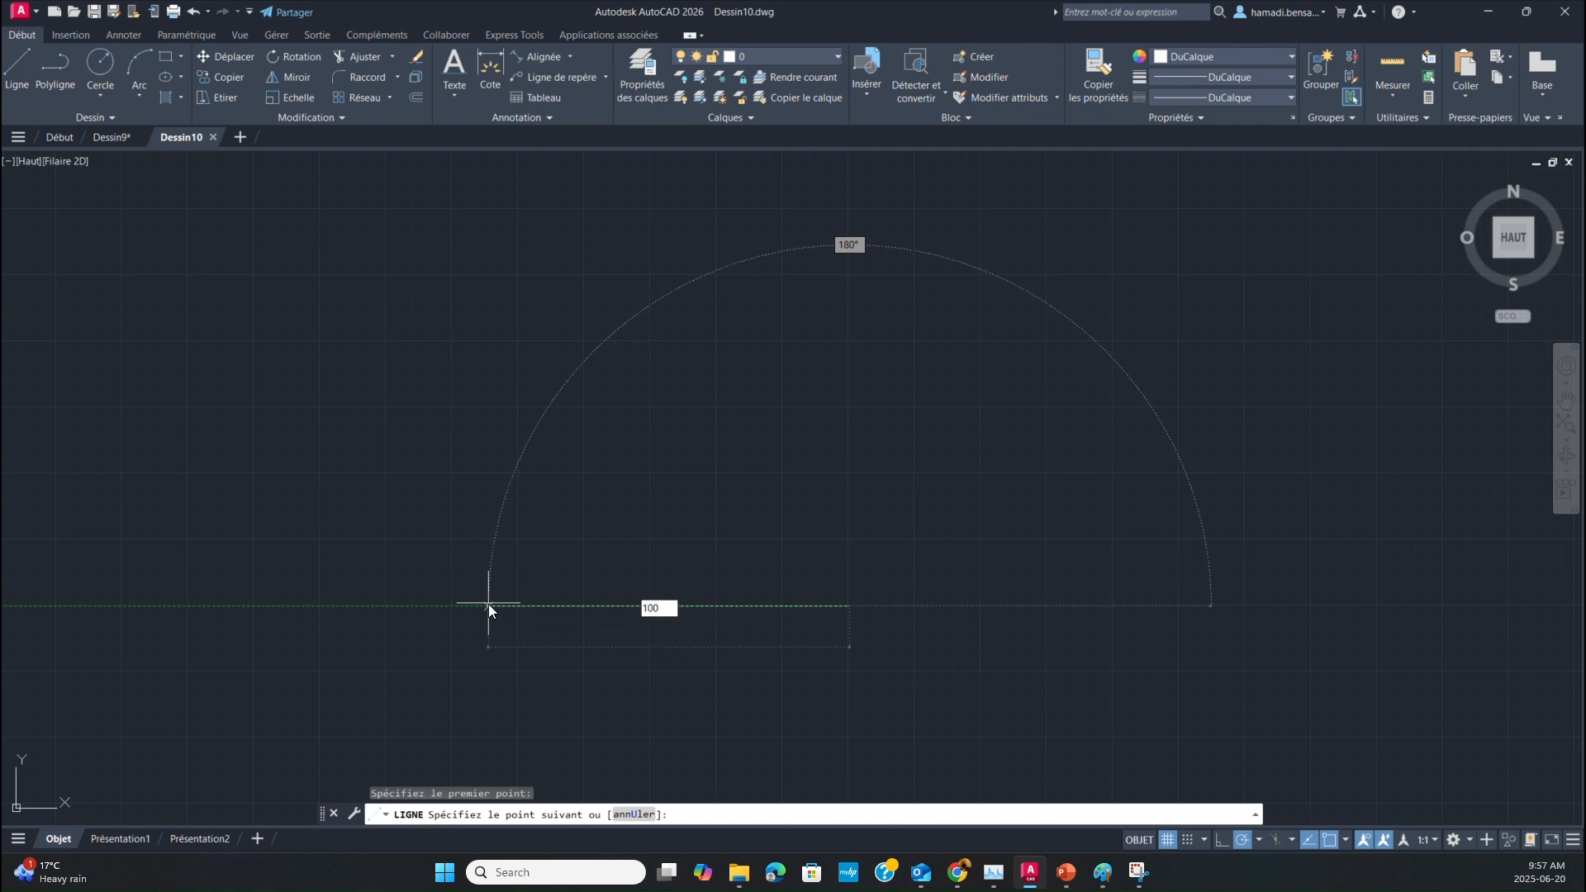
text(1000)
key(Return)
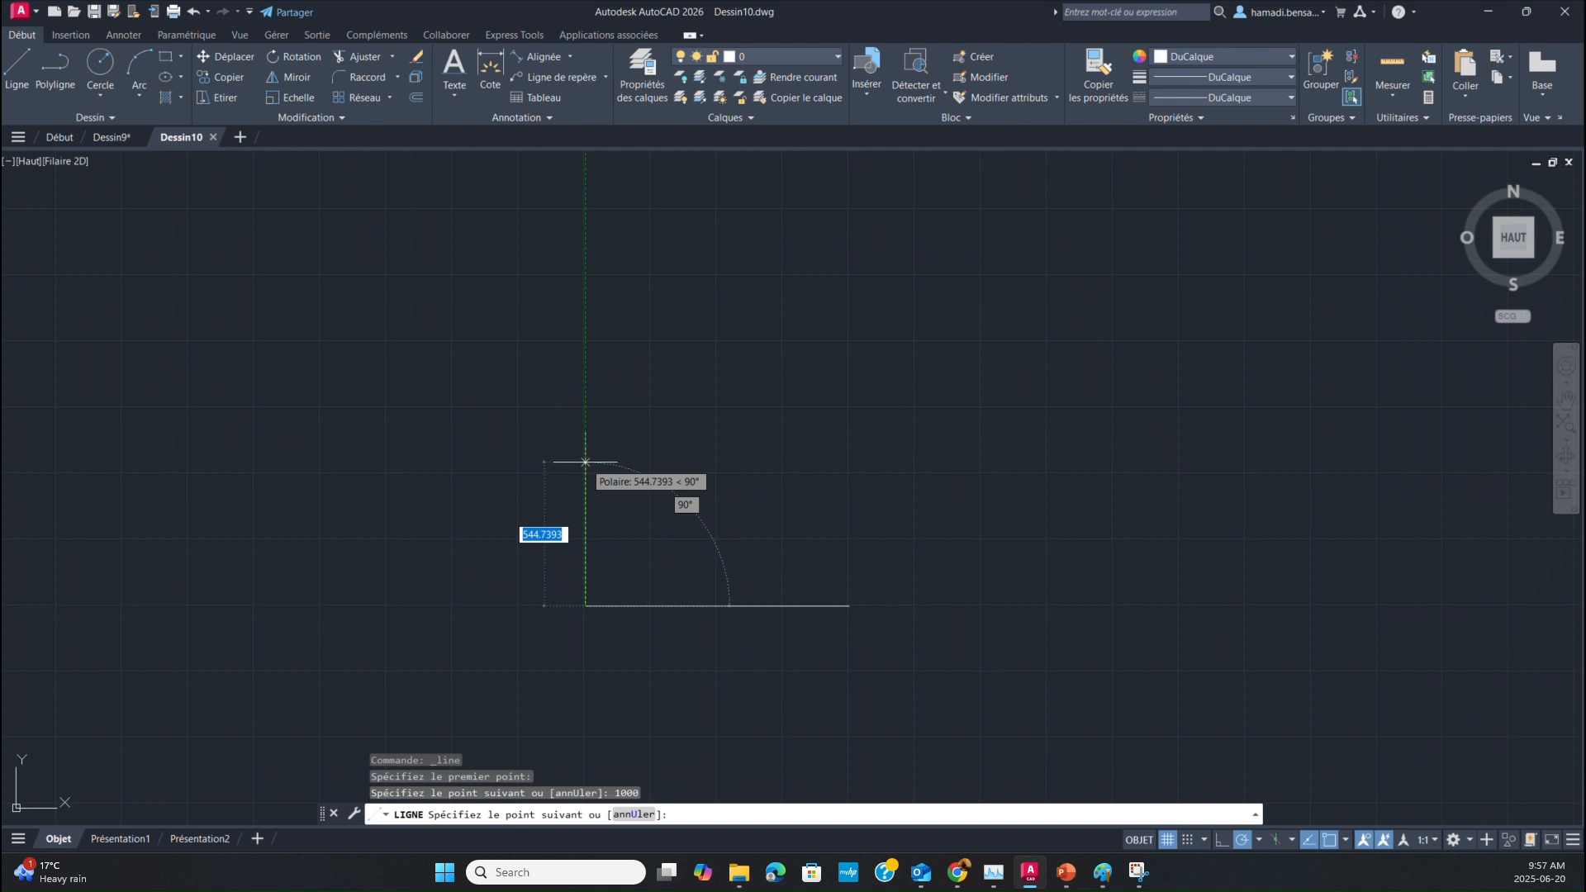
text(250)
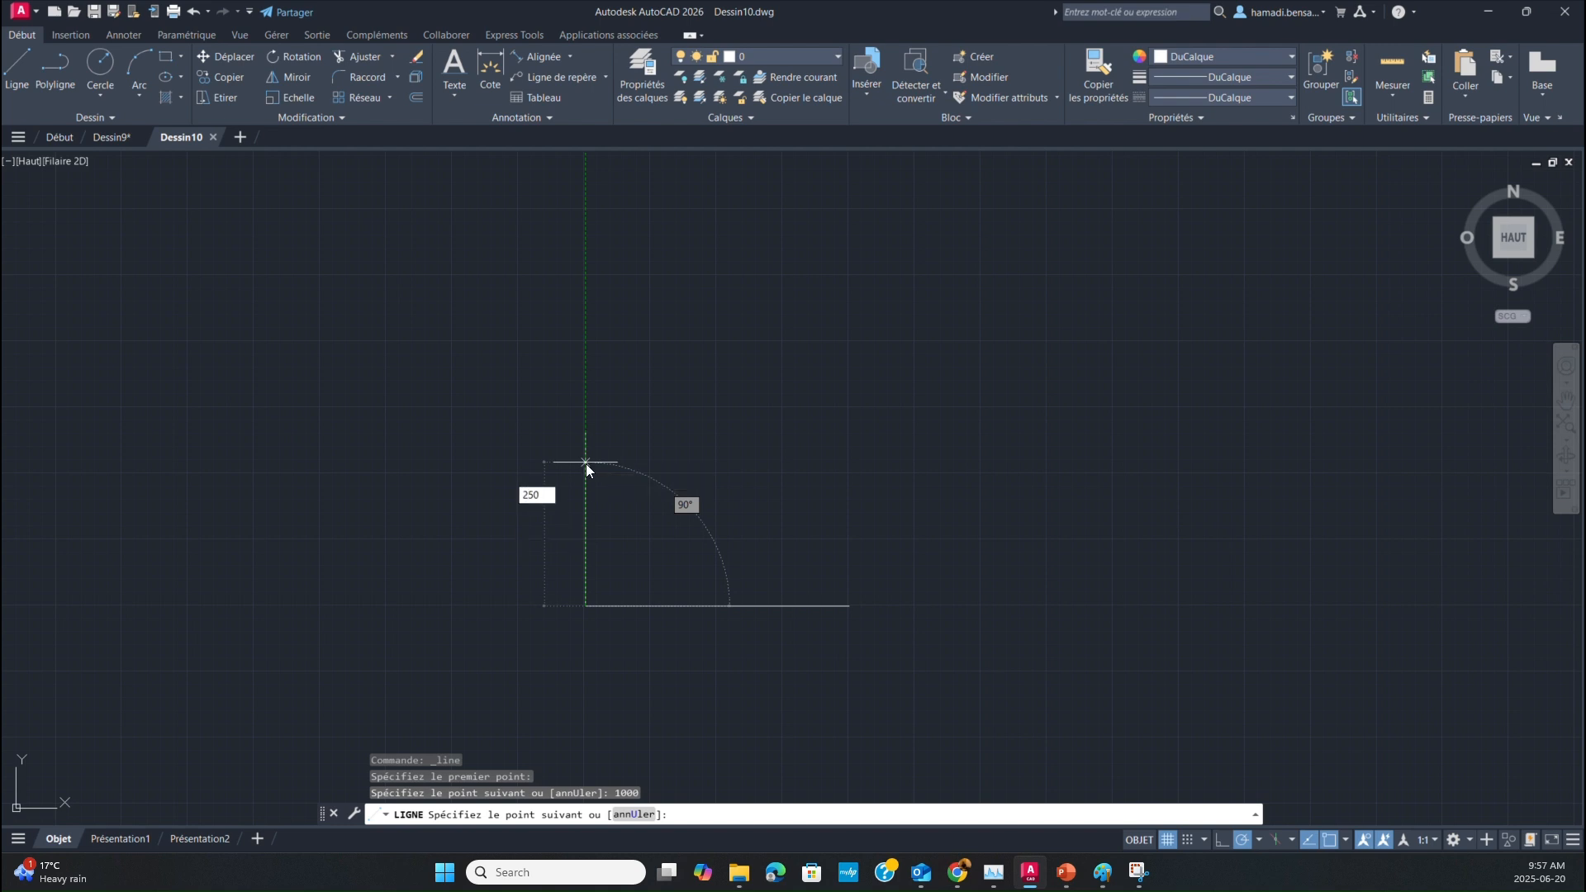
click(587, 464)
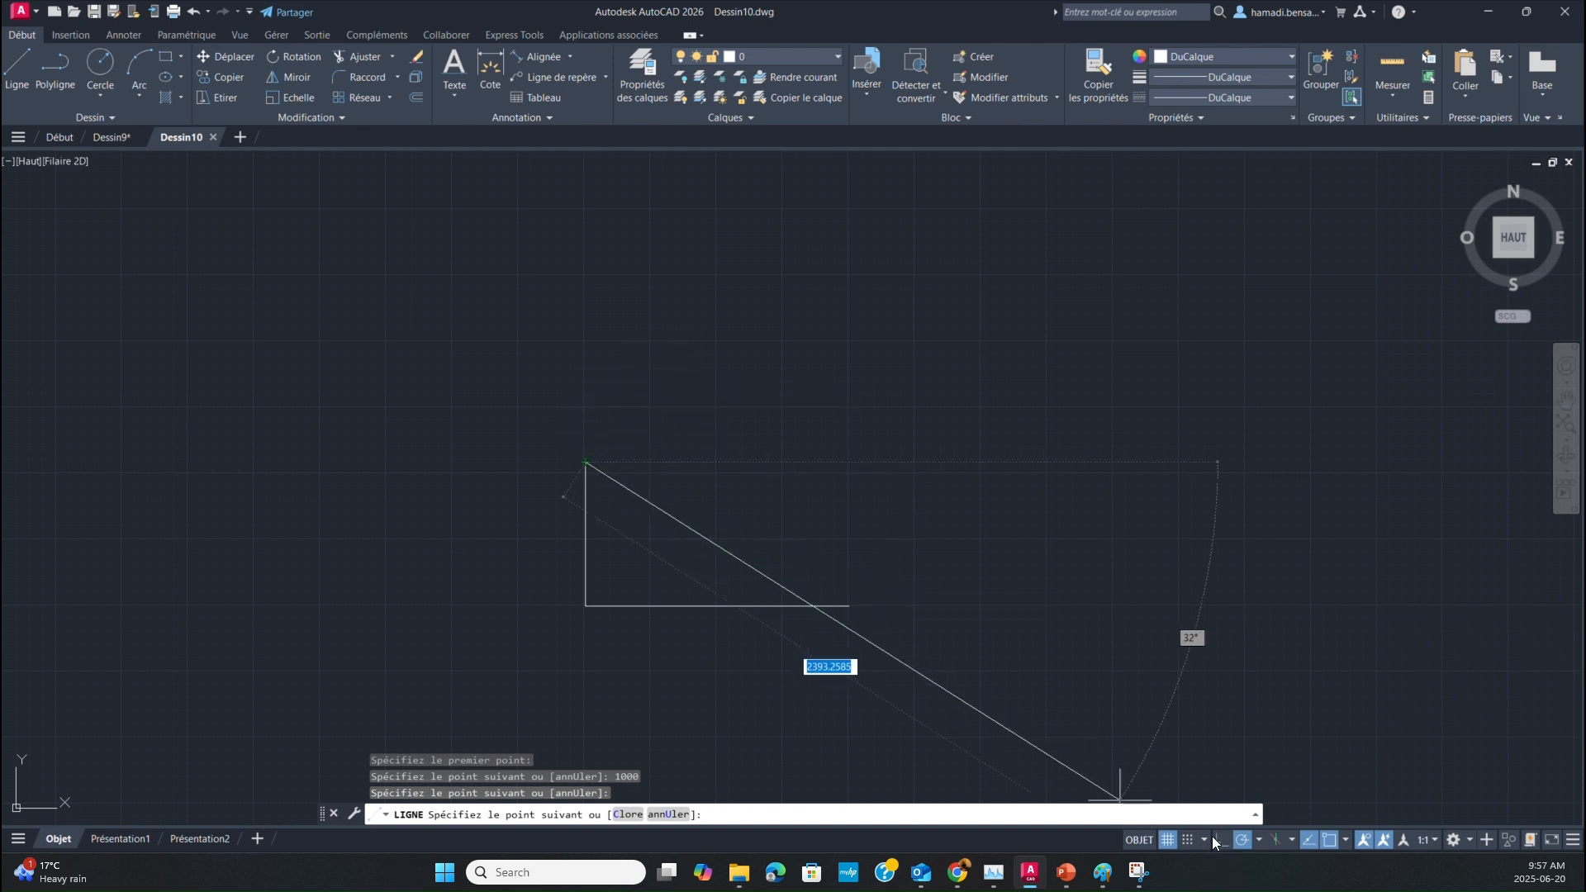
Set the polar tracking angle increment to 45, 90, 135, 180 degrees while continuing the line.
click(1260, 840)
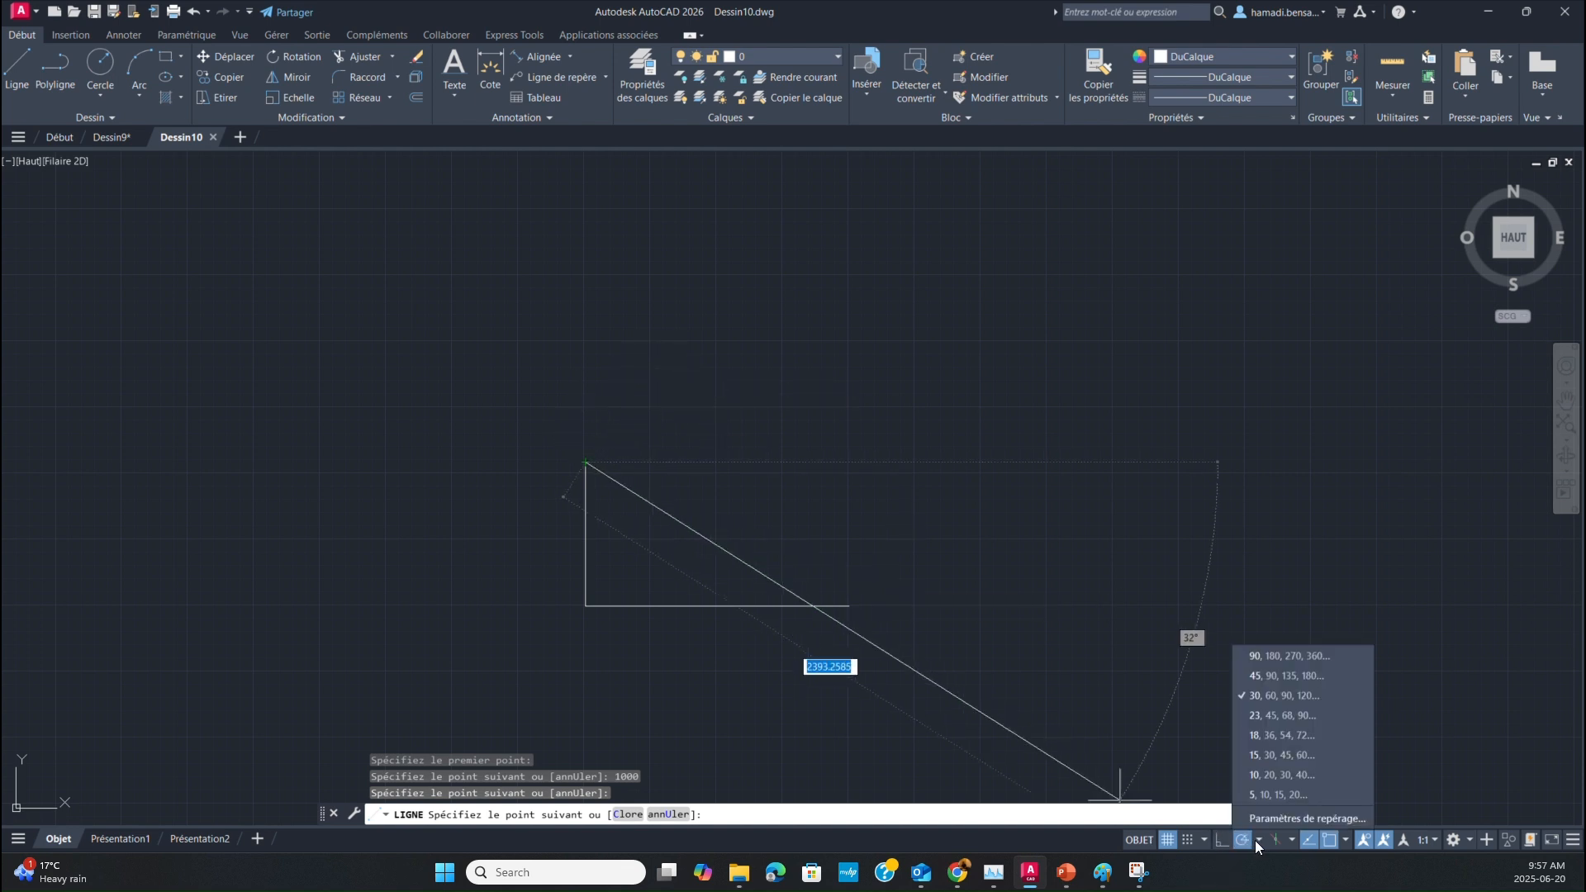
click(1253, 684)
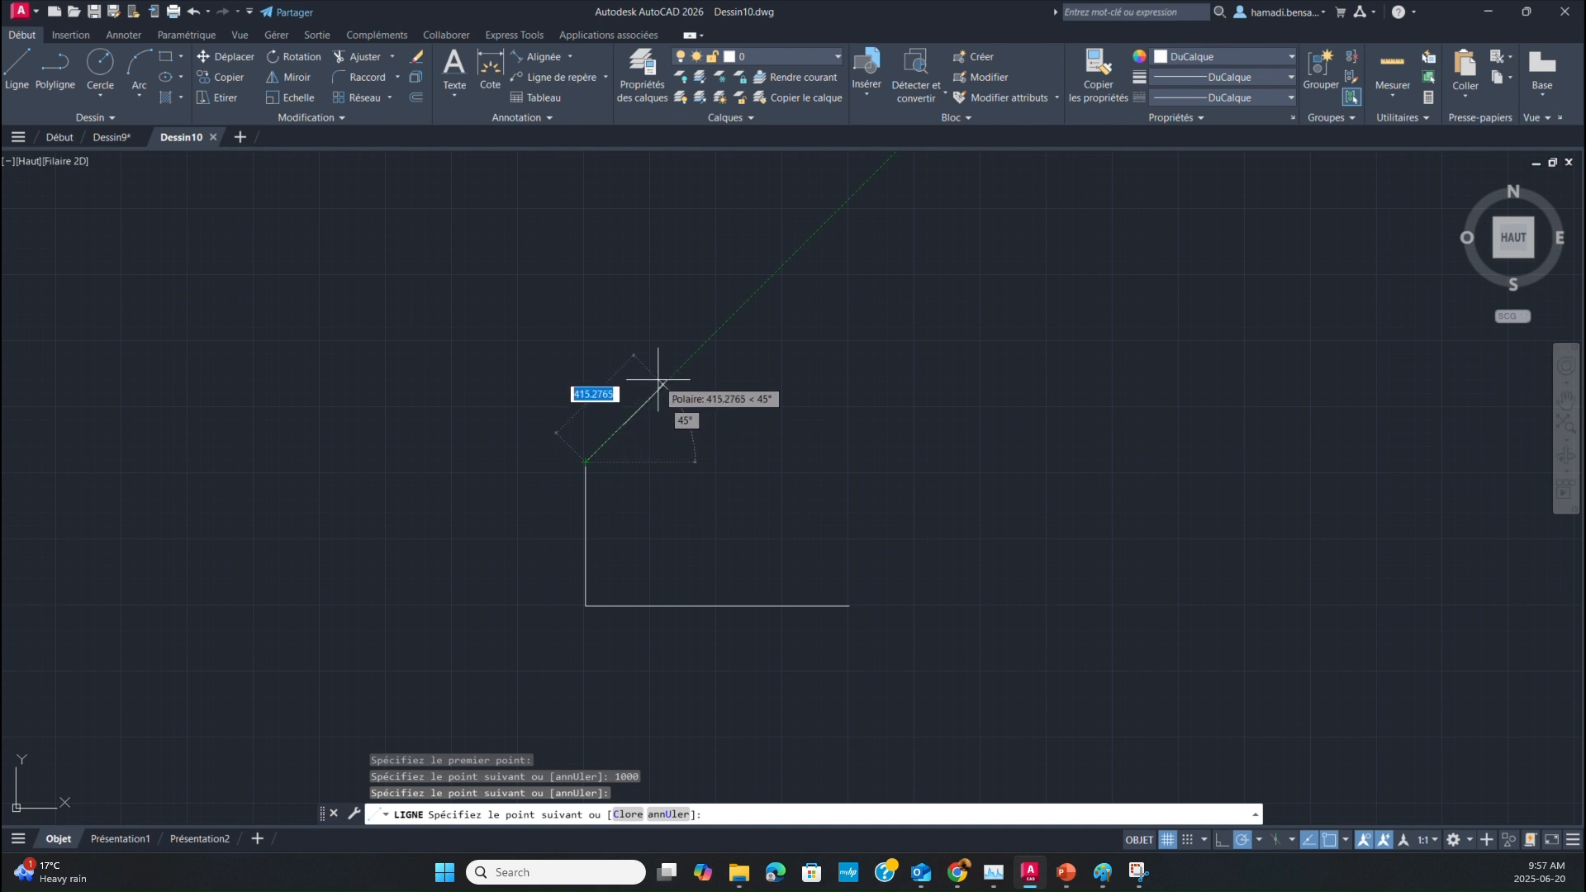
Continue the line with a 500-unit segment at 45° from the top of the vertical segment and finish it.
text(500)
key(Return)
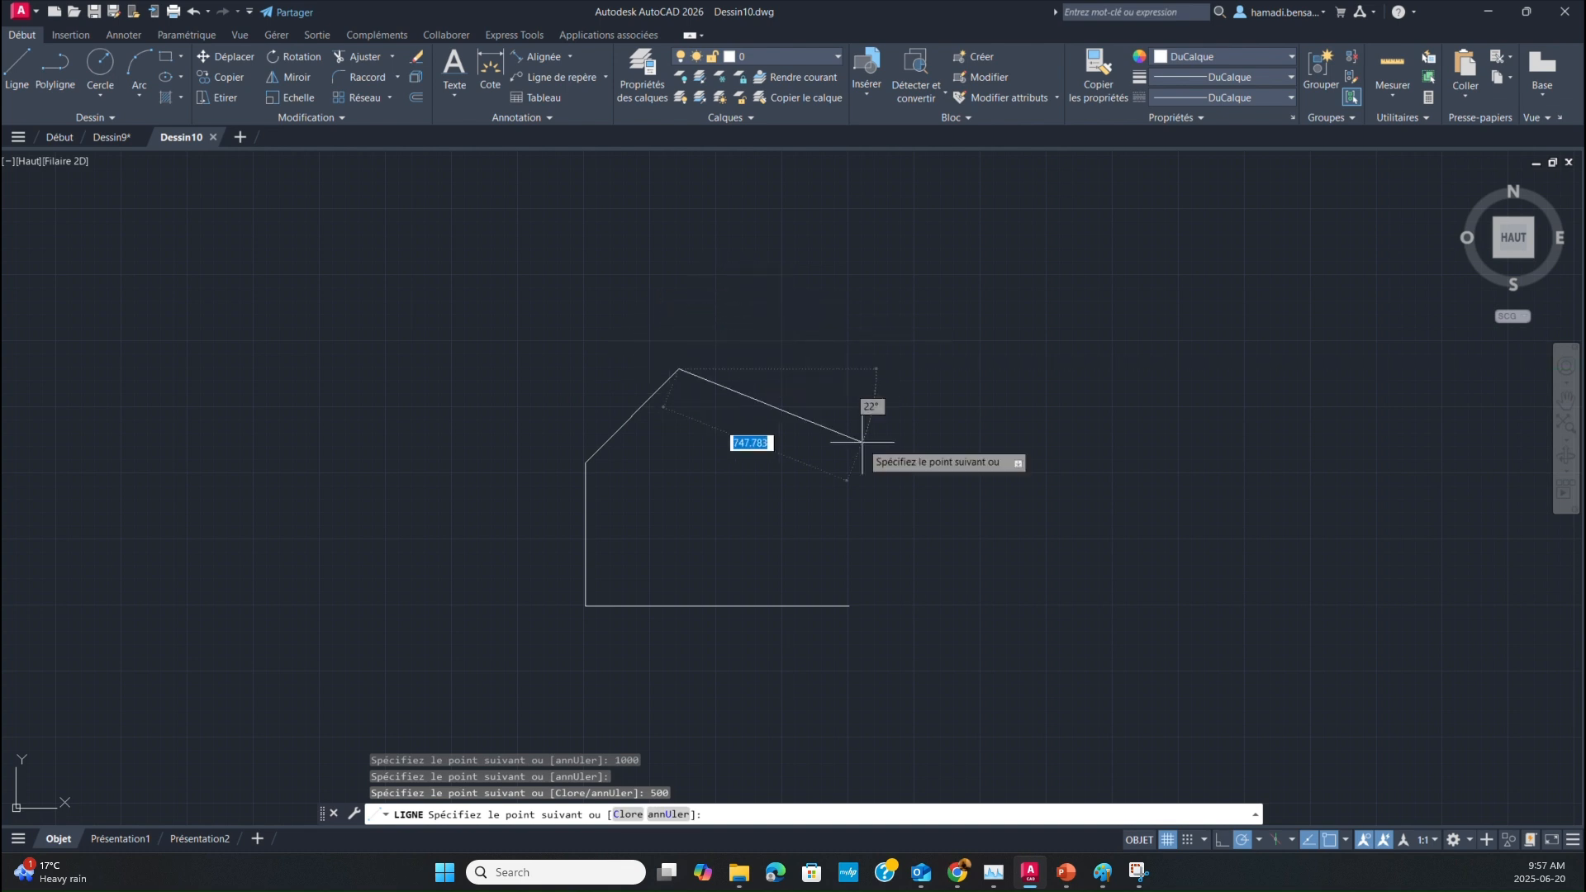
key(Escape)
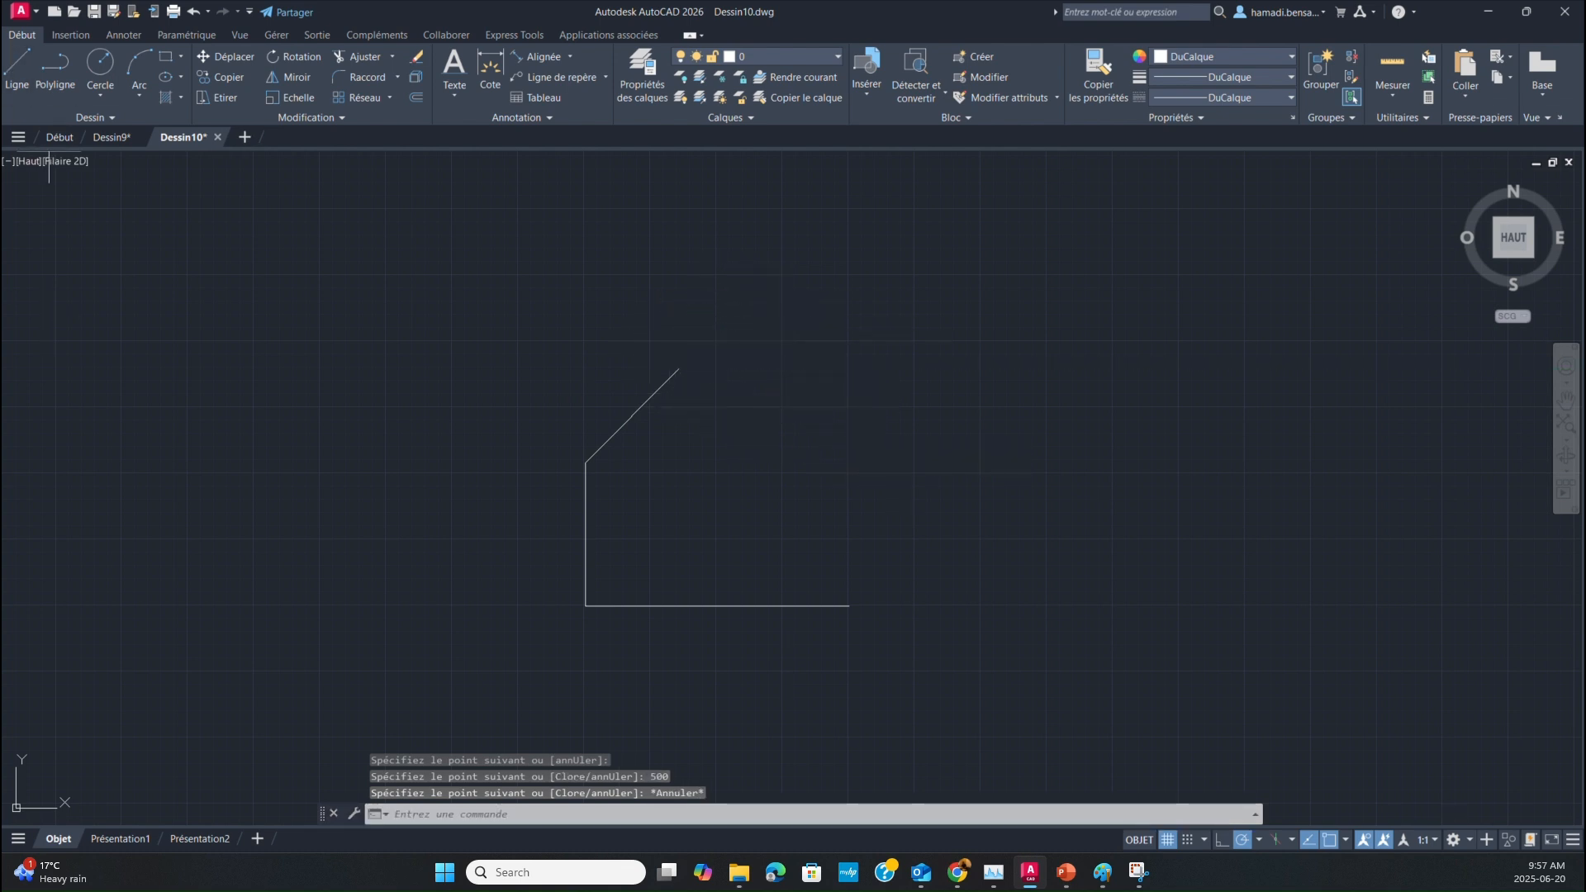
Draw a 250-unit vertical line upward from the right end of the horizontal line.
key(Return)
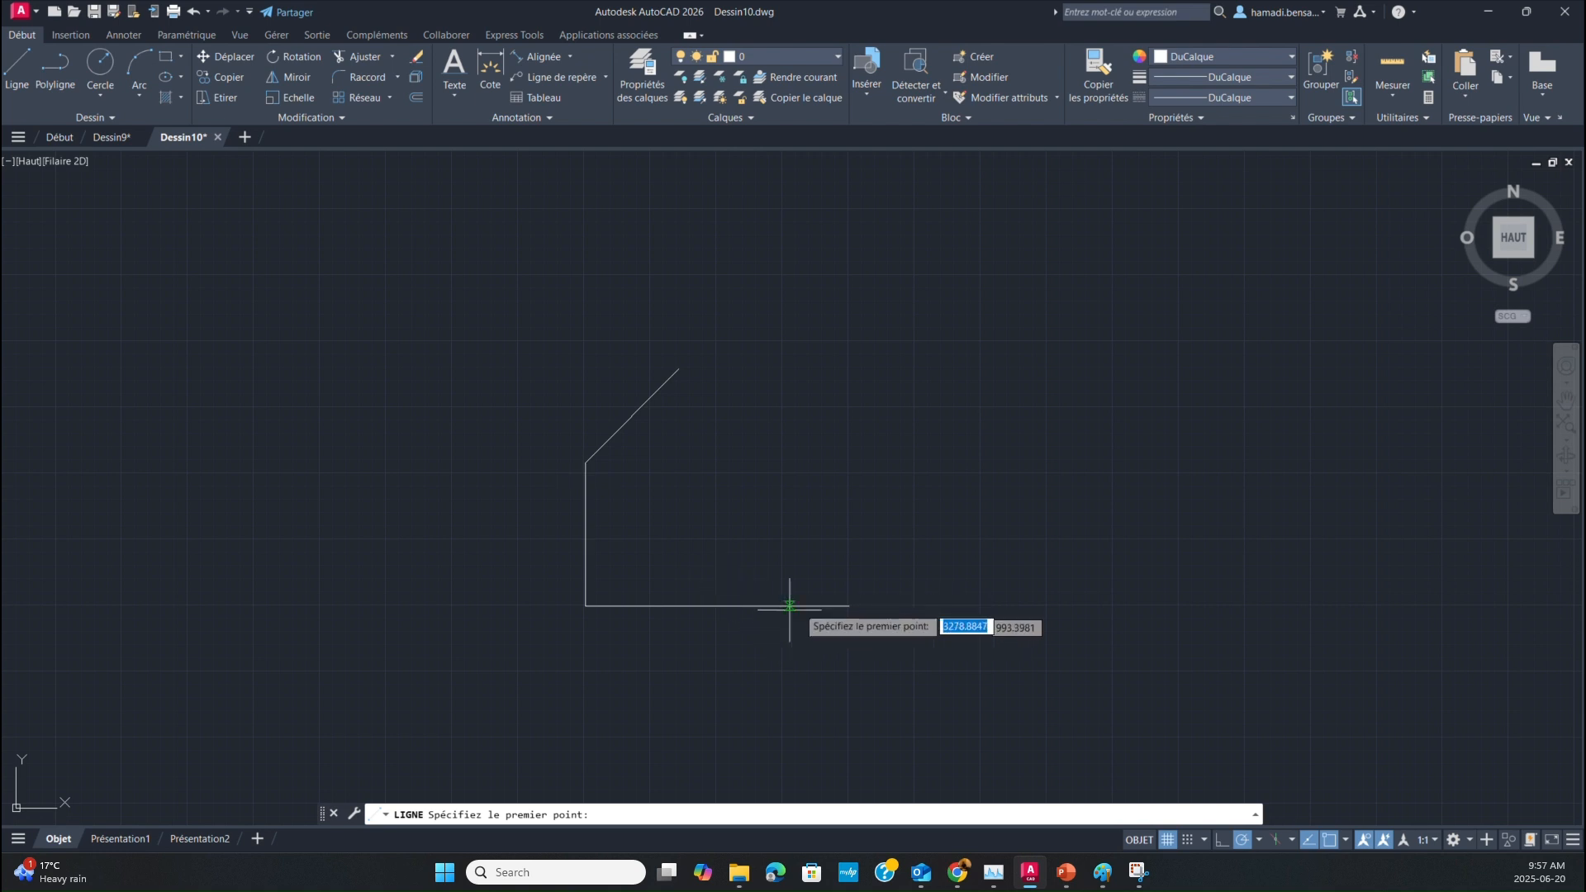
click(850, 607)
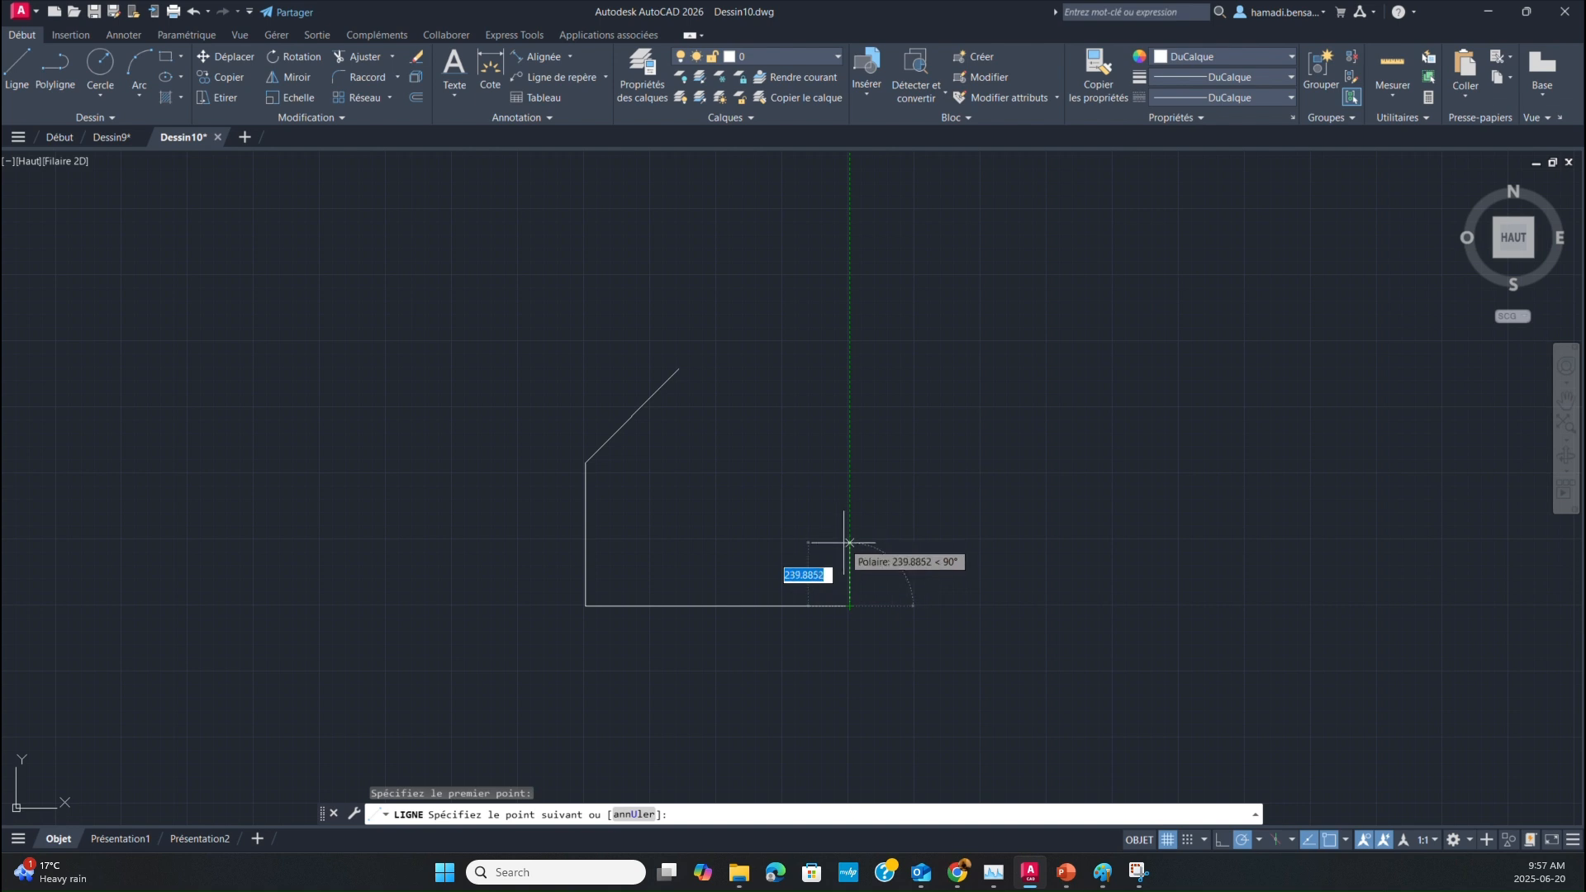
text(250)
key(Return)
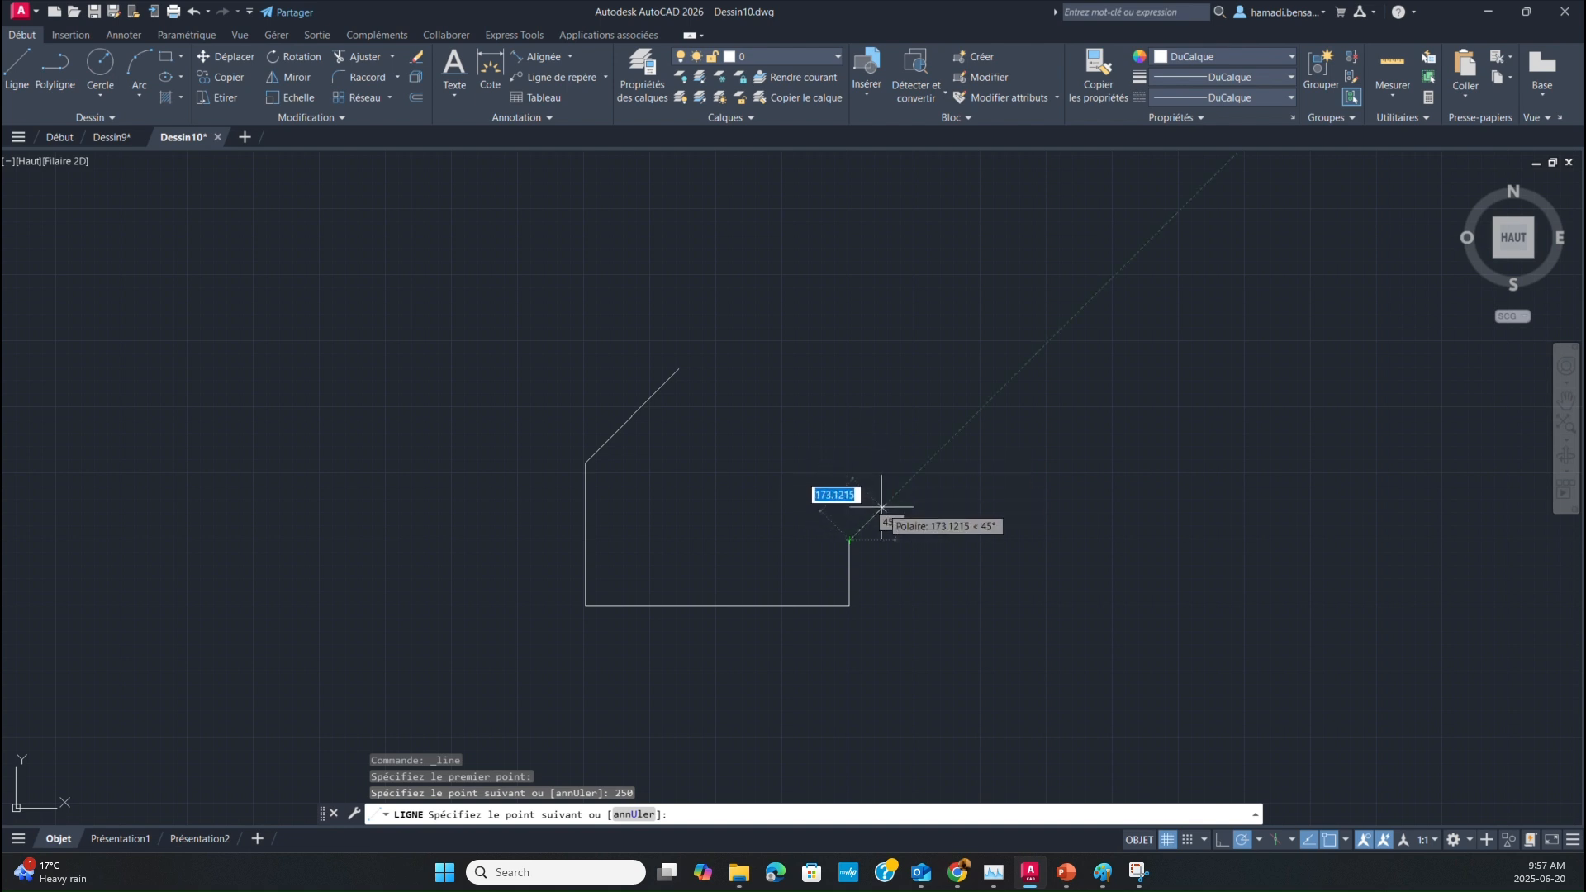
key(Escape)
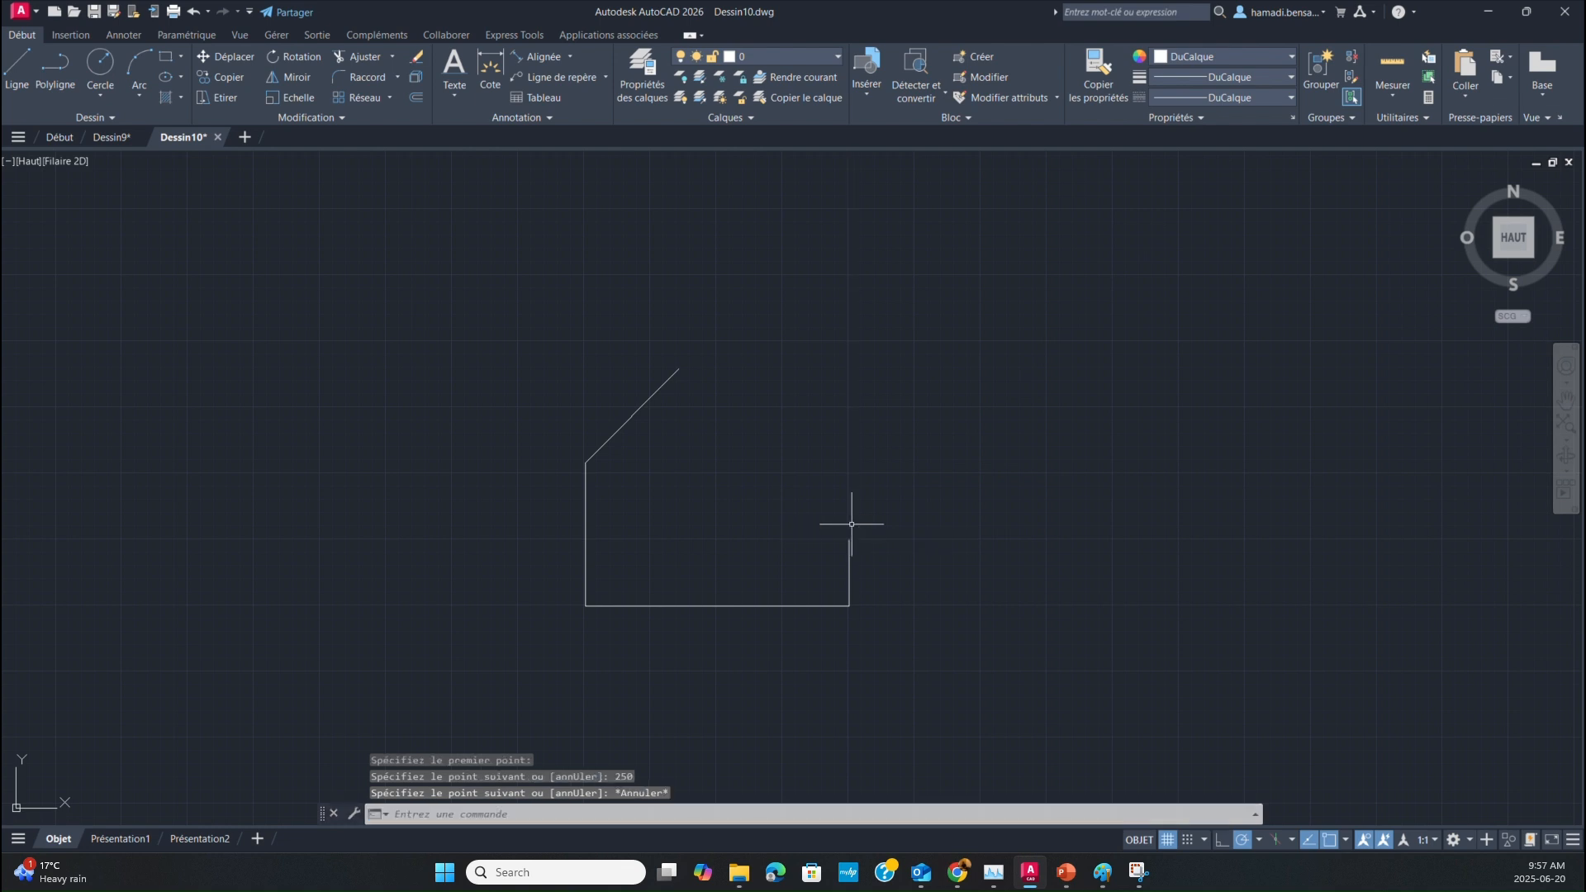
click(420, 58)
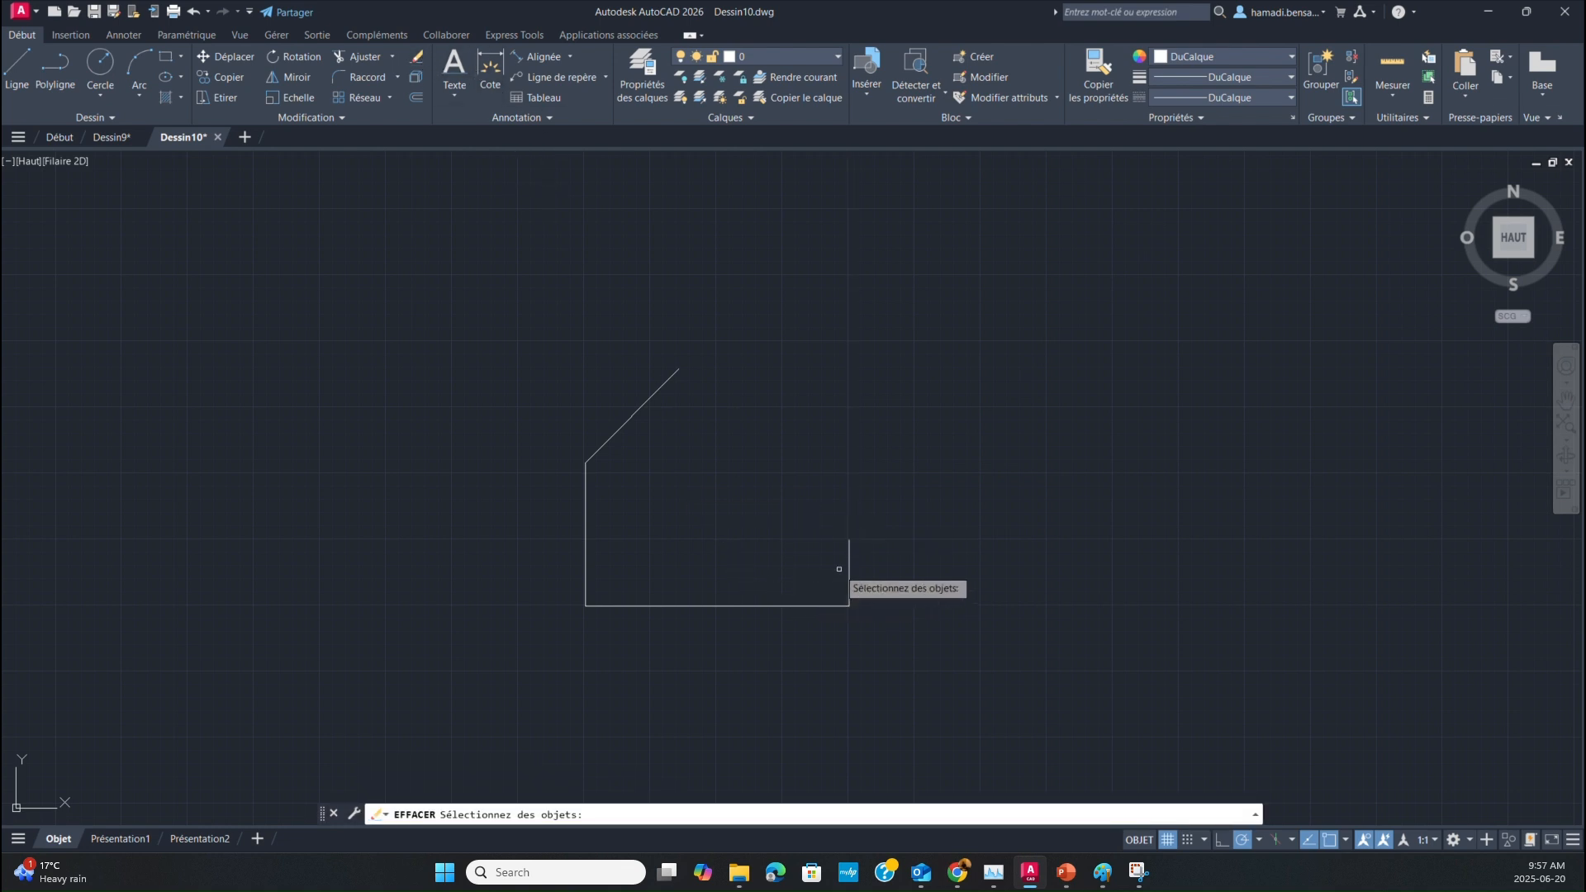
click(850, 568)
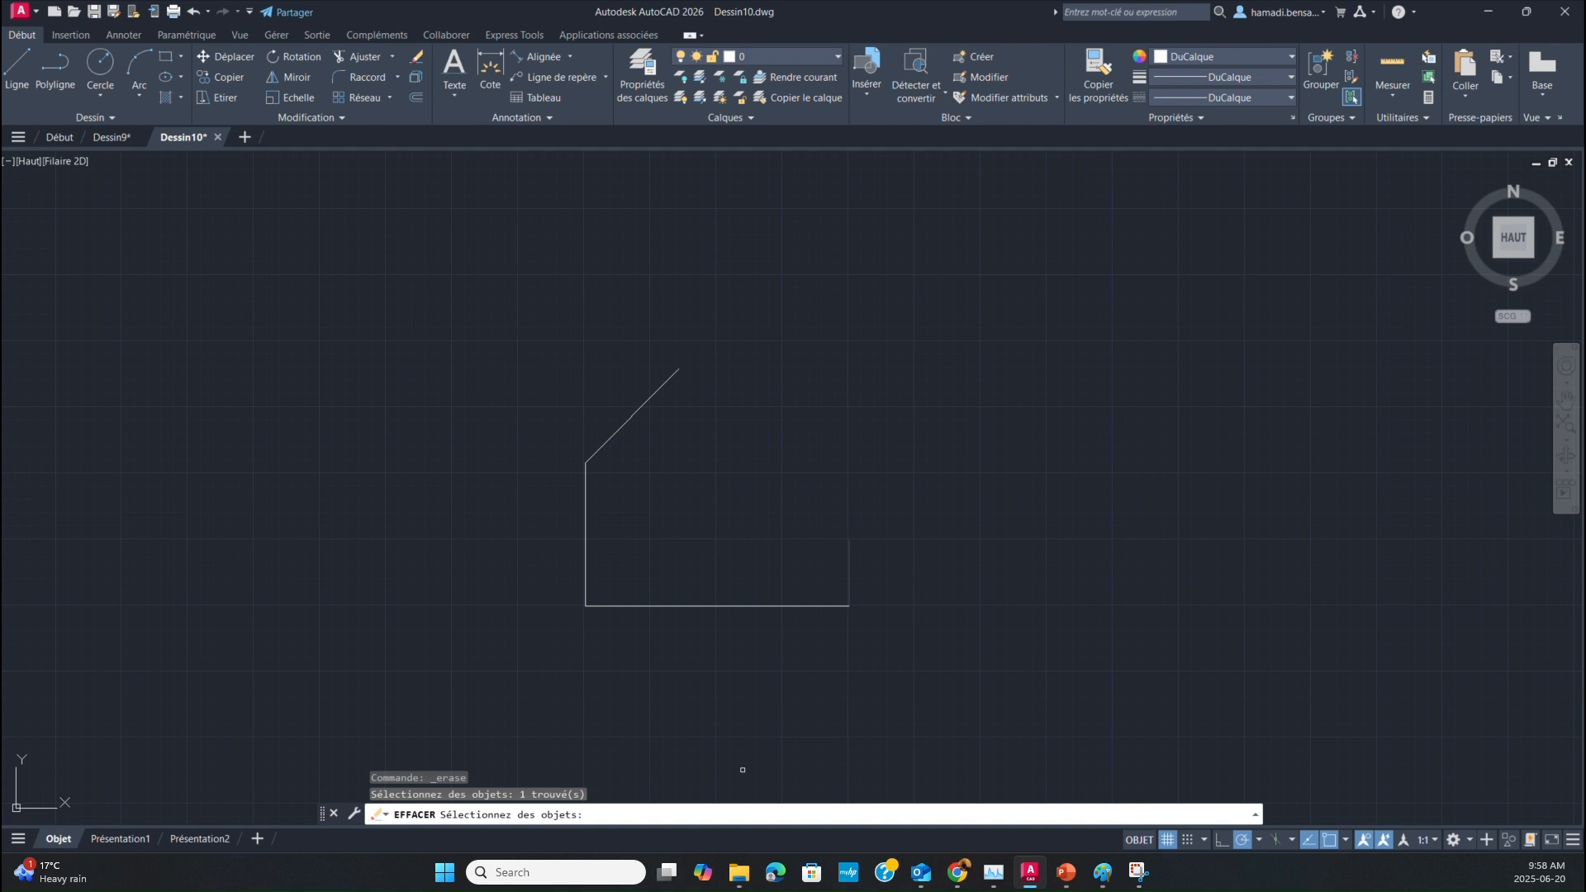
click(1139, 874)
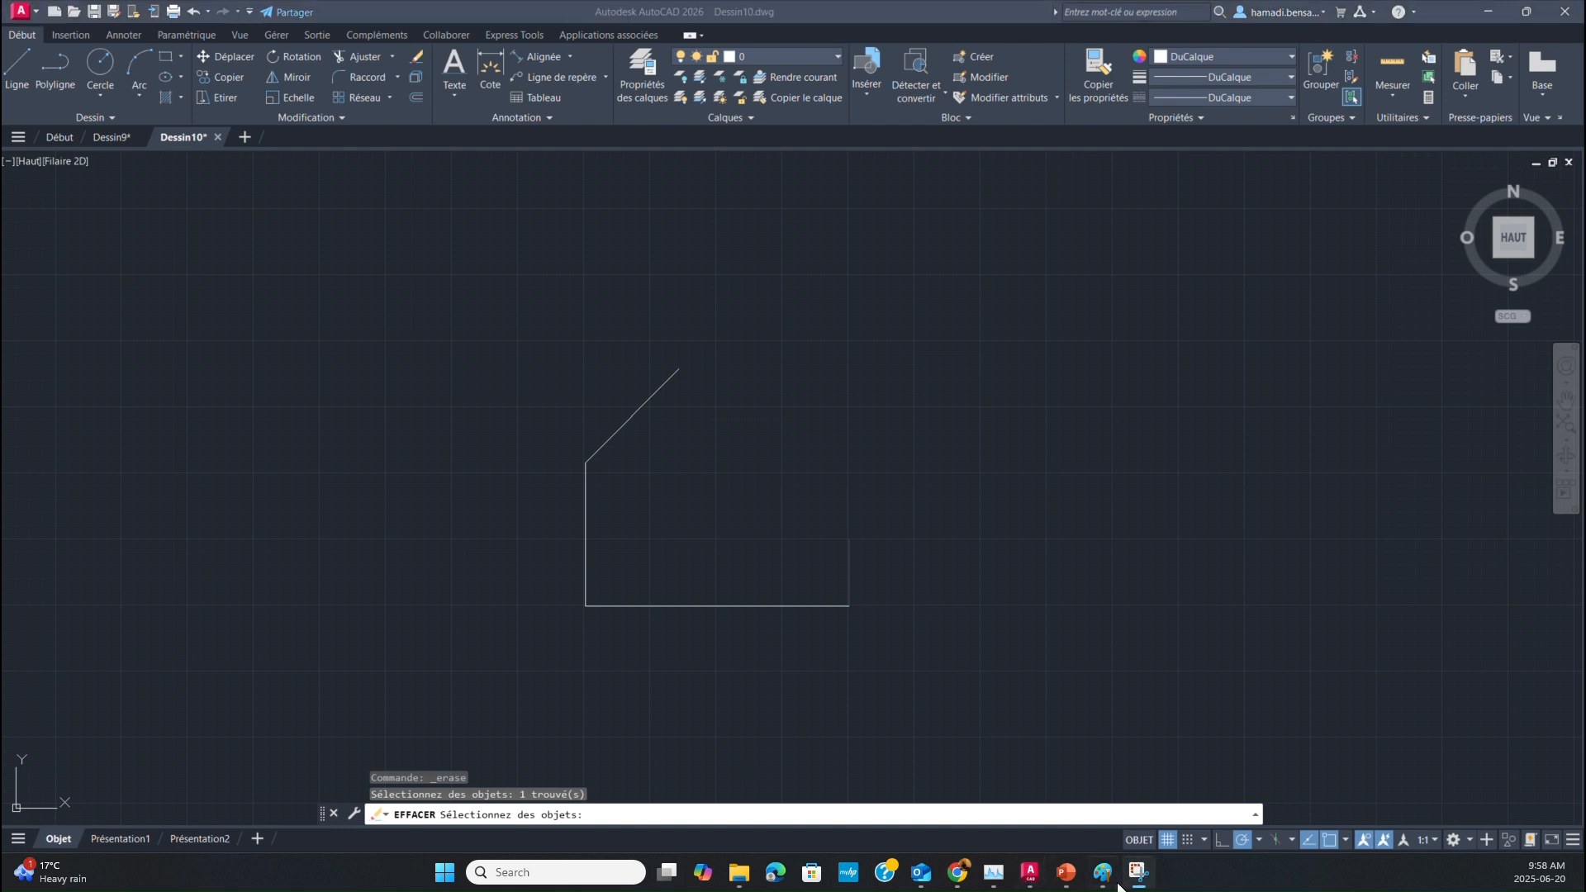
click(1107, 879)
click(1107, 879)
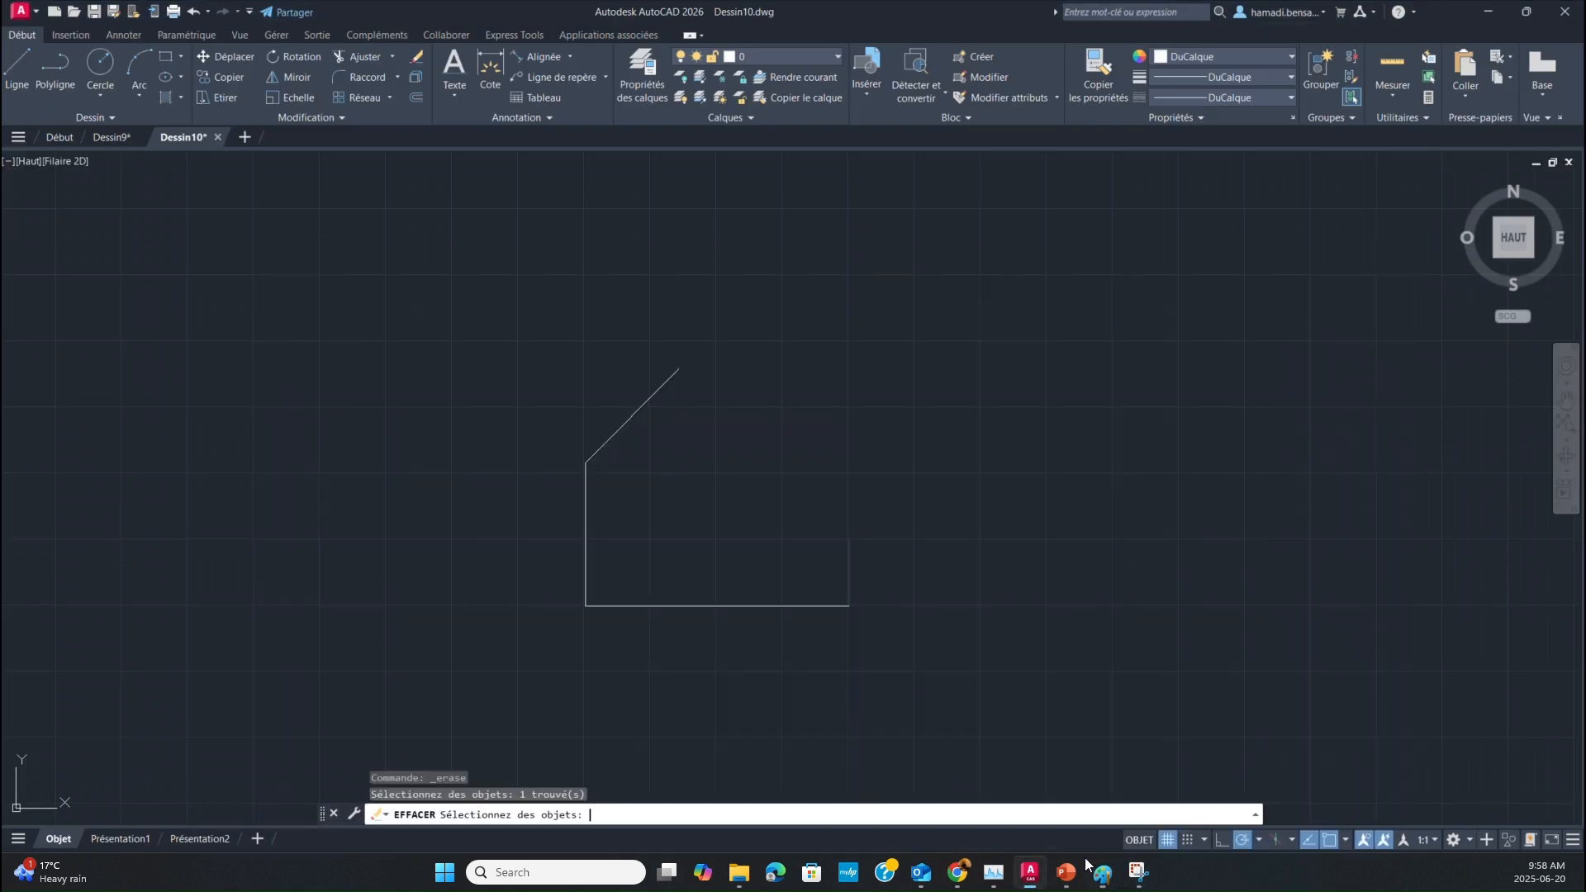
click(588, 531)
click(577, 522)
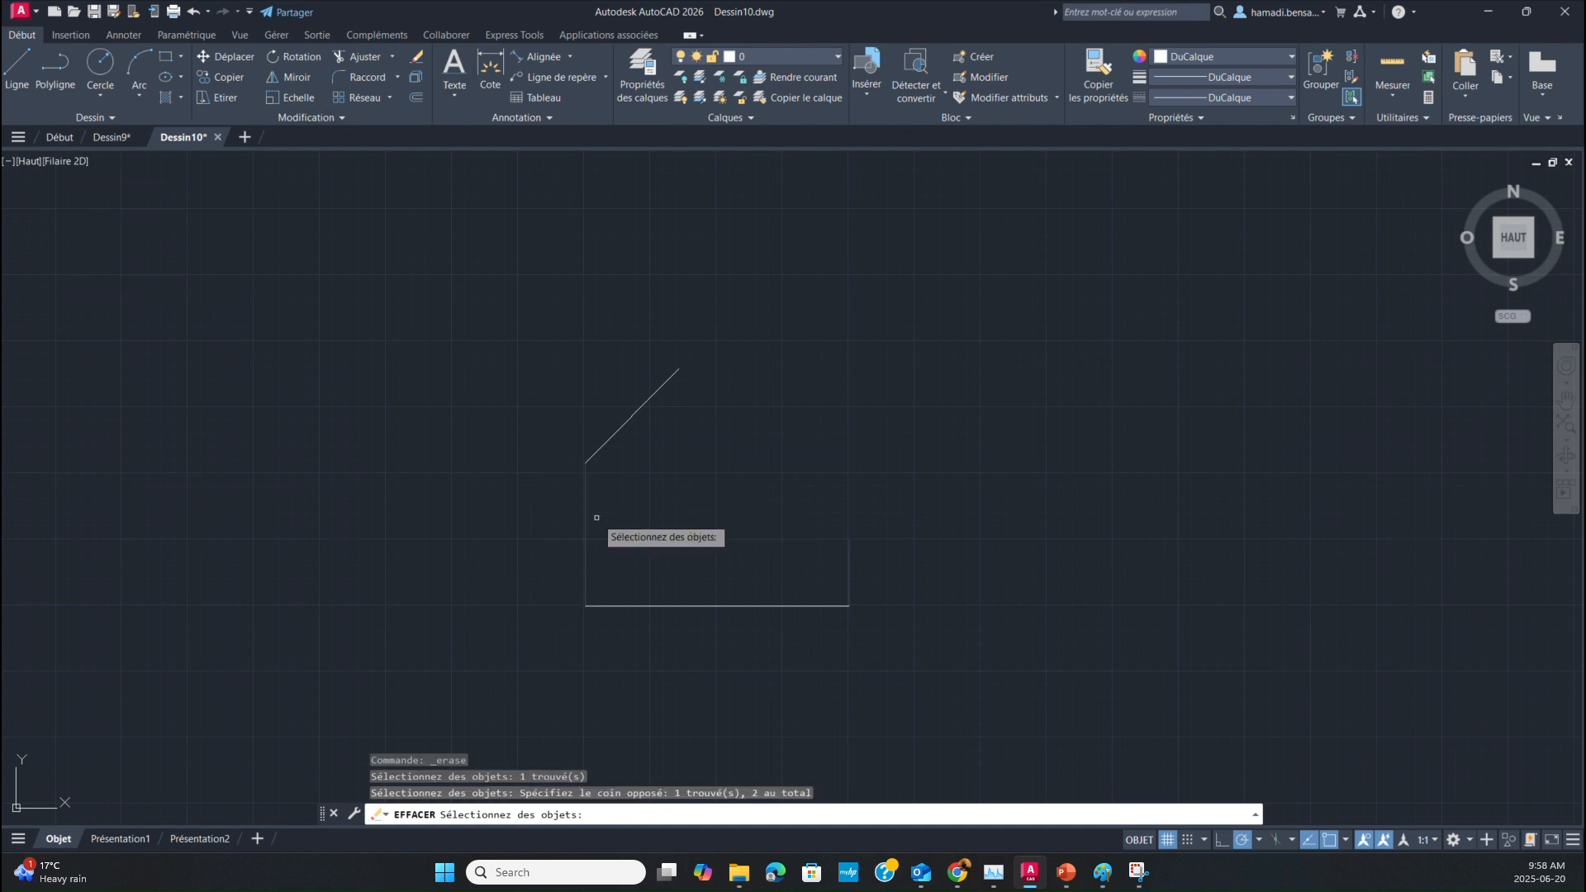
click(624, 428)
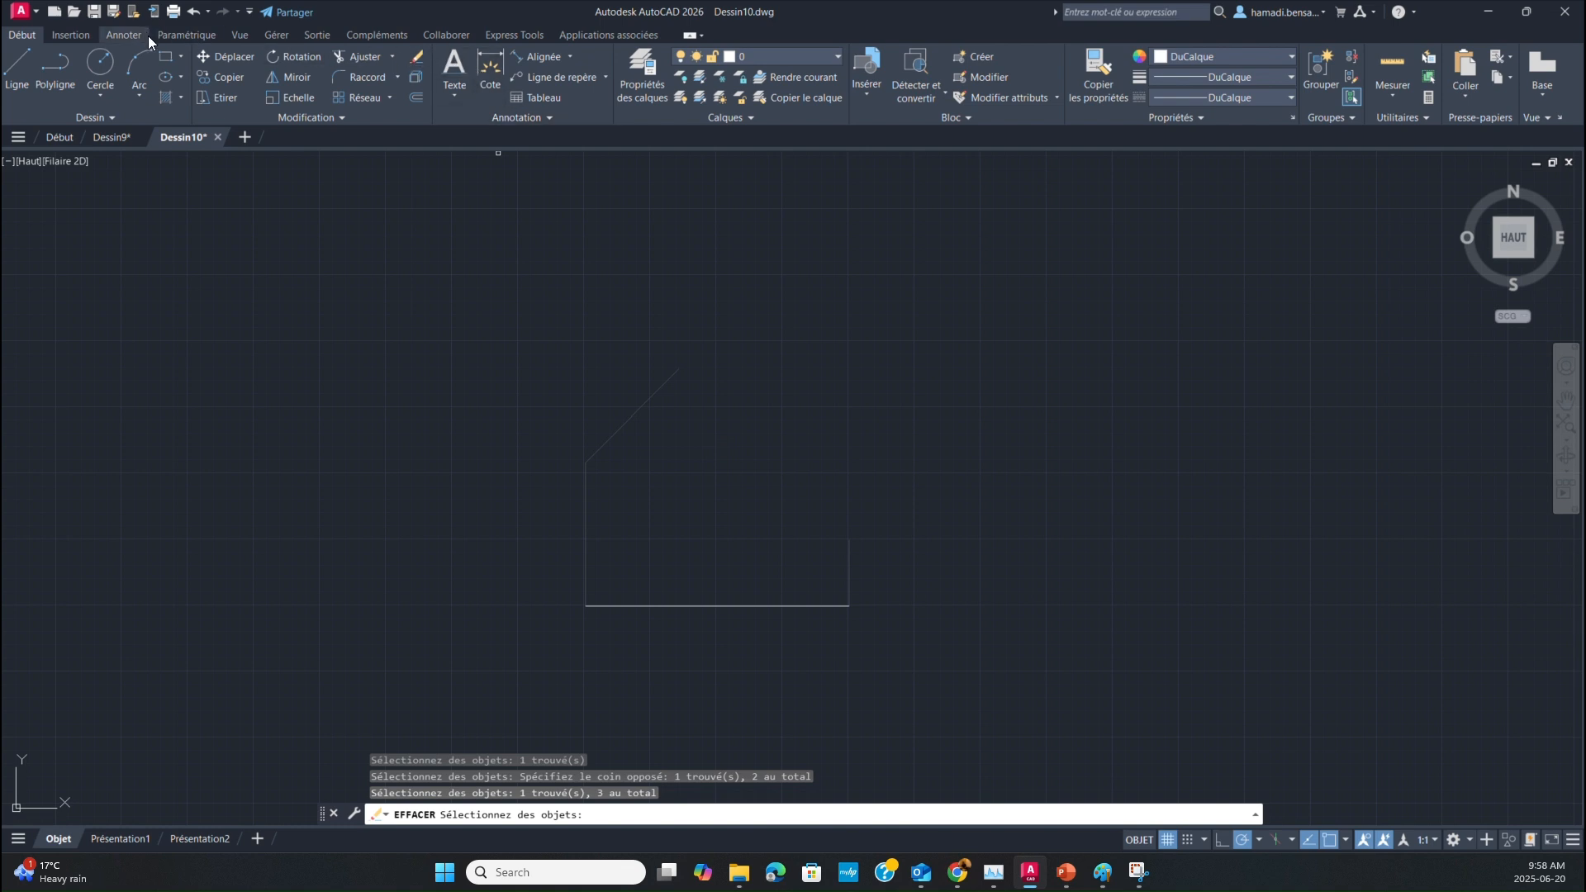
click(27, 67)
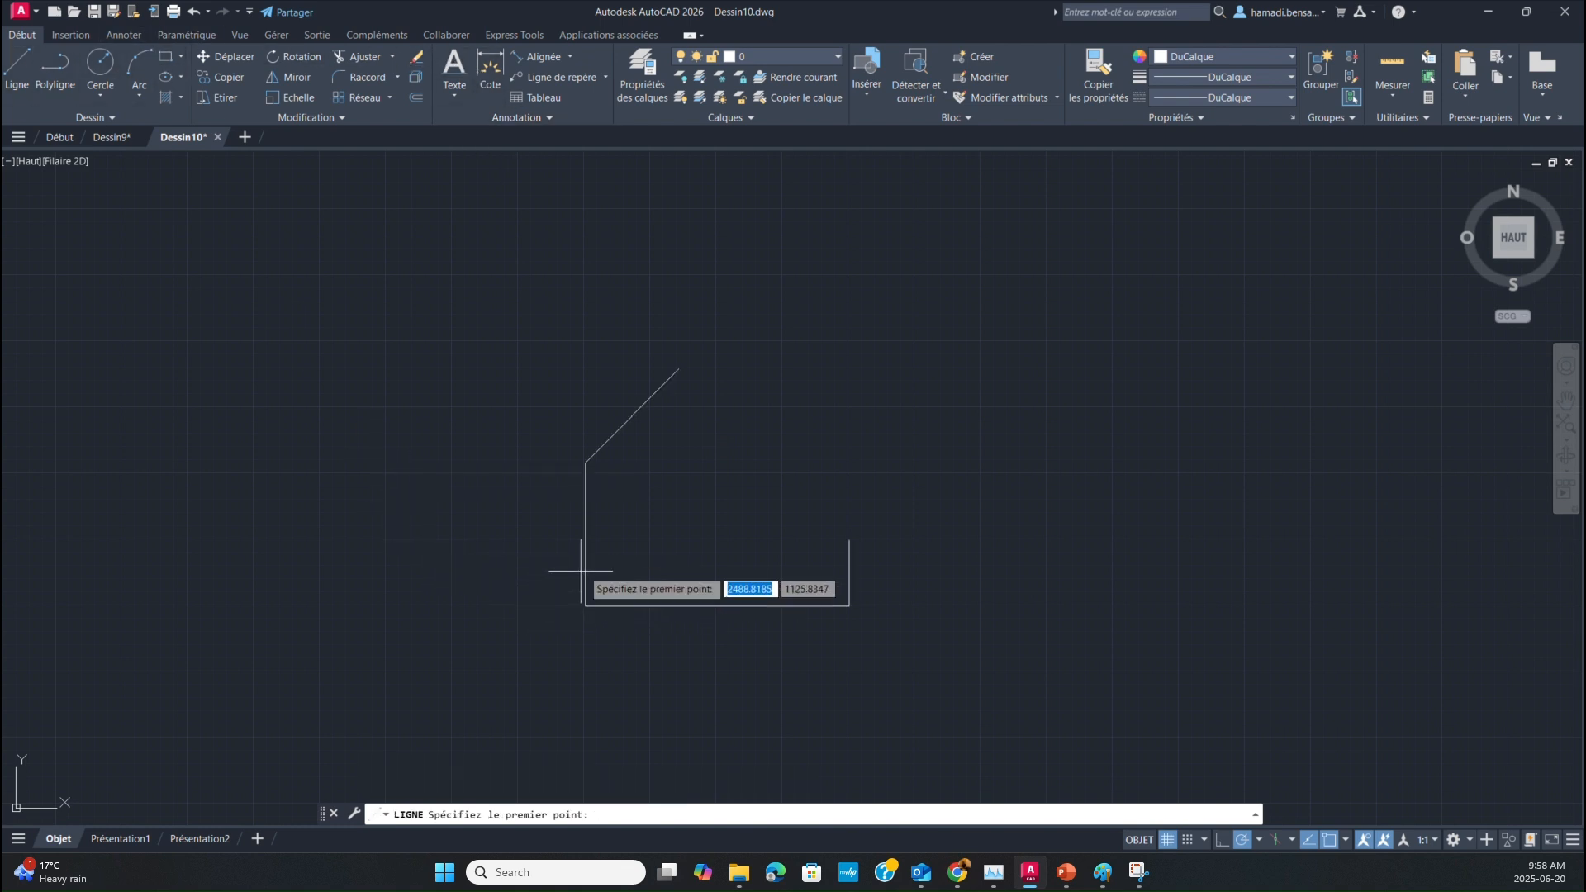
click(417, 58)
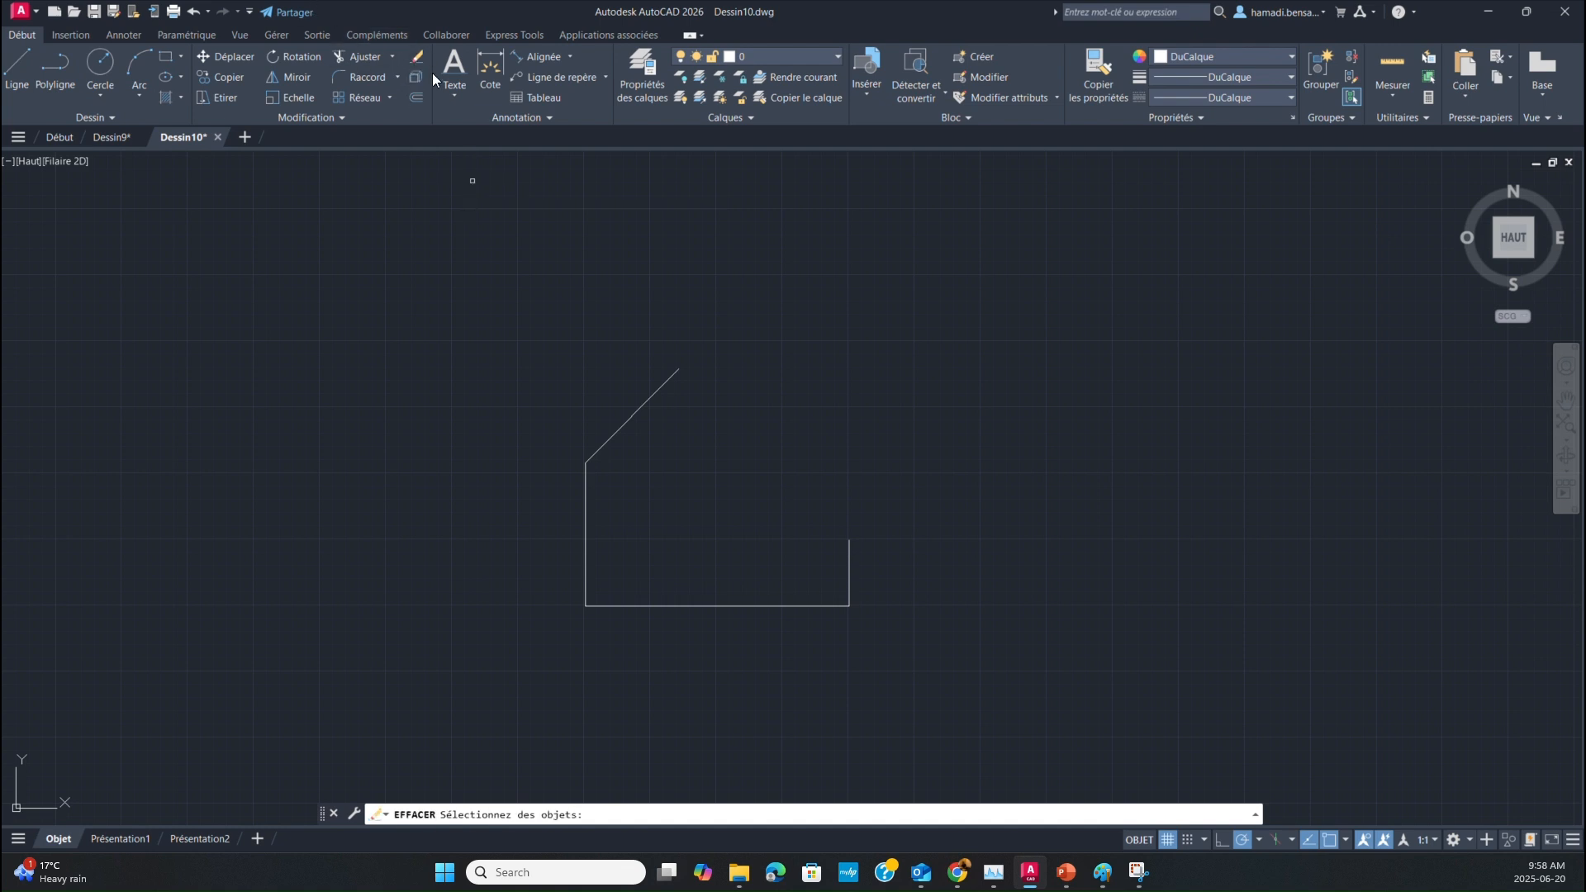
click(585, 524)
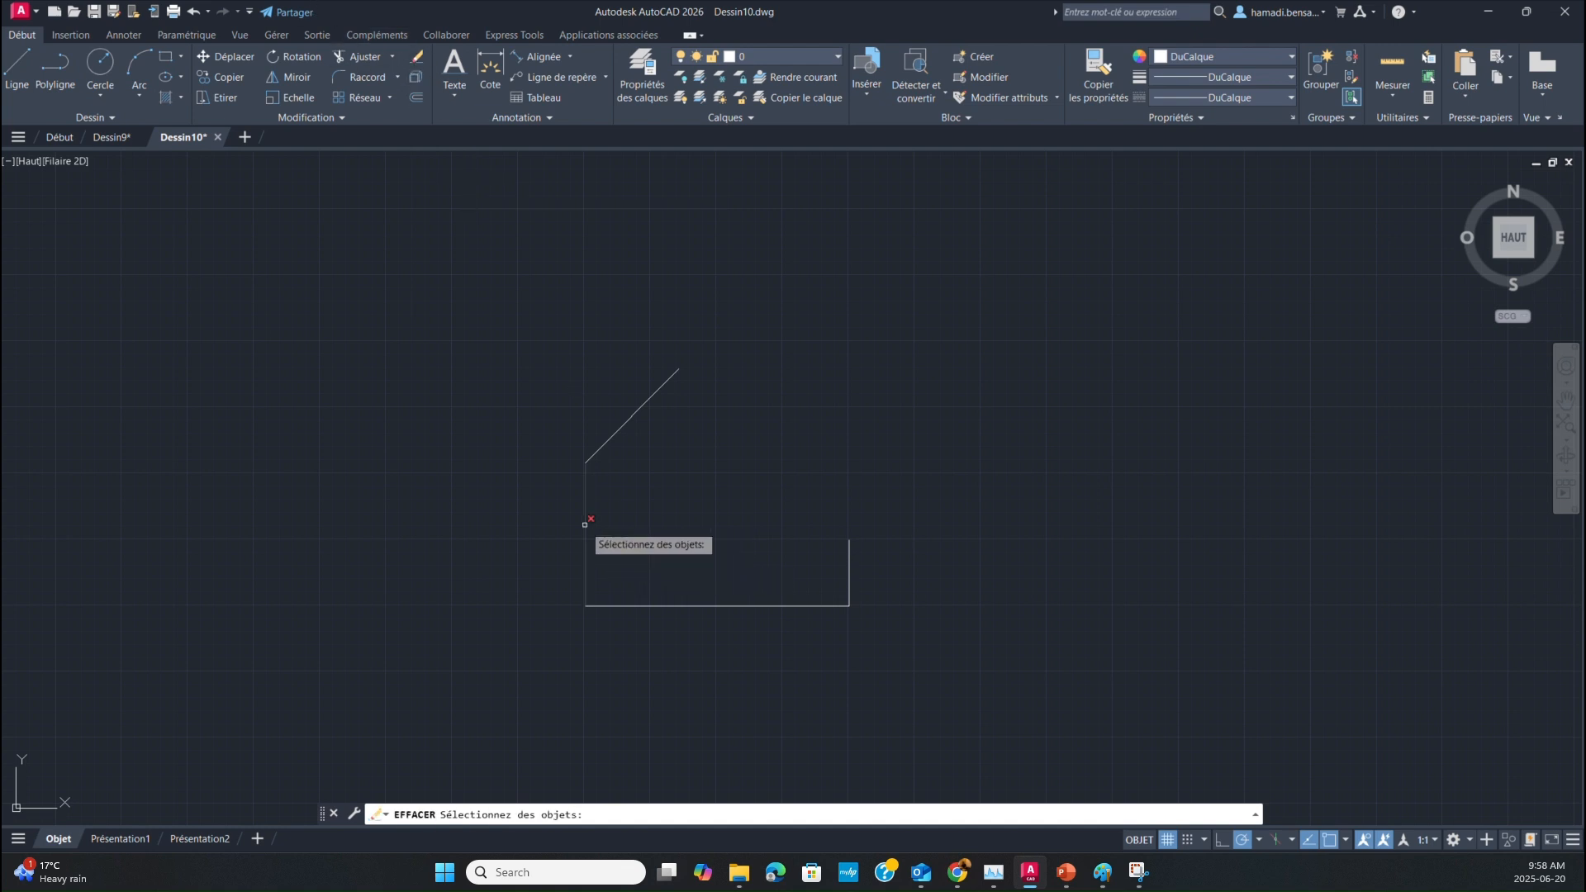
click(607, 443)
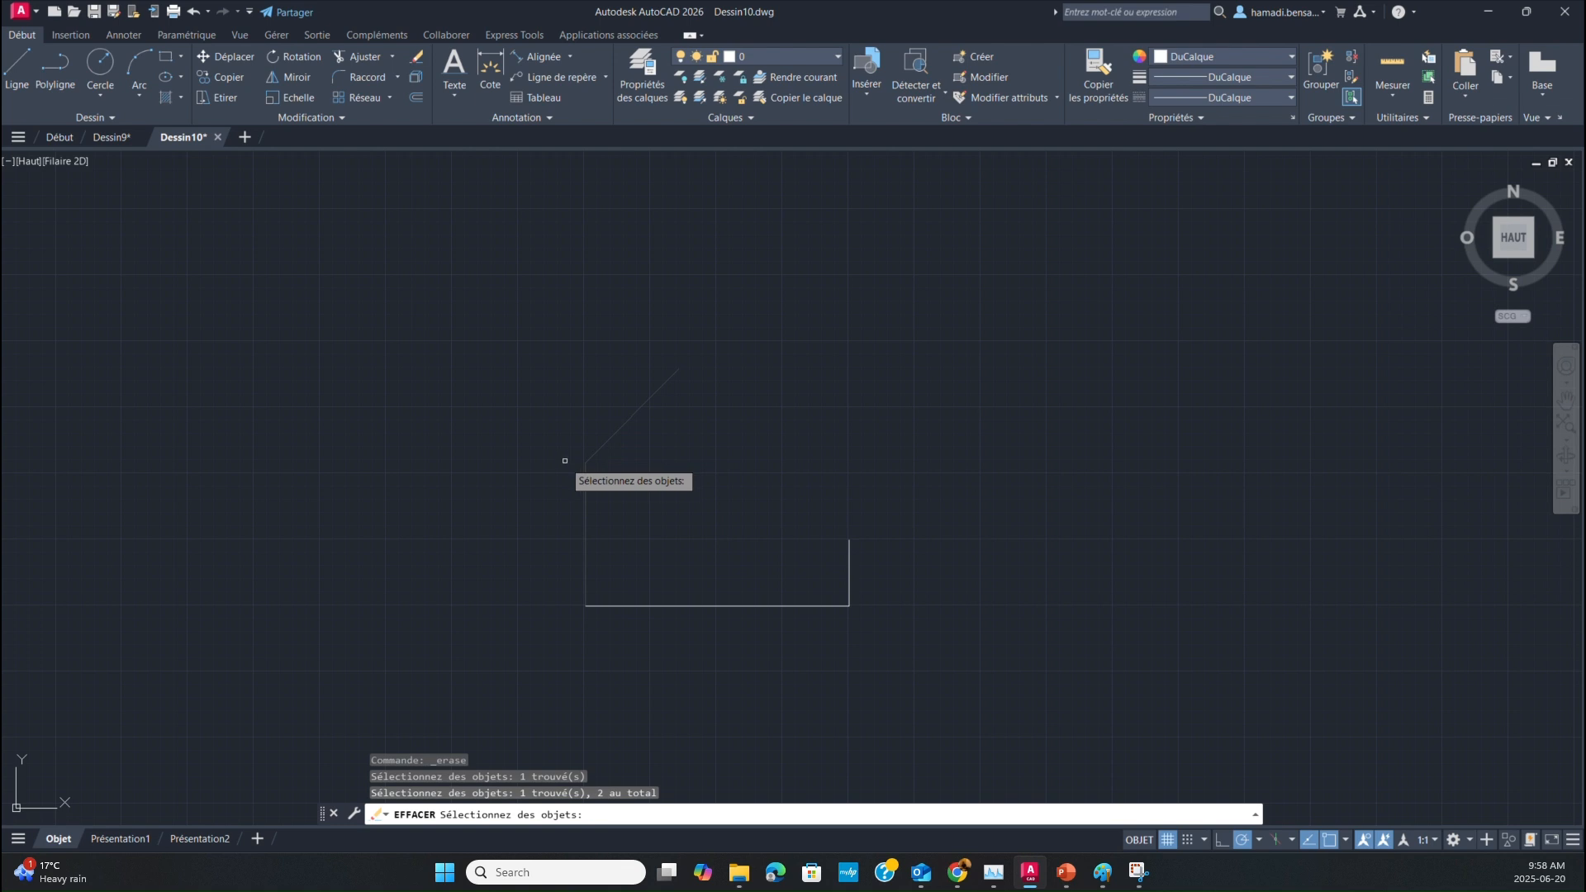
click(851, 562)
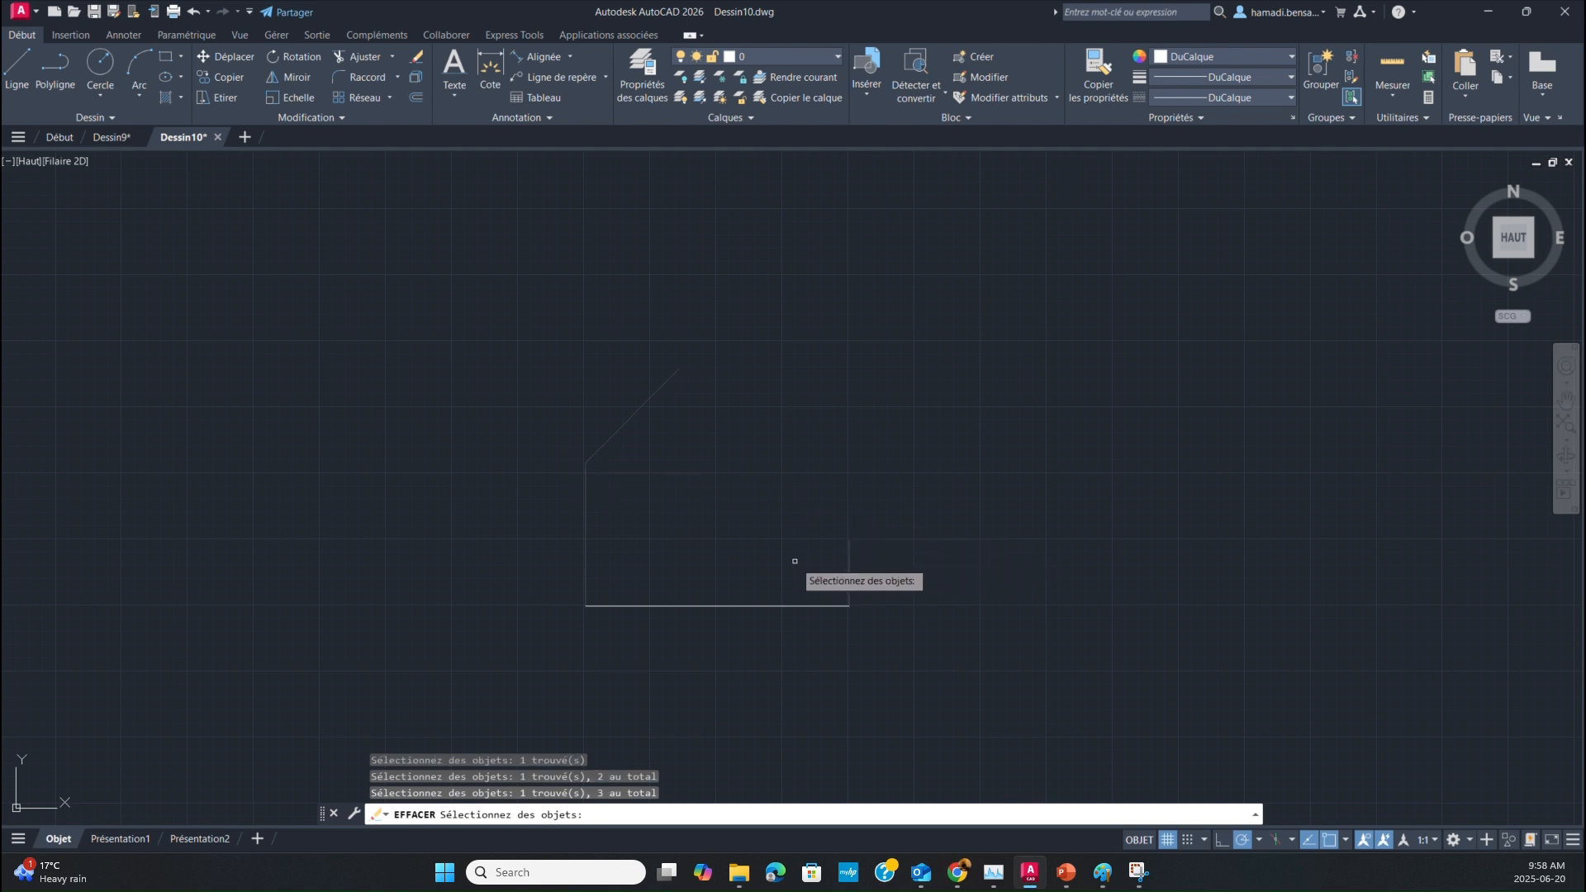
click(848, 556)
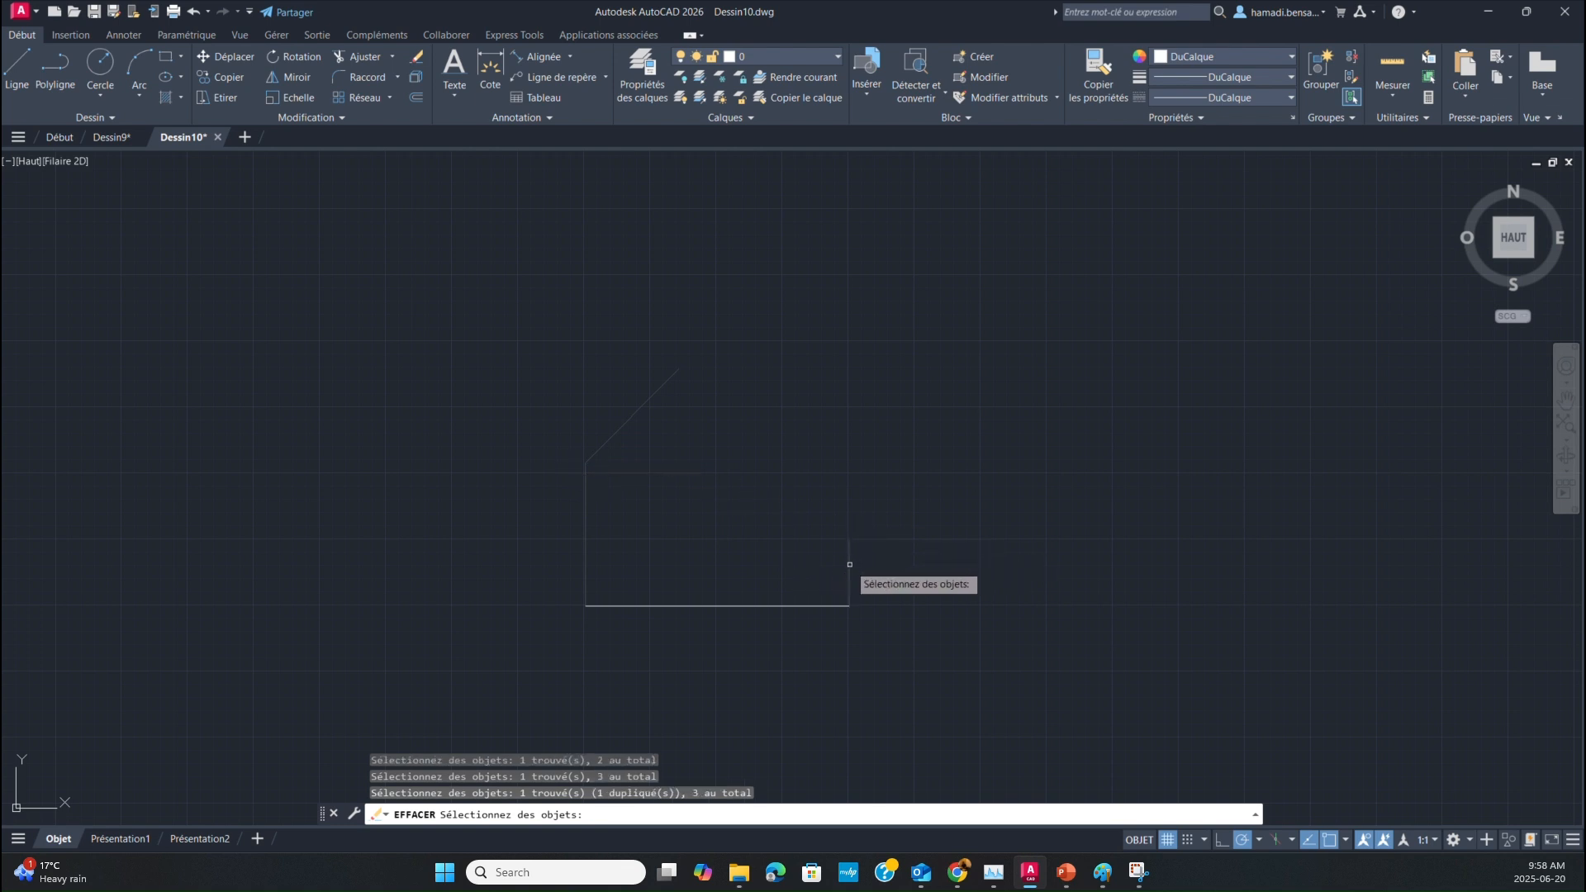
click(673, 543)
key(Escape)
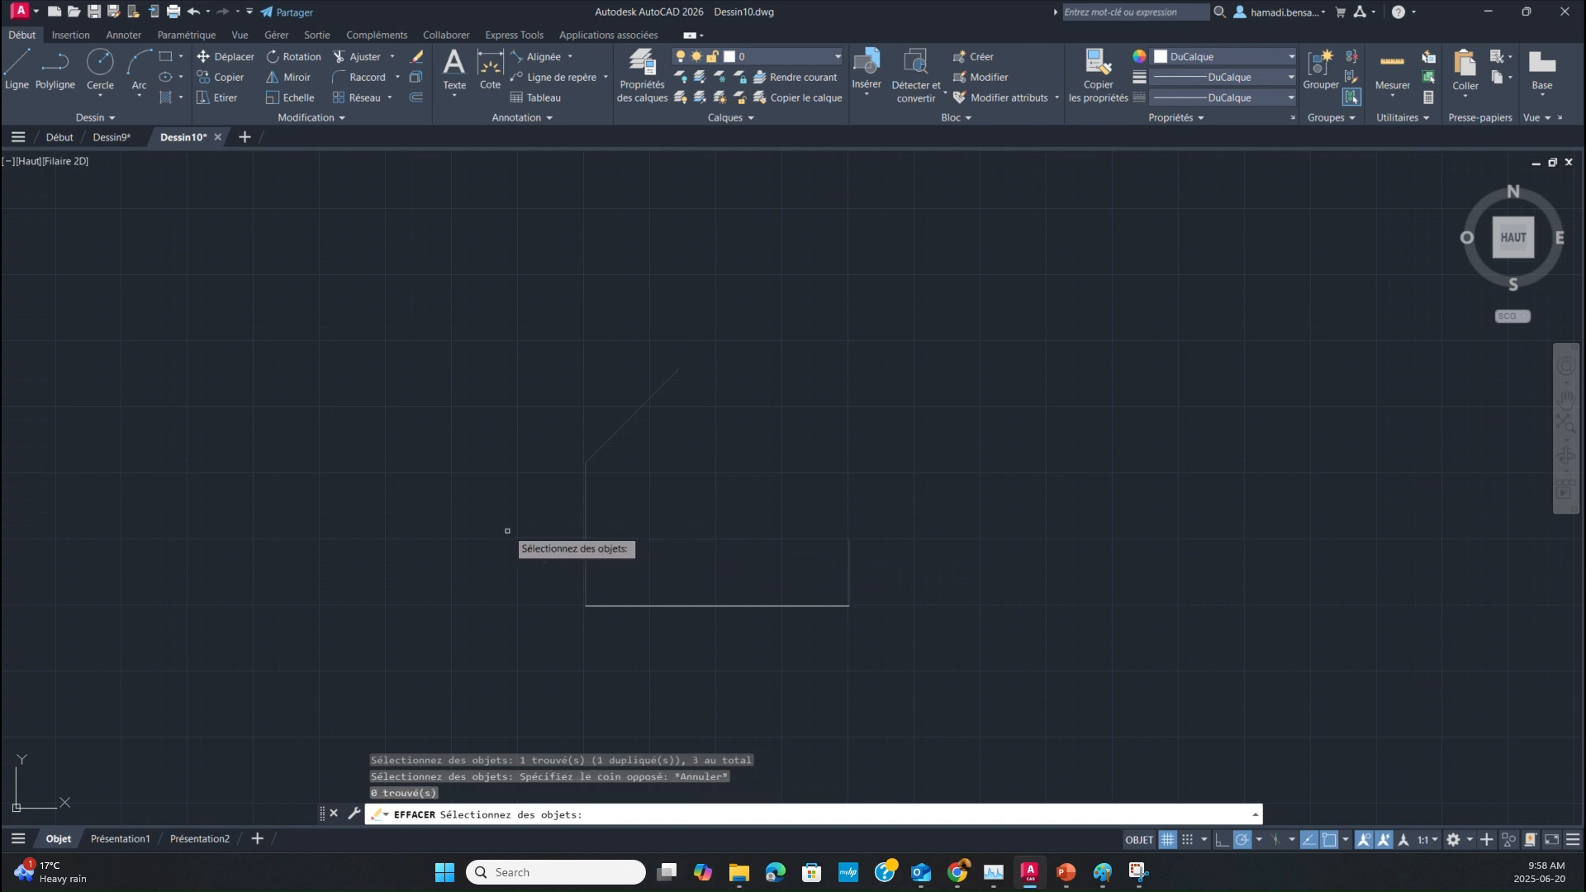
key(Escape)
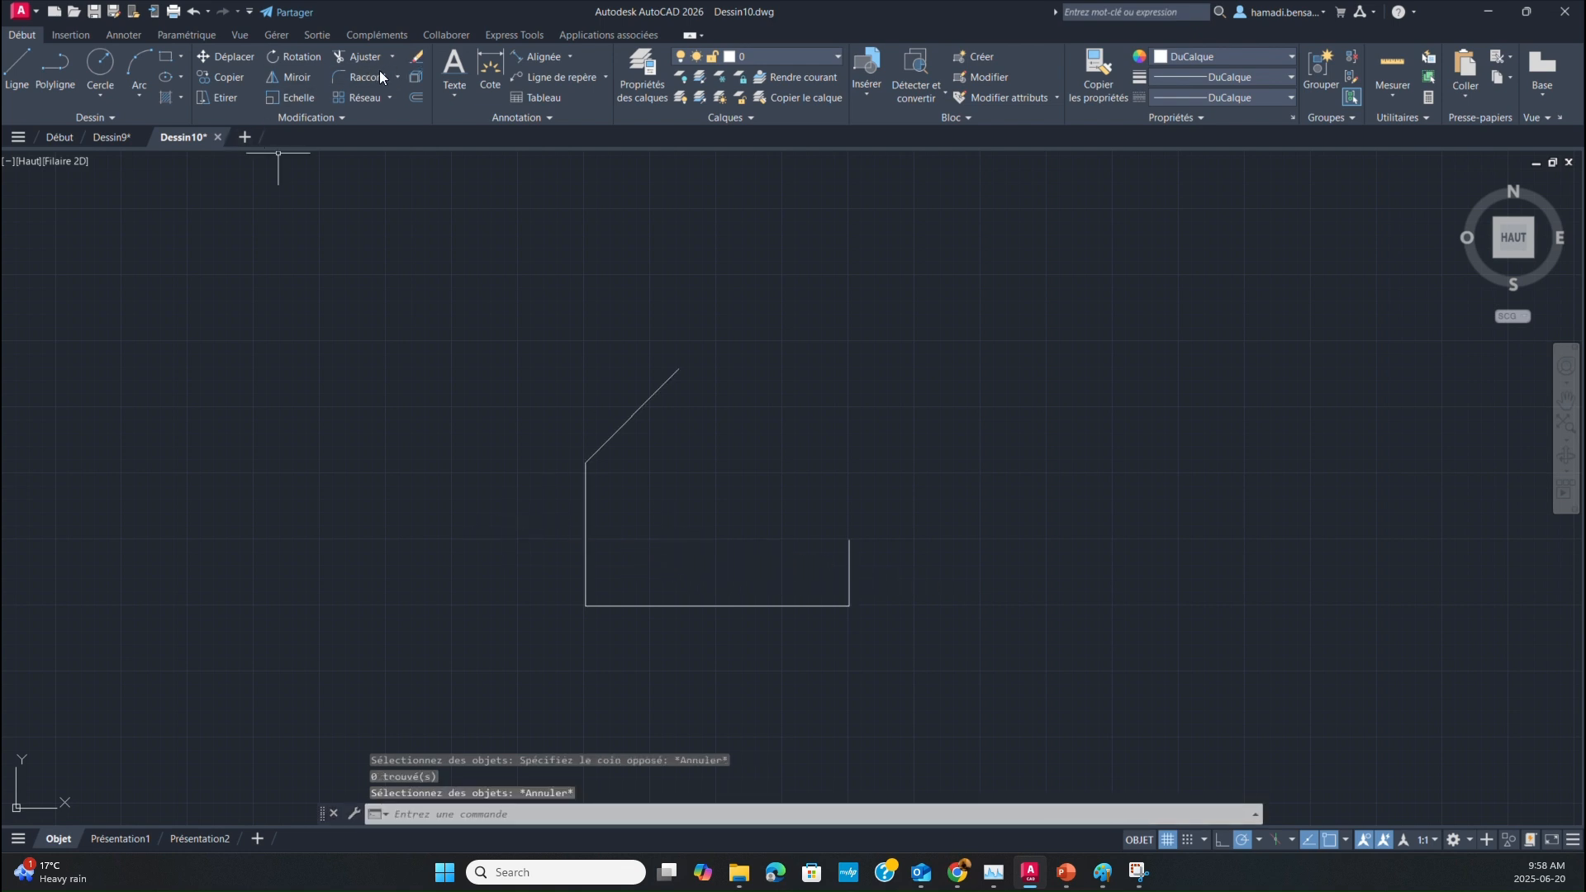
Delete both vertical lines and the 45° line, keeping only the horizontal base line.
mouse_move(744, 342)
mouse_down()
mouse_move(637, 471)
mouse_move(531, 538)
mouse_move(460, 524)
mouse_up()
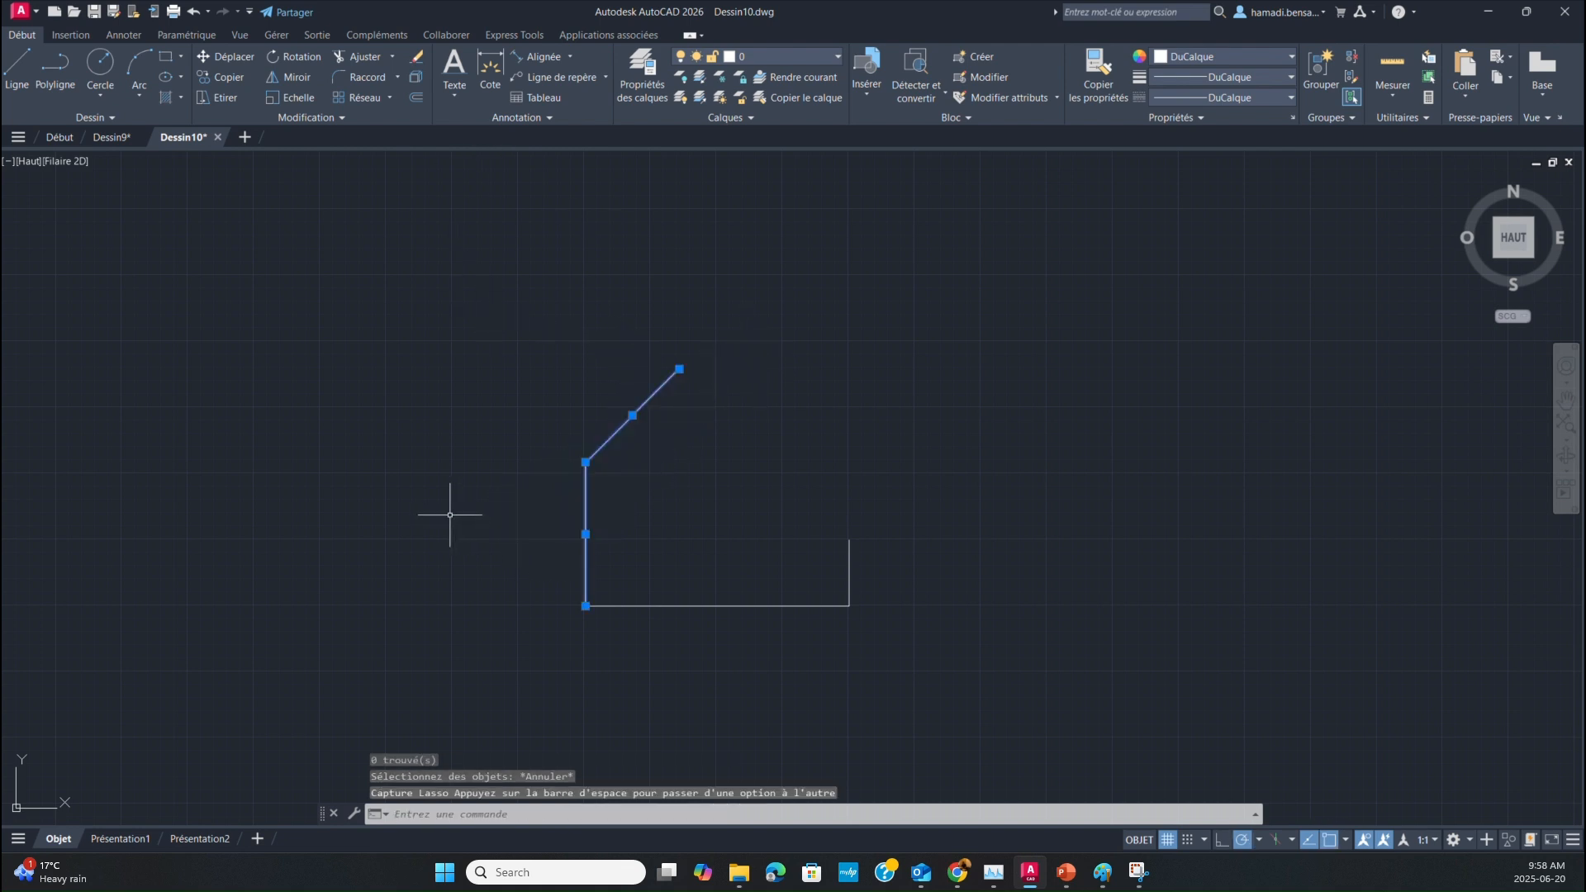
key(Delete)
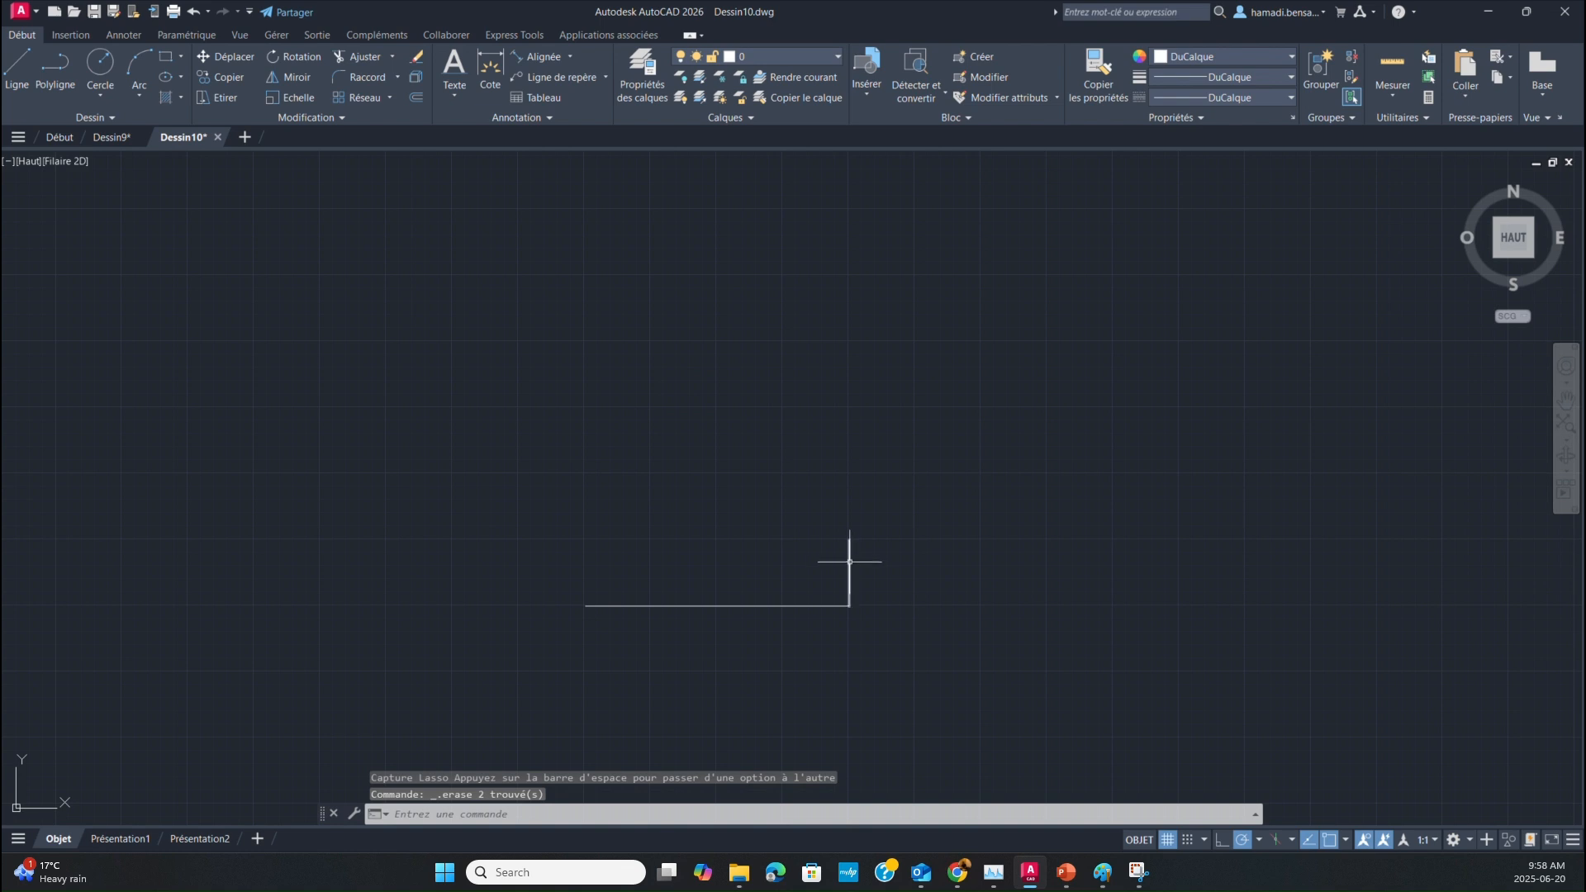
click(849, 569)
key(Delete)
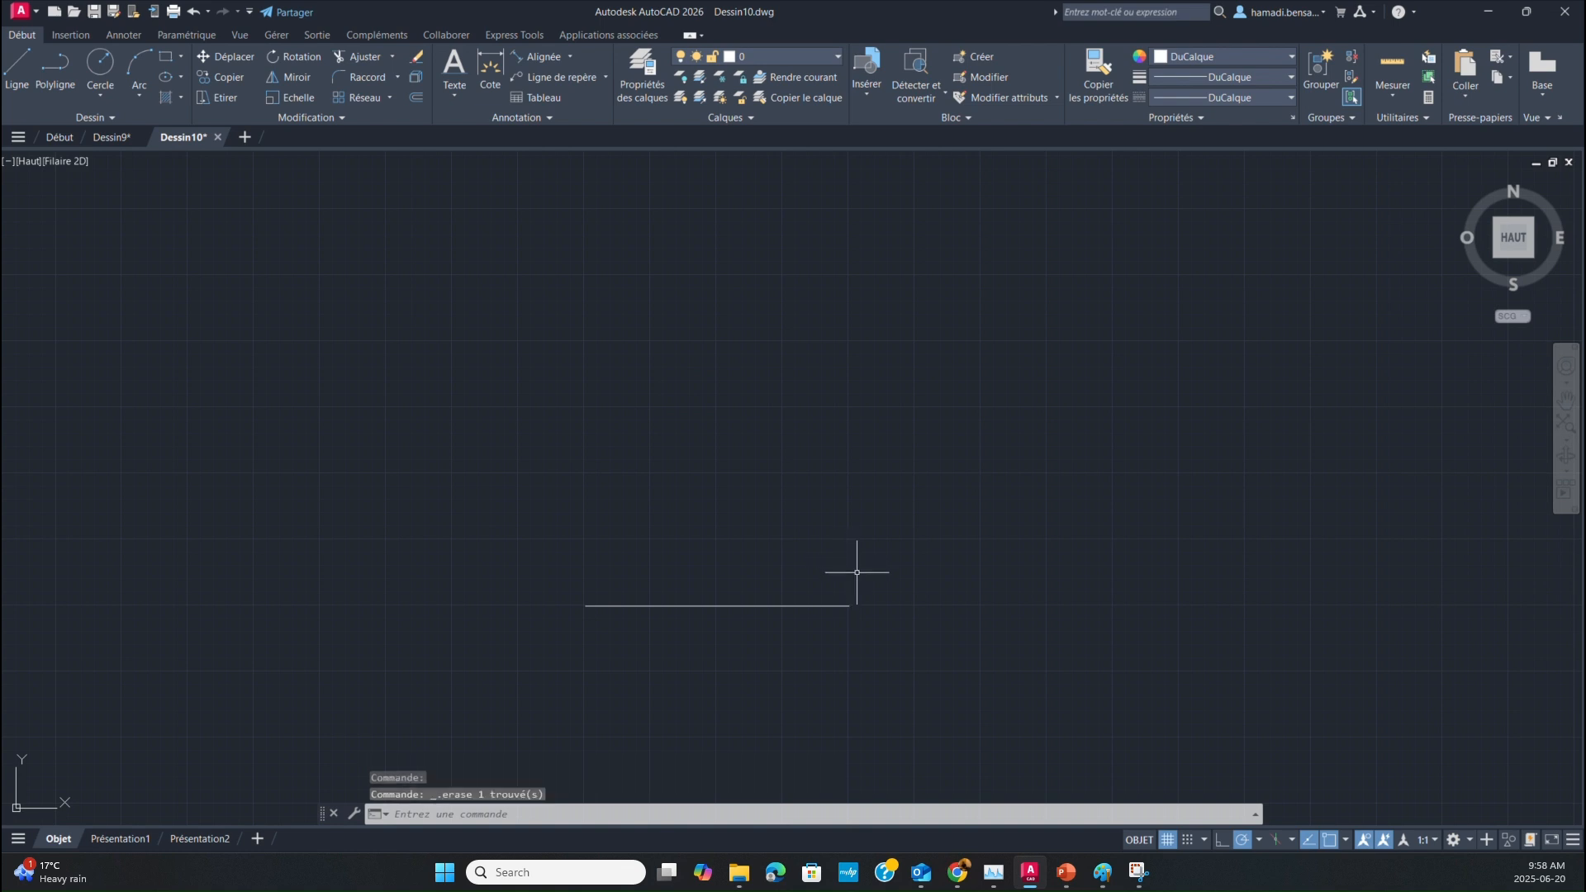
Draw a line from the base's left end, 250 units straight up and continued 500 units at 45°.
click(20, 72)
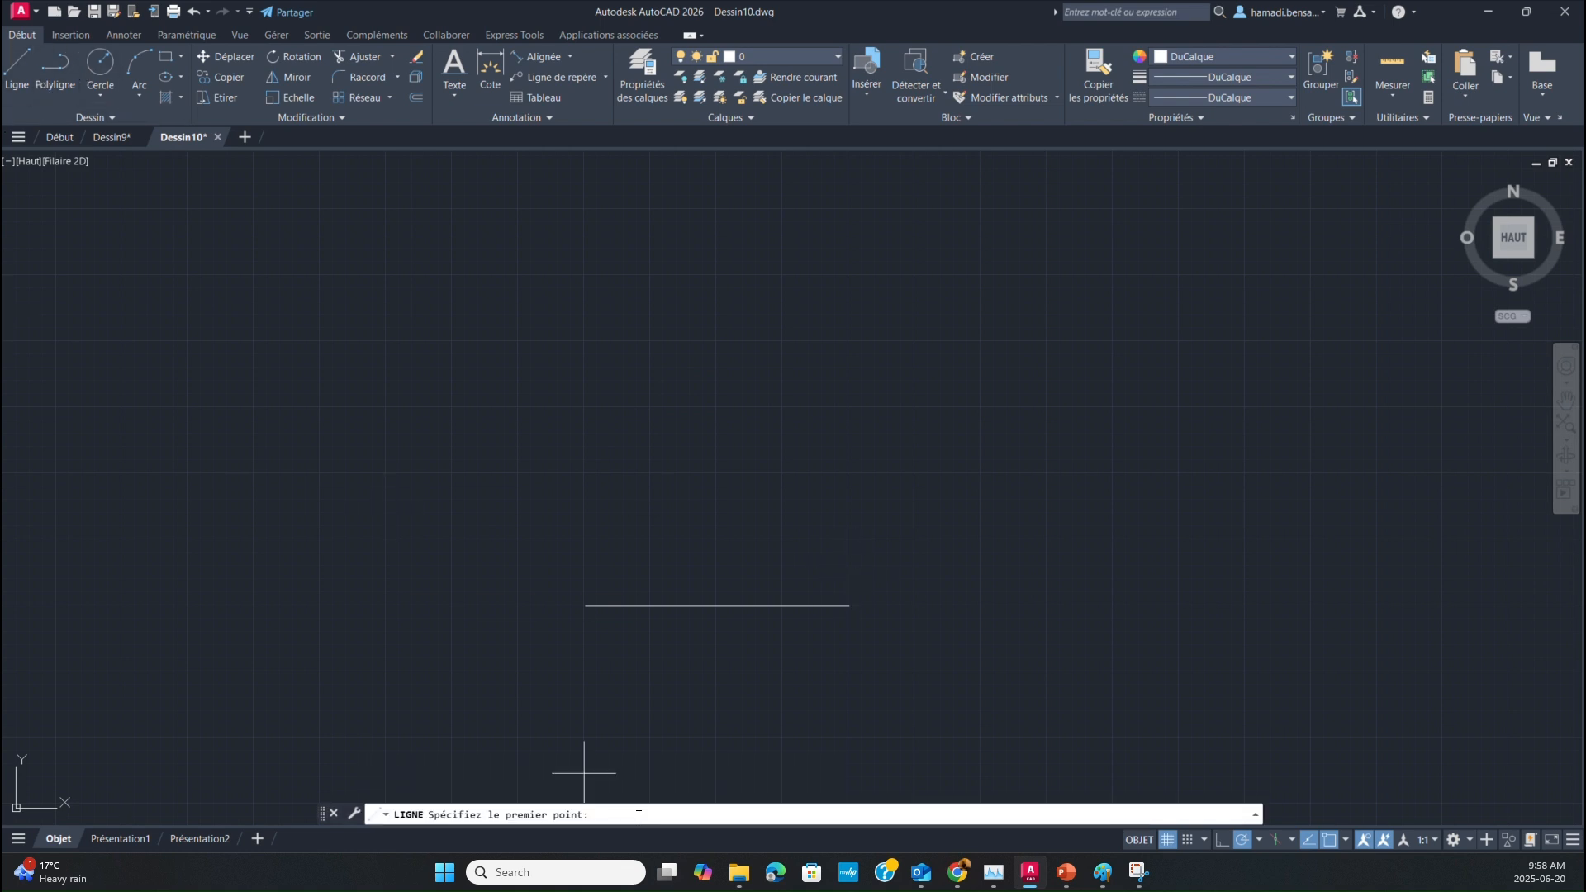
click(585, 605)
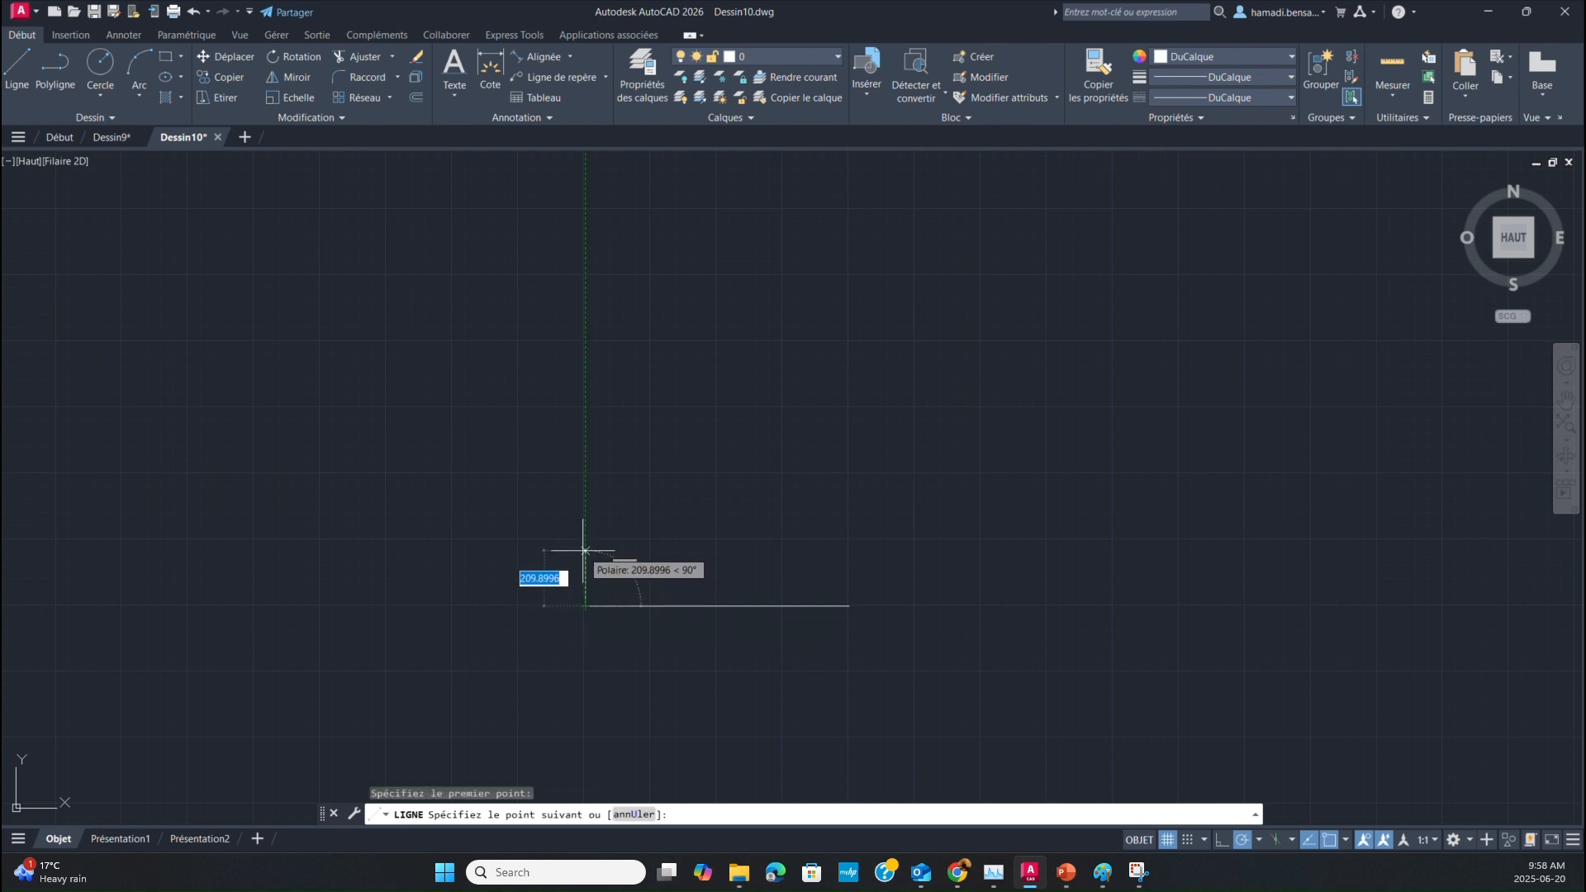
text(25)
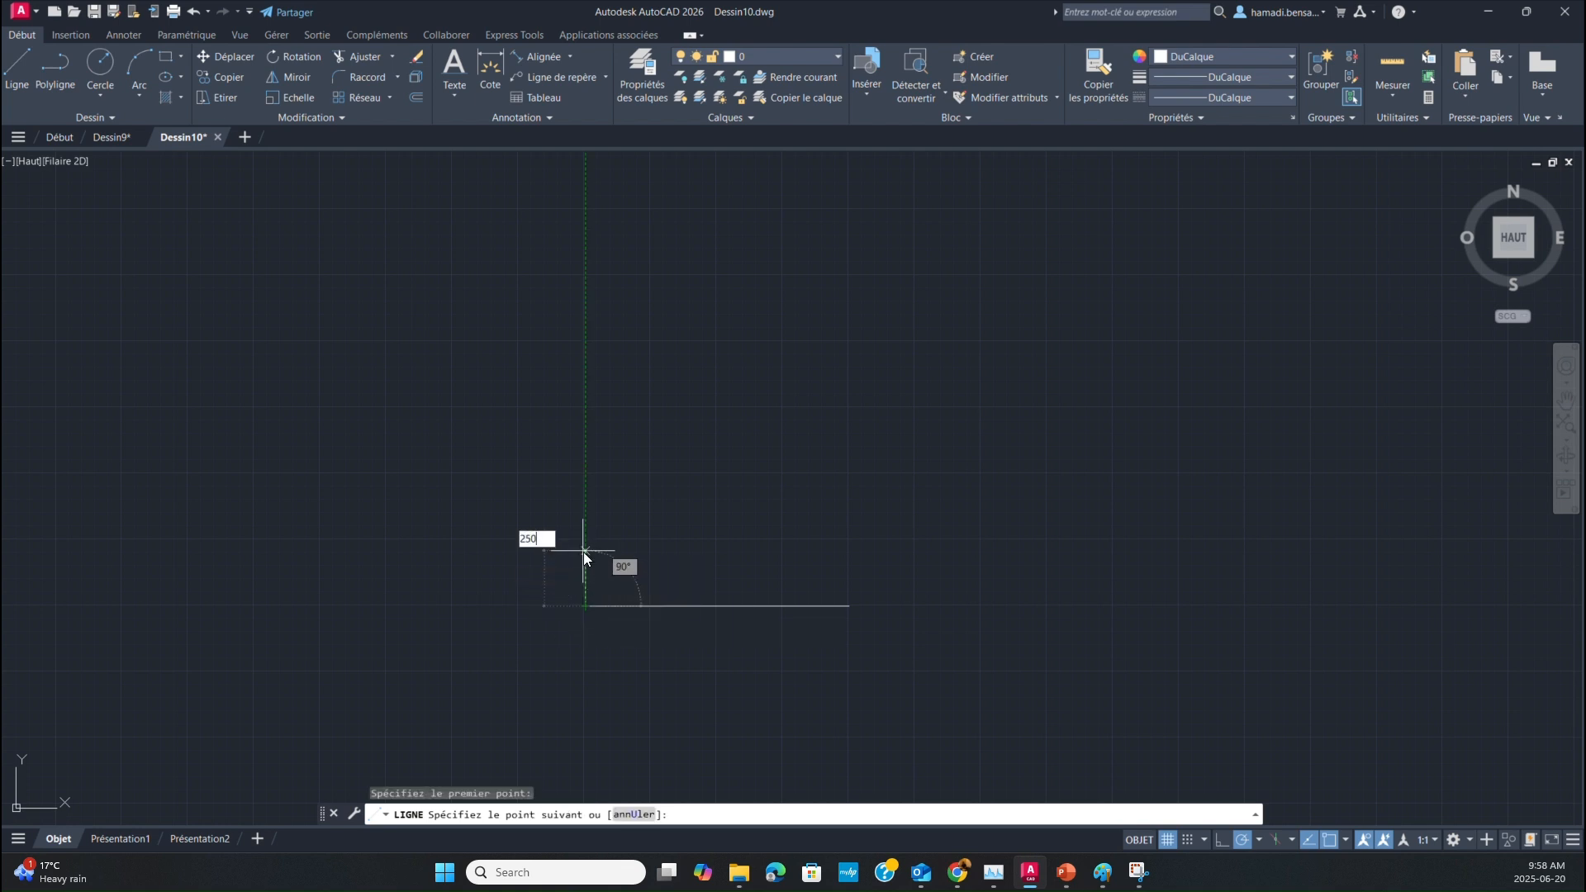
text(0)
key(Return)
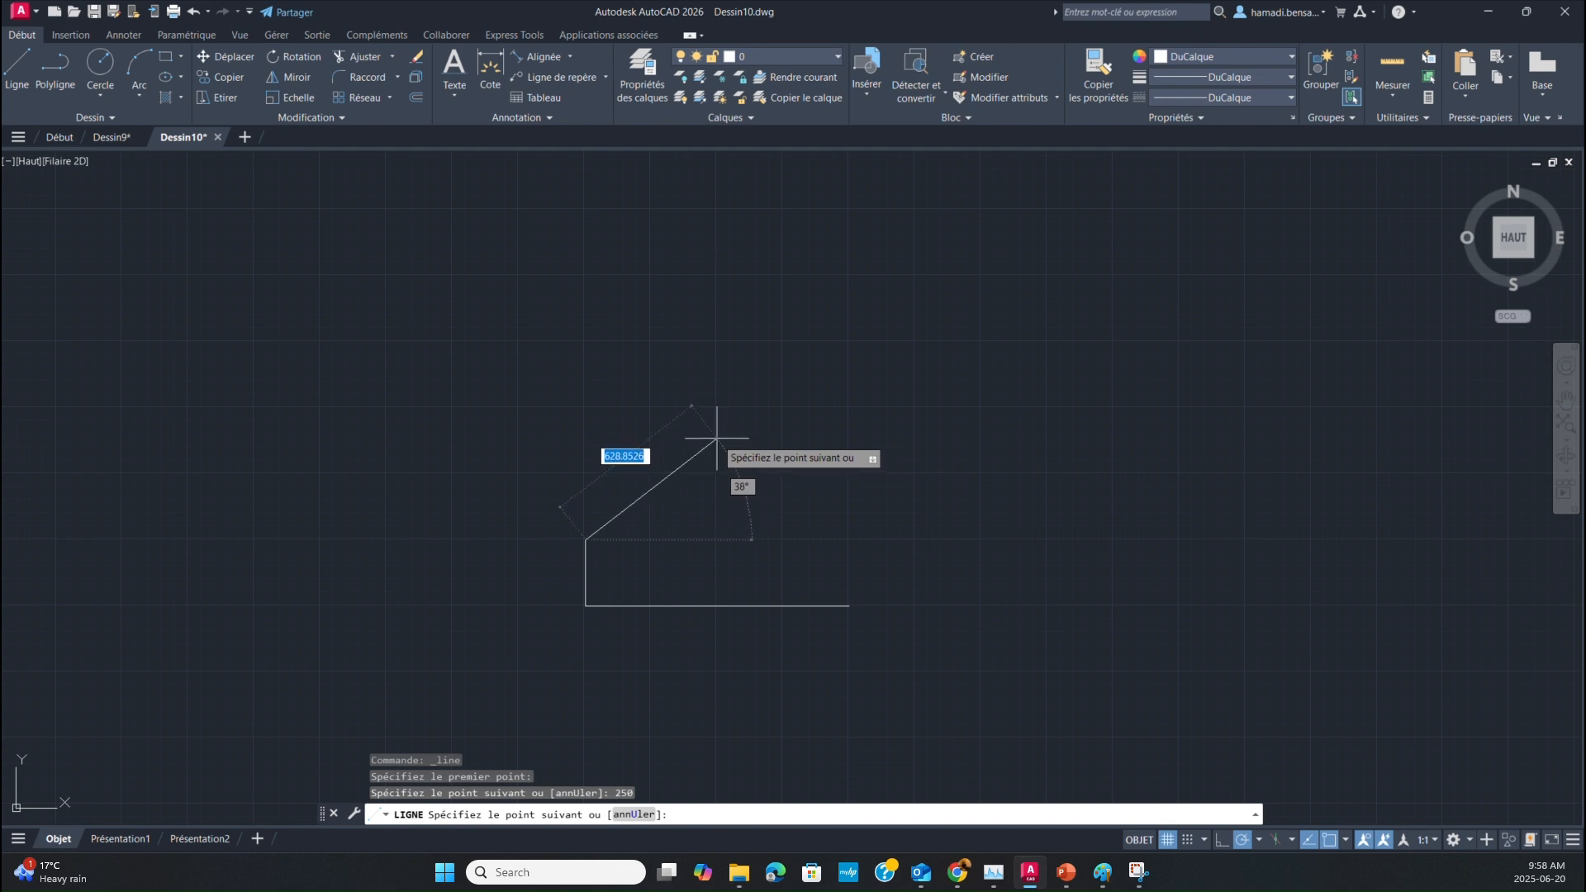
text(500)
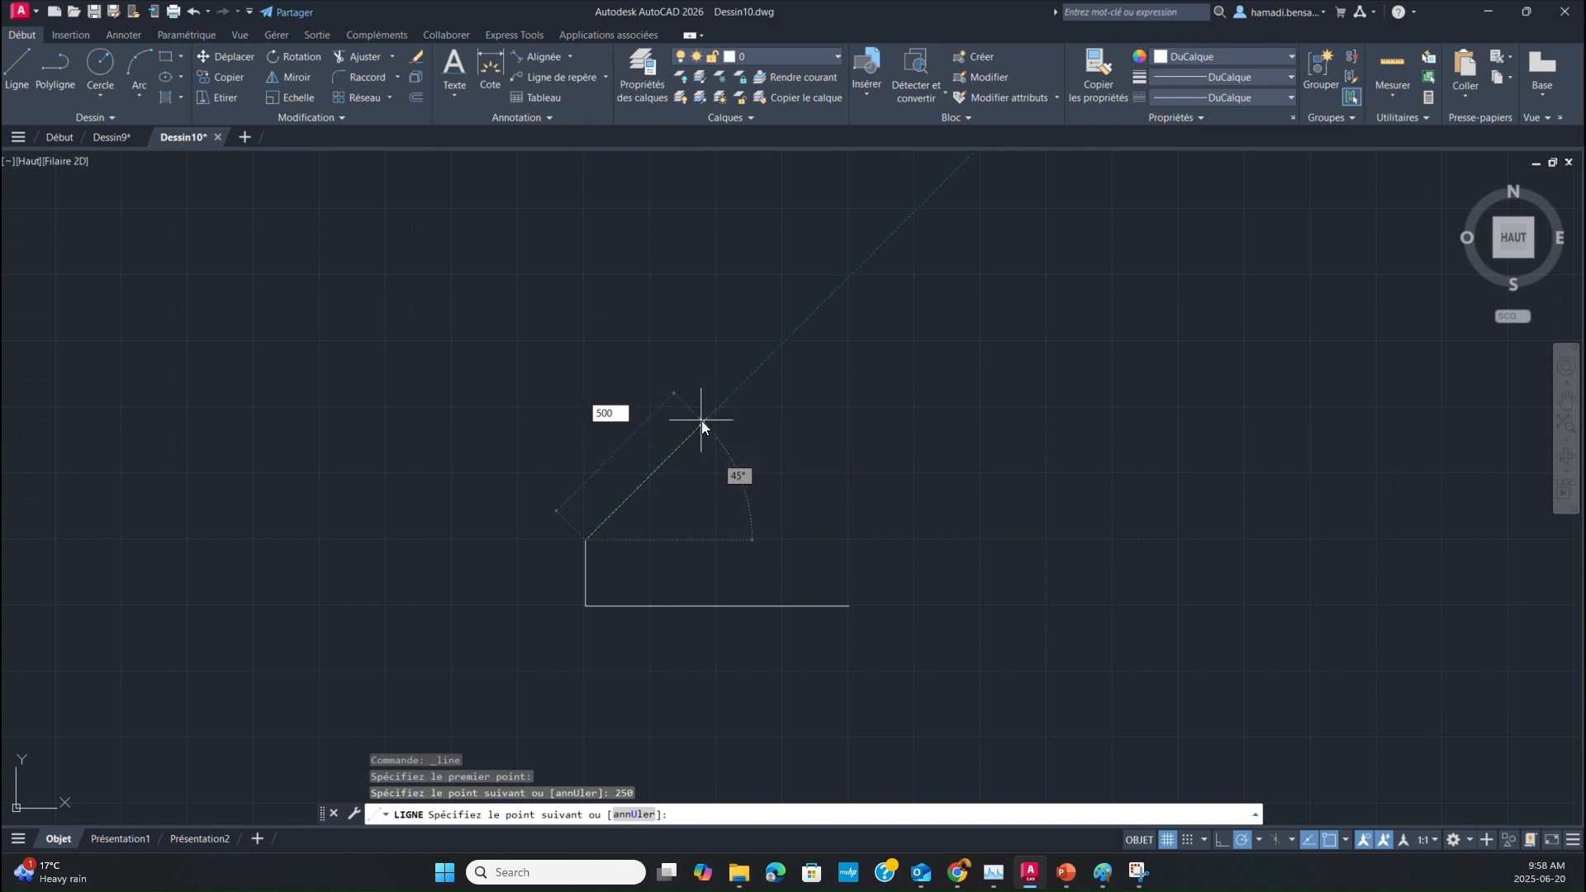
key(Return)
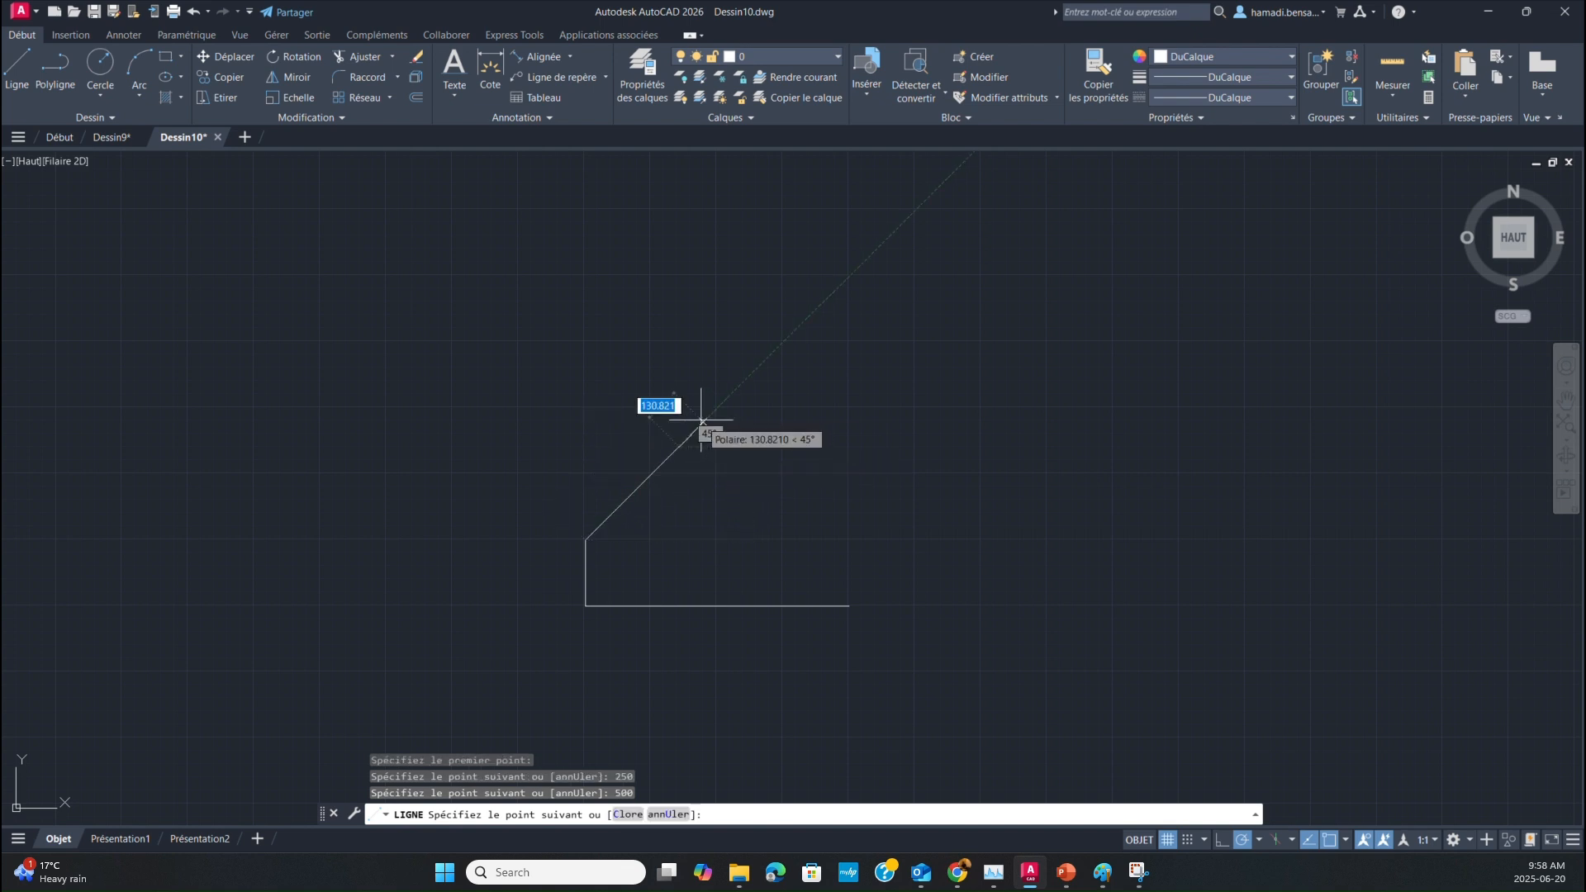
key(Escape)
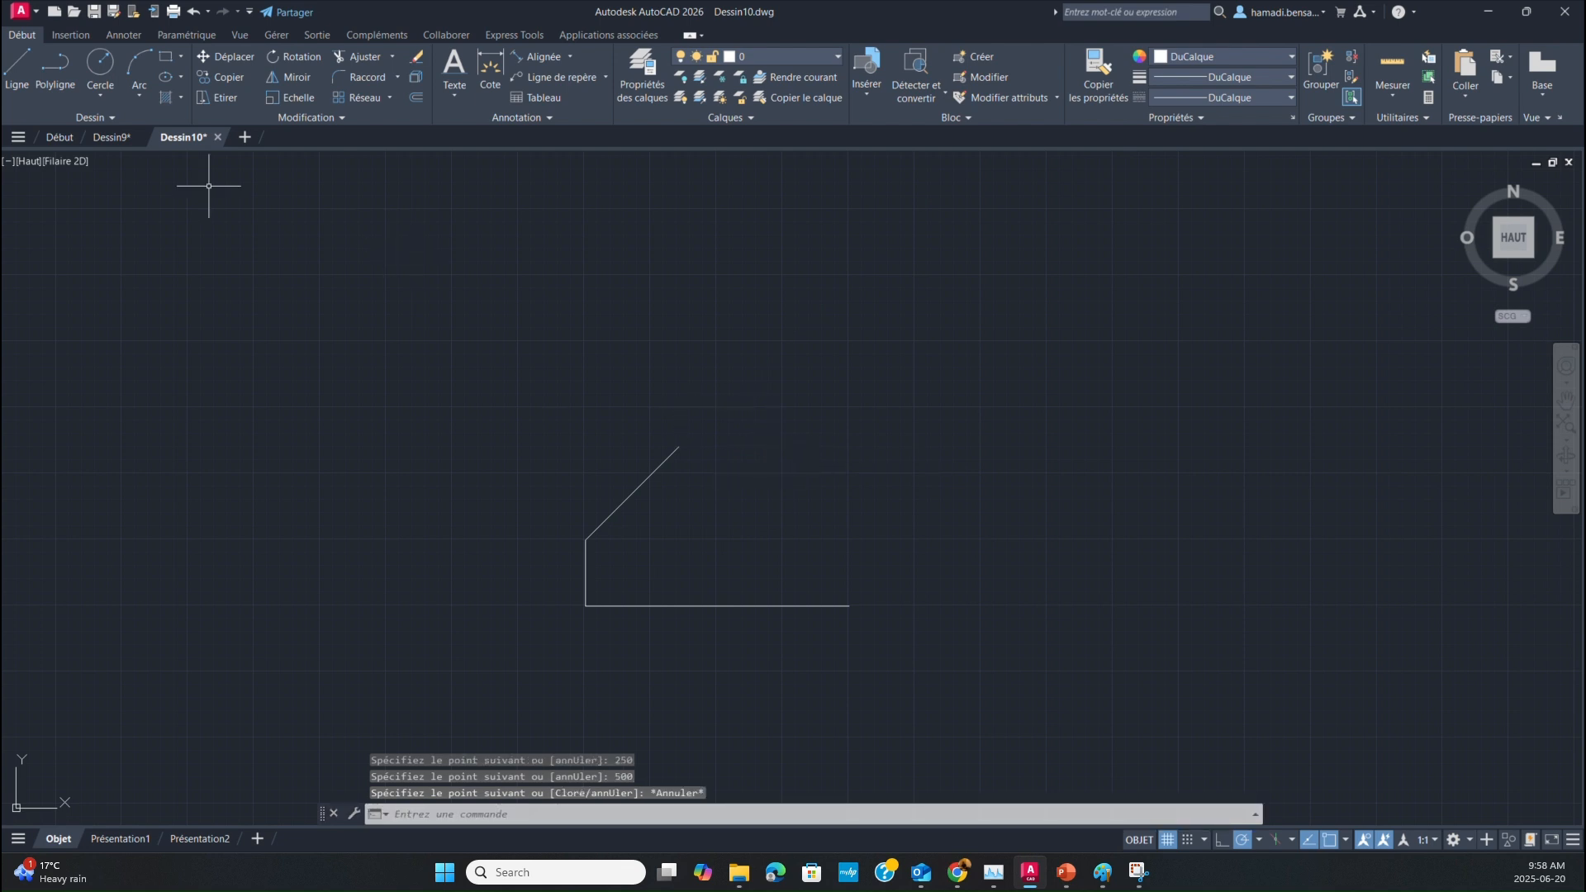
Draw a line from the base's right end, 250 units straight up, 500 units at 135°, and across to the left slope's upper end.
click(18, 66)
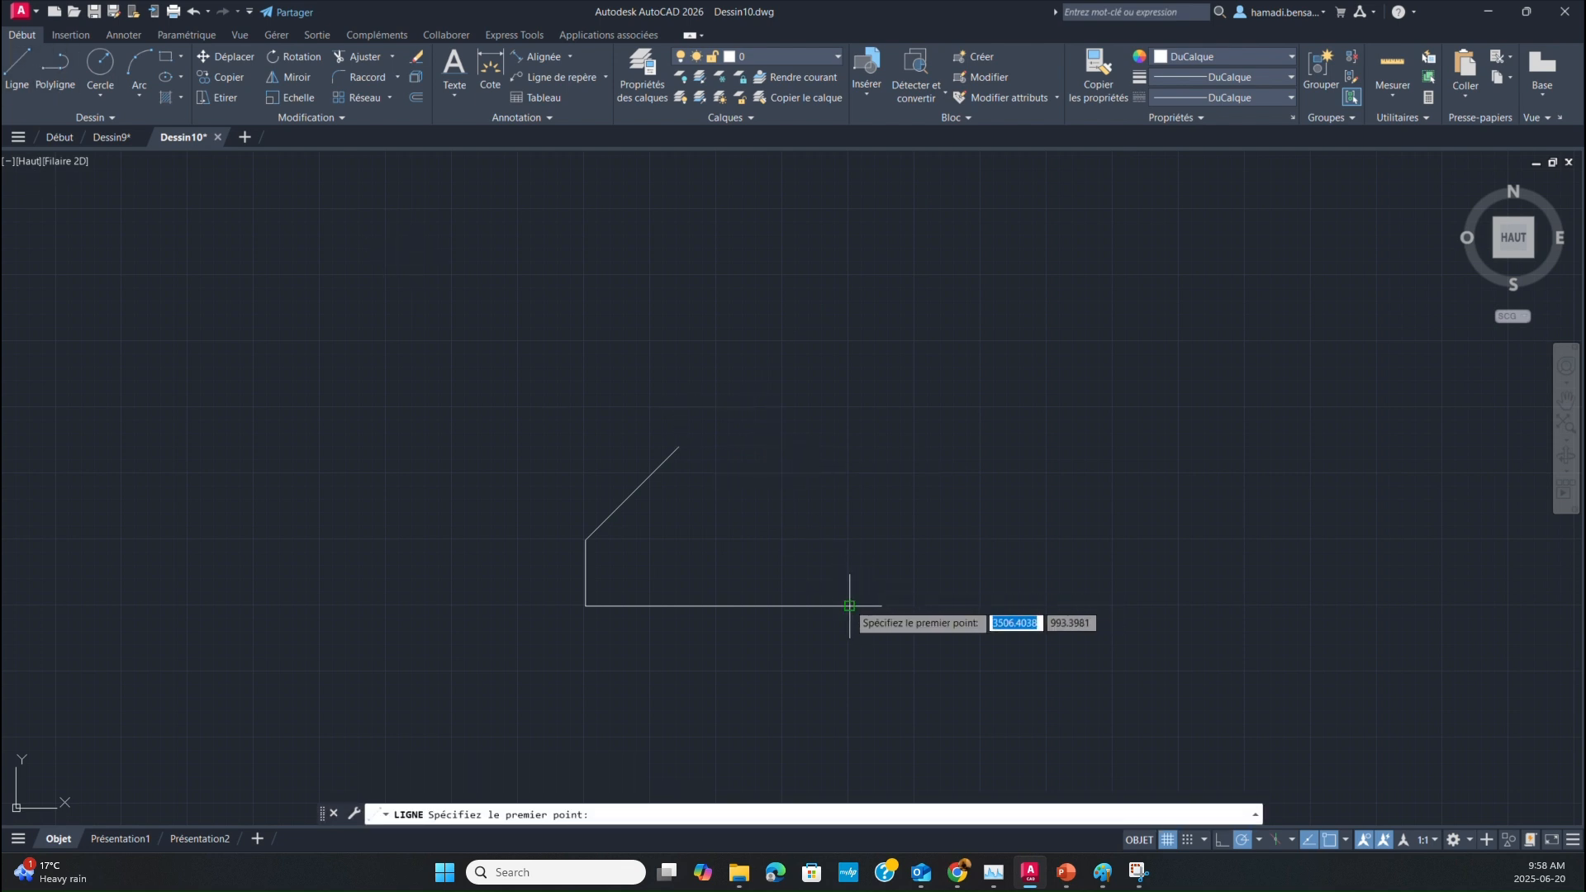
click(849, 606)
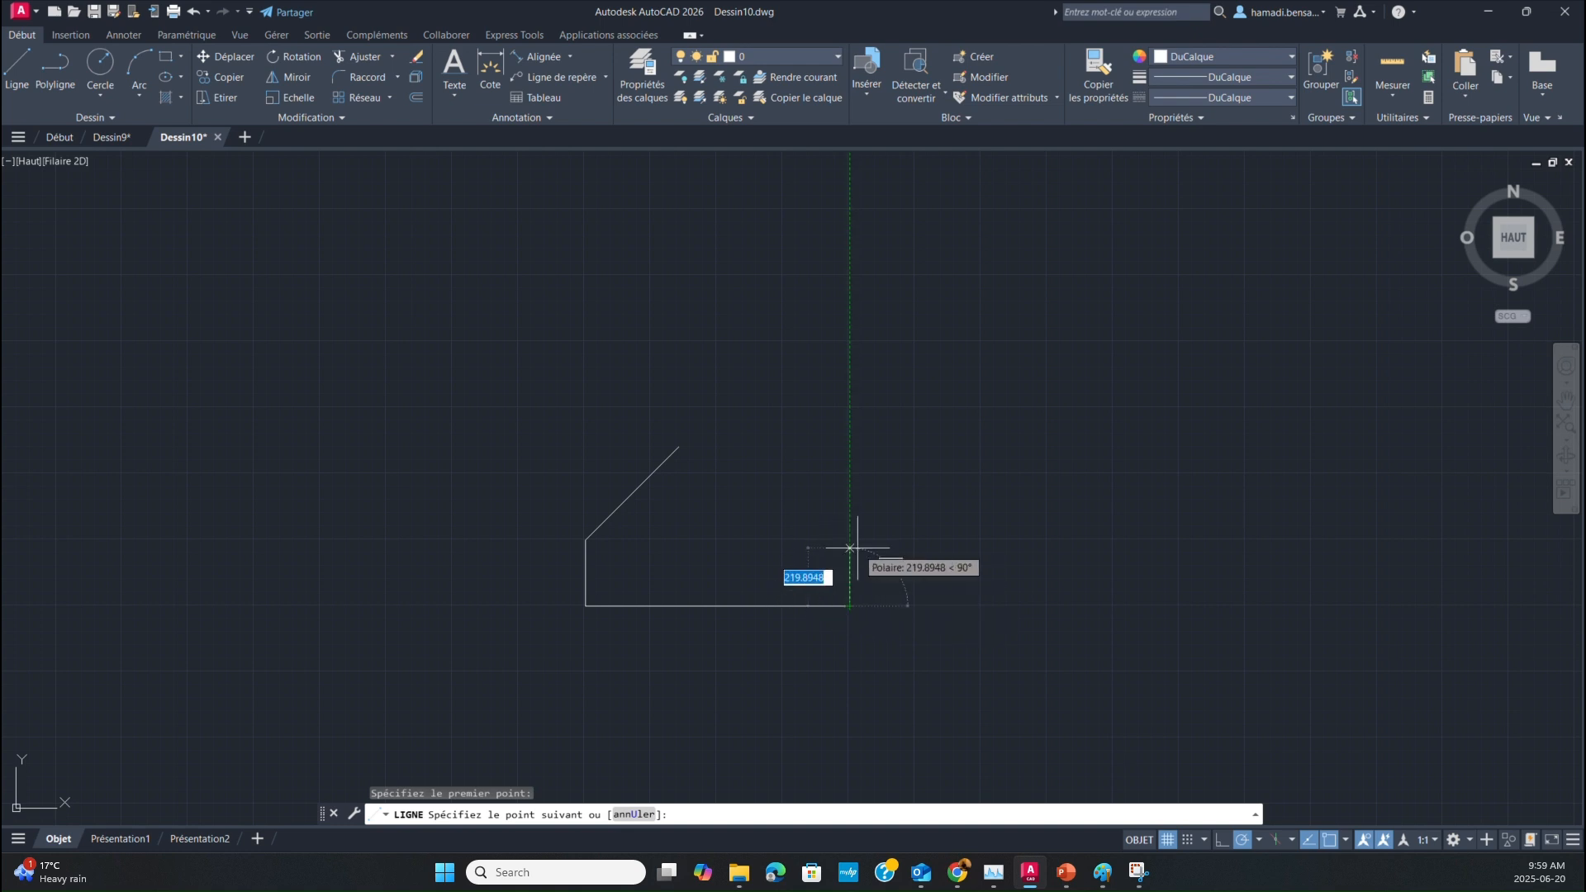
key(BackSpace)
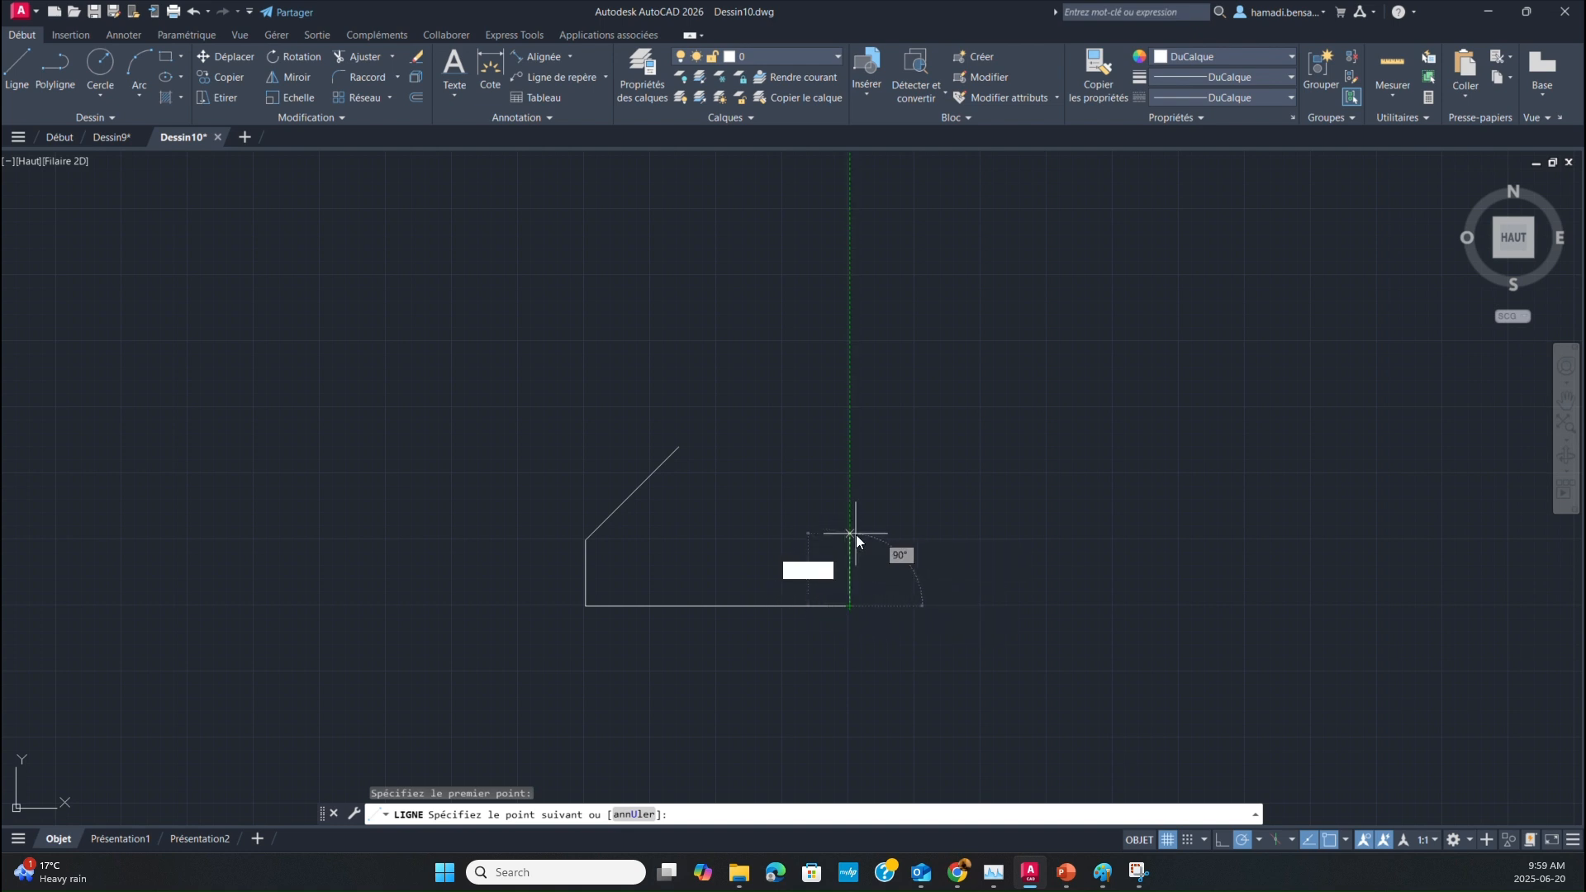
text(250)
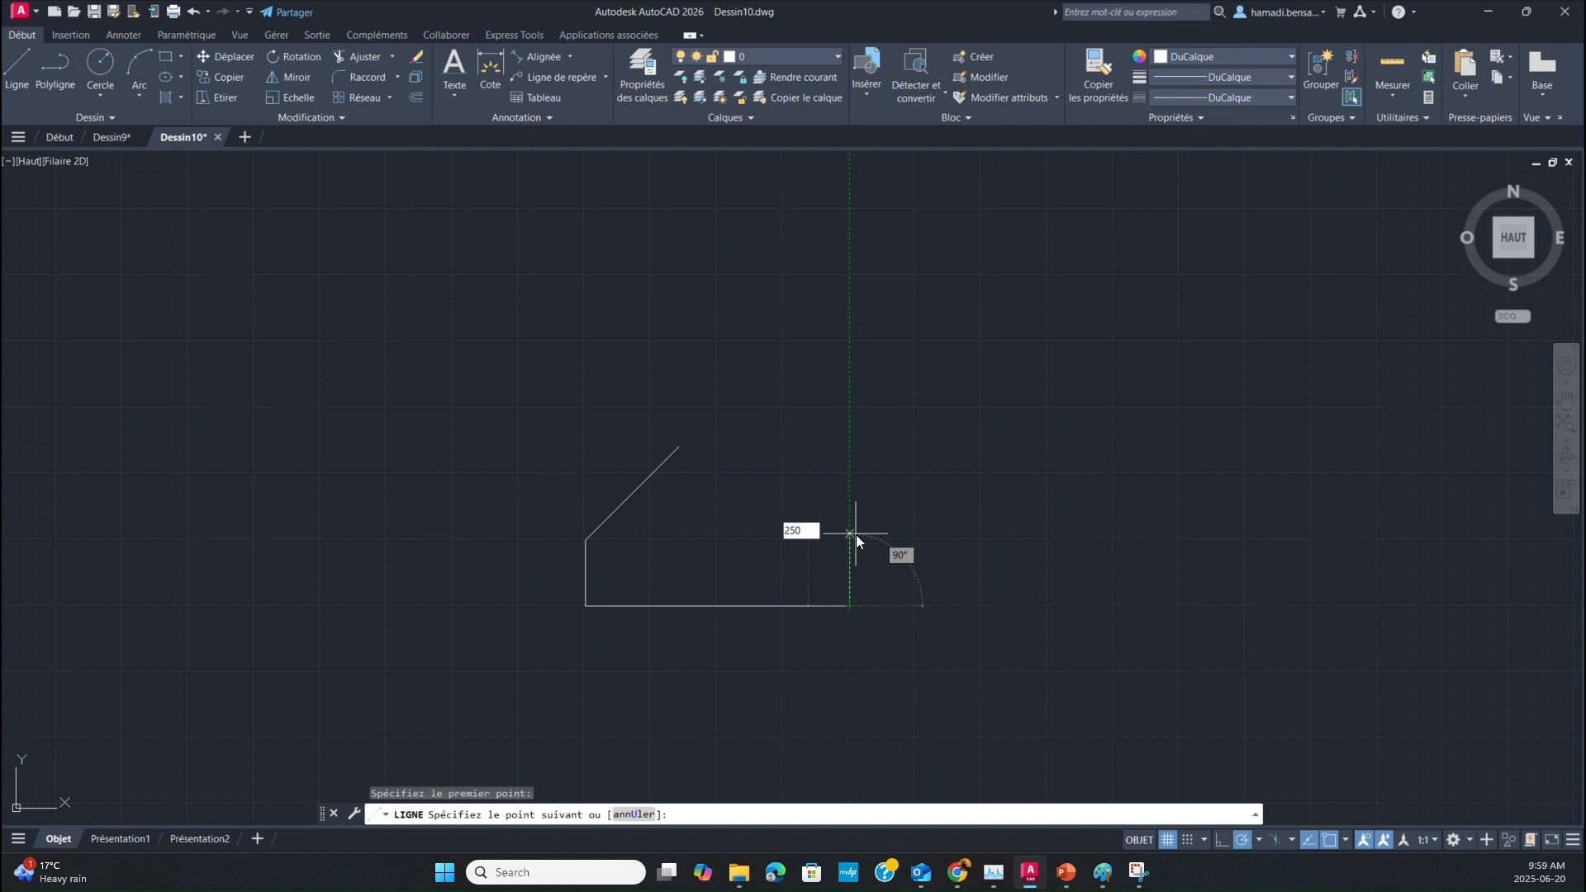
key(Return)
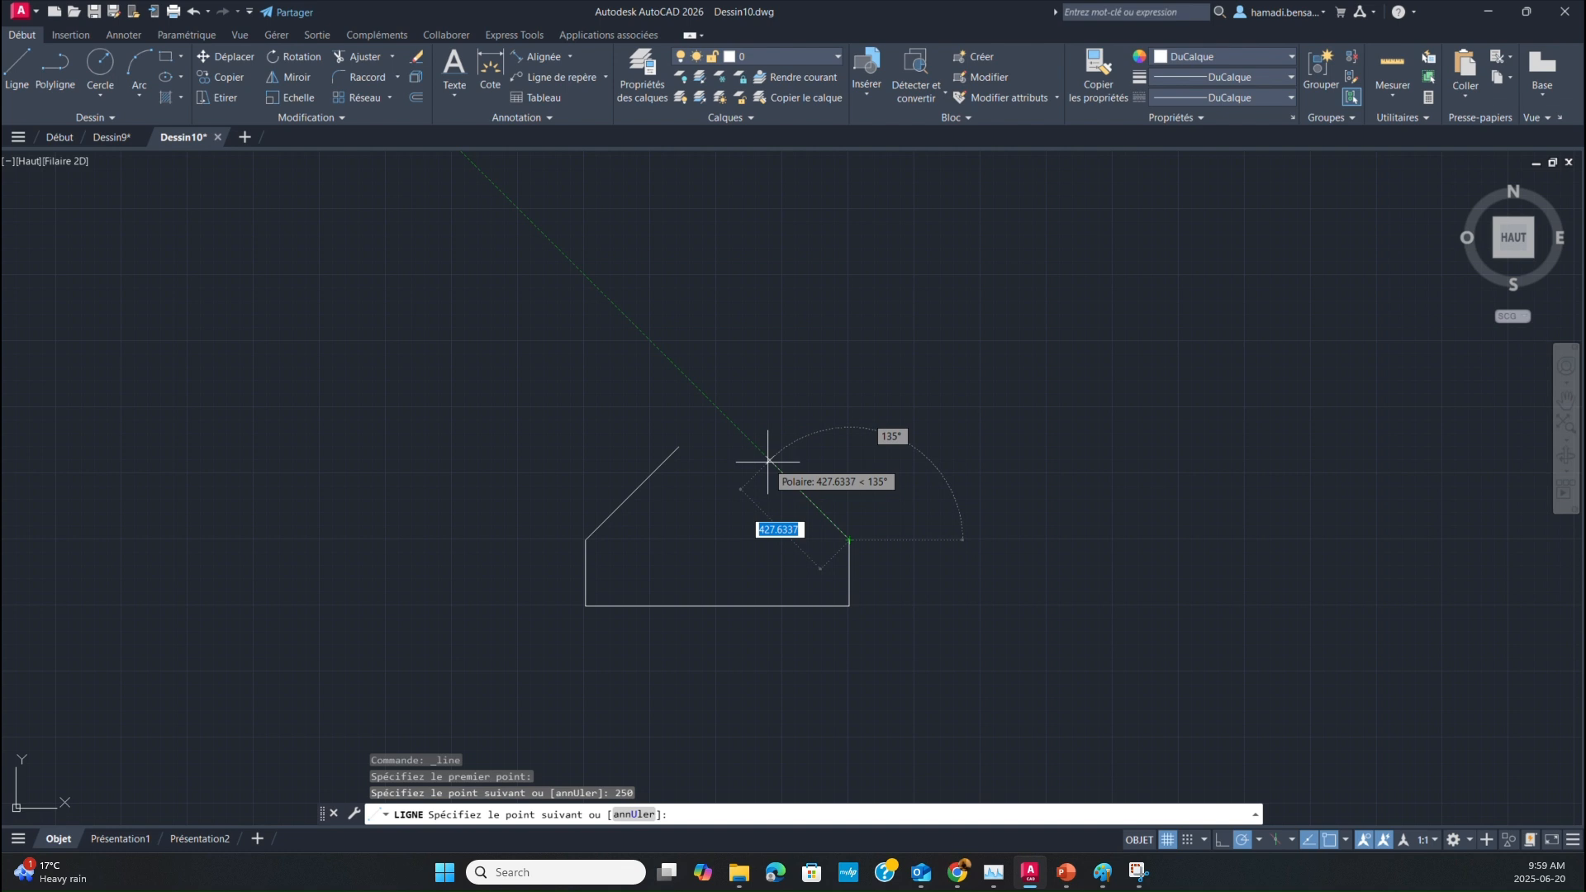
text(500)
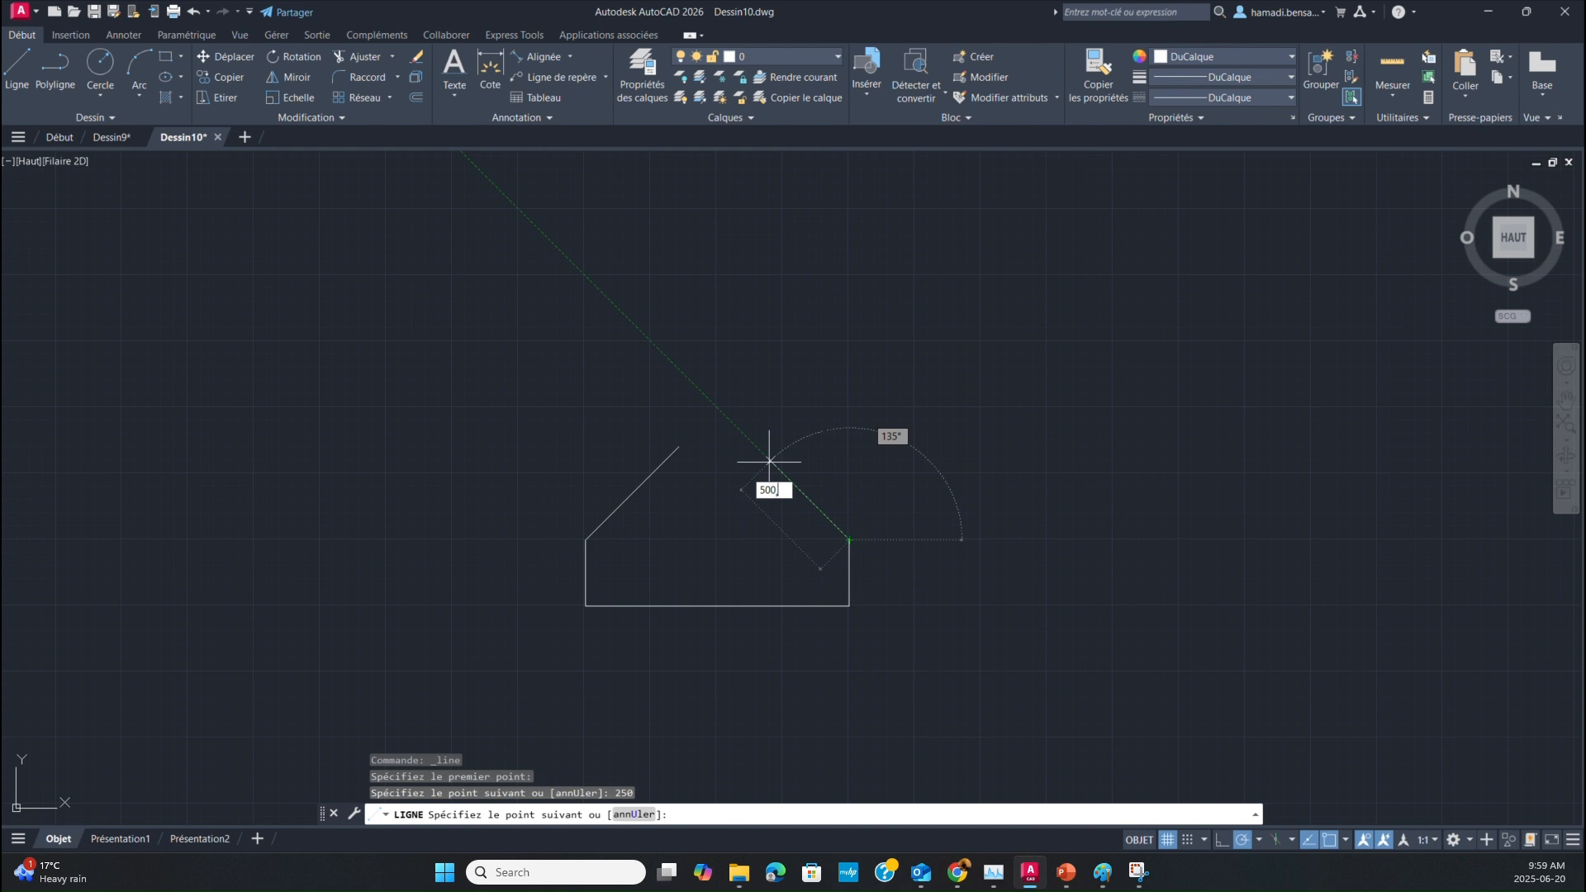
key(Return)
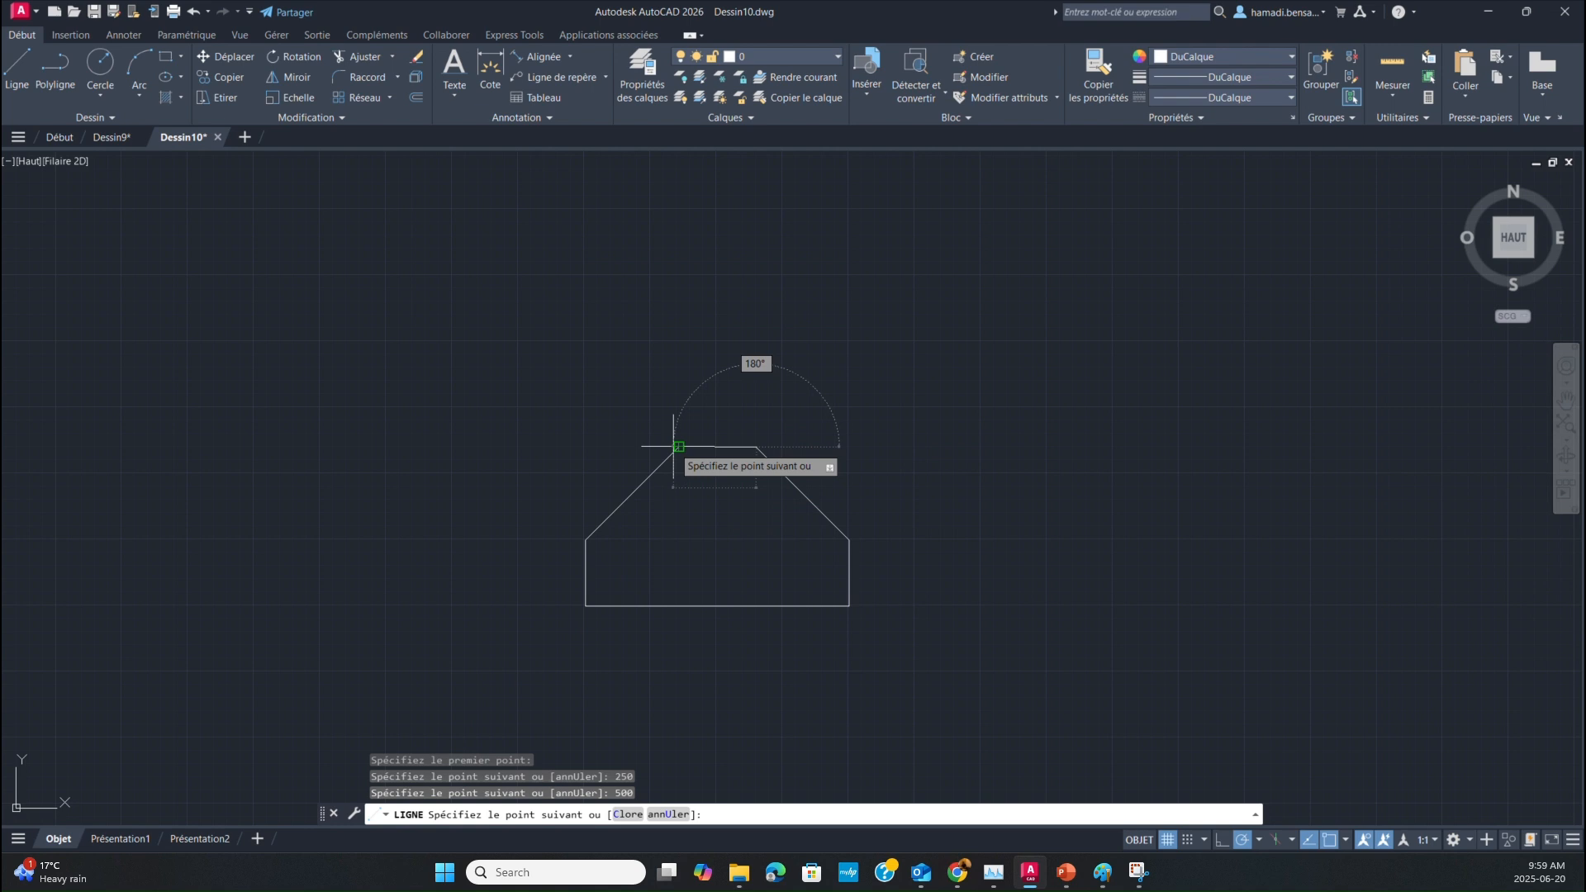
key(Escape)
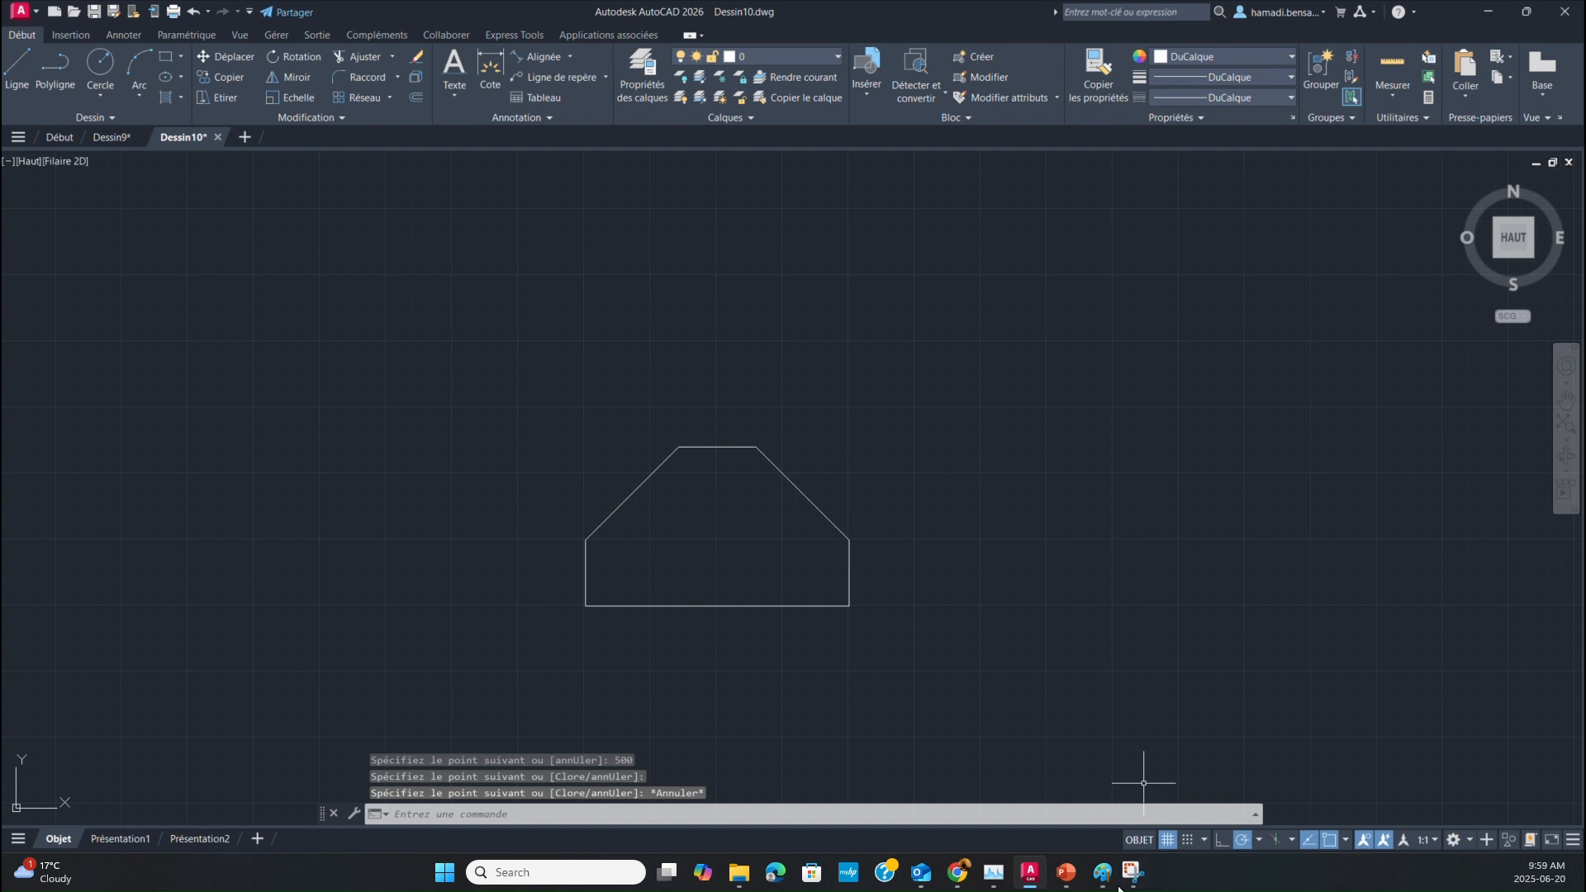
Check the reference drawing in Paint and draw a 50-radius circle below the top edge's left end, level with the tops of the vertical sides.
click(1092, 871)
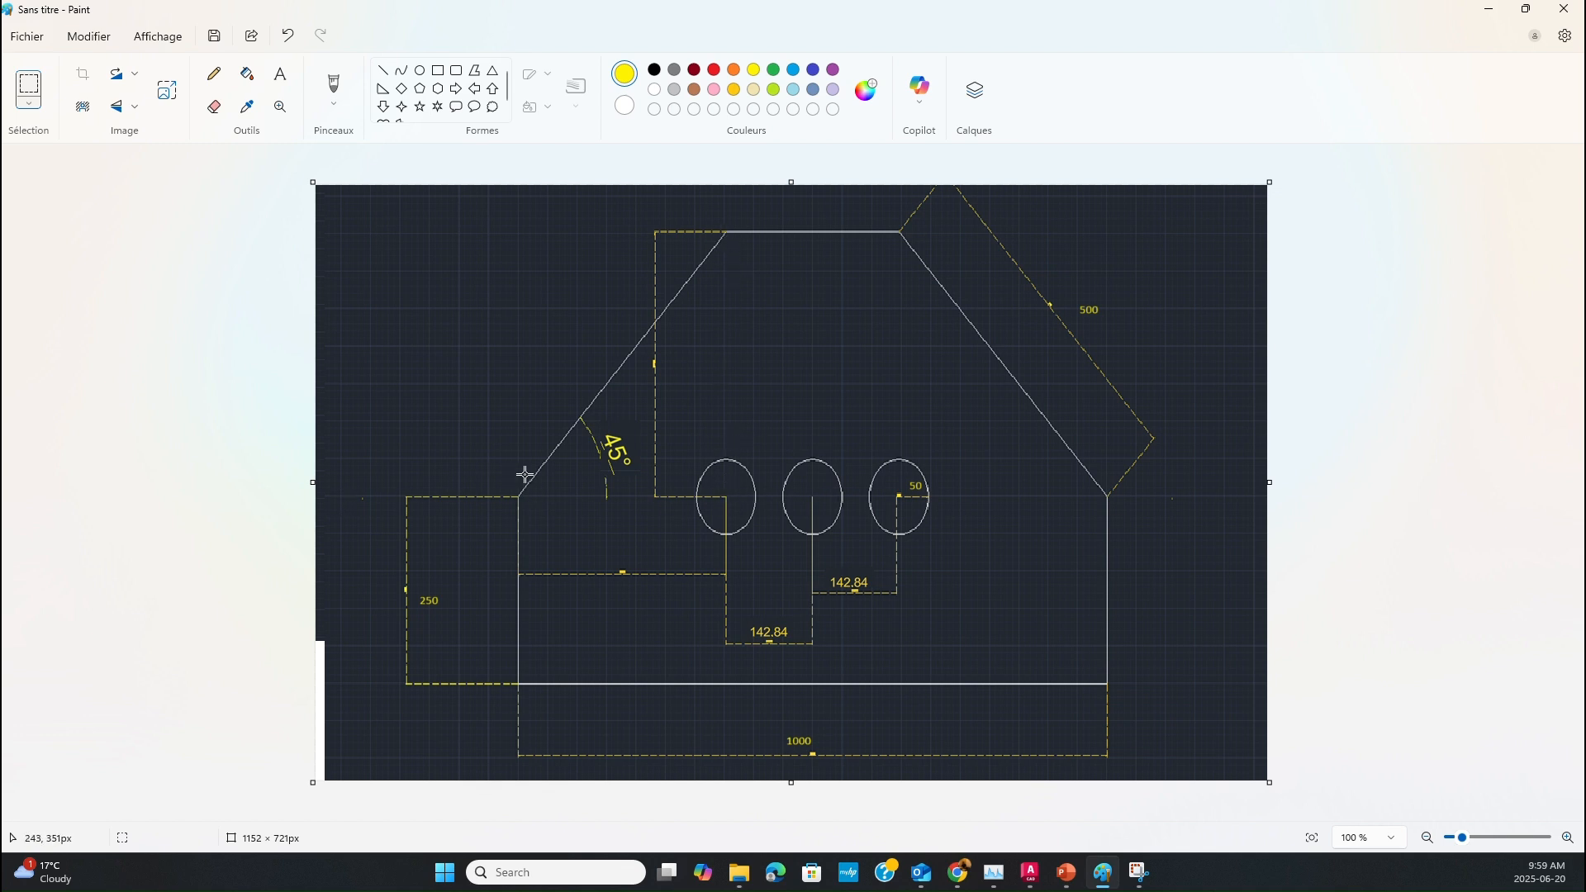
click(1489, 11)
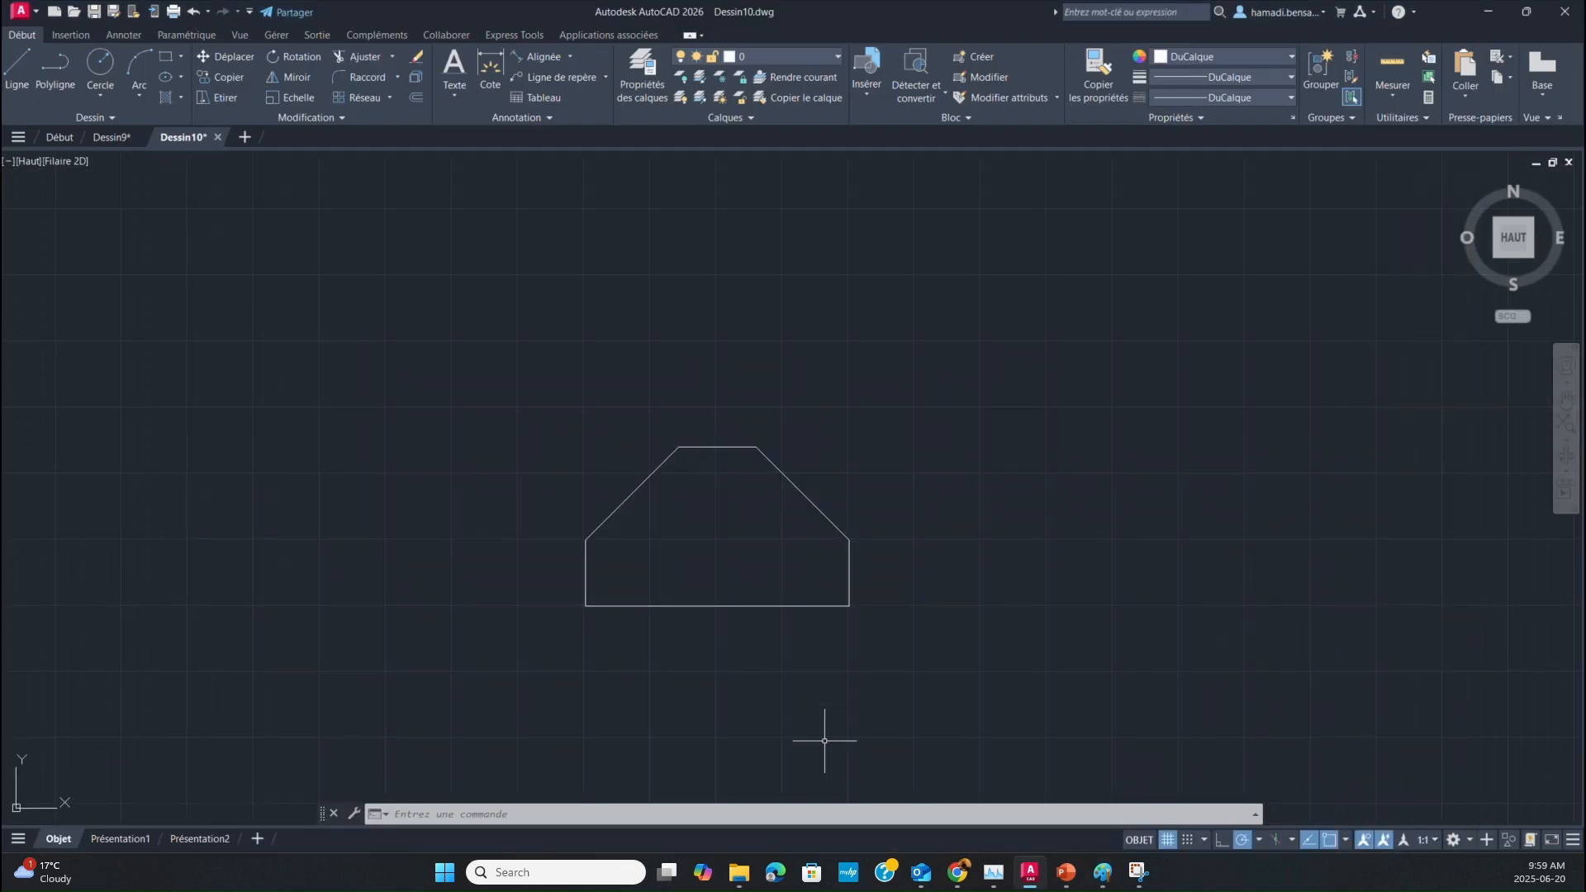
click(98, 64)
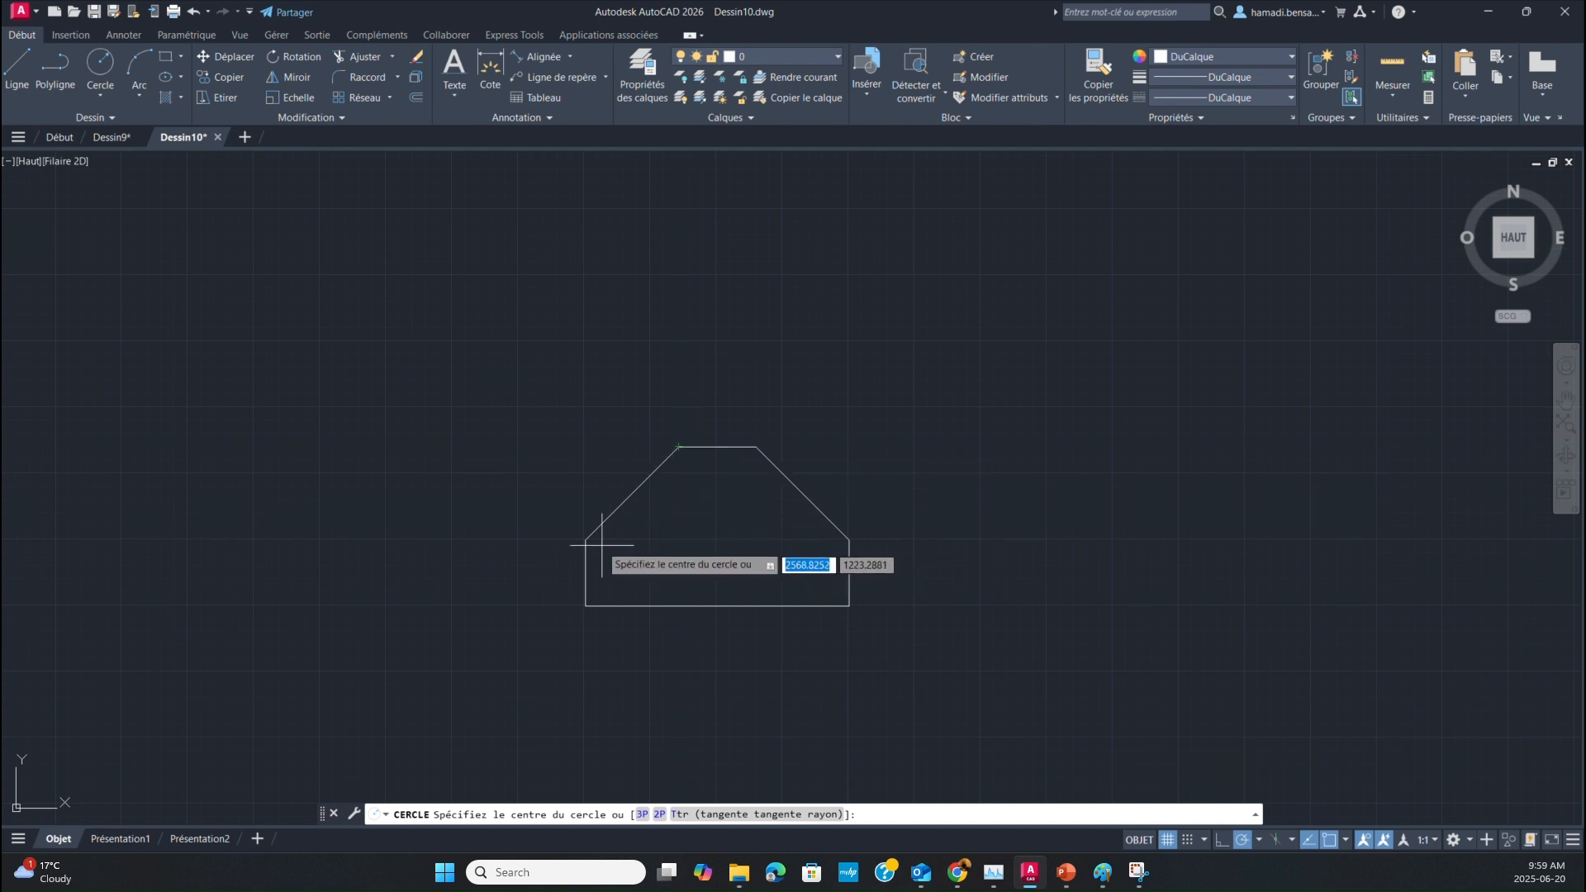
click(678, 541)
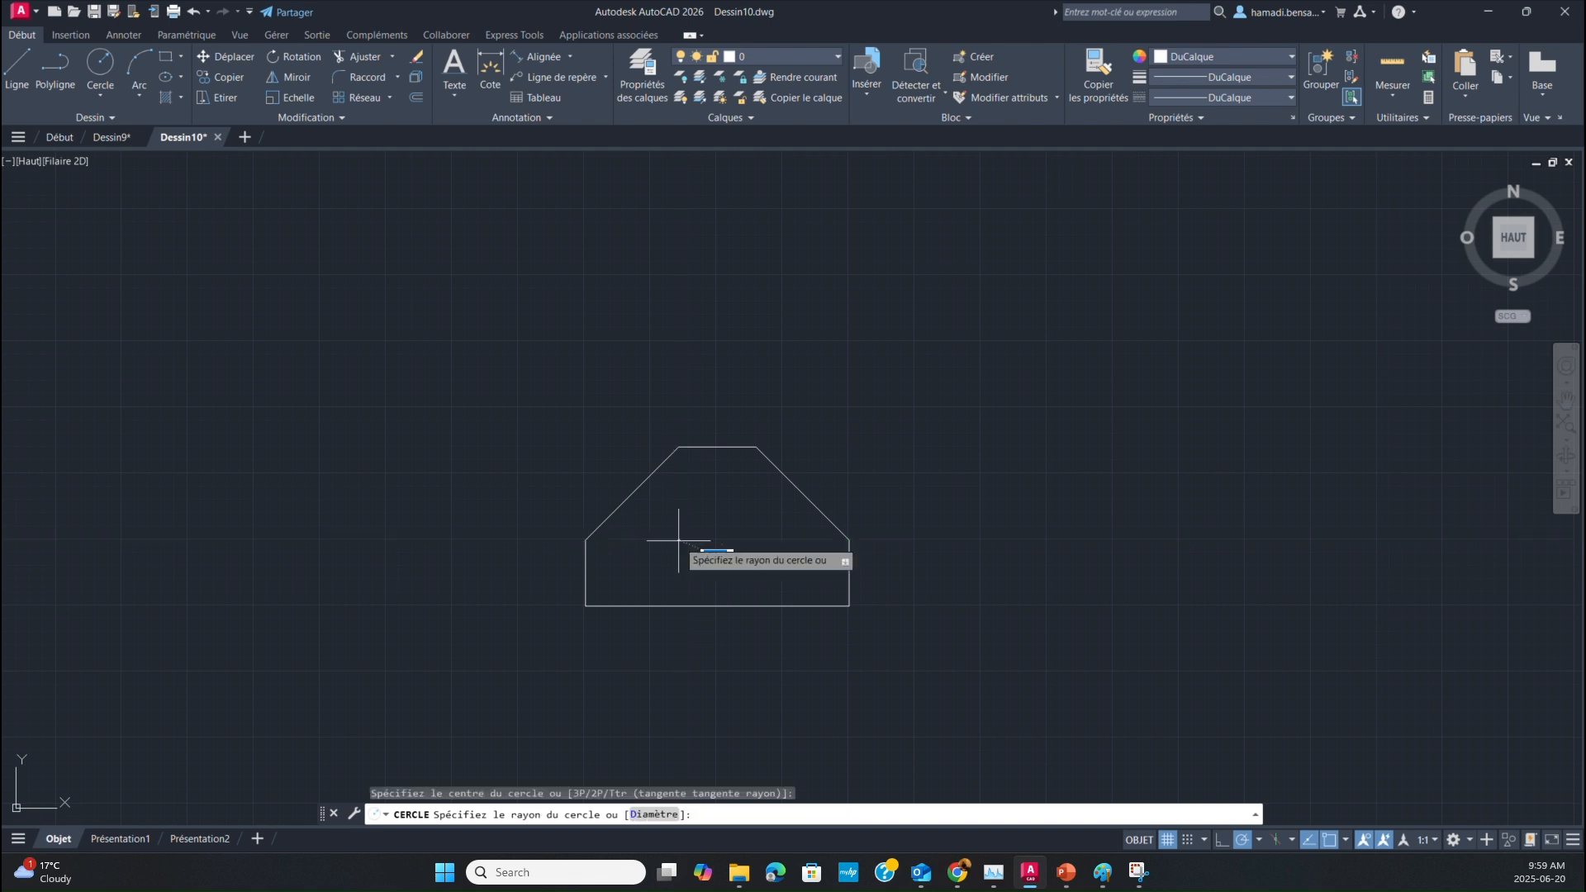
text(50)
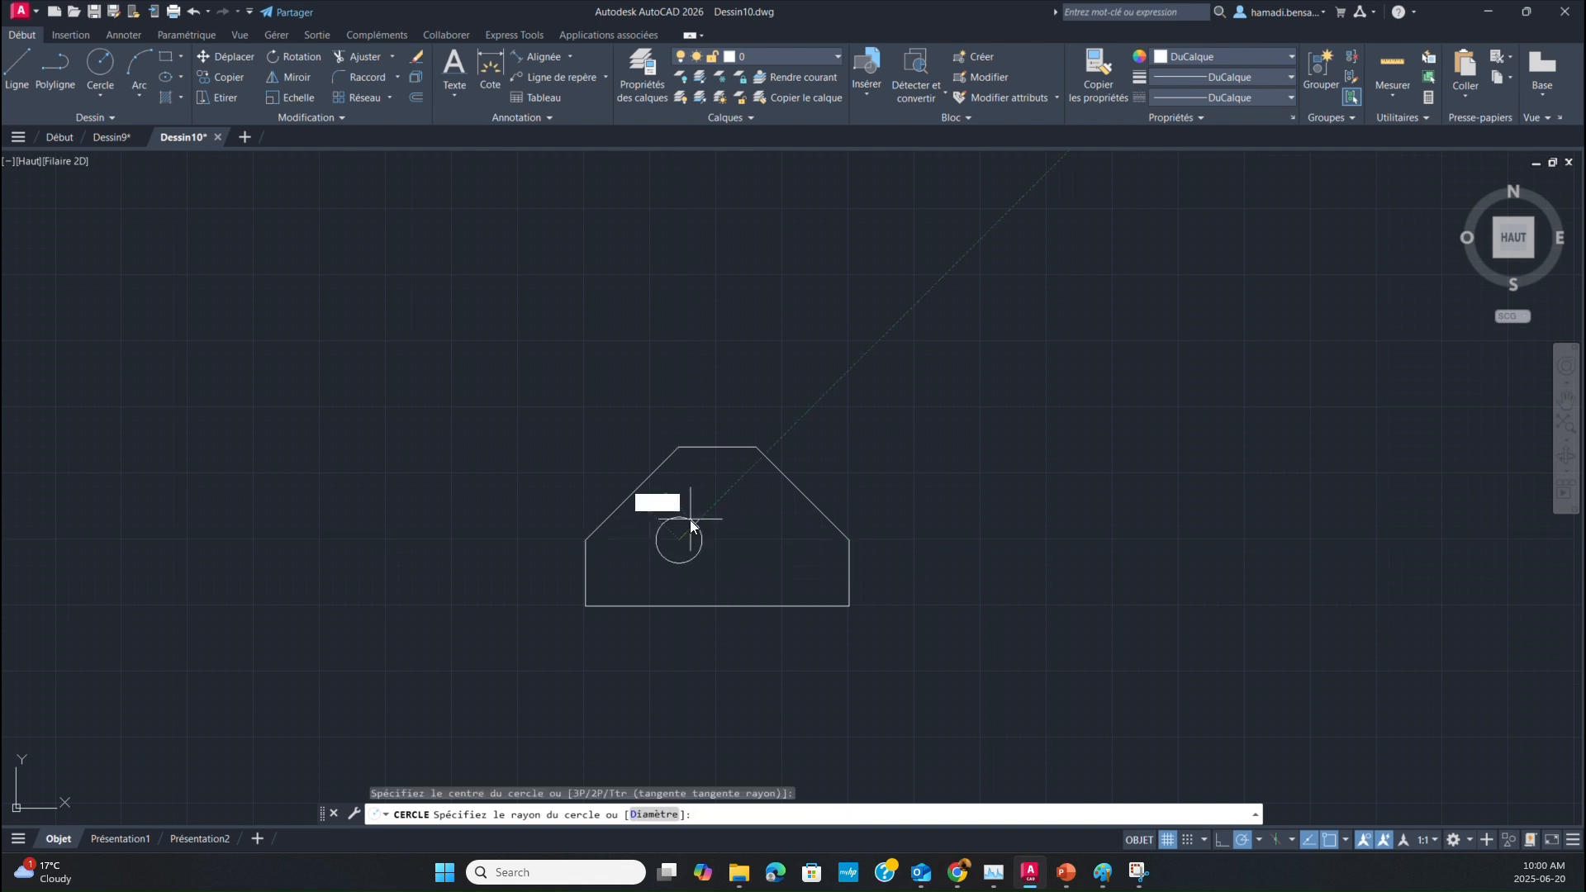
key(Return)
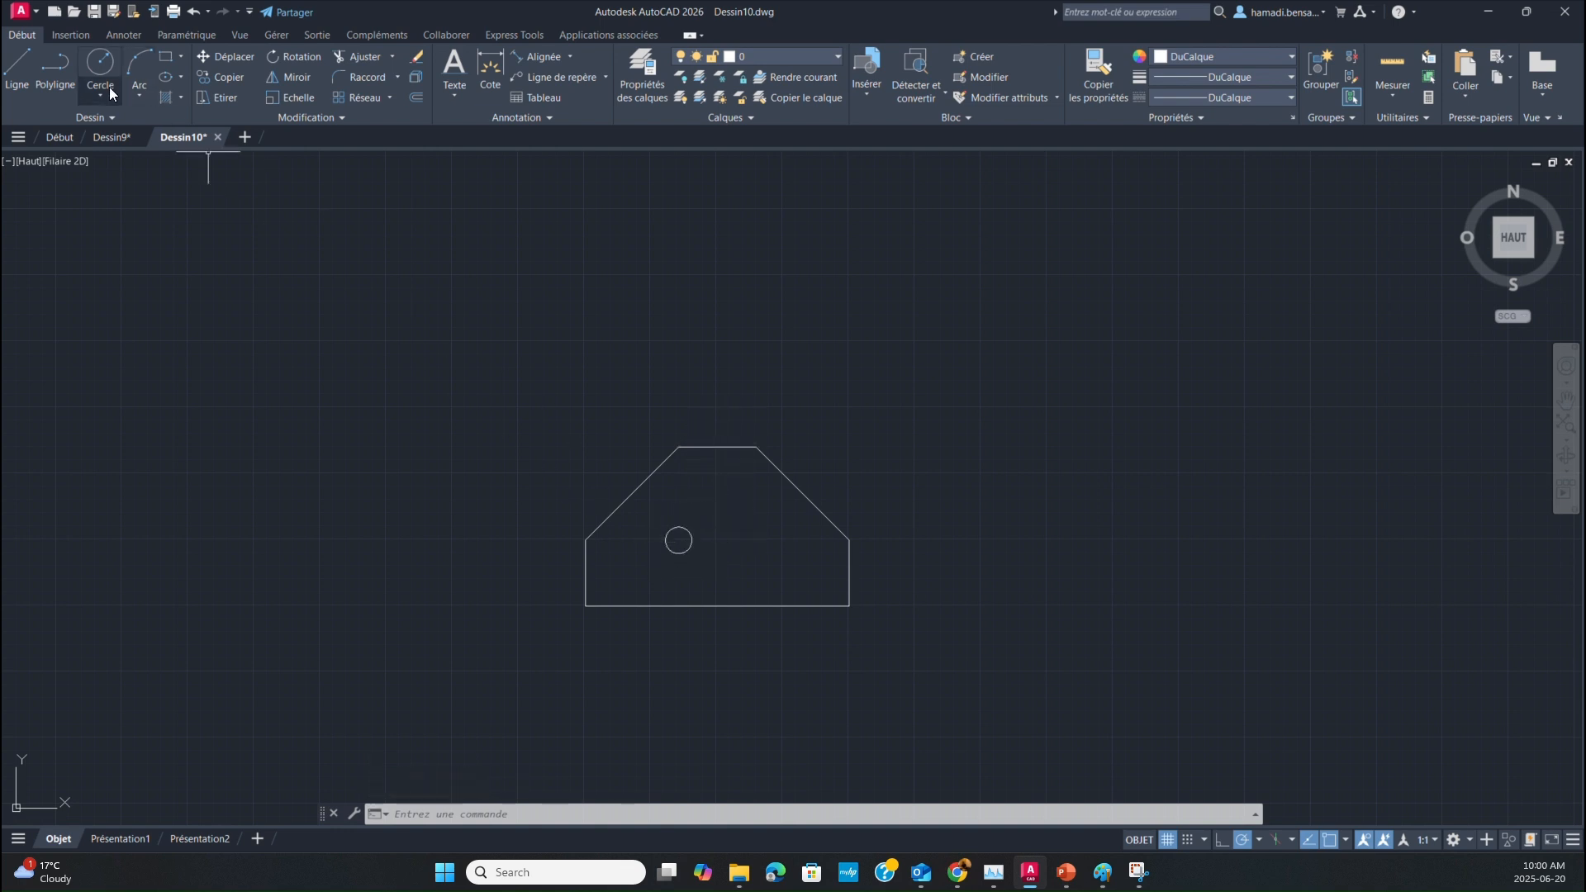
Copy the circle by its center to two points at the same height, below the top edge's midpoint and below its right end.
click(665, 551)
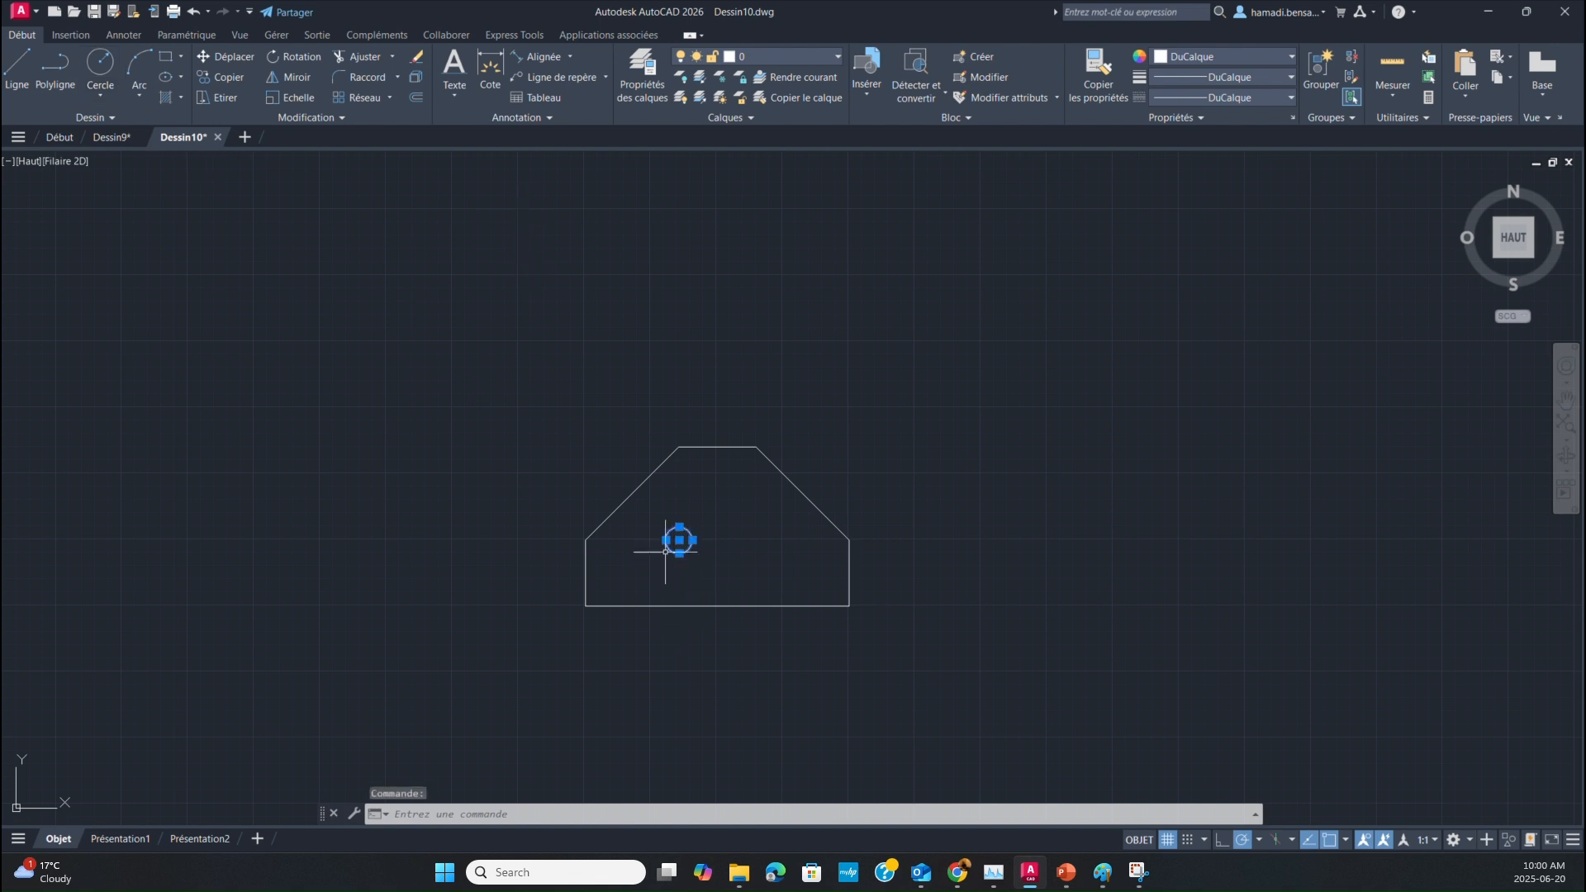
click(204, 79)
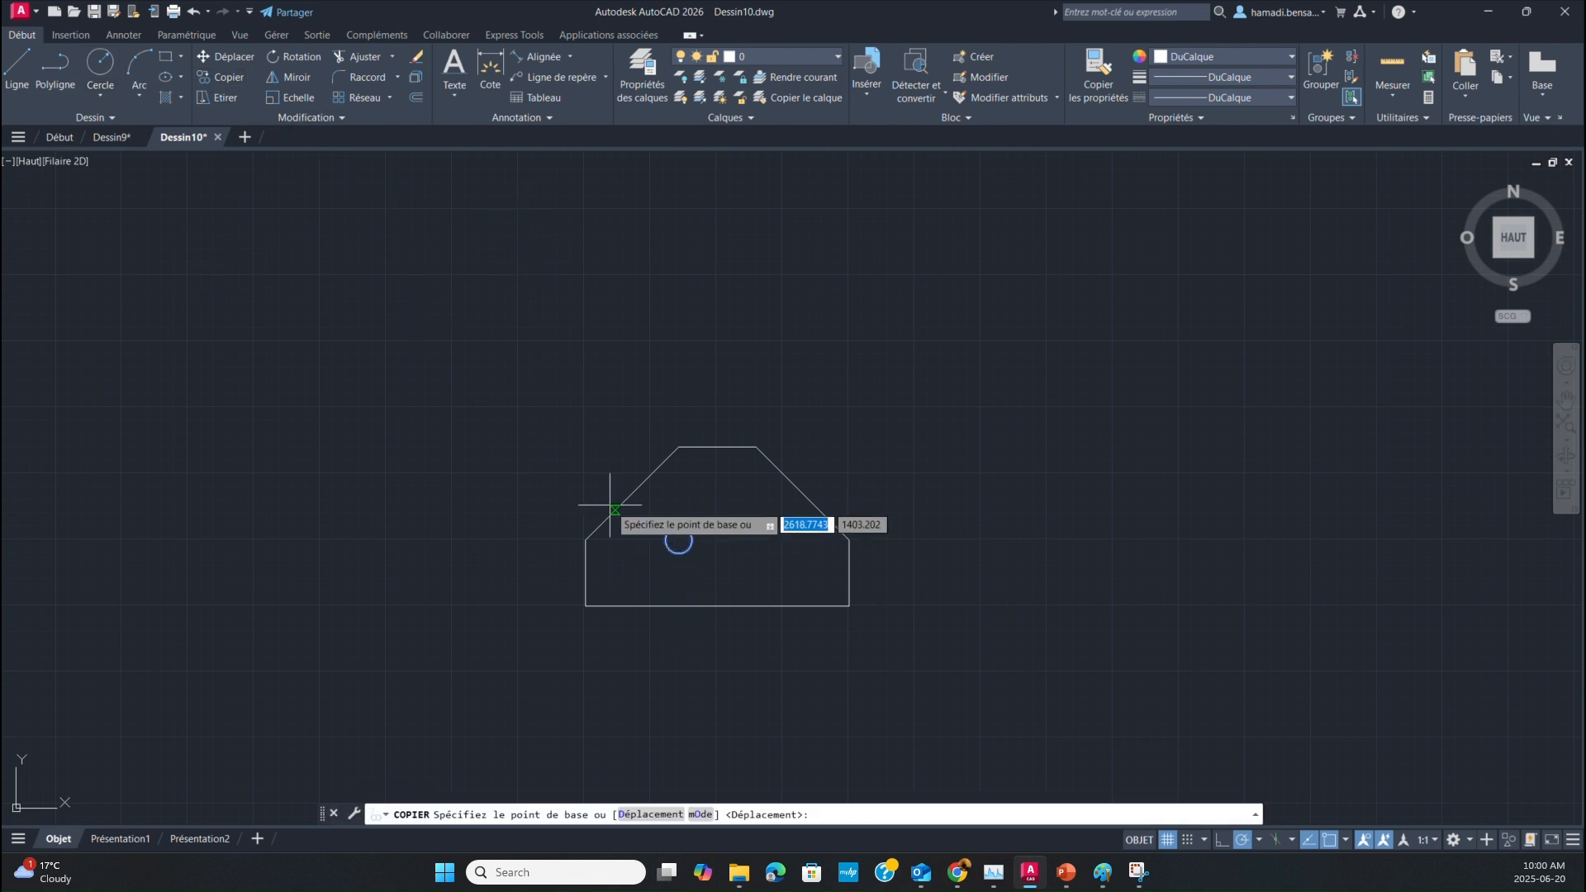
click(679, 540)
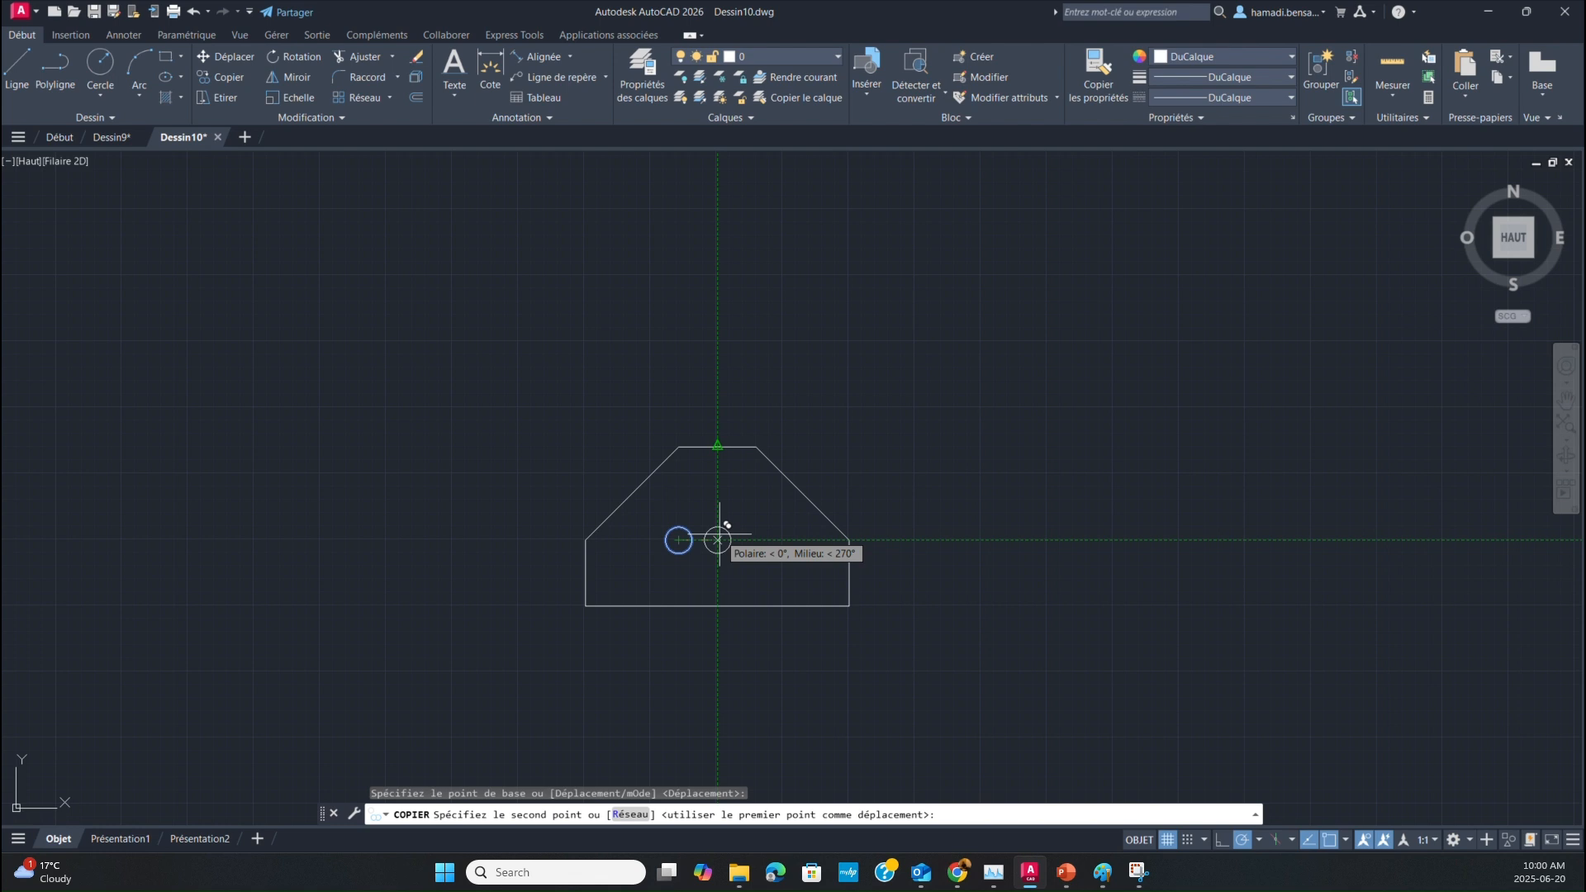
click(717, 540)
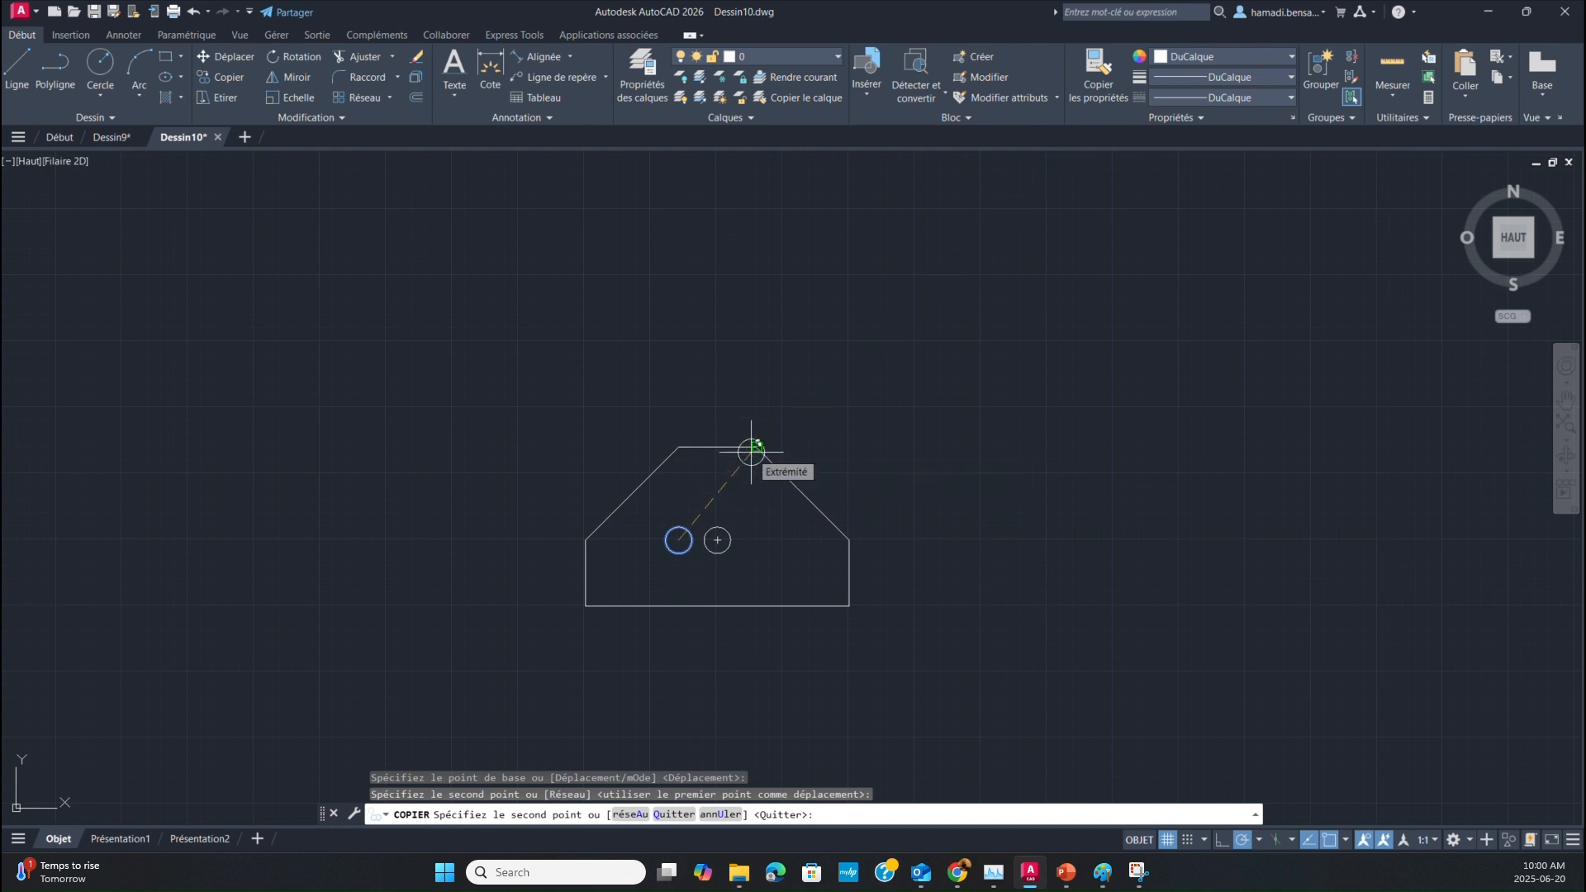
click(756, 541)
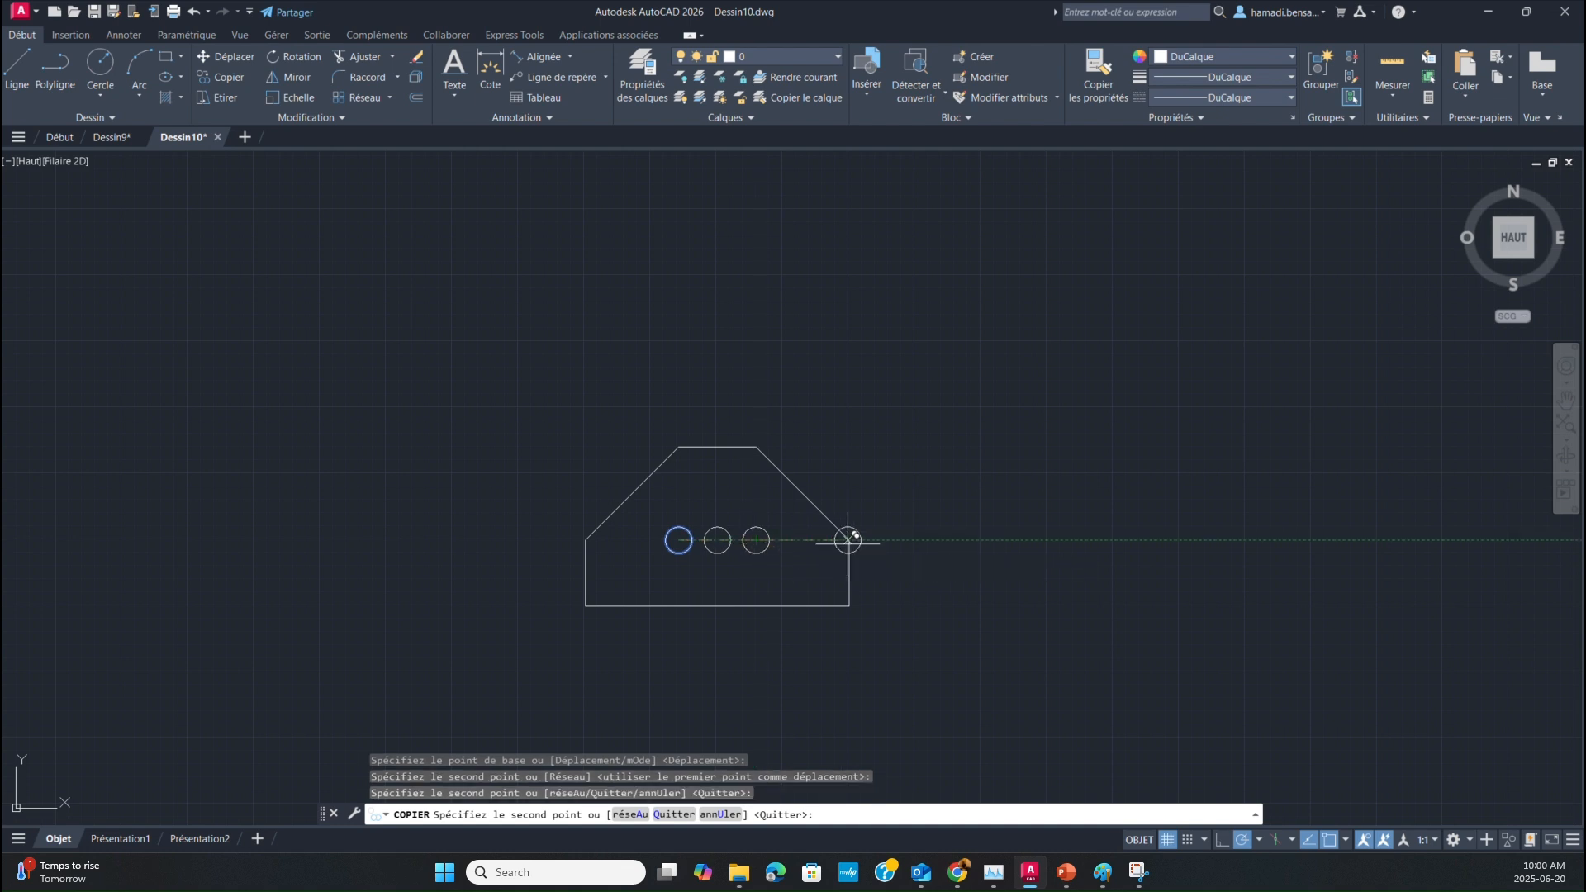
key(Escape)
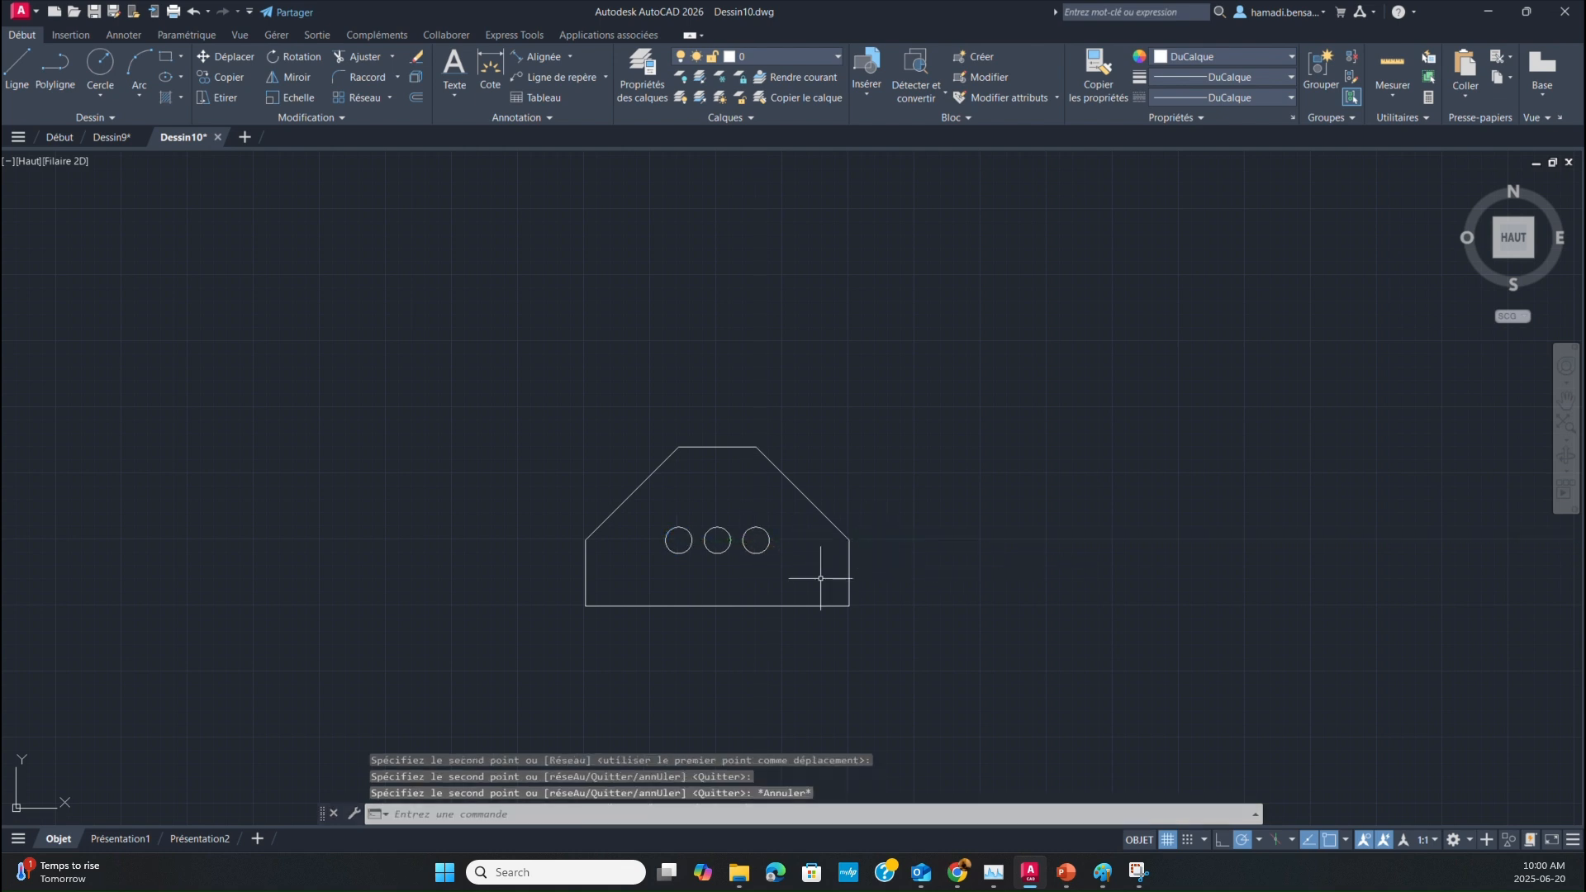